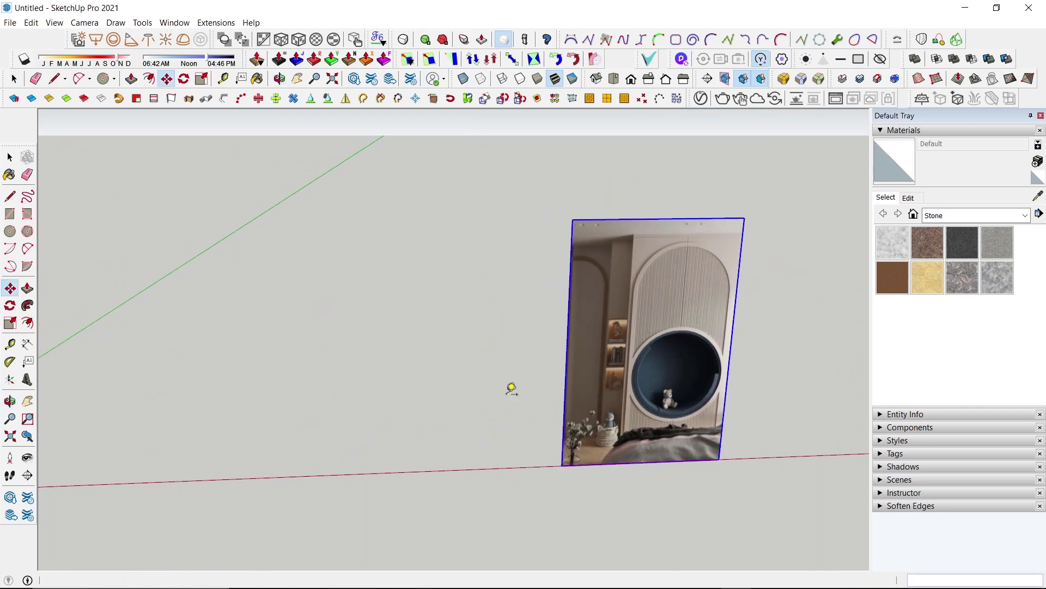
Place ground guide lines at 1400 mm and 835 mm beside the reference picture, marking the footprint
key(t)
click(83, 327)
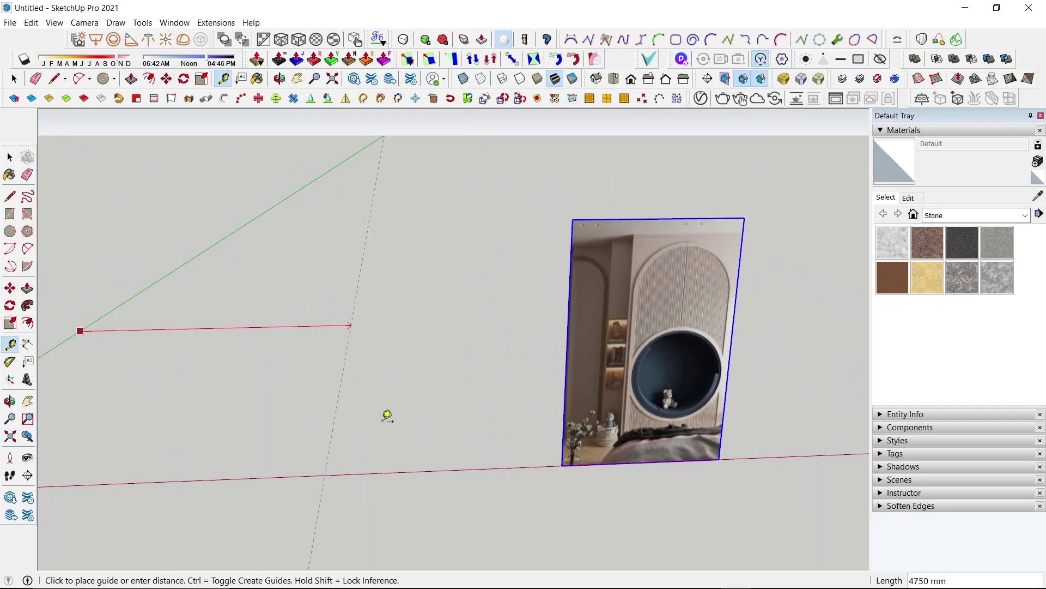
click(522, 441)
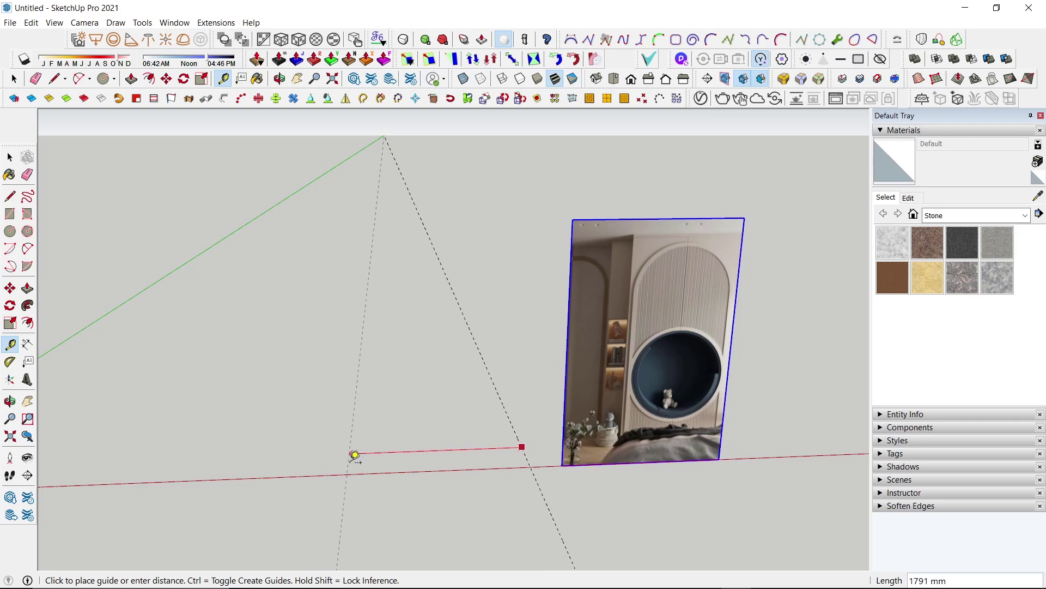
scroll(351, 447, up, 1)
text(1400)
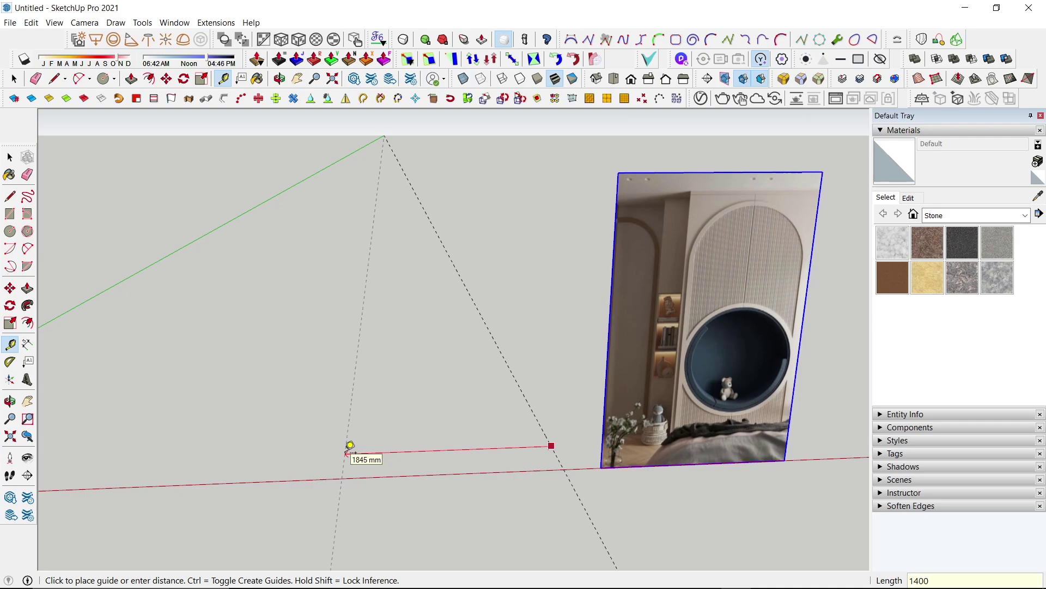
click(350, 446)
mouse_move(492, 449)
middle_down()
mouse_move(444, 409)
mouse_move(463, 450)
middle_up()
click(462, 440)
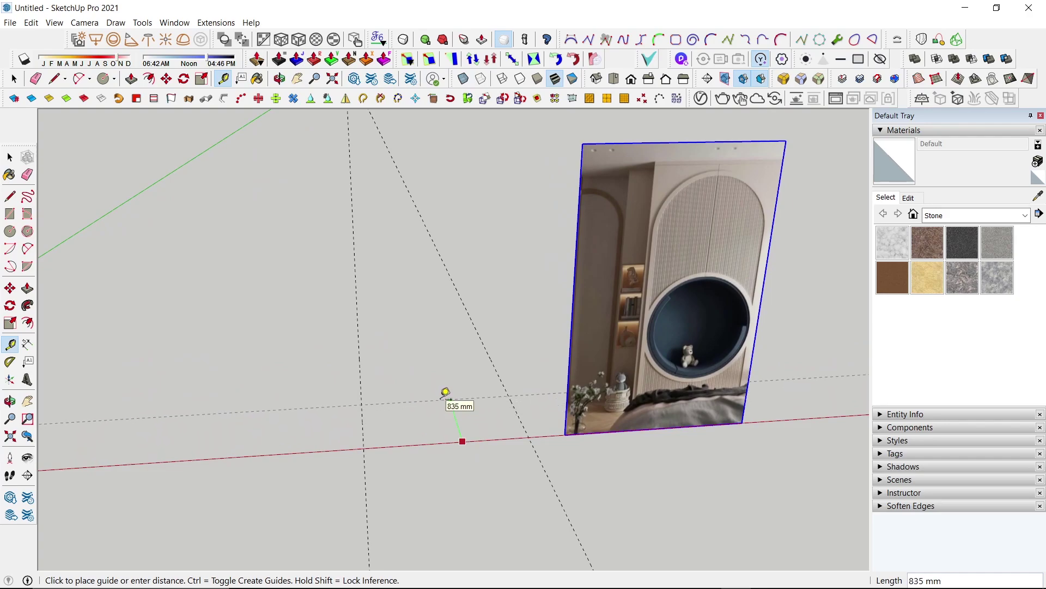
mouse_move(430, 399)
middle_down()
mouse_move(409, 476)
mouse_move(399, 460)
middle_up()
Begin a base rectangle and an extra guide, cancelling both after reframing the guides
key(r)
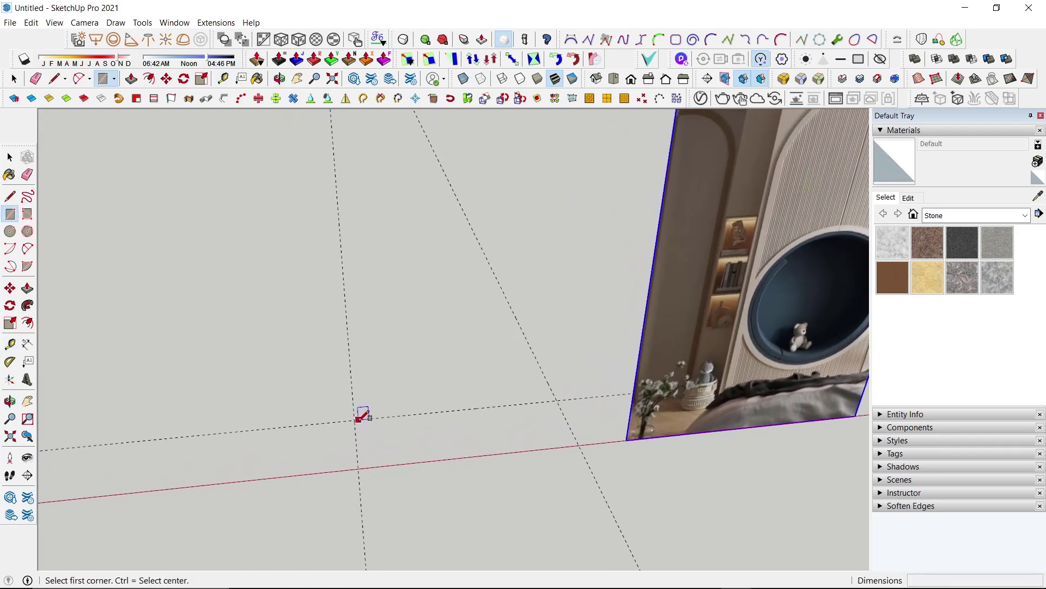
click(355, 419)
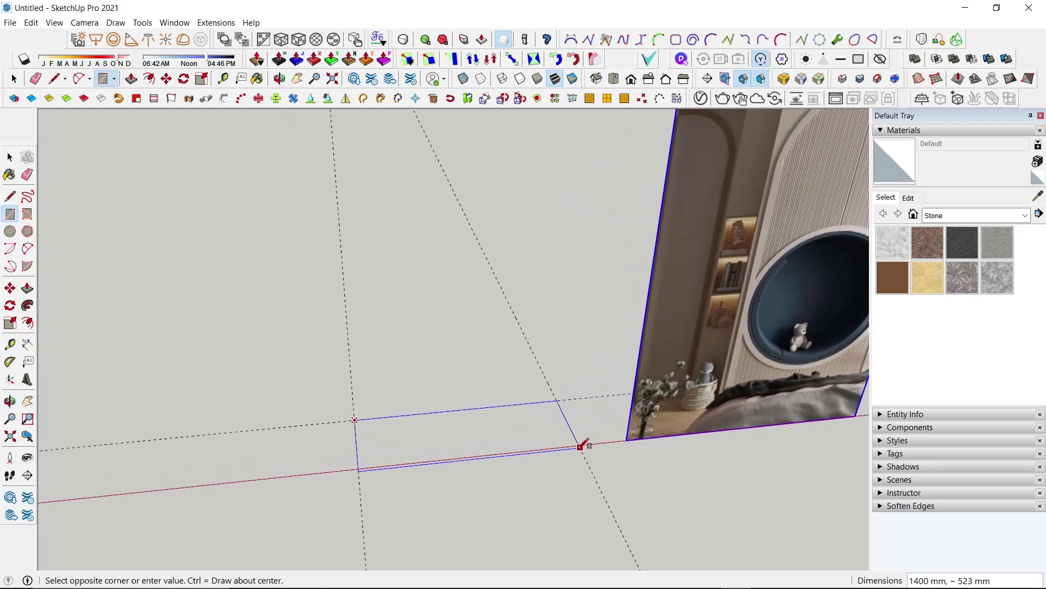
mouse_move(588, 440)
middle_down()
mouse_move(592, 283)
mouse_move(594, 424)
middle_up()
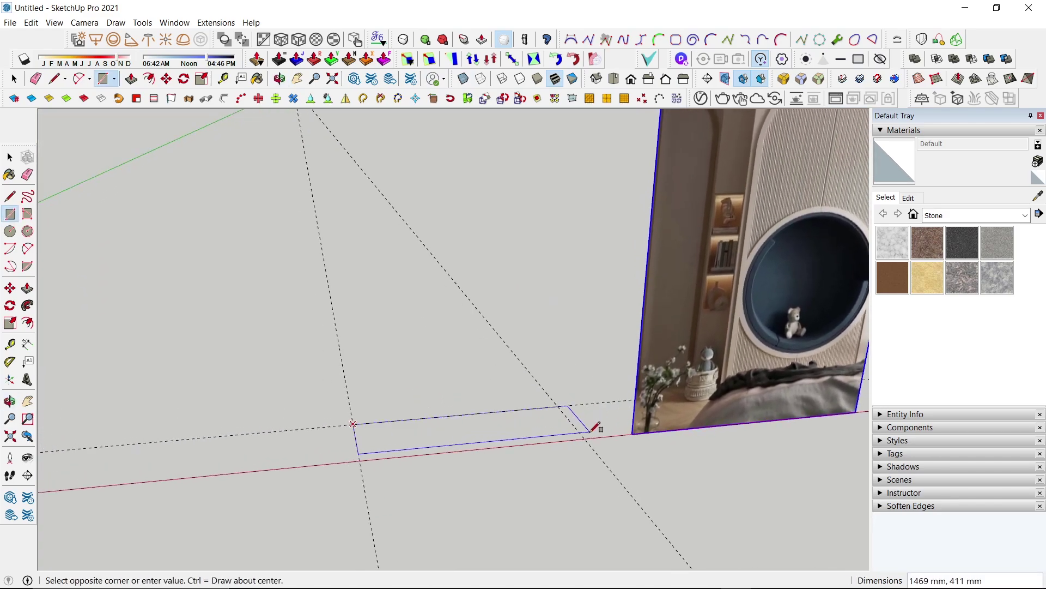
key(space)
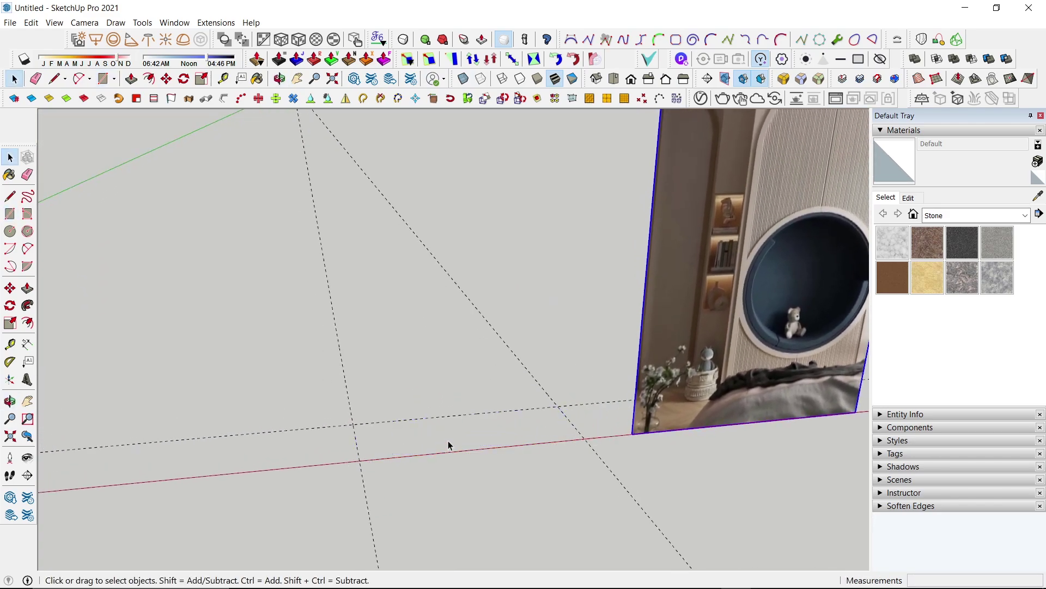
middle_drag(448, 444, 431, 581)
key(t)
click(428, 400)
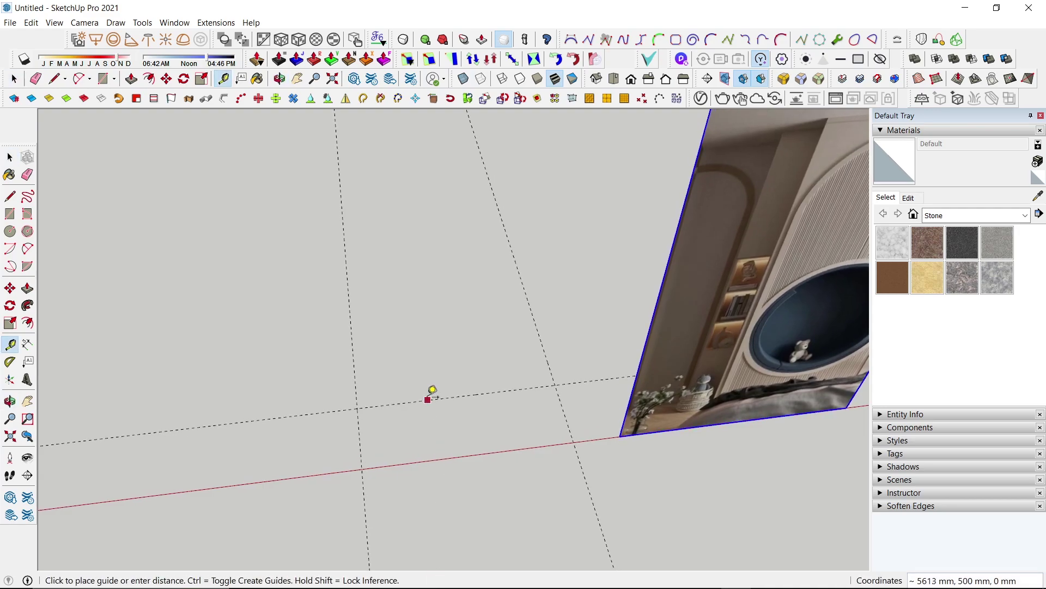
key(Escape)
Draw the base rectangle between opposite guide-line crossings on the ground
key(r)
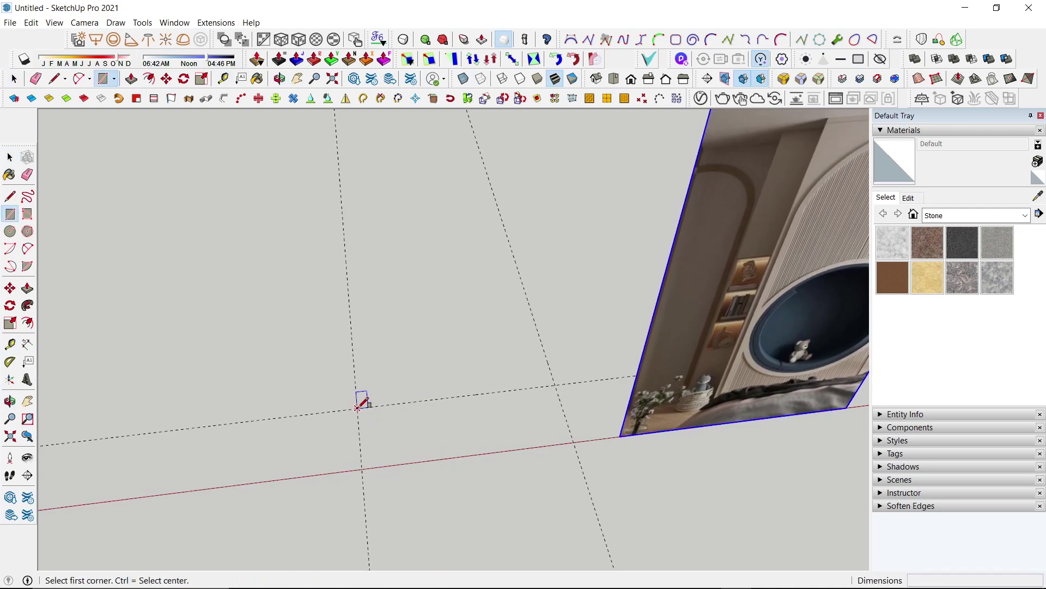
click(357, 408)
click(577, 434)
middle_drag(544, 444, 567, 374)
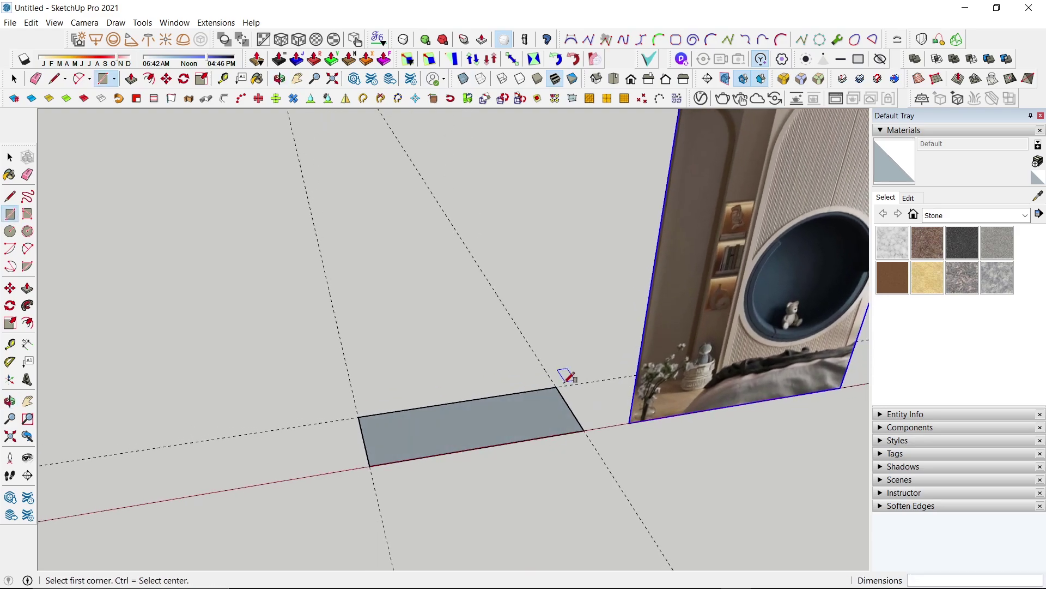
Extrude the base rectangle upward into a 2400 mm tall box
key(p)
drag(544, 416, 551, 300)
text(2400)
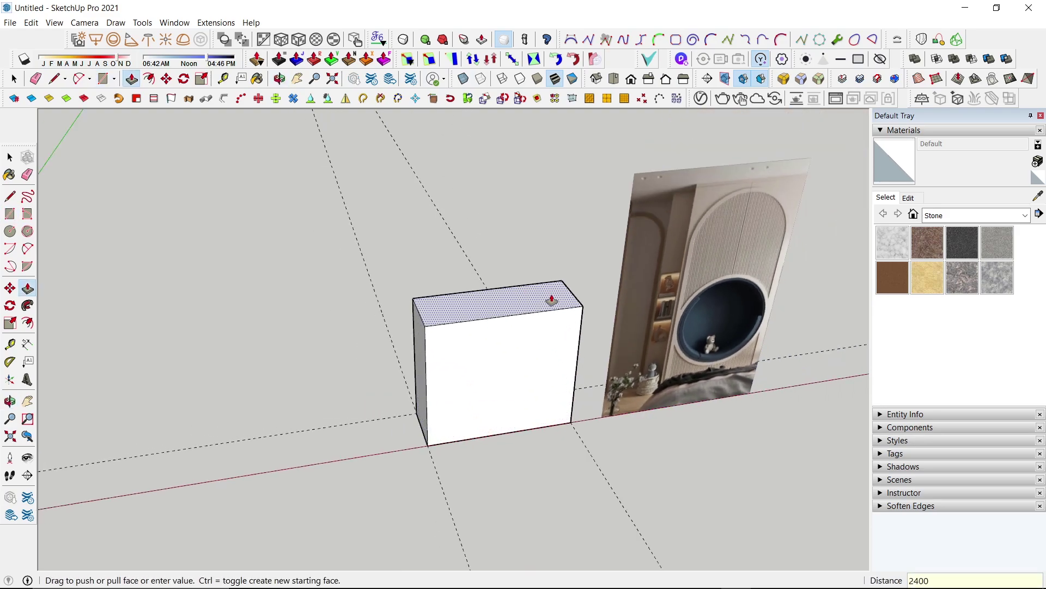
key(Return)
mouse_move(554, 301)
middle_down()
mouse_move(527, 175)
mouse_move(533, 239)
middle_up()
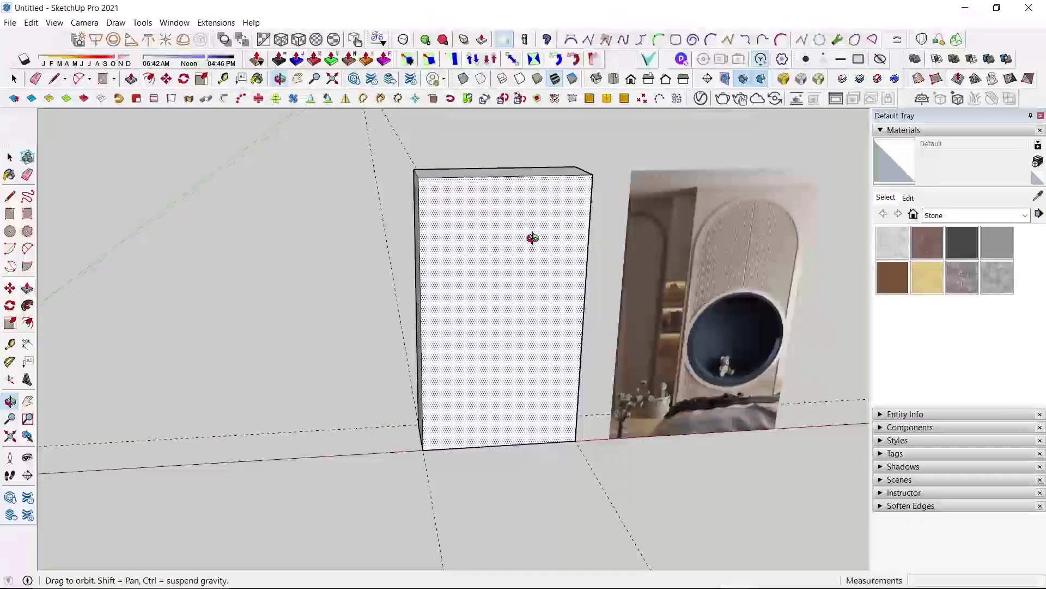
Pull the box face out 600 mm to thicken it, re-entering the extrusion distance
click(545, 177)
drag(546, 177, 544, 140)
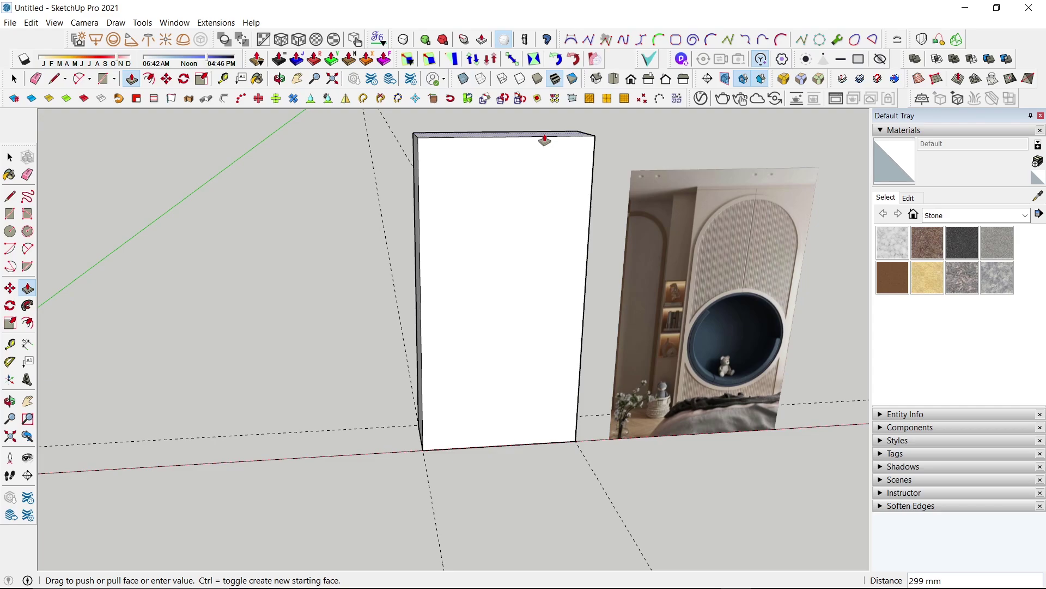
text(00)
key(Return)
scroll(544, 140, down, 2)
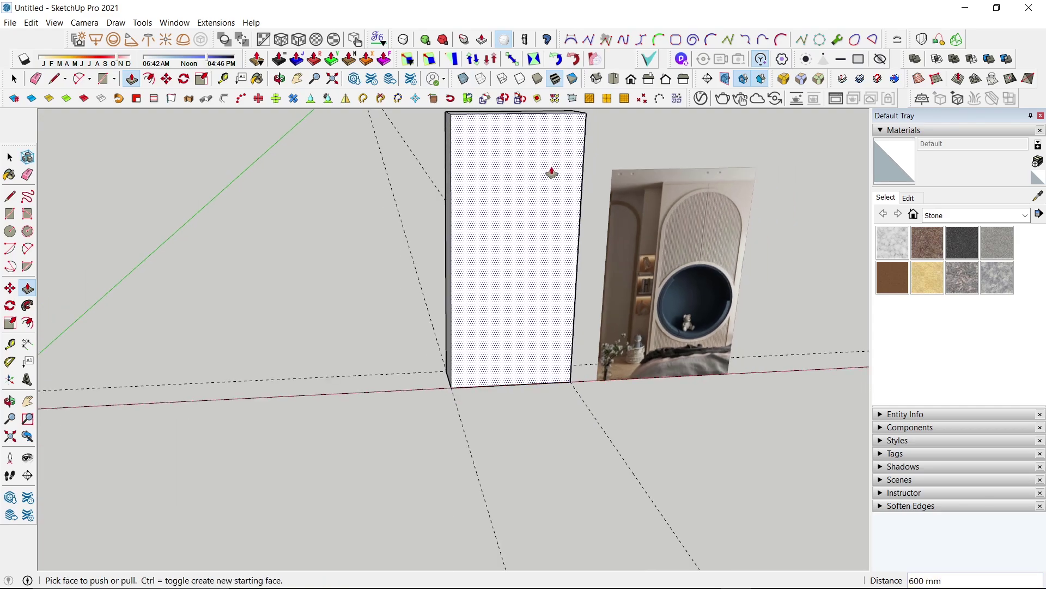
text(0)
key(Return)
key(space)
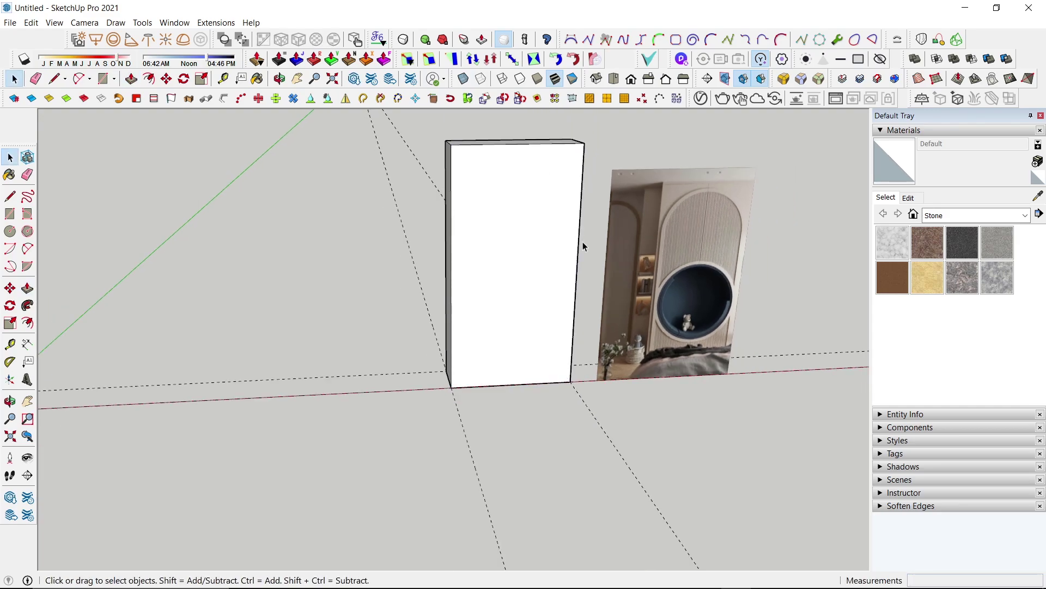
scroll(583, 241, up, 3)
mouse_move(607, 290)
middle_down()
mouse_move(555, 321)
mouse_move(567, 319)
middle_up()
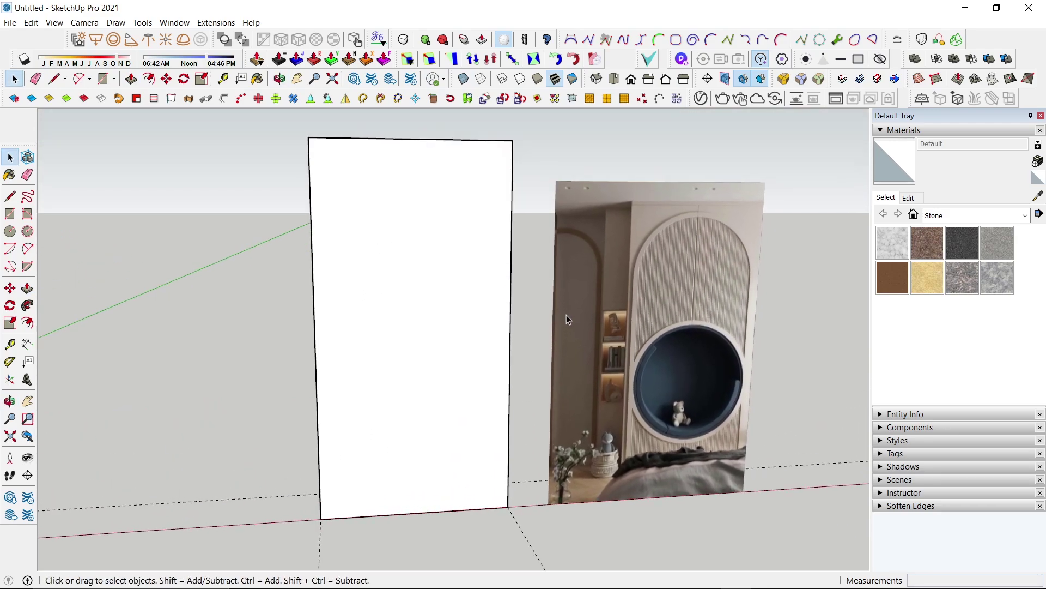
scroll(728, 230, up, 3)
scroll(682, 244, down, 1)
scroll(681, 243, down, 2)
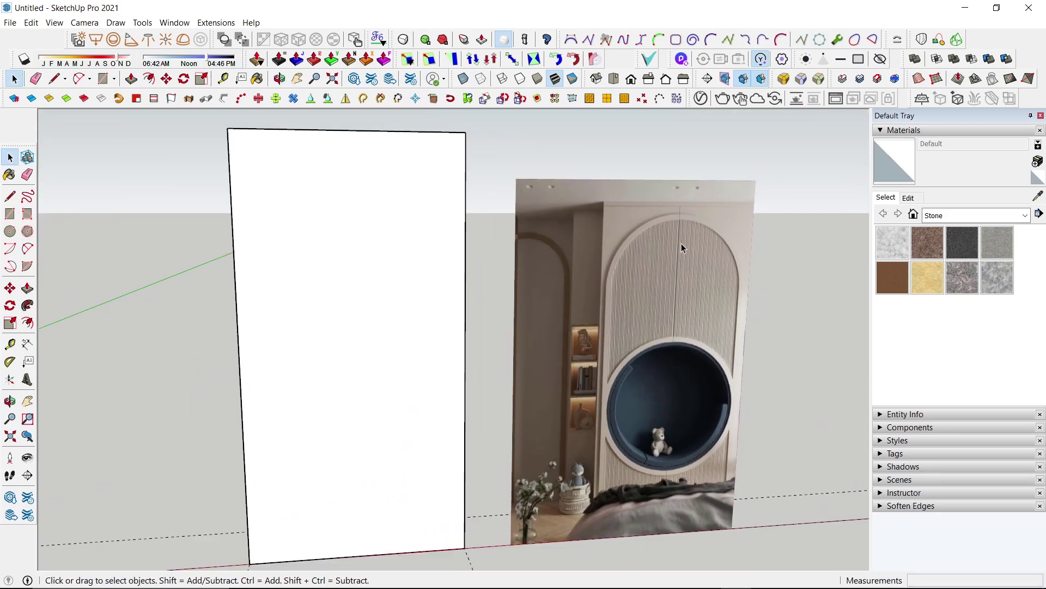
Place inset guides above the panel's bottom edge
key(t)
click(403, 551)
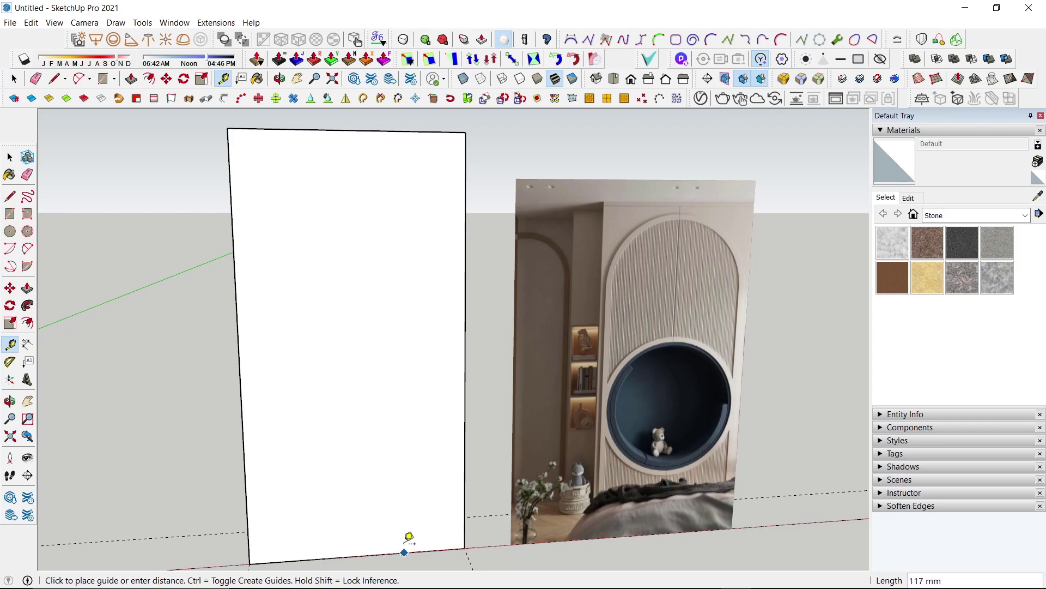
click(431, 508)
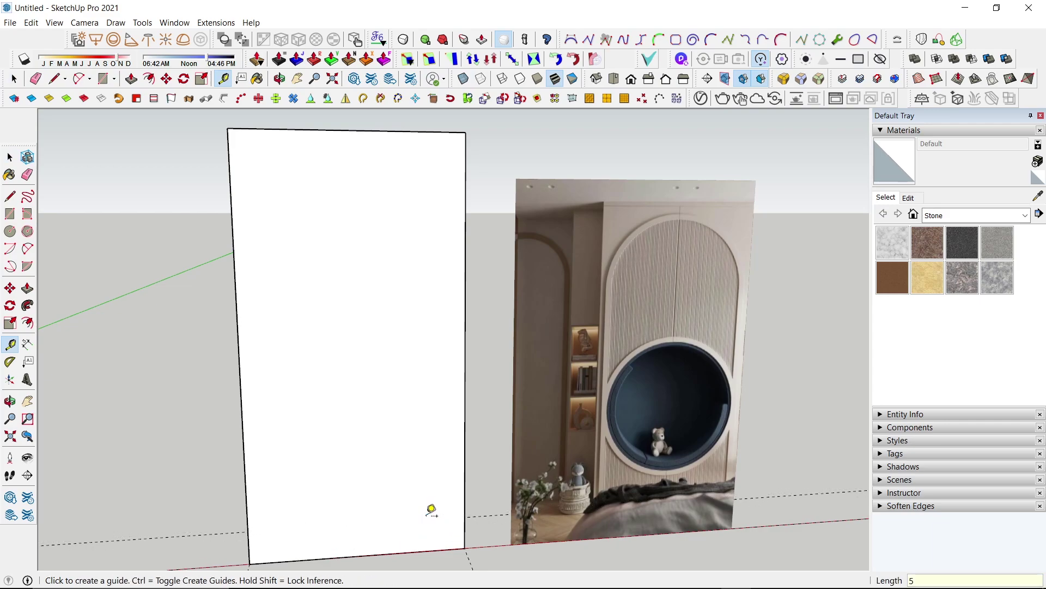
click(435, 549)
text(7)
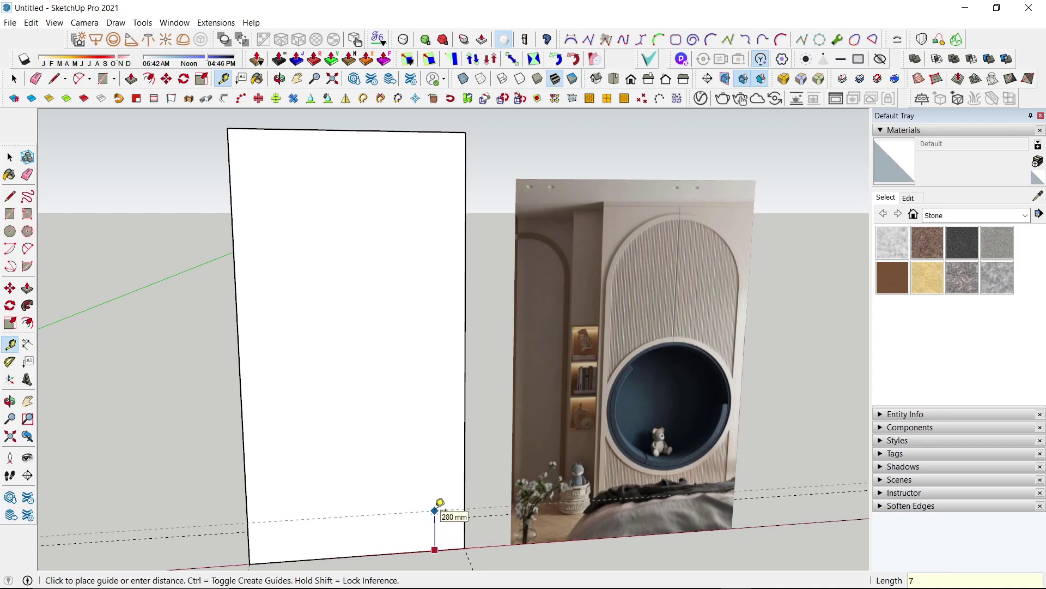
key(Return)
scroll(505, 449, down, 1)
scroll(531, 407, down, 2)
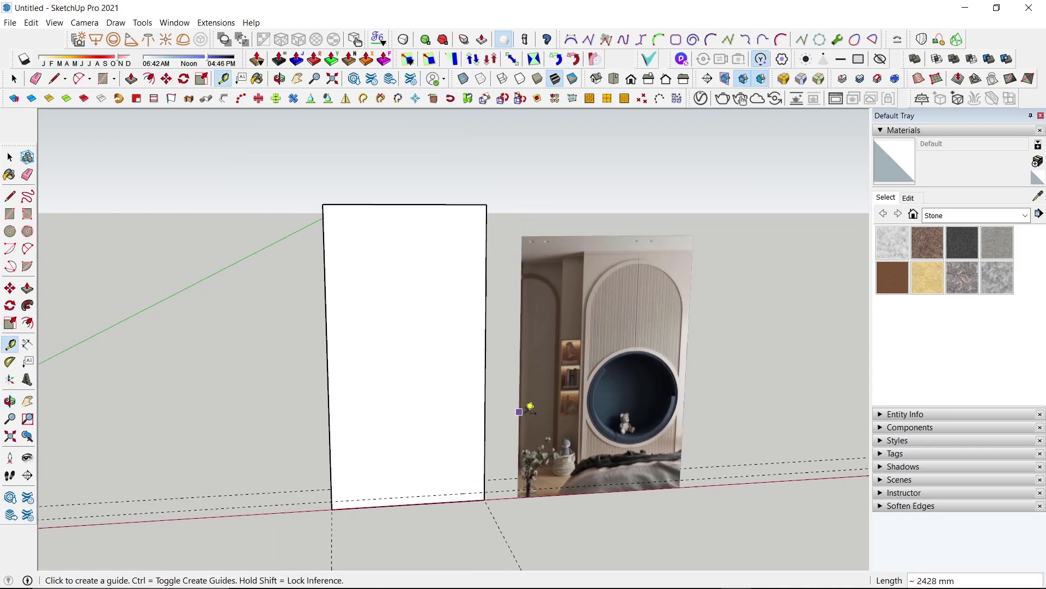
scroll(531, 408, up, 2)
middle_drag(583, 392, 631, 405)
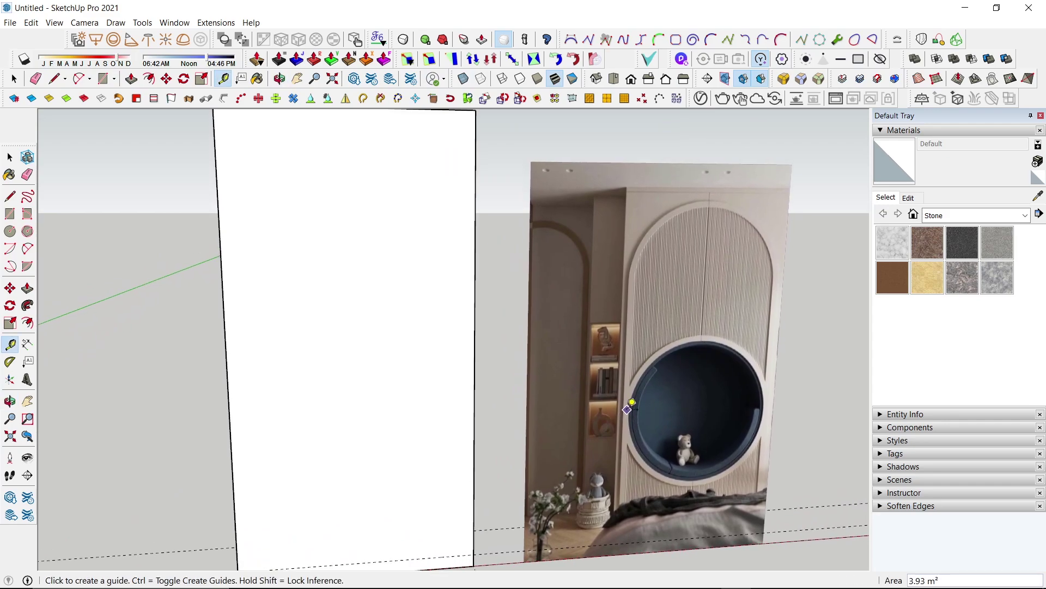
scroll(398, 350, down, 1)
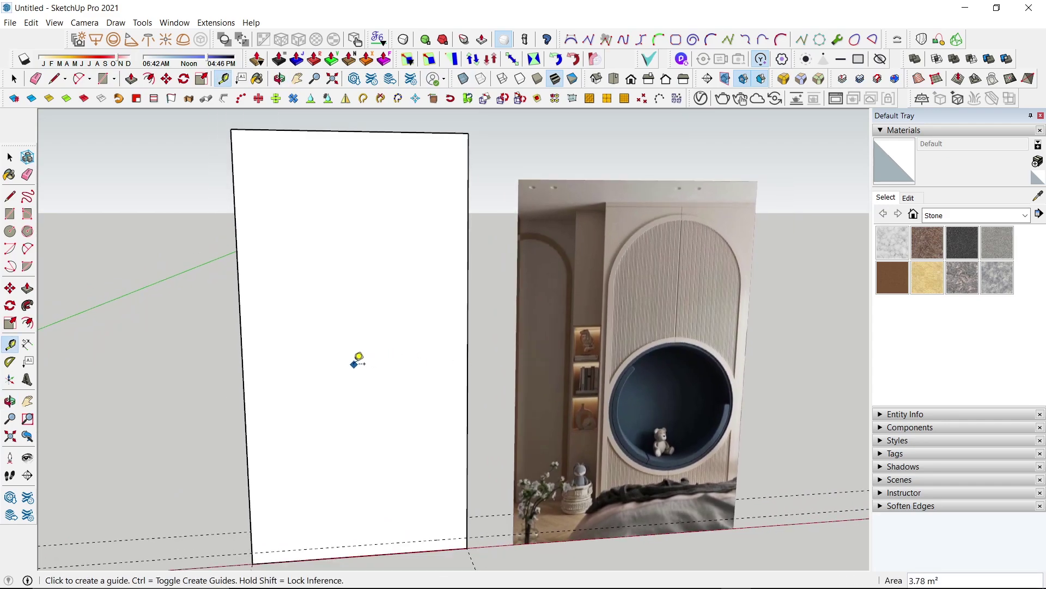
Add inset guides inside the panel's left and right edges, then measure from the top edge
click(242, 349)
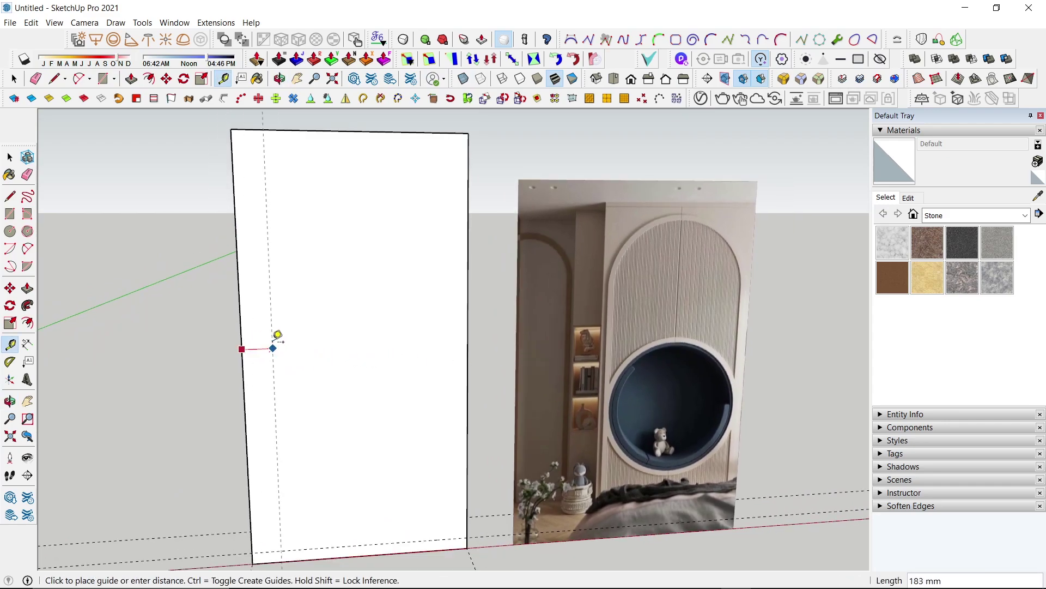
text(30)
key(Return)
click(467, 350)
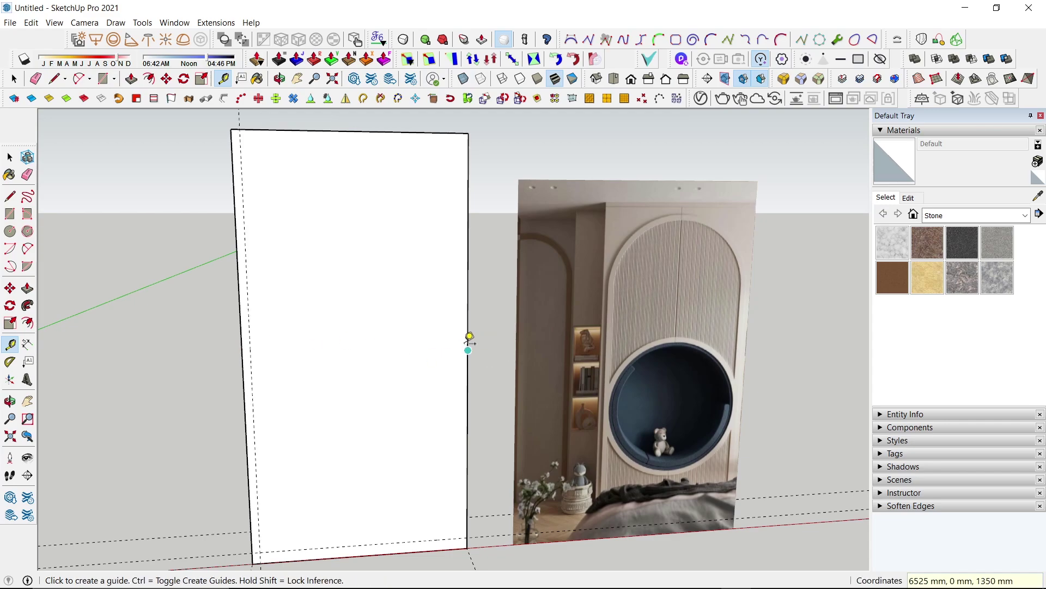
key(Return)
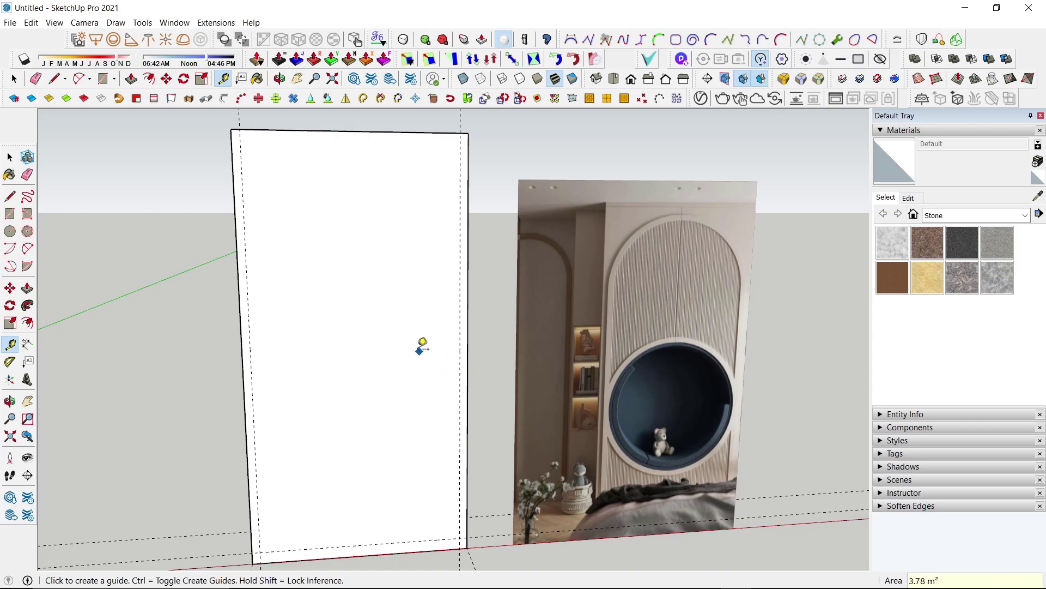
scroll(647, 311, up, 3)
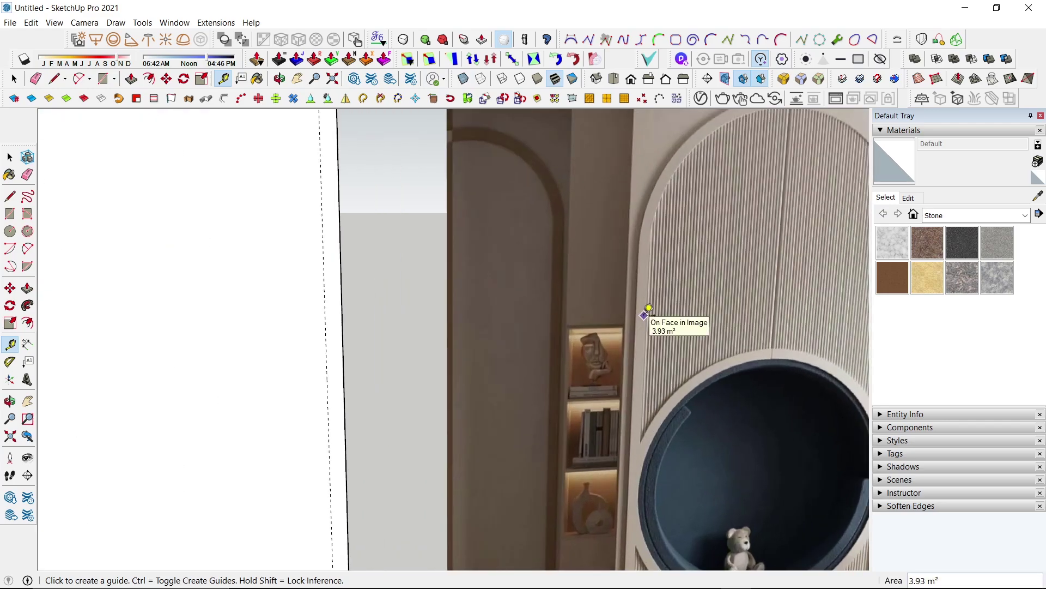
scroll(645, 315, down, 3)
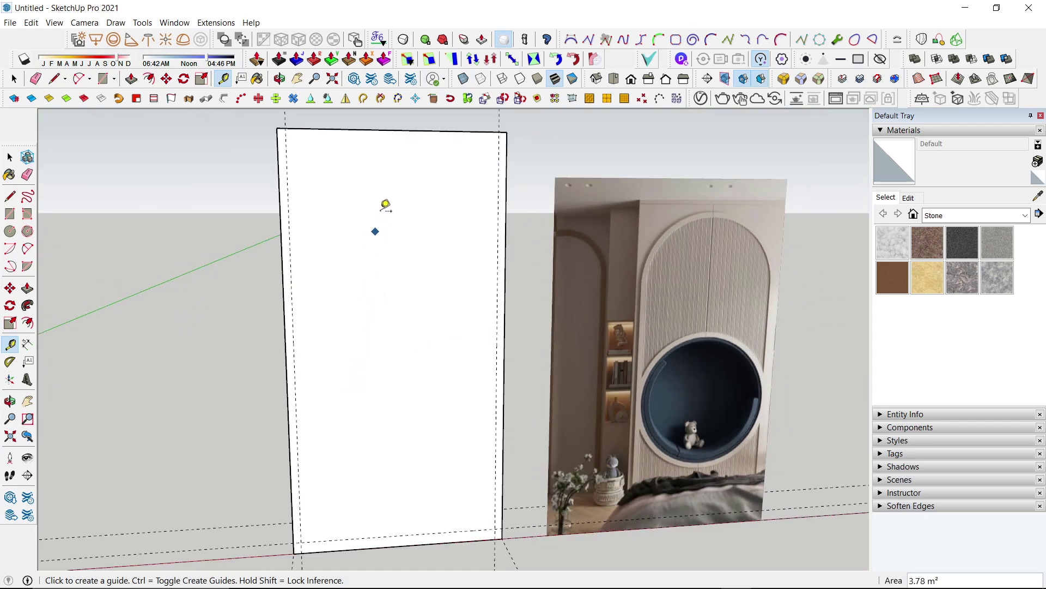
click(407, 130)
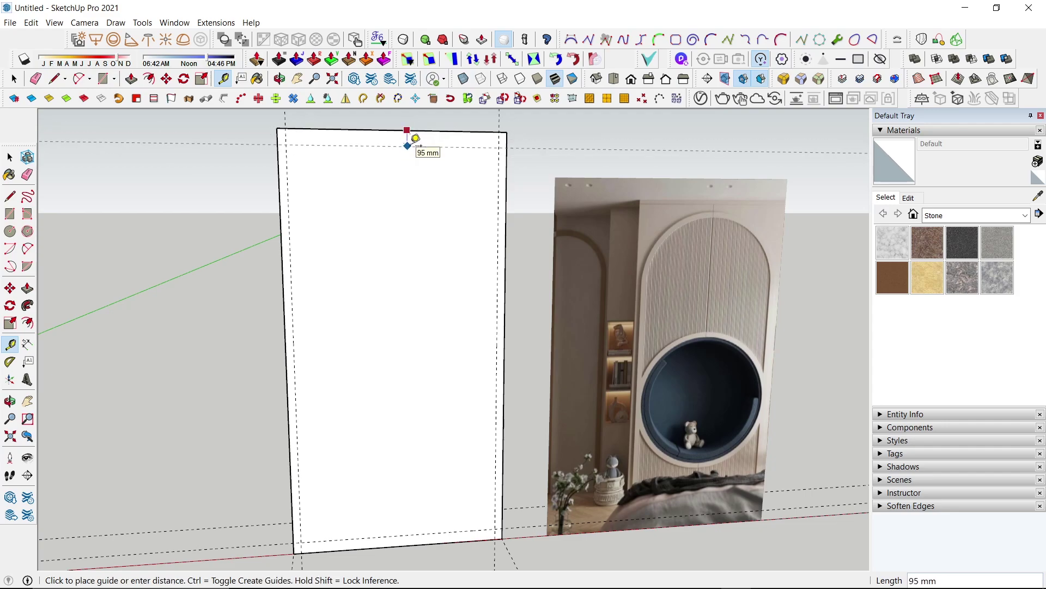
Set the top guide at 75 mm and draw the inner rectangle between the inset guide crossings
text(5)
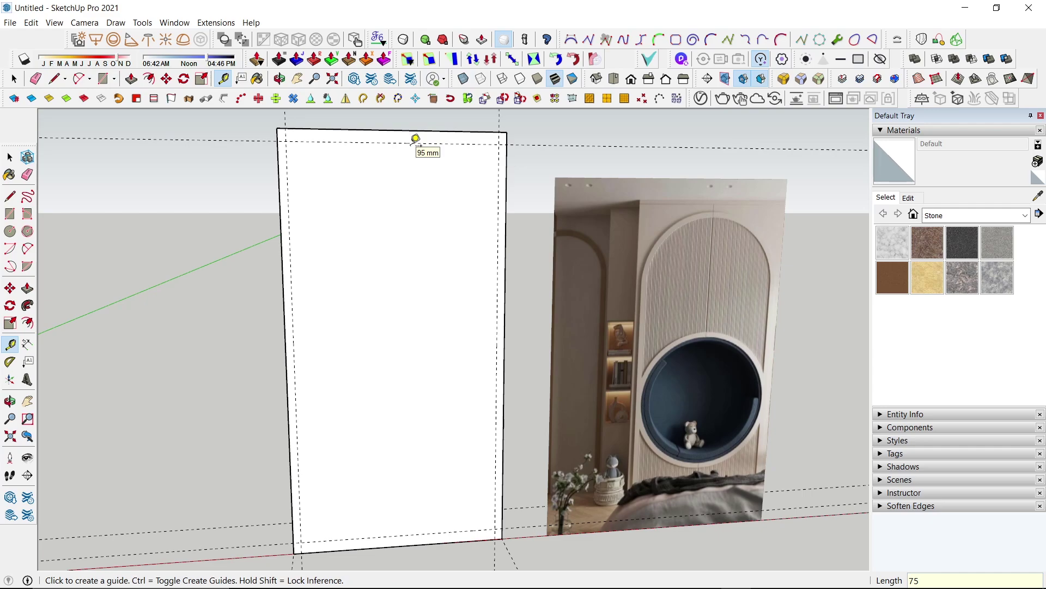
key(Return)
key(r)
click(285, 141)
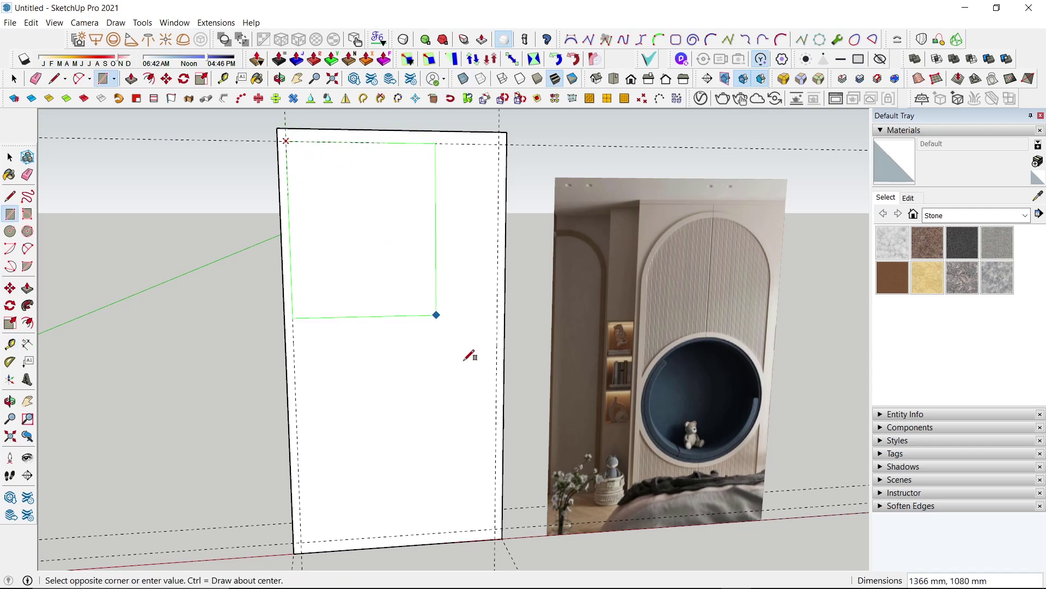
click(501, 535)
Take trial measurements from the inner bottom and top edges, then cancel them
key(t)
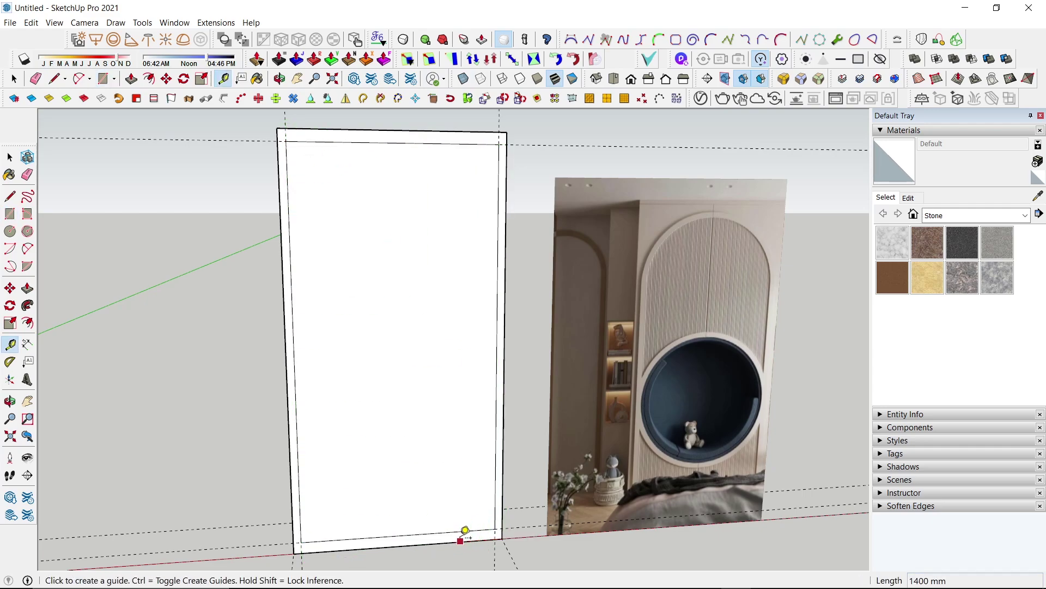
click(463, 530)
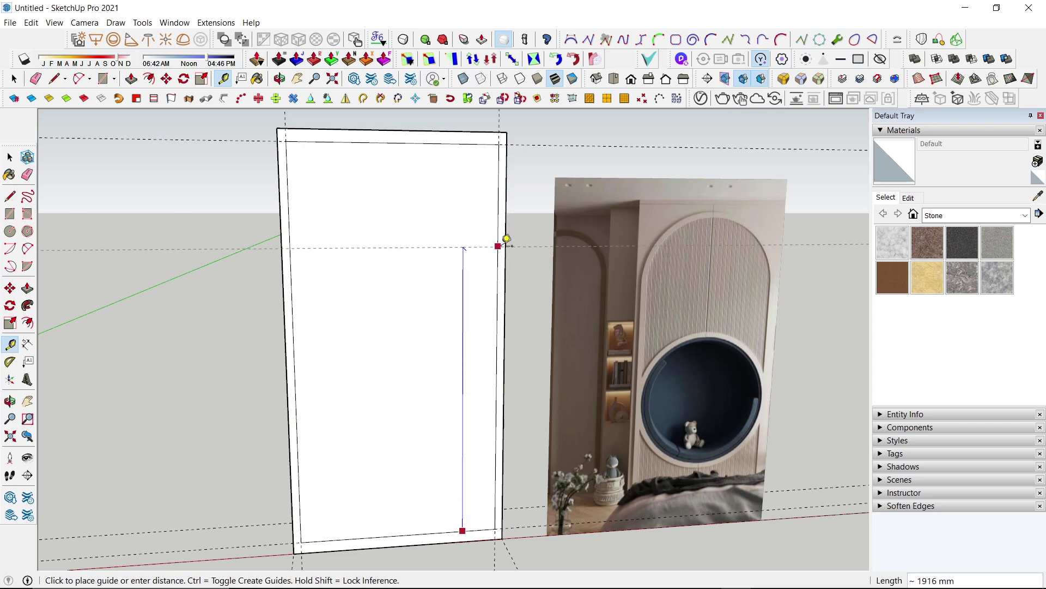
key(Escape)
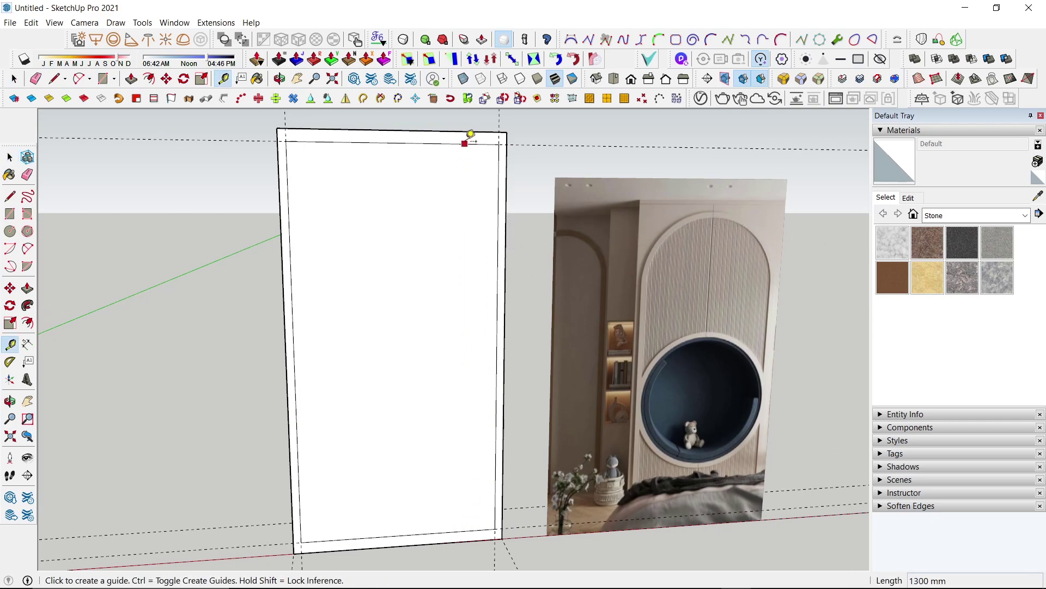
click(465, 143)
key(space)
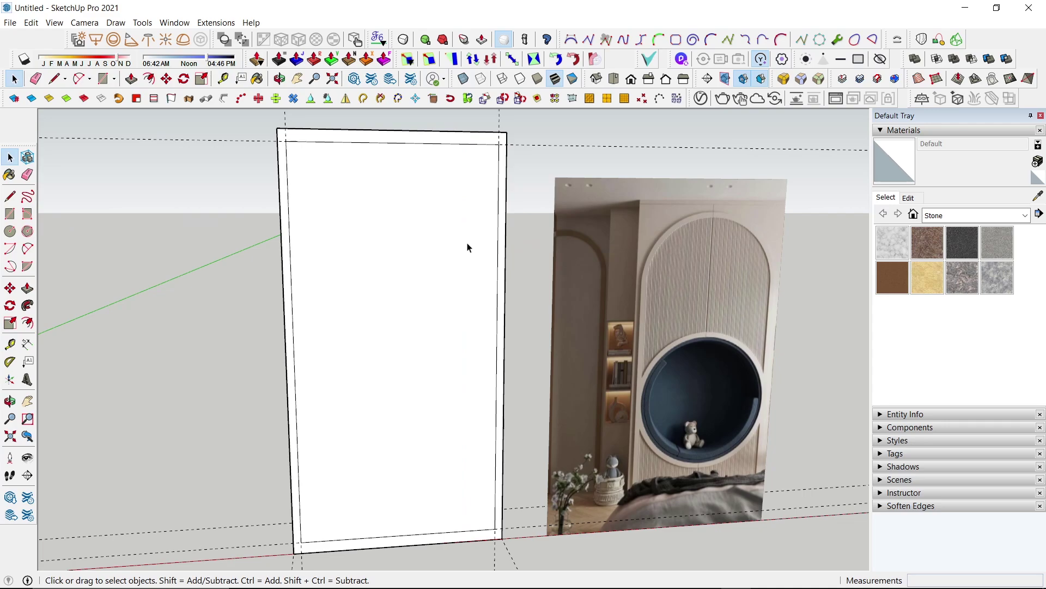
Draw a half-circle arc across the inner rectangle's full width
key(a)
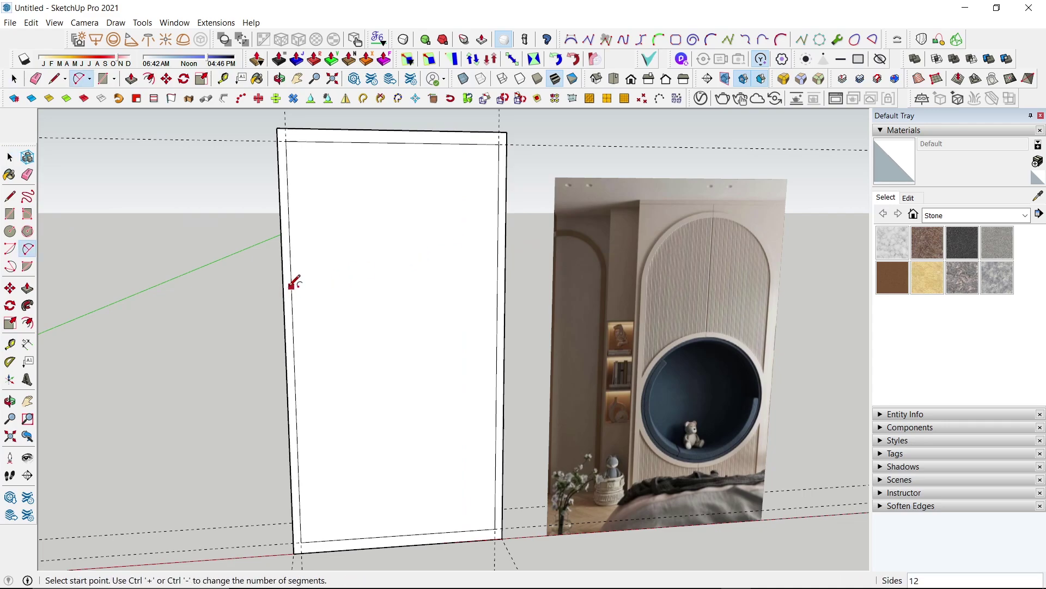
click(292, 286)
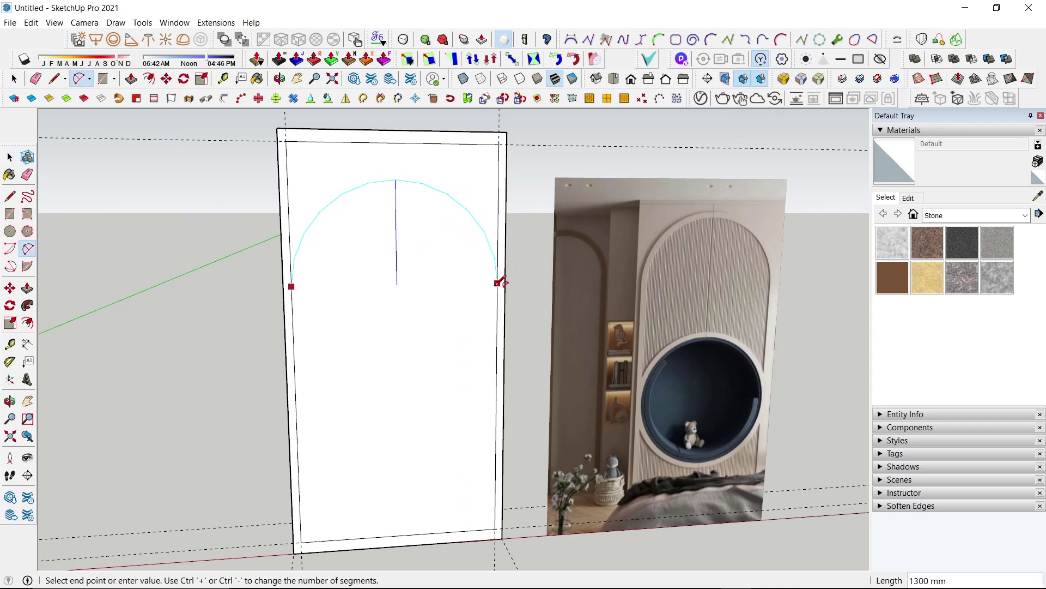
click(497, 283)
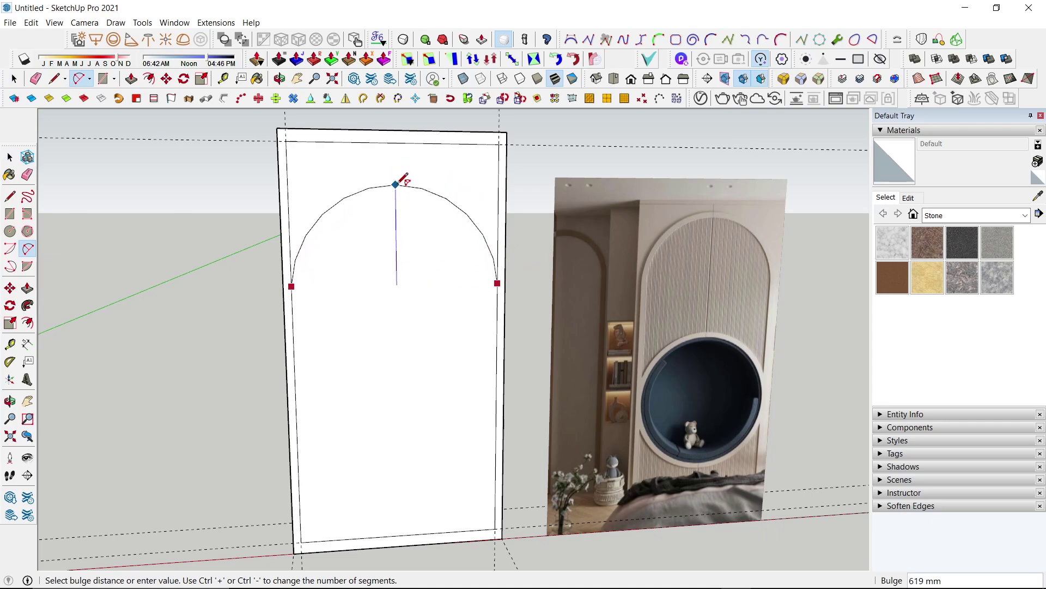
click(396, 176)
key(space)
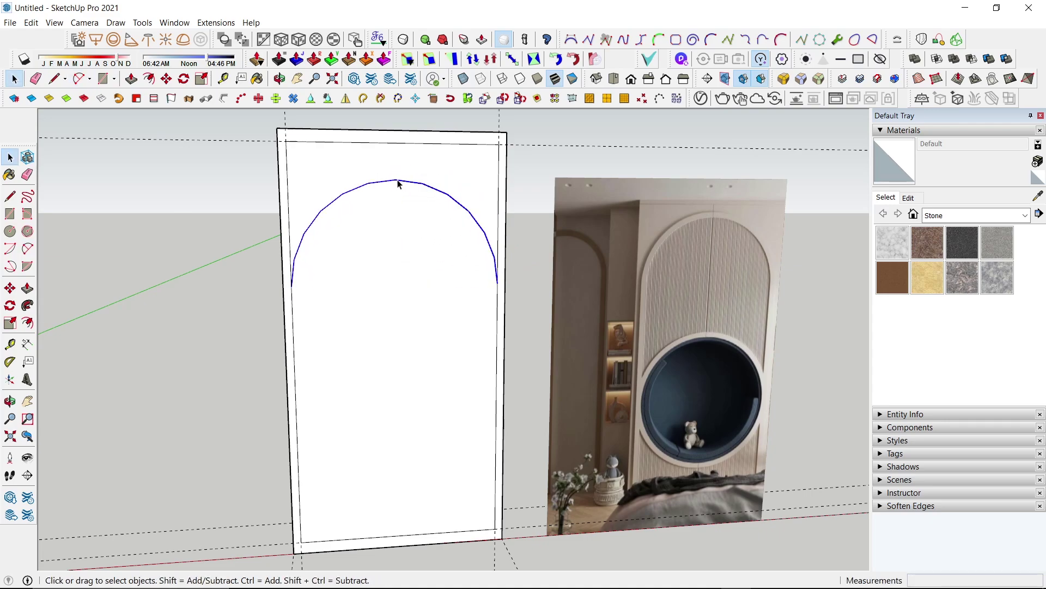
Delete the inner rectangle's straight top edge
key(m)
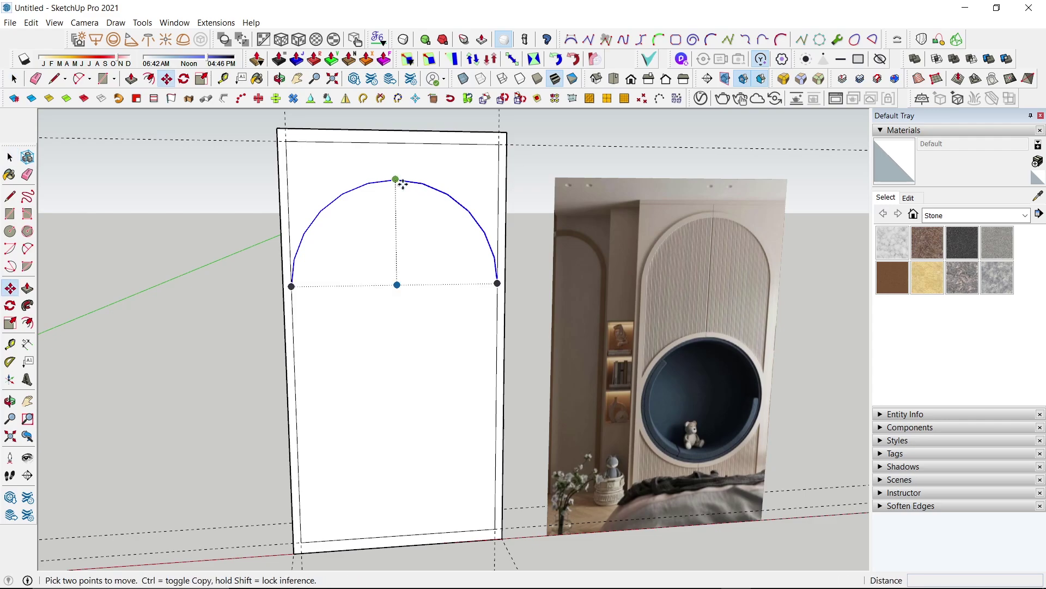
key(space)
click(403, 144)
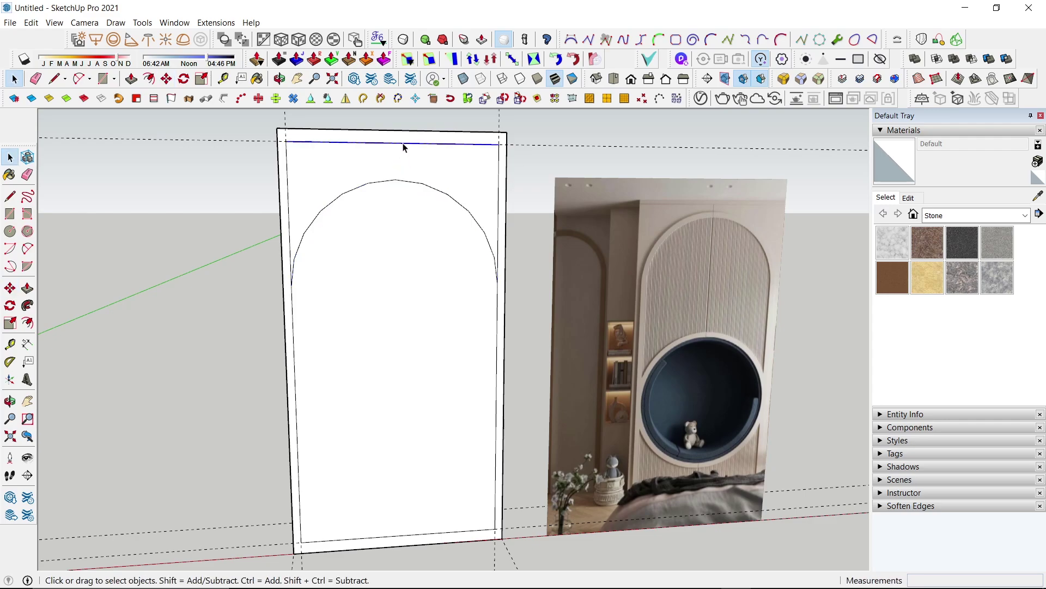
key(Delete)
Move the arch up so its crown meets the top guide
click(403, 183)
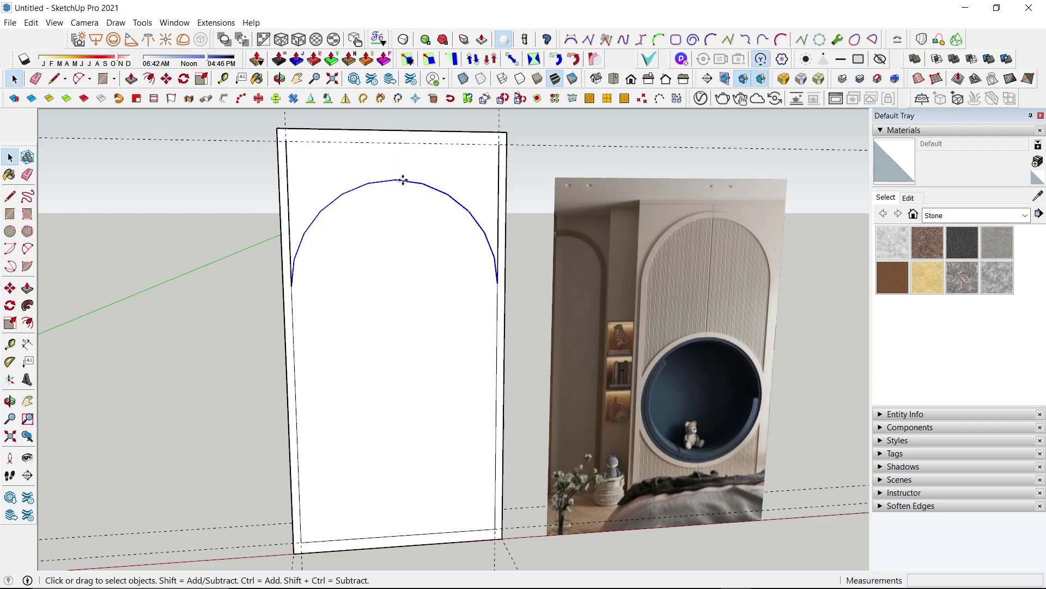
key(m)
click(403, 180)
click(398, 144)
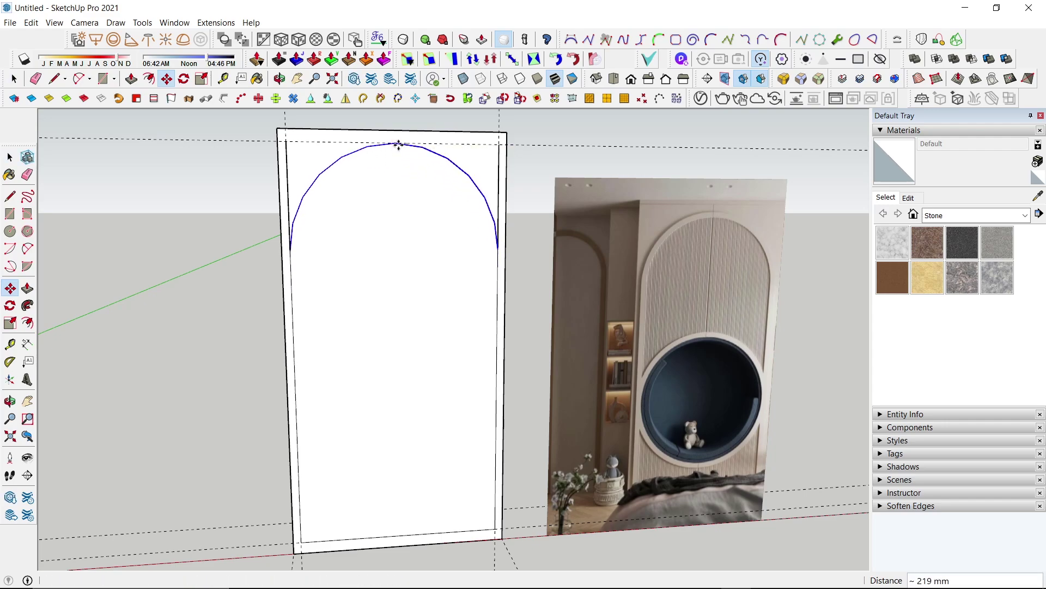
key(space)
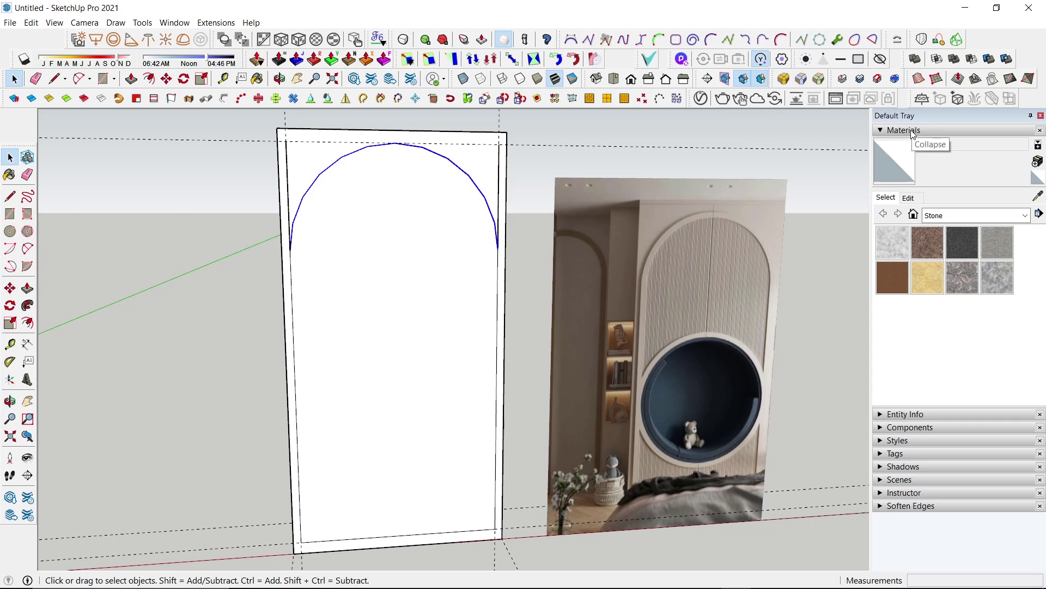
Set the arch's segment count from 12 to 100 in Entity Info
click(910, 130)
click(915, 143)
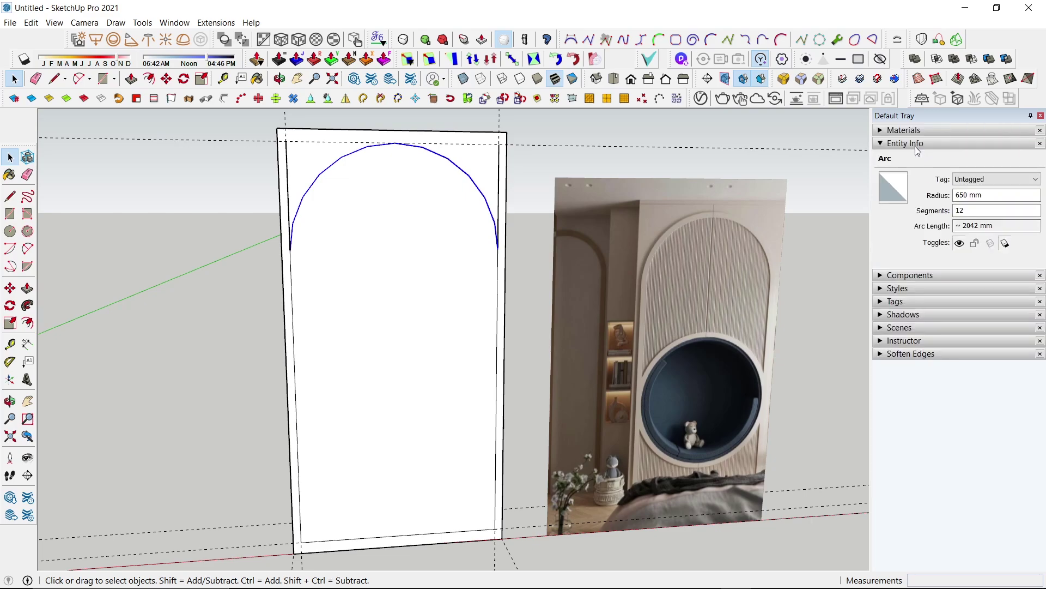
click(973, 211)
double_click(972, 212)
text(100)
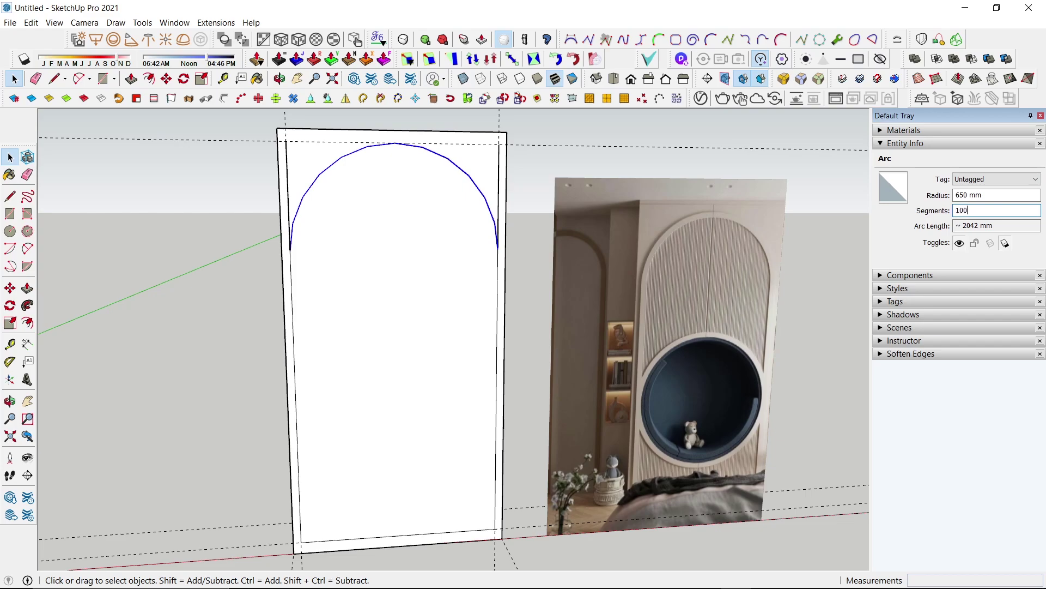
key(Return)
Erase the leftover edges above the arch's right and left sides
click(423, 171)
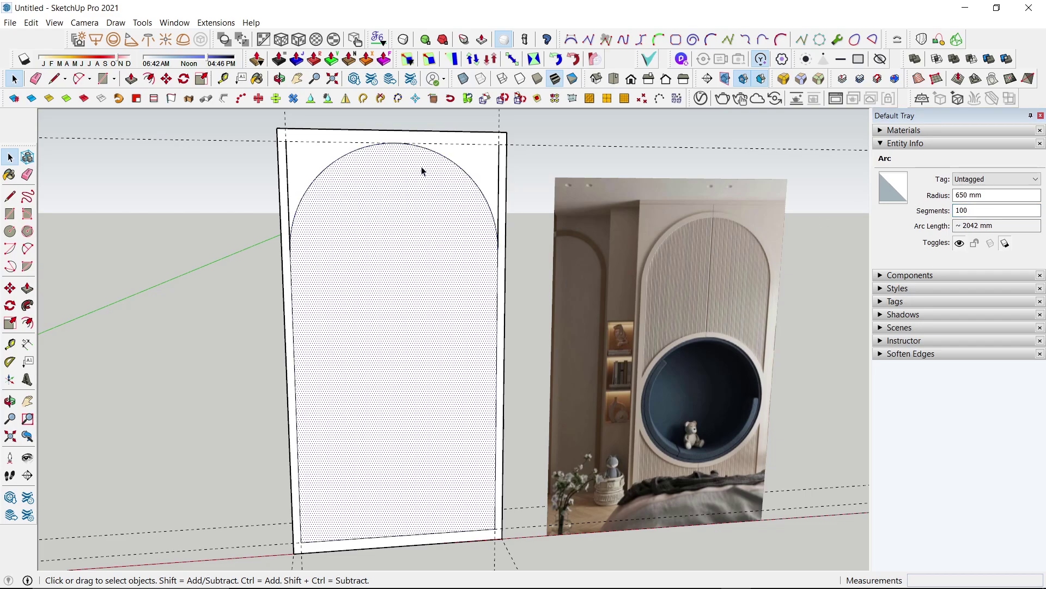
scroll(428, 169, up, 2)
scroll(504, 199, down, 2)
key(e)
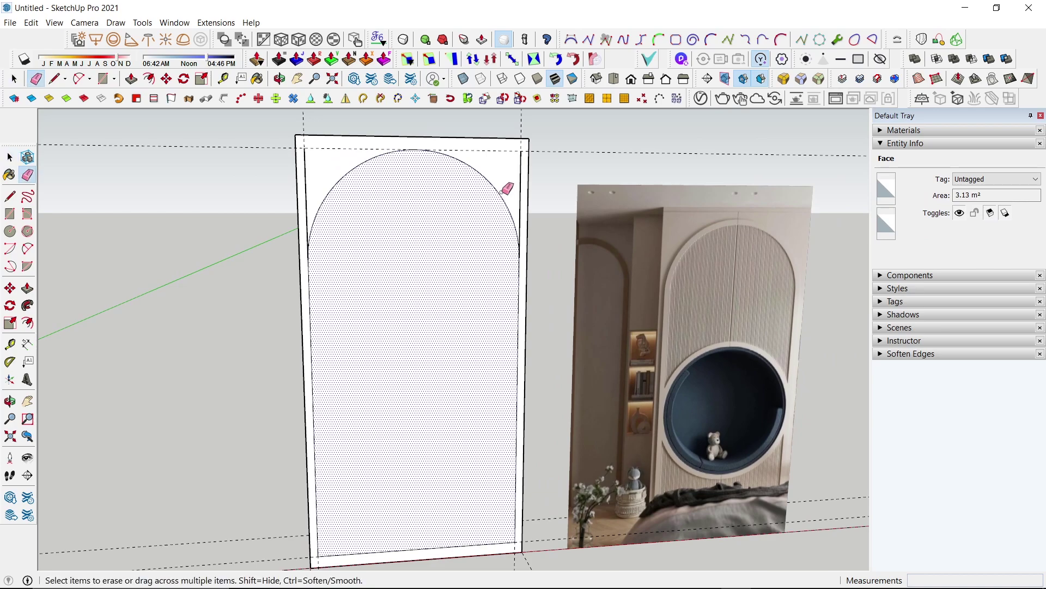
click(520, 173)
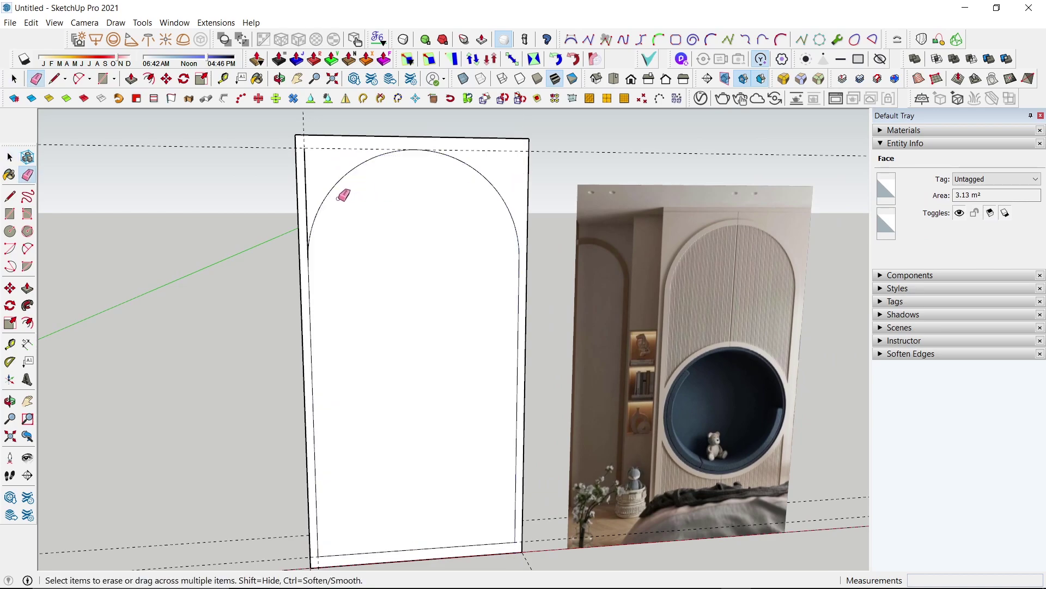
click(307, 207)
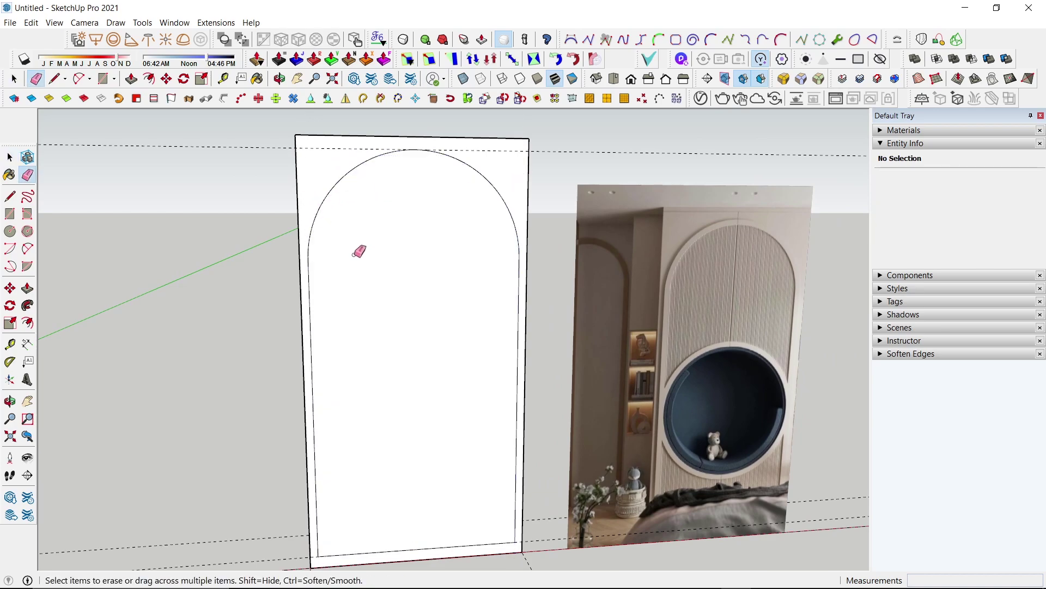
middle_drag(360, 253, 366, 263)
Push the arched inner face back 30 mm, then return to a frontal view
key(p)
click(381, 318)
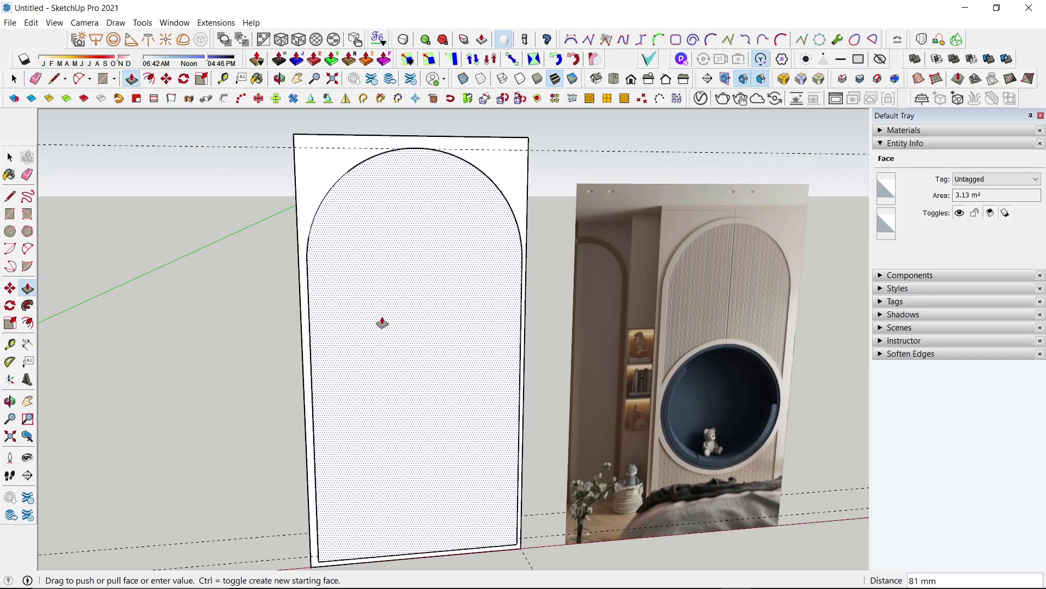
mouse_move(395, 316)
middle_down()
mouse_move(474, 358)
mouse_move(404, 297)
middle_up()
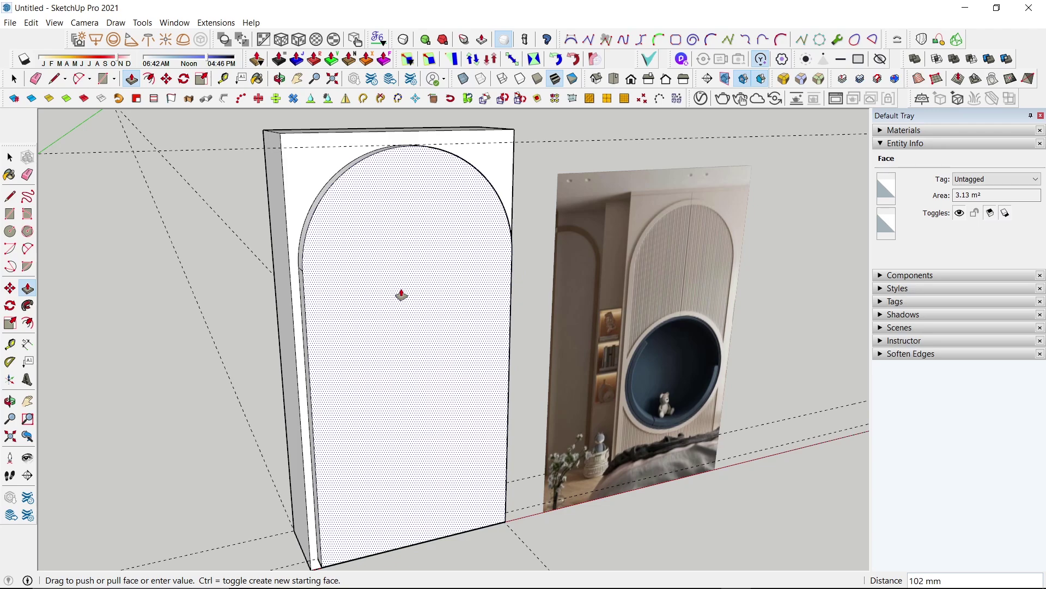
key(Return)
key(space)
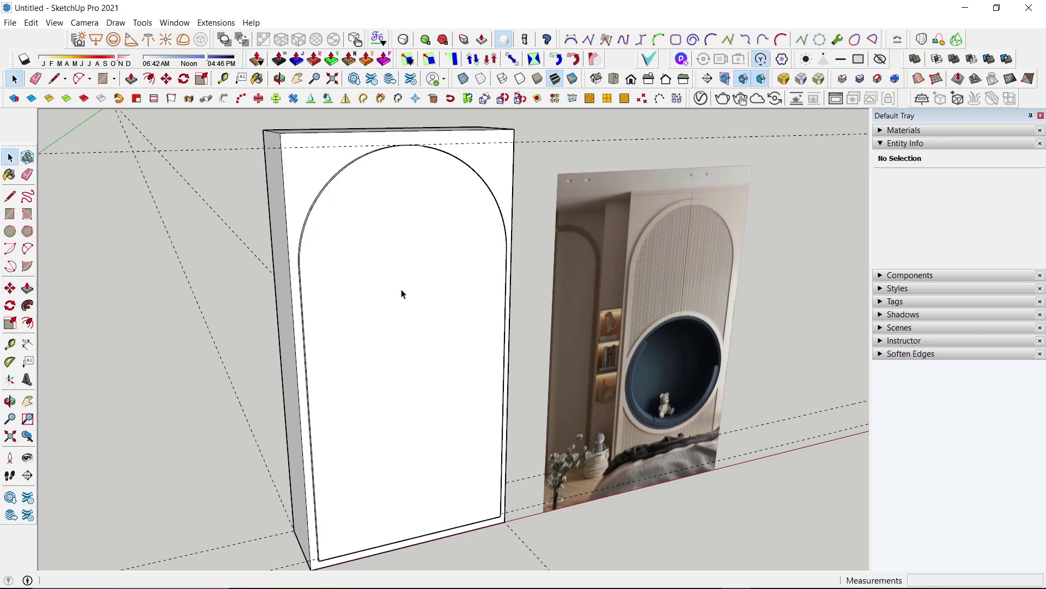
middle_drag(404, 295, 370, 249)
scroll(375, 278, down, 2)
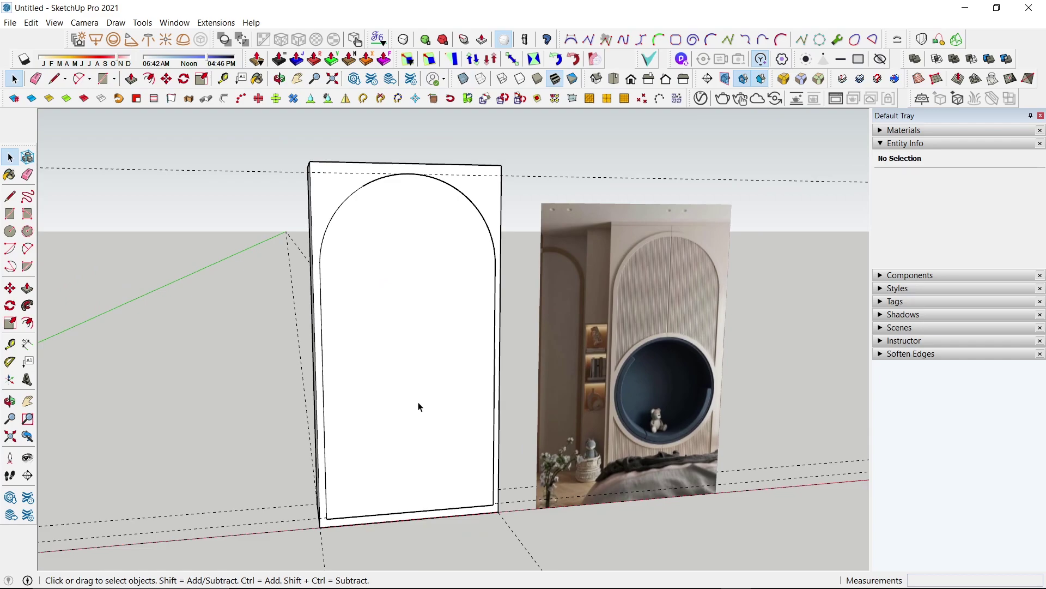
Place a guide 400 mm above the bottom edge and another 800 mm above it
key(r)
key(t)
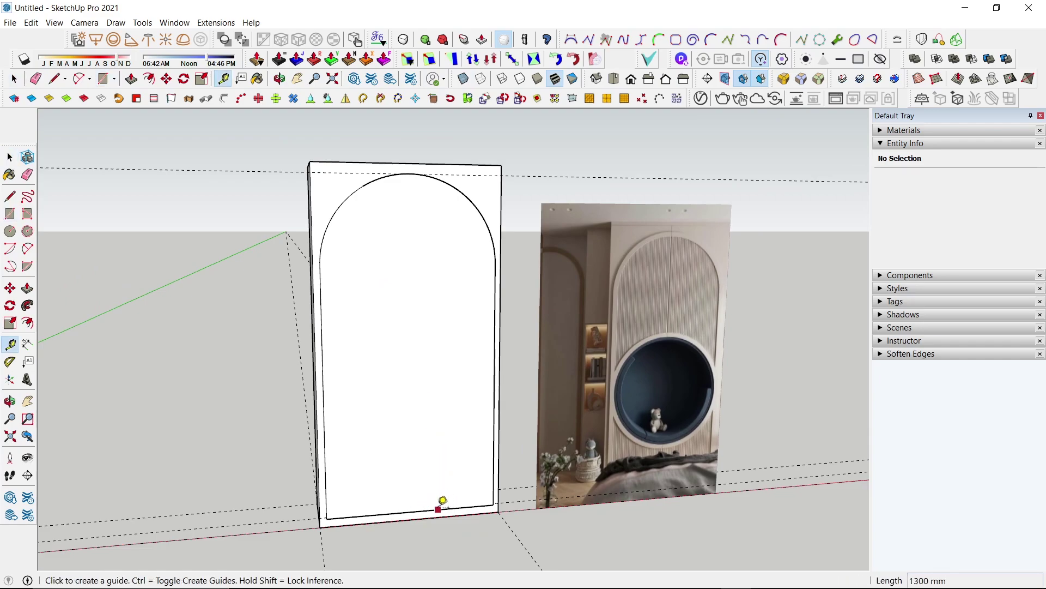
click(438, 508)
text(400)
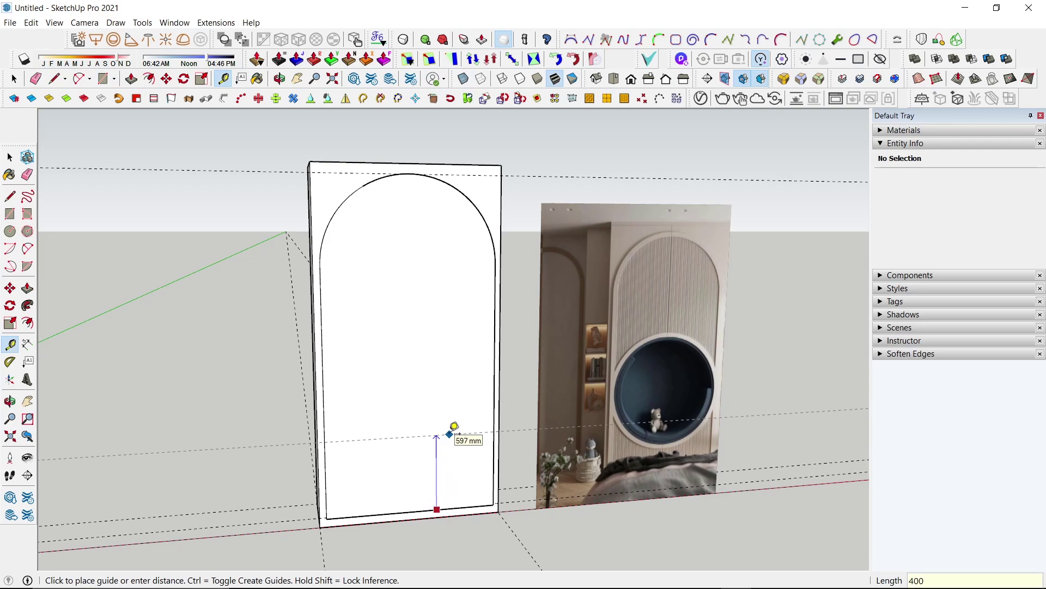
key(Return)
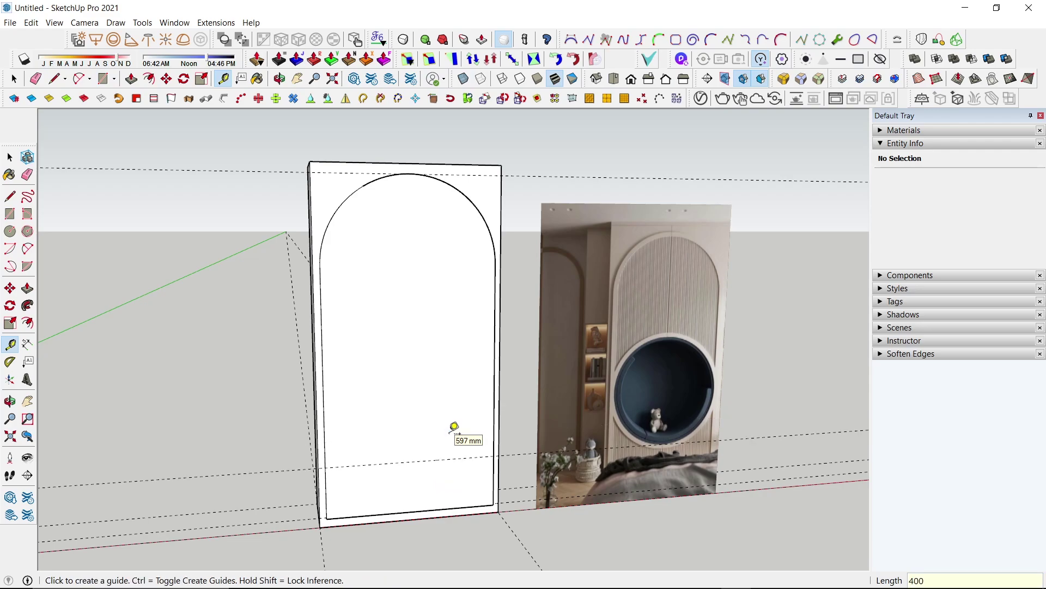
mouse_move(454, 426)
middle_down()
mouse_move(401, 376)
mouse_move(427, 409)
middle_up()
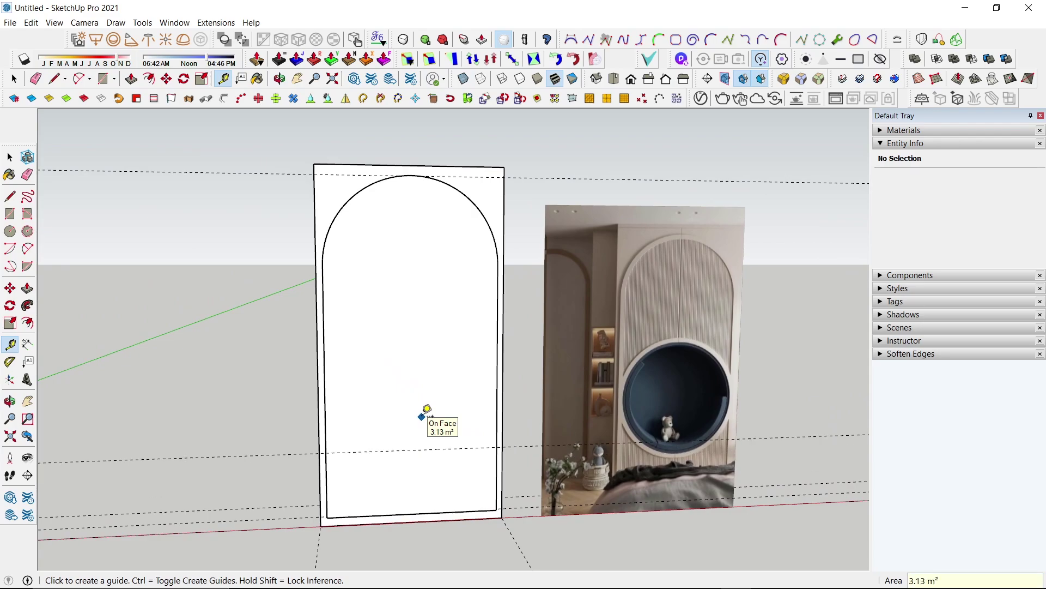
mouse_move(423, 418)
middle_down()
mouse_move(402, 446)
mouse_move(430, 451)
mouse_move(416, 444)
mouse_move(427, 434)
middle_up()
click(425, 450)
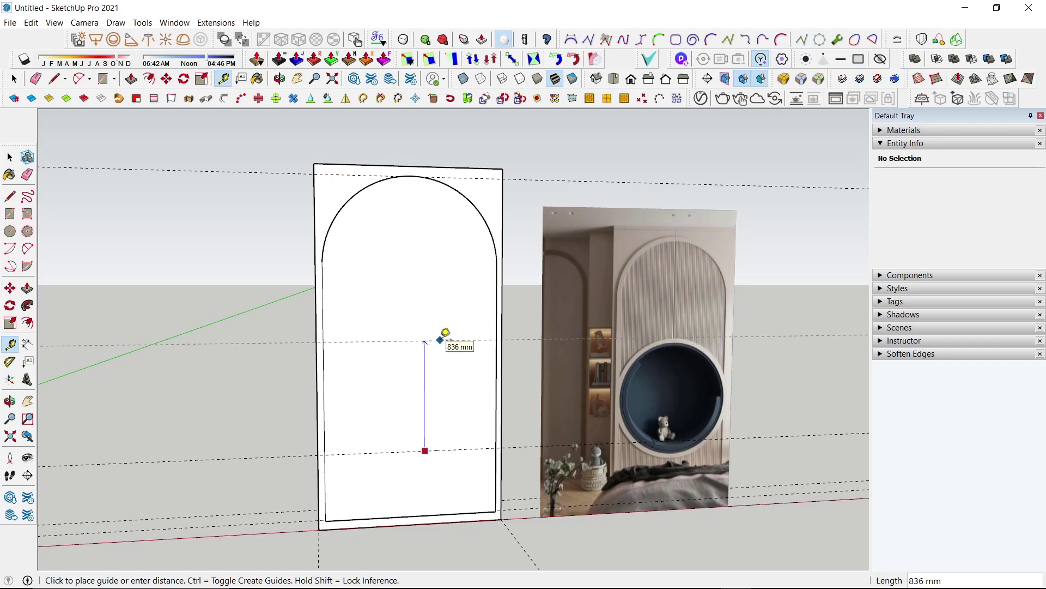
text(0)
key(Return)
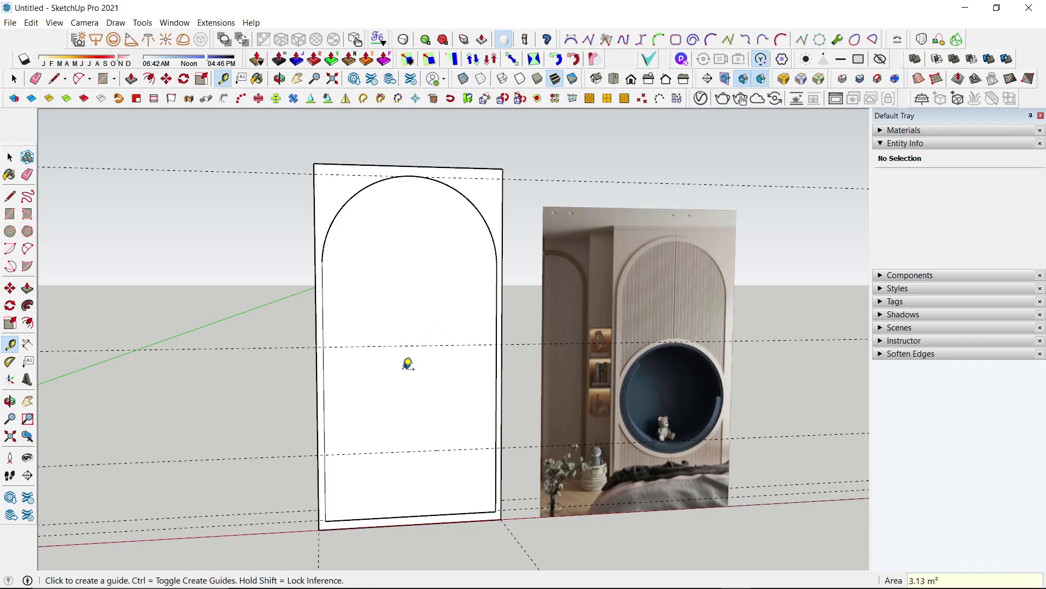
Add a vertical guide at the arched panel's centre
key(l)
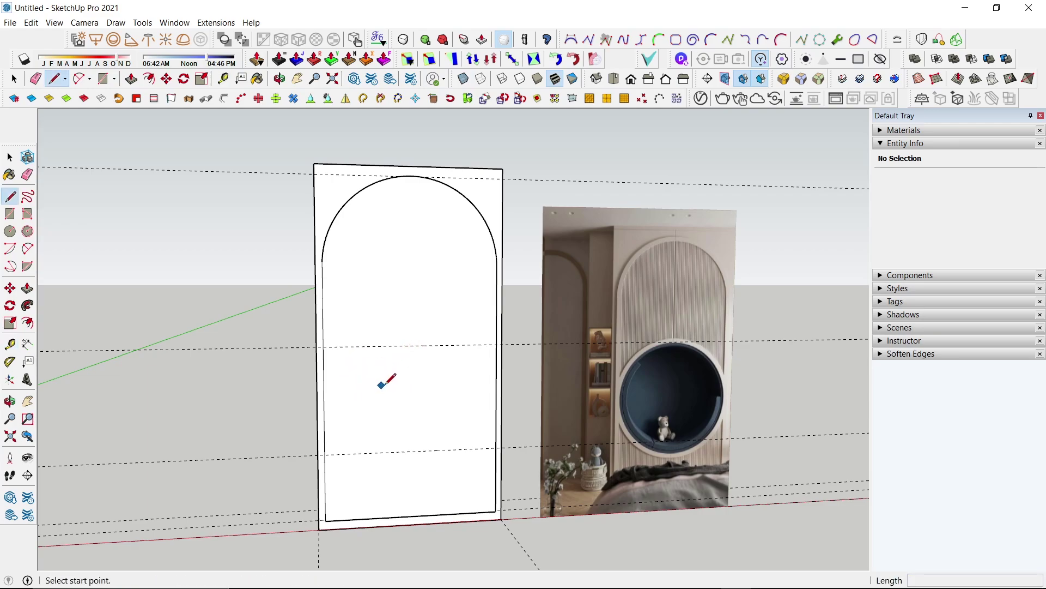
key(t)
click(497, 398)
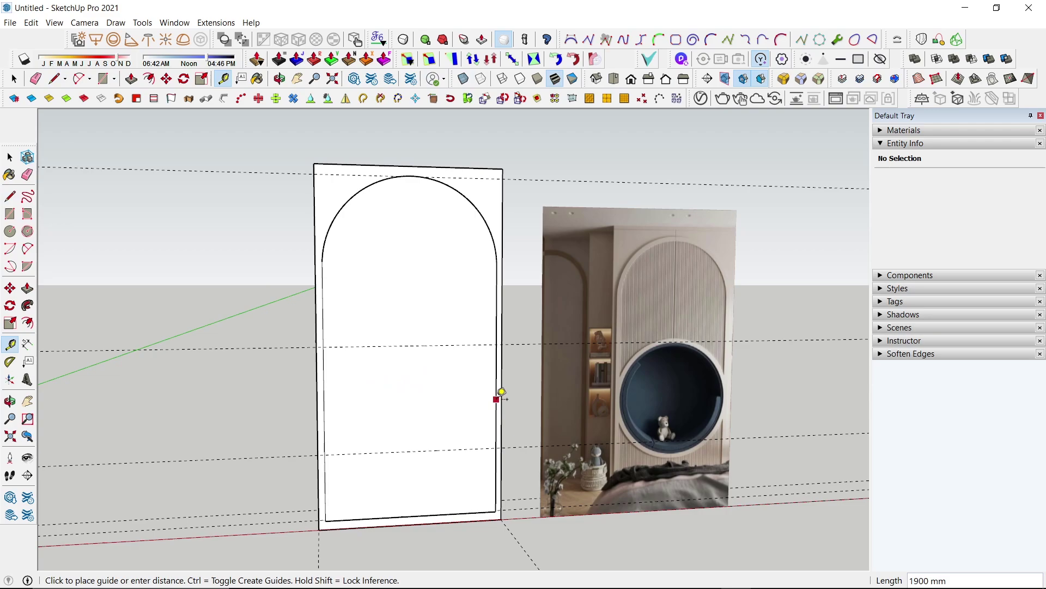
click(414, 515)
Draw a temporary vertical line, place a 400 mm guide along it, then erase the line
key(l)
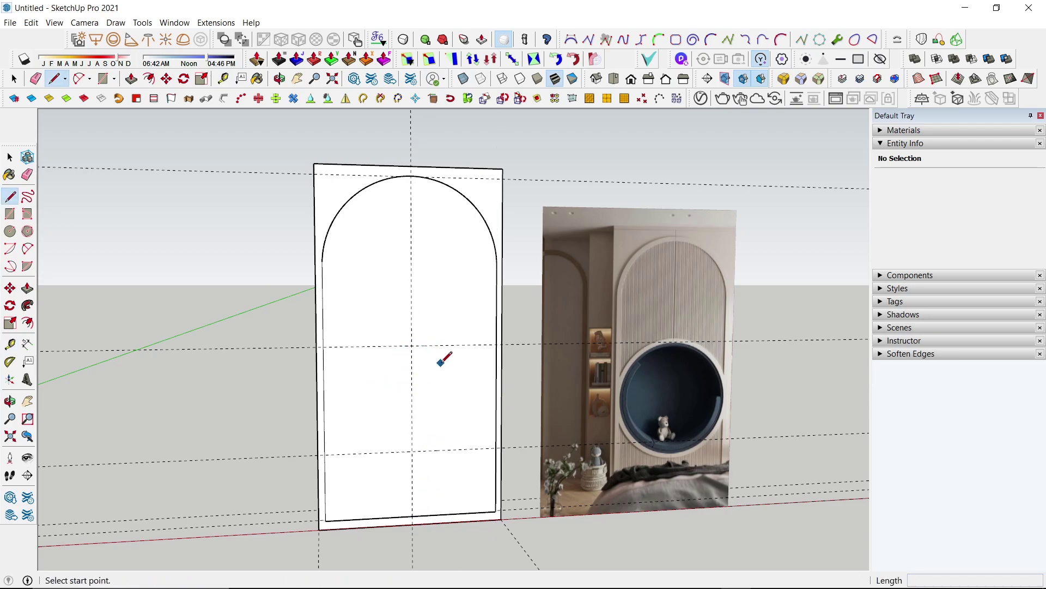
click(440, 345)
click(441, 449)
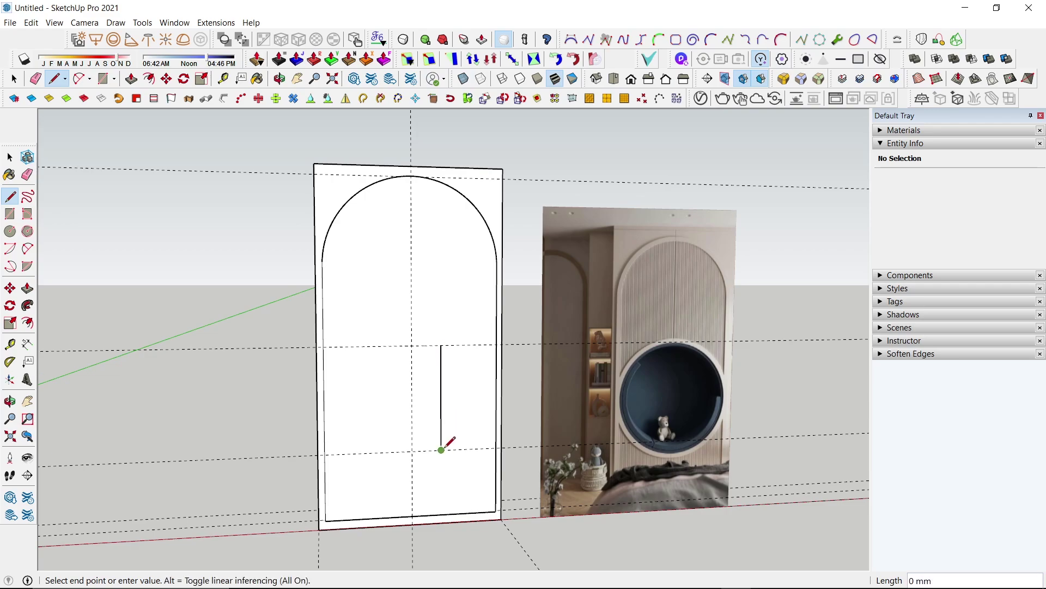
key(t)
click(470, 448)
click(444, 388)
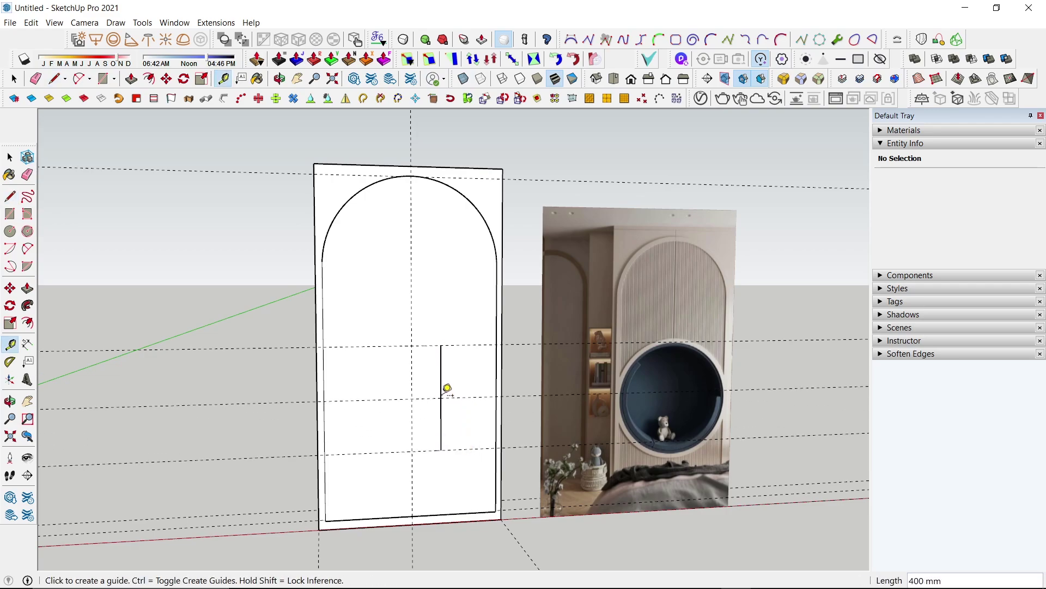
key(space)
key(r)
key(e)
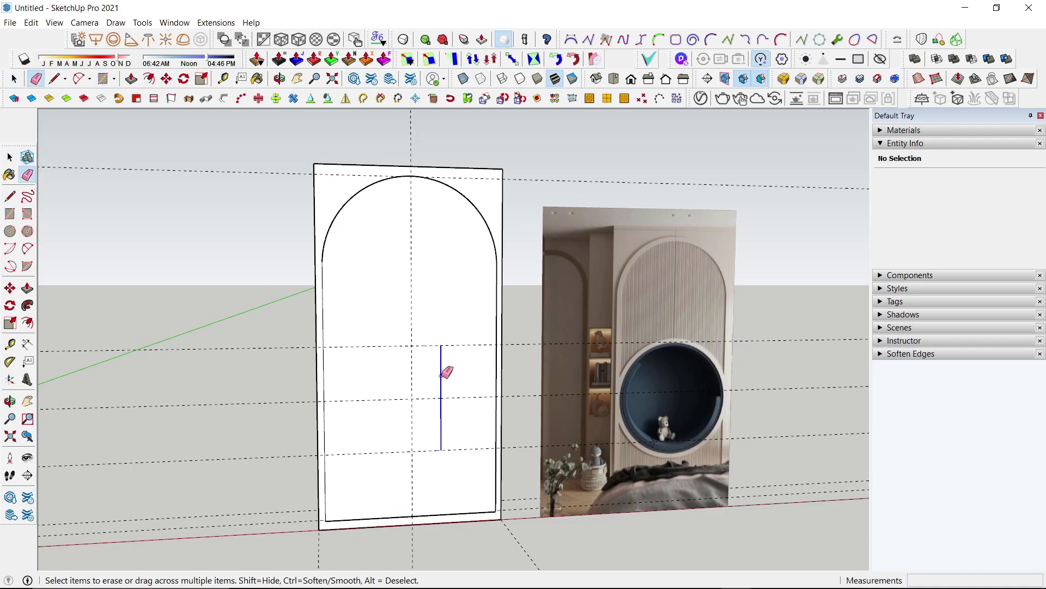
click(441, 385)
Draw a 600 mm radius circle centred on the guide crossing
key(c)
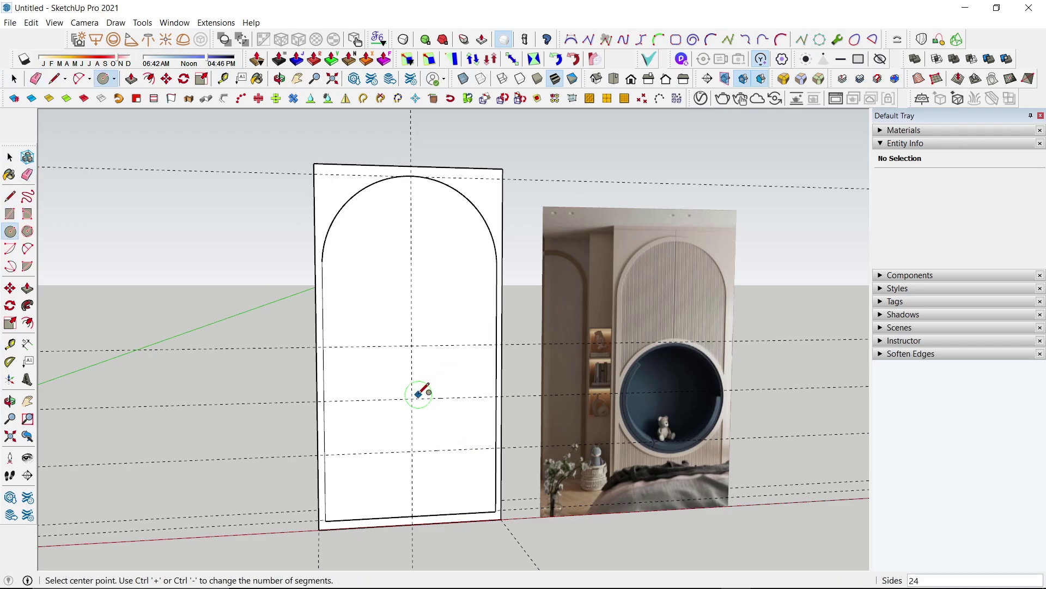
click(412, 398)
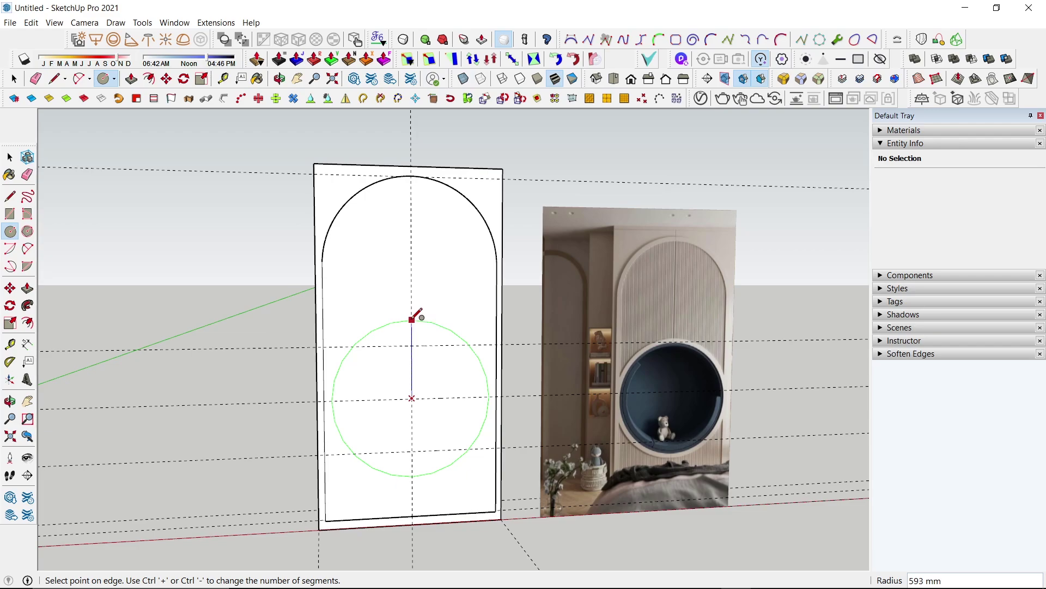
text(600)
click(413, 319)
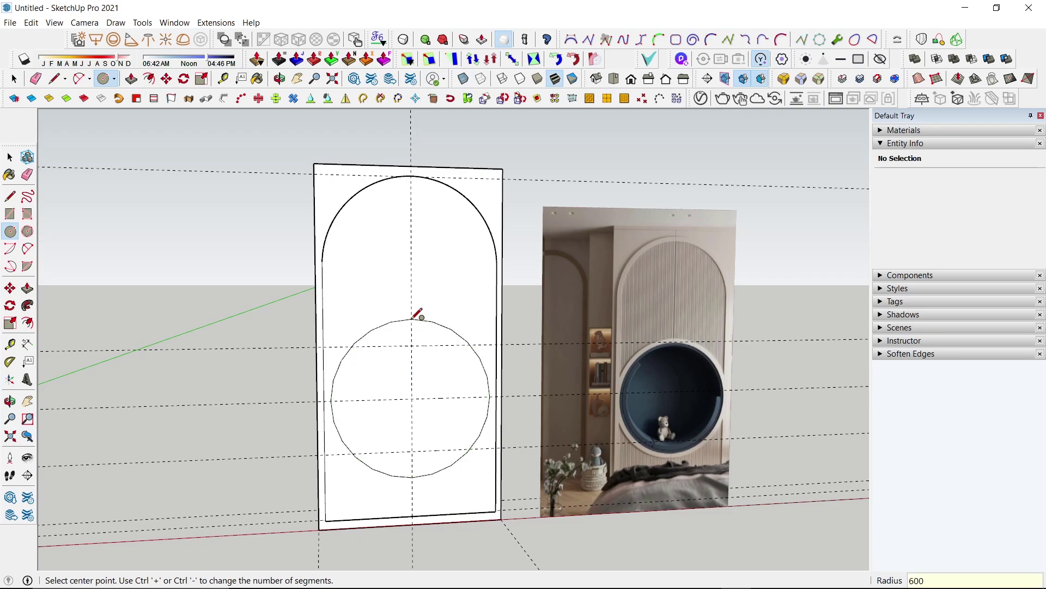
key(space)
Set the circle's segment count to 200 in Entity Info
click(415, 321)
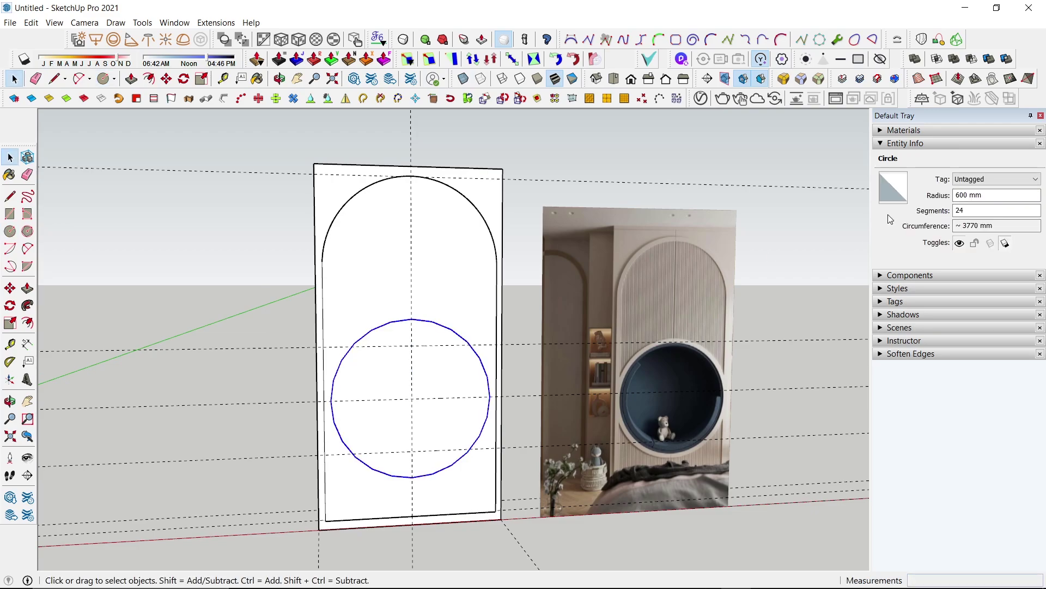
click(973, 209)
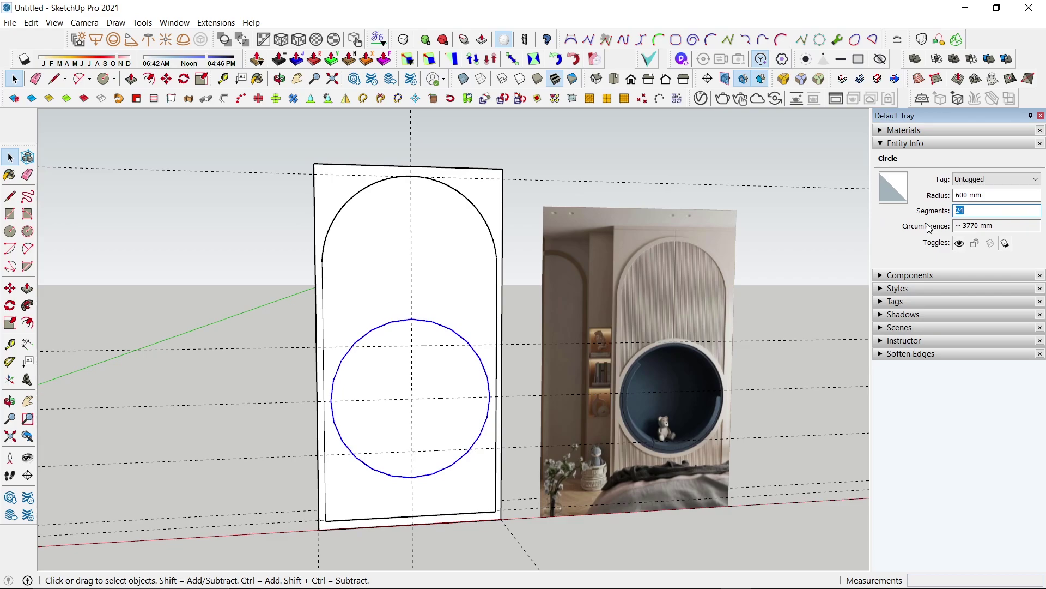
text(20)
key(Return)
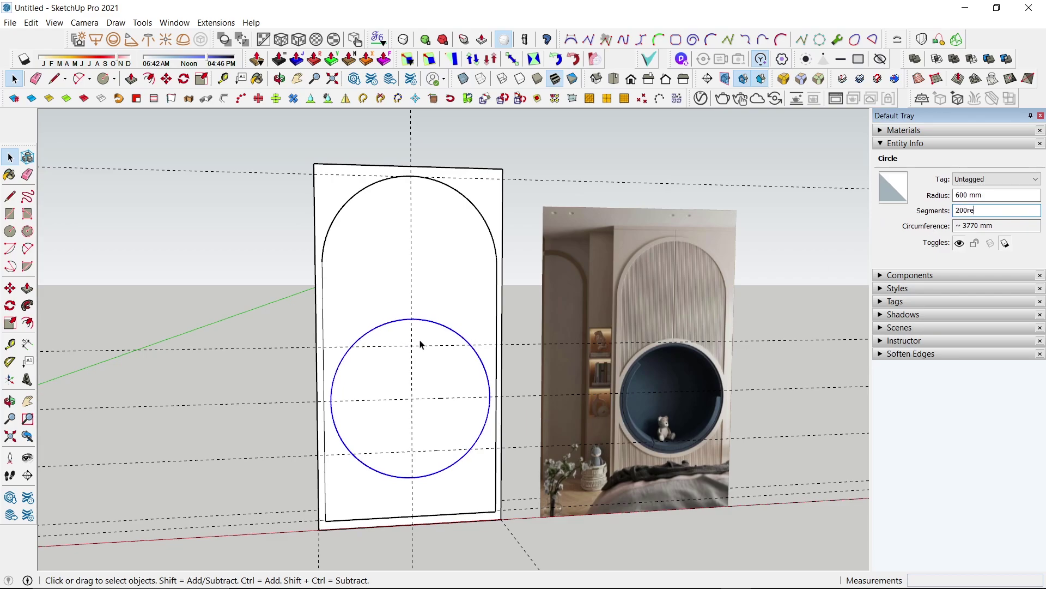
click(405, 355)
Place a Tape Measure guide 450 mm above the panel's bottom edge
key(e)
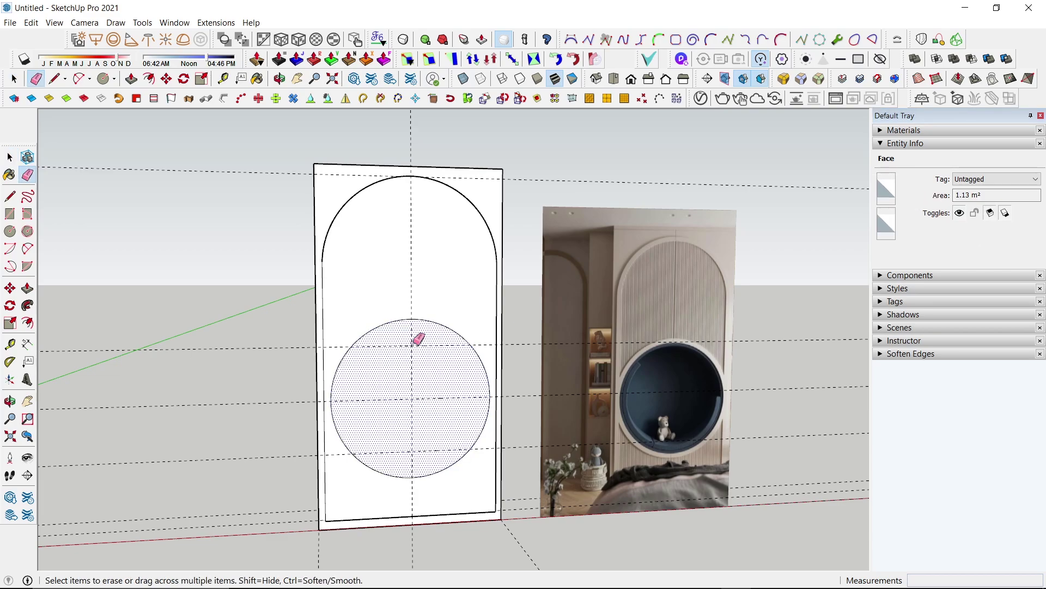
mouse_move(486, 379)
middle_down()
mouse_move(503, 416)
mouse_move(474, 403)
mouse_move(400, 442)
mouse_move(363, 399)
mouse_move(376, 414)
mouse_move(392, 393)
middle_up()
scroll(399, 442, up, 2)
key(t)
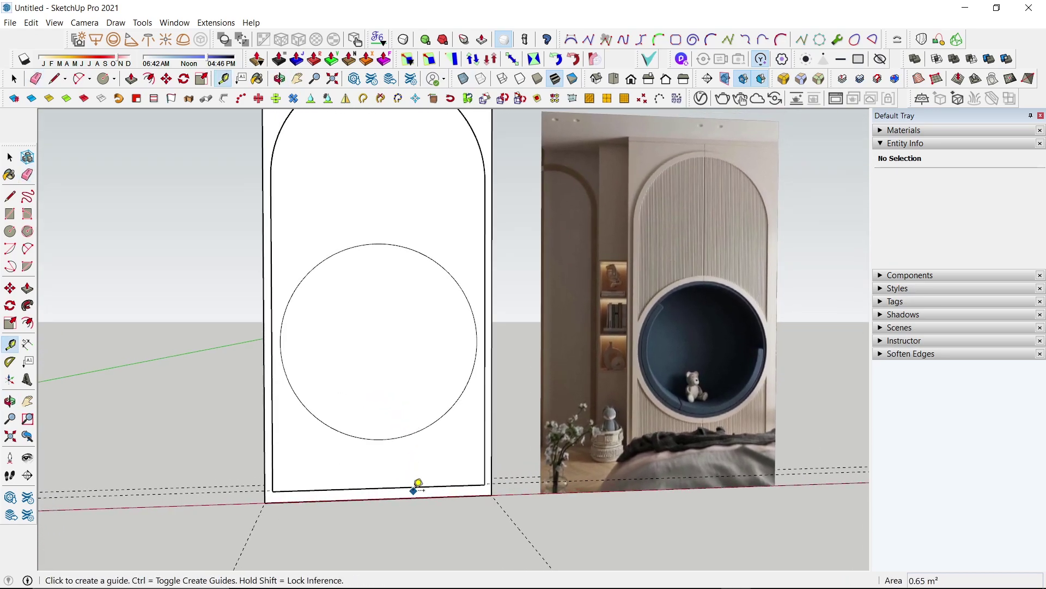
click(414, 485)
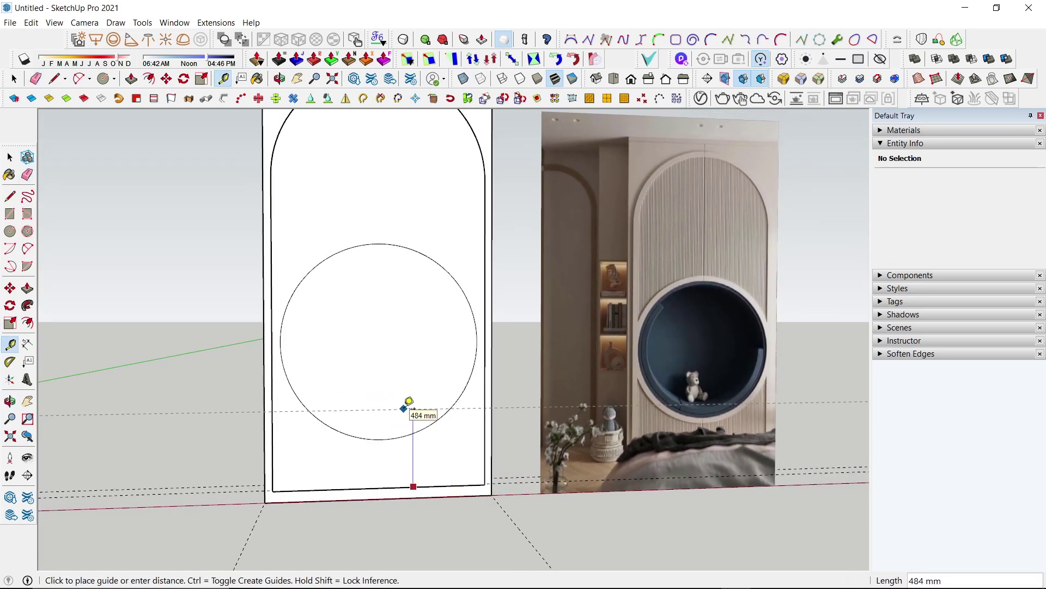
text(0)
key(Return)
Move the circle face so its bottom point rests on the 450 mm guide
key(space)
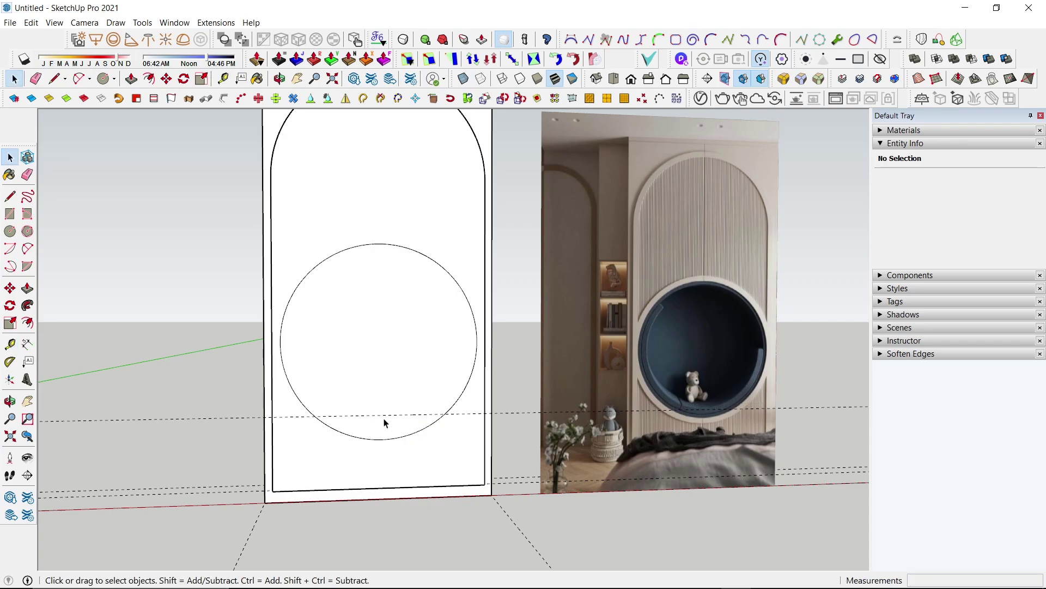
click(380, 376)
key(m)
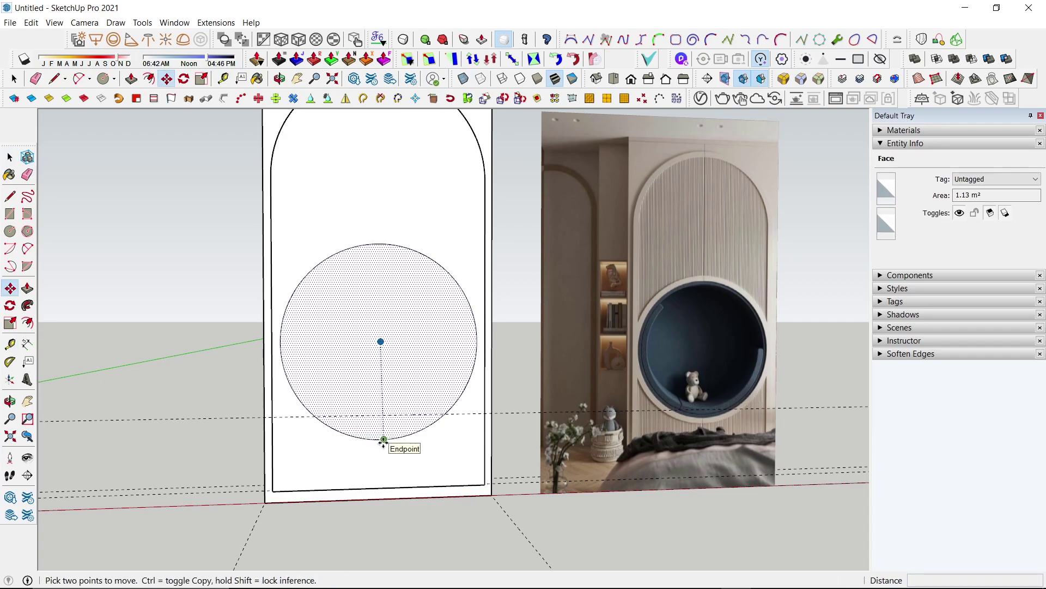
click(383, 439)
click(384, 413)
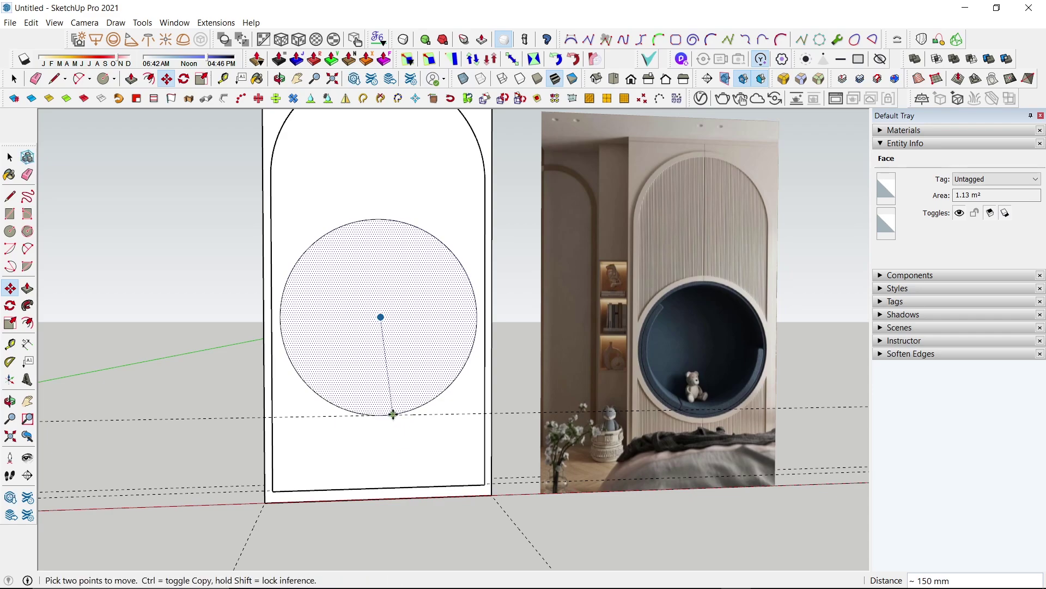
key(e)
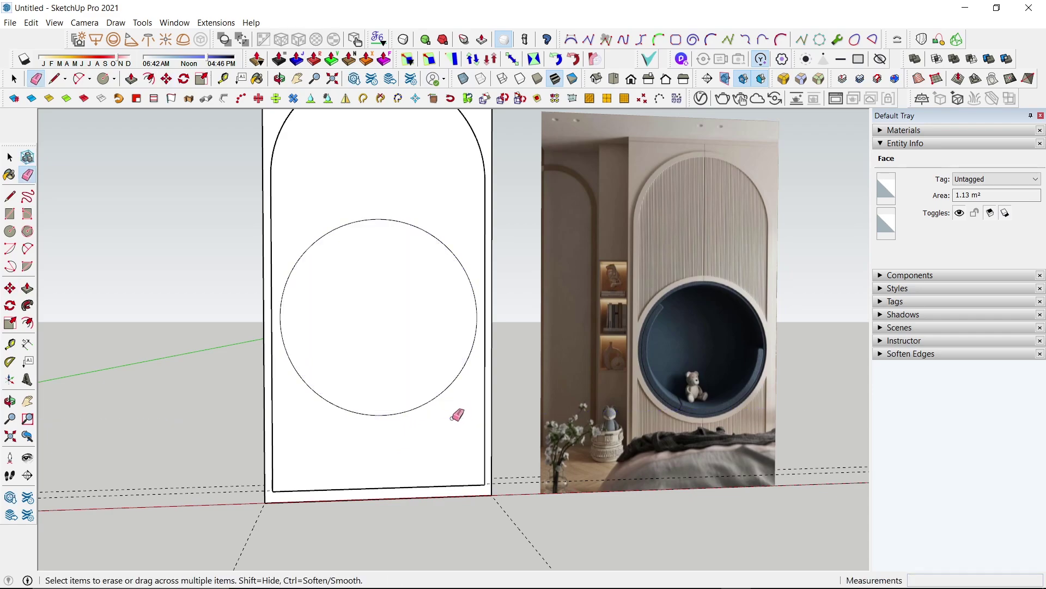
middle_drag(457, 410, 429, 438)
key(space)
Try an inward offset on the arch face, then cancel and undo it
click(396, 262)
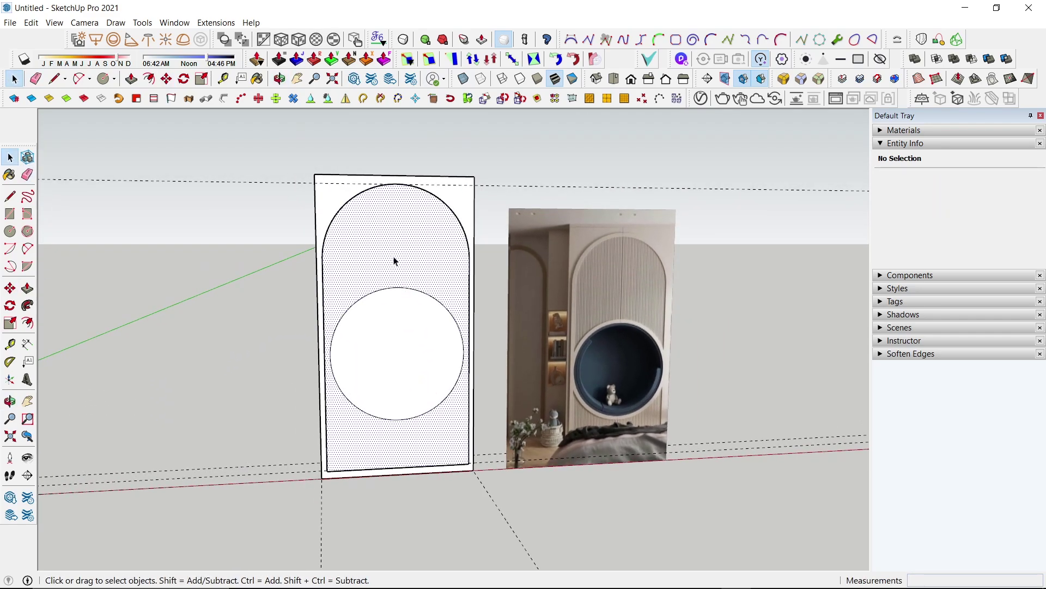
key(f)
click(409, 212)
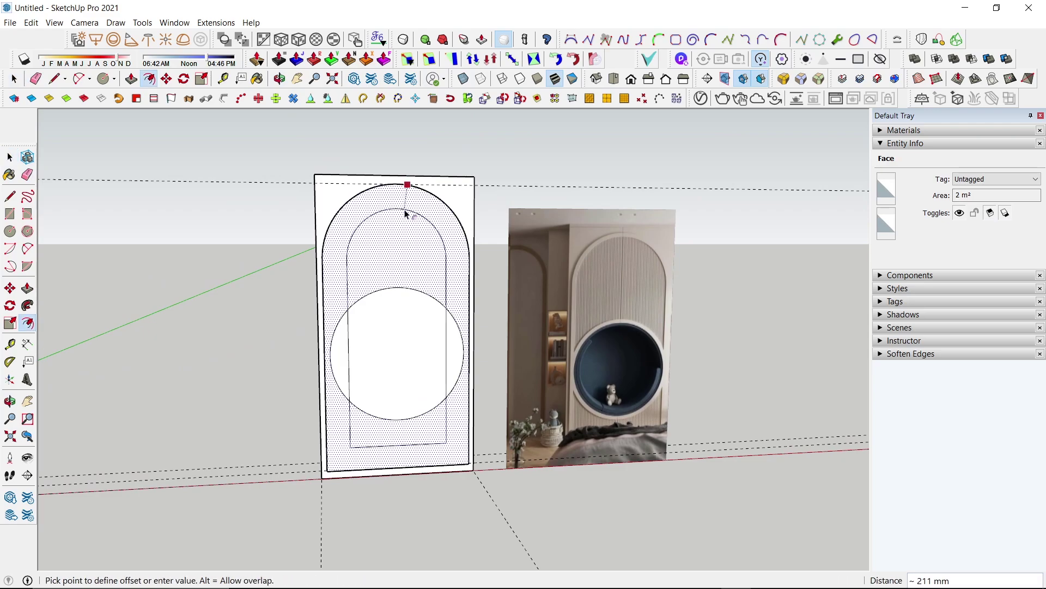
key(space)
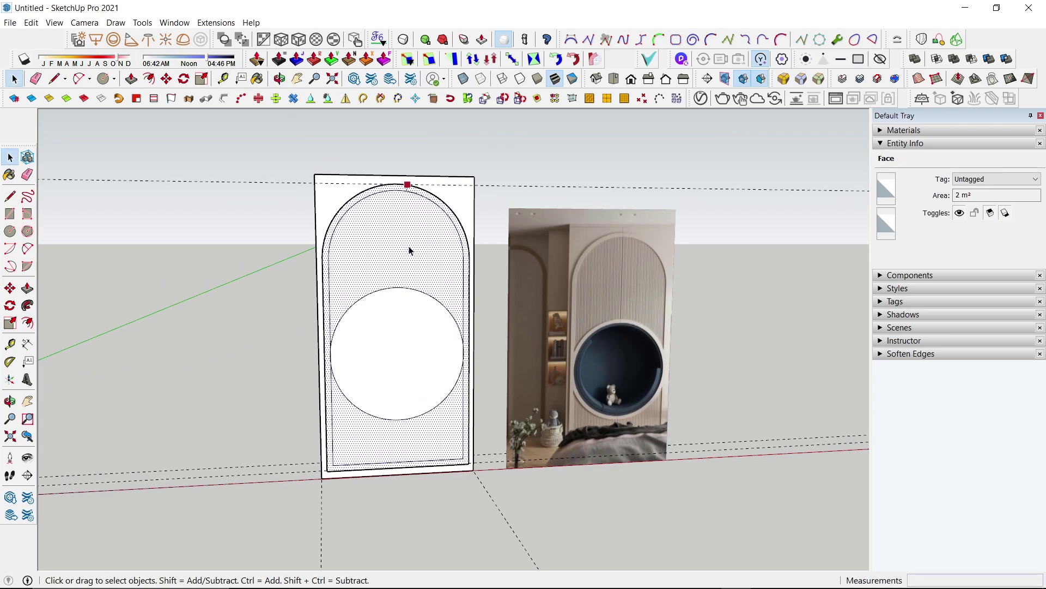
scroll(352, 342, up, 2)
click(365, 269)
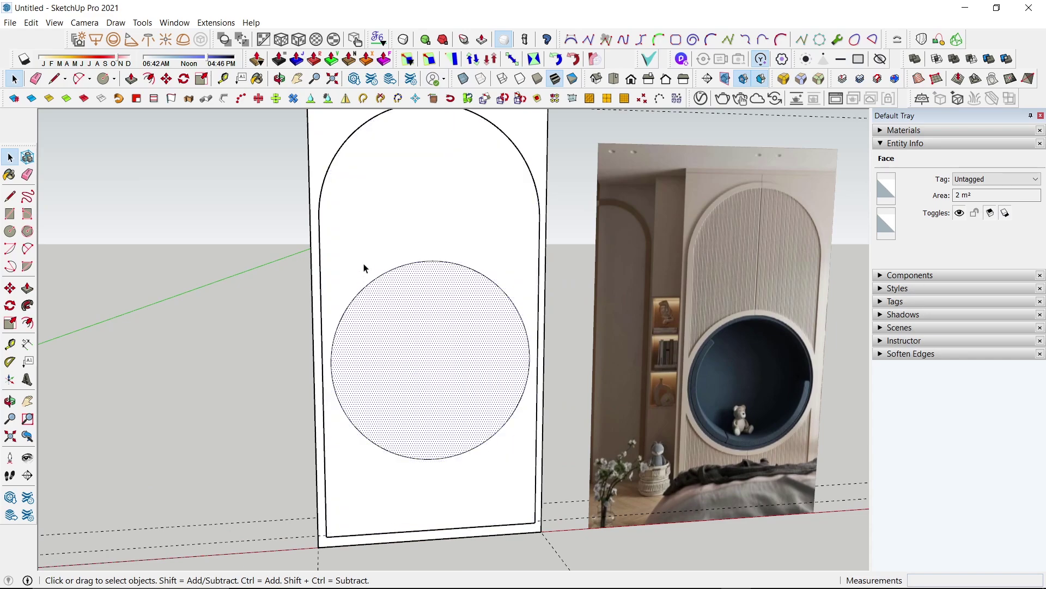
click(379, 240)
key(f)
click(322, 226)
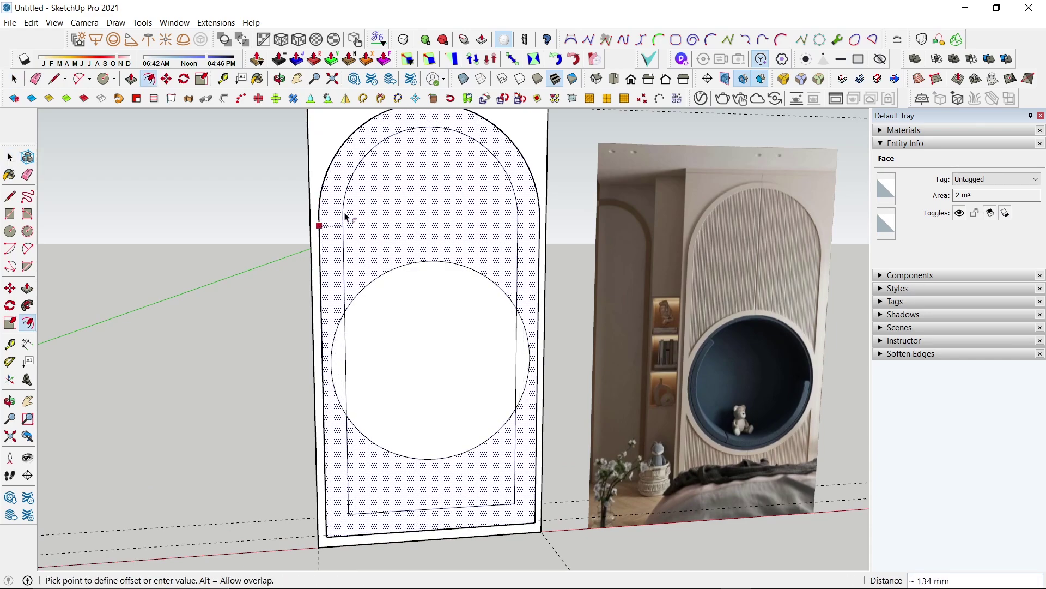
click(360, 208)
key(ctrl+z)
mouse_move(362, 214)
middle_down()
mouse_move(381, 271)
mouse_move(350, 316)
mouse_move(366, 285)
mouse_move(375, 289)
middle_up()
key(space)
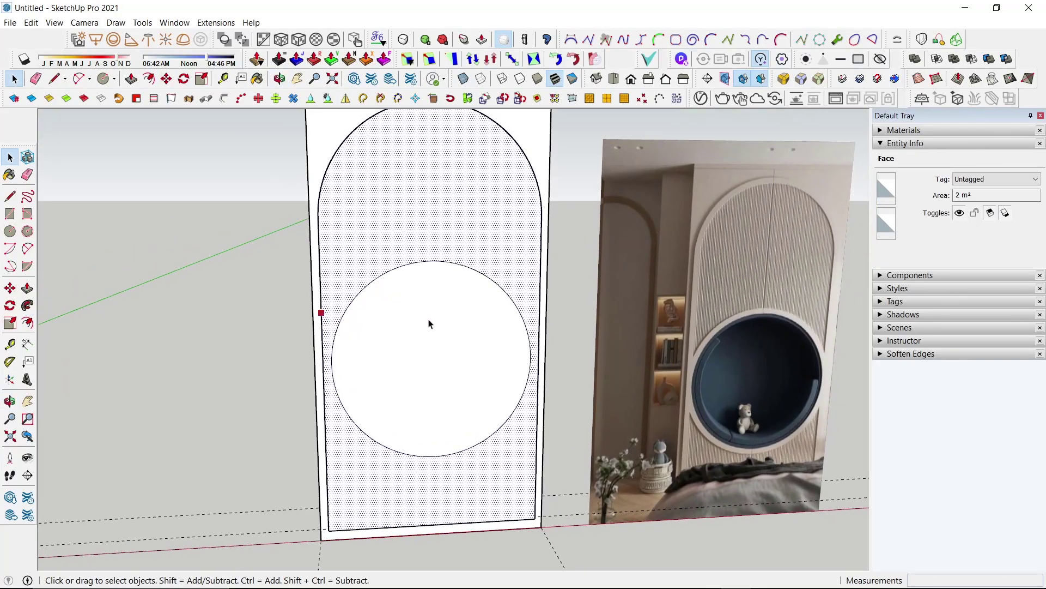
Offset the circle face 50 mm outward
click(406, 349)
scroll(328, 378, up, 3)
key(f)
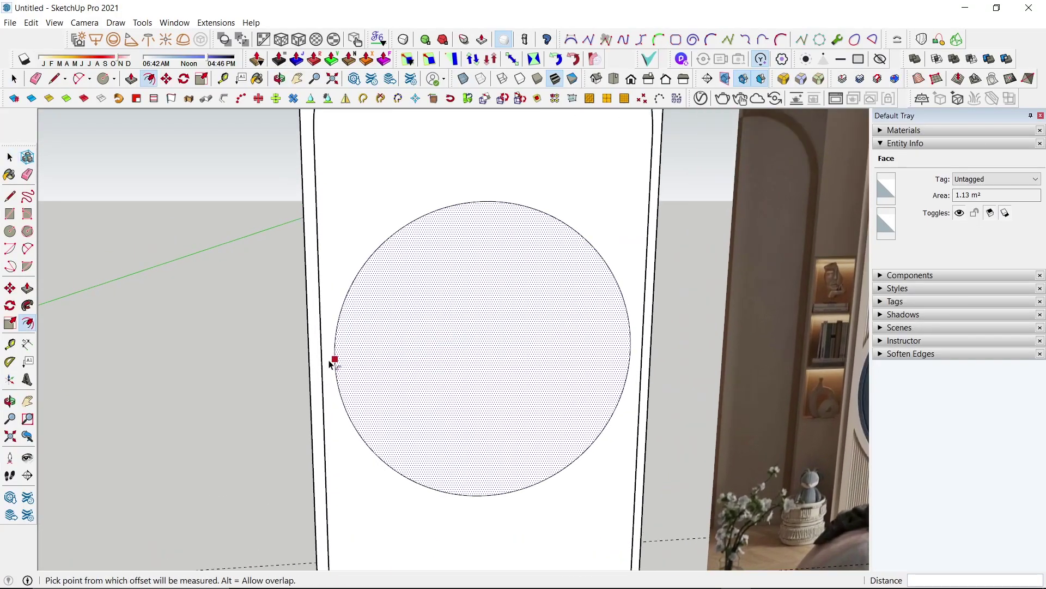
click(330, 364)
scroll(331, 361, up, 5)
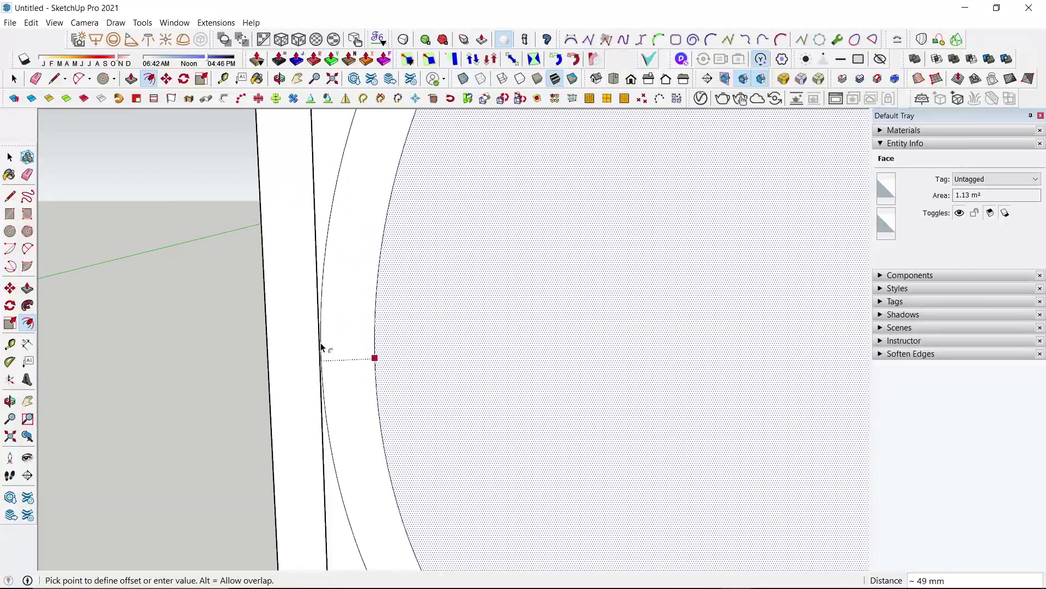
mouse_move(322, 354)
middle_down()
mouse_move(325, 366)
mouse_move(433, 405)
middle_up()
text(5)
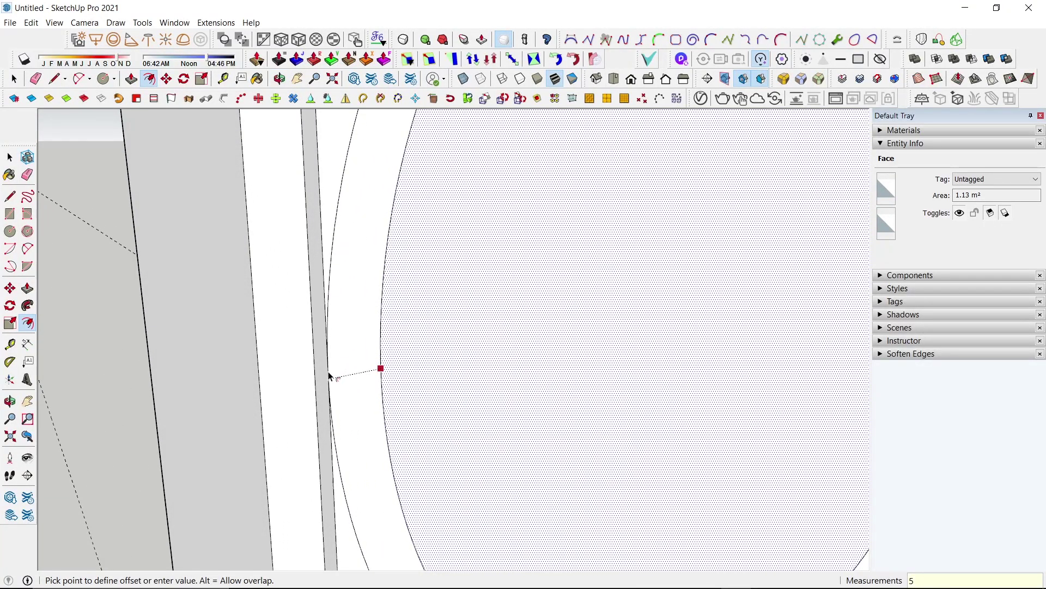
text(0)
key(Return)
scroll(329, 376, down, 5)
mouse_move(304, 408)
middle_down()
mouse_move(393, 373)
mouse_move(289, 316)
middle_up()
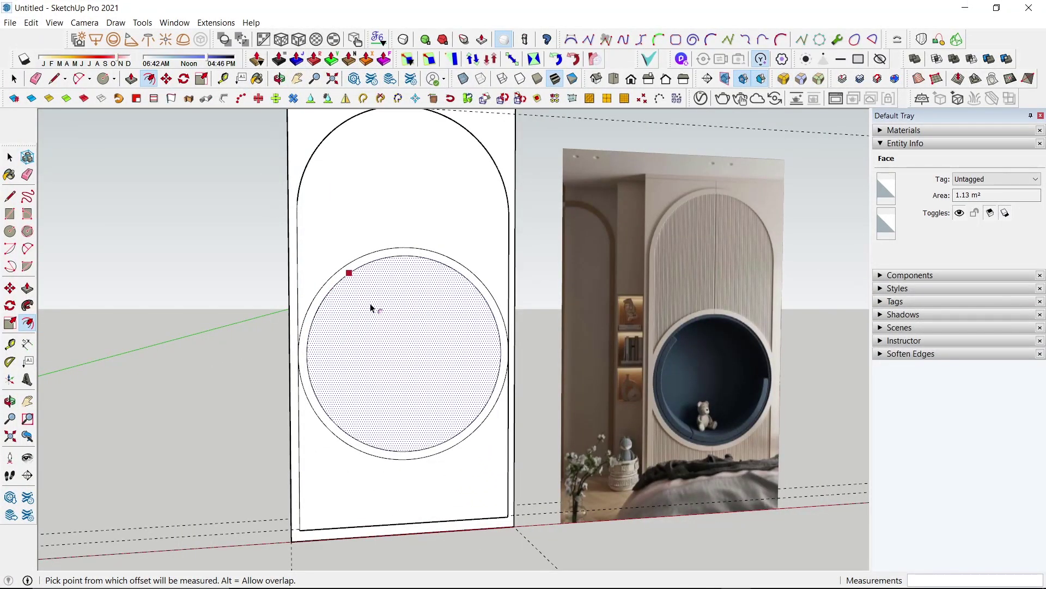
Attempt offsets on the arch and lower panel faces, then undo the unwanted lines
key(space)
click(418, 211)
key(f)
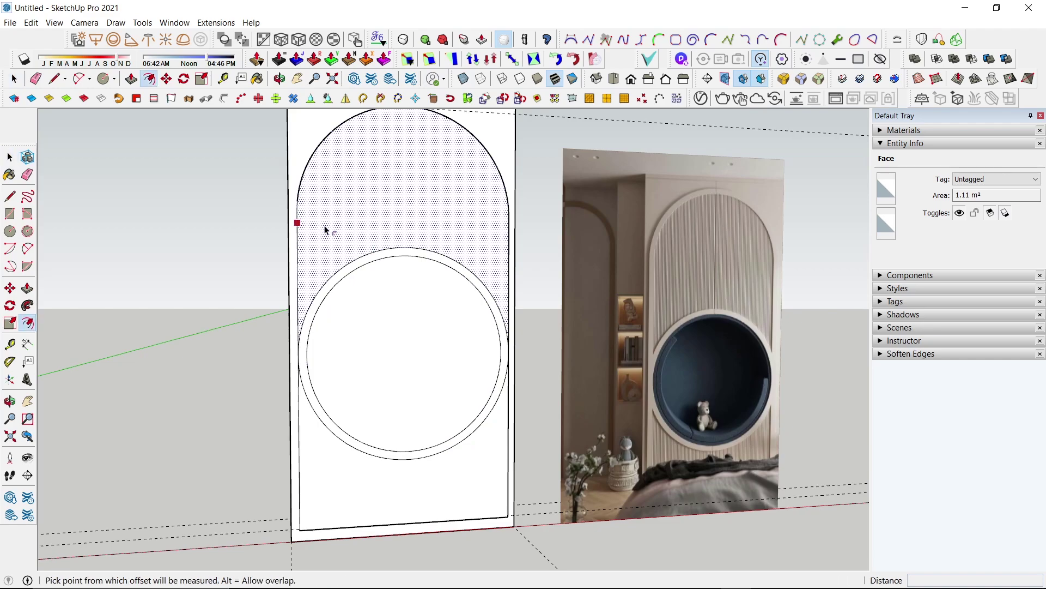
click(297, 229)
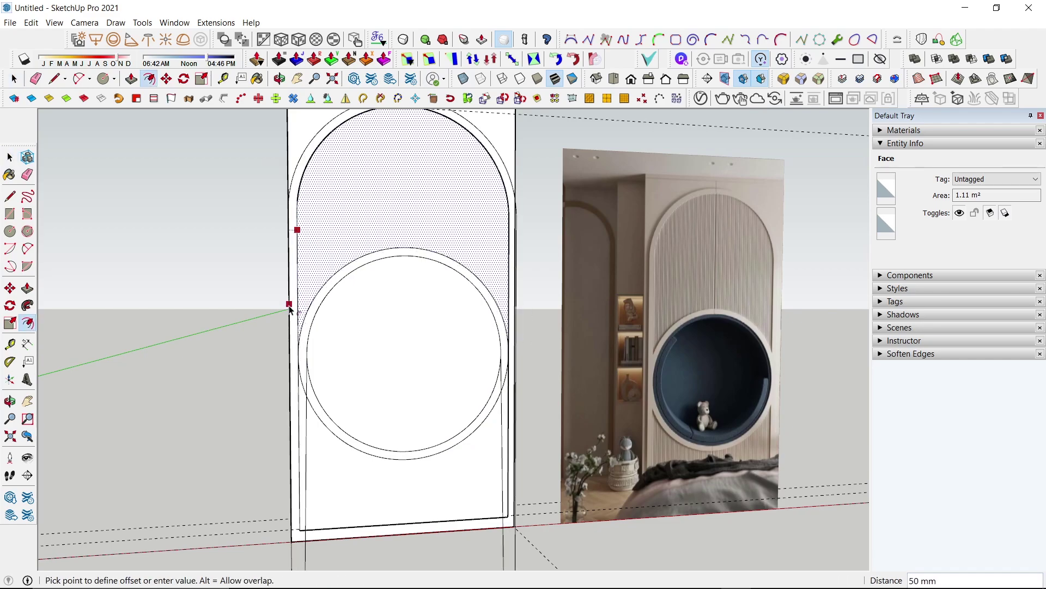
key(space)
click(300, 472)
key(f)
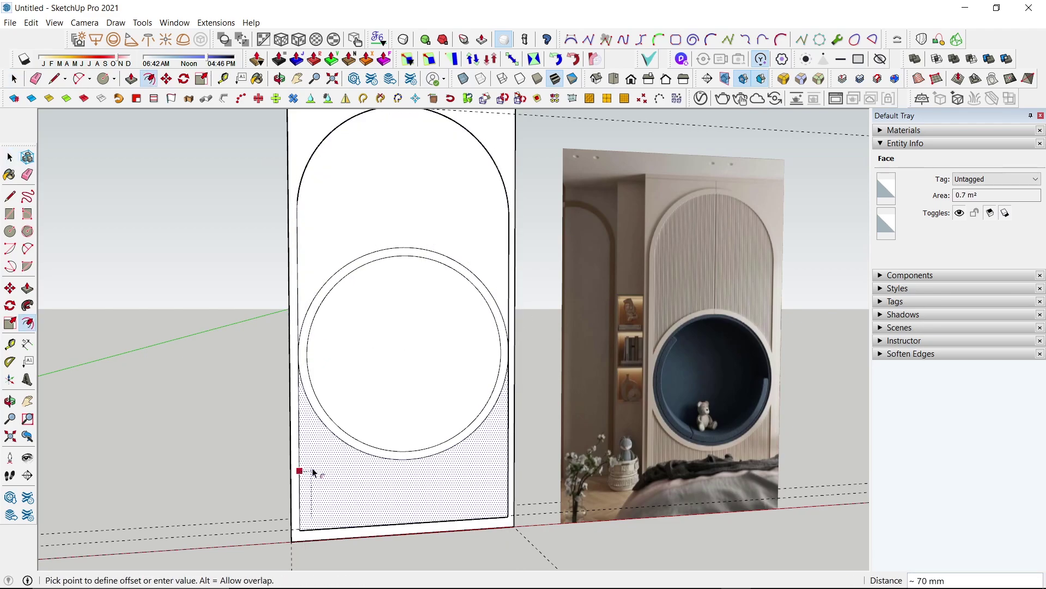
click(258, 444)
key(space)
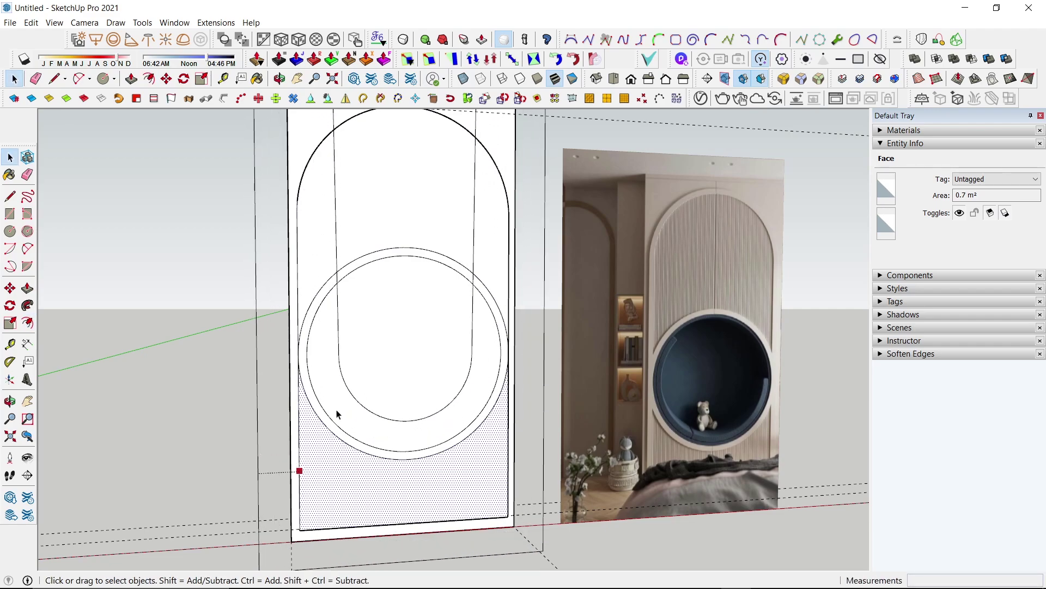
key(ctrl+z)
mouse_move(369, 269)
middle_down()
mouse_move(393, 287)
mouse_move(373, 233)
middle_up()
Offset the arch face 50 mm inward to create the inner border
key(f)
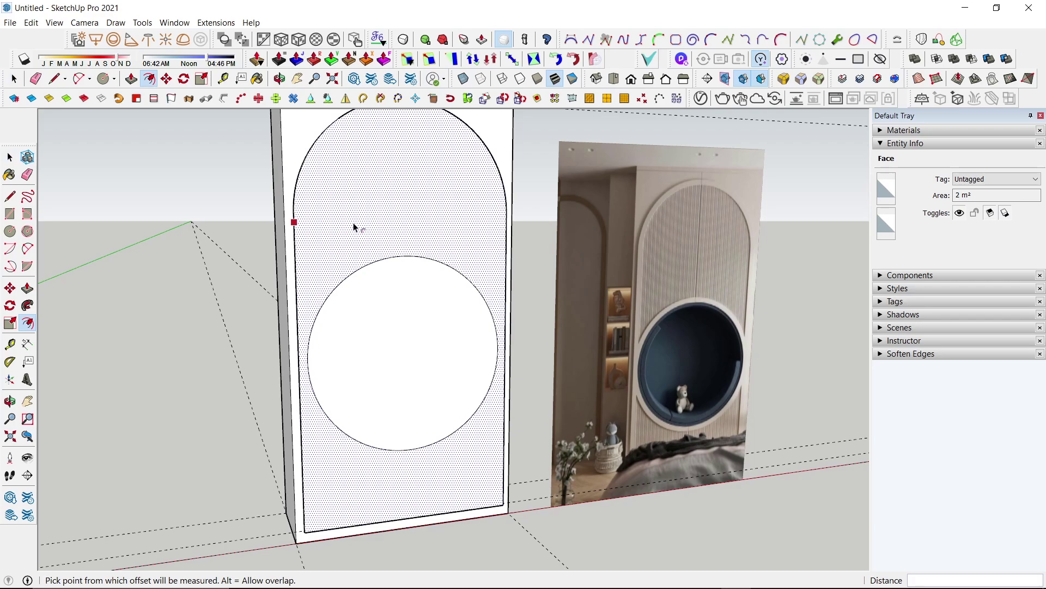
click(359, 225)
text(0)
key(Return)
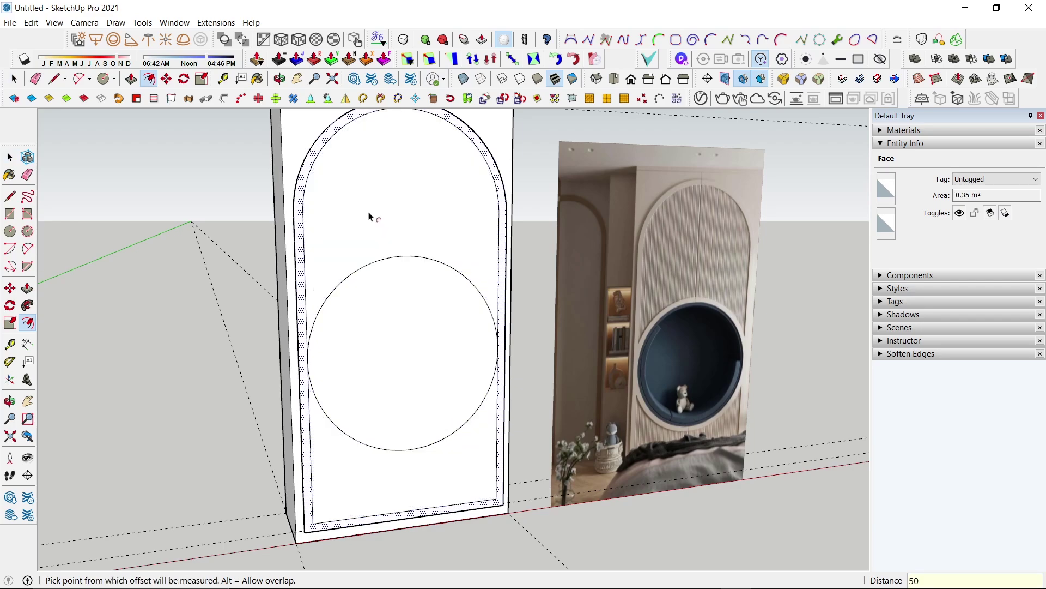
Offset the circle face 50 mm outward again to form the ring
key(space)
click(364, 366)
key(f)
click(328, 296)
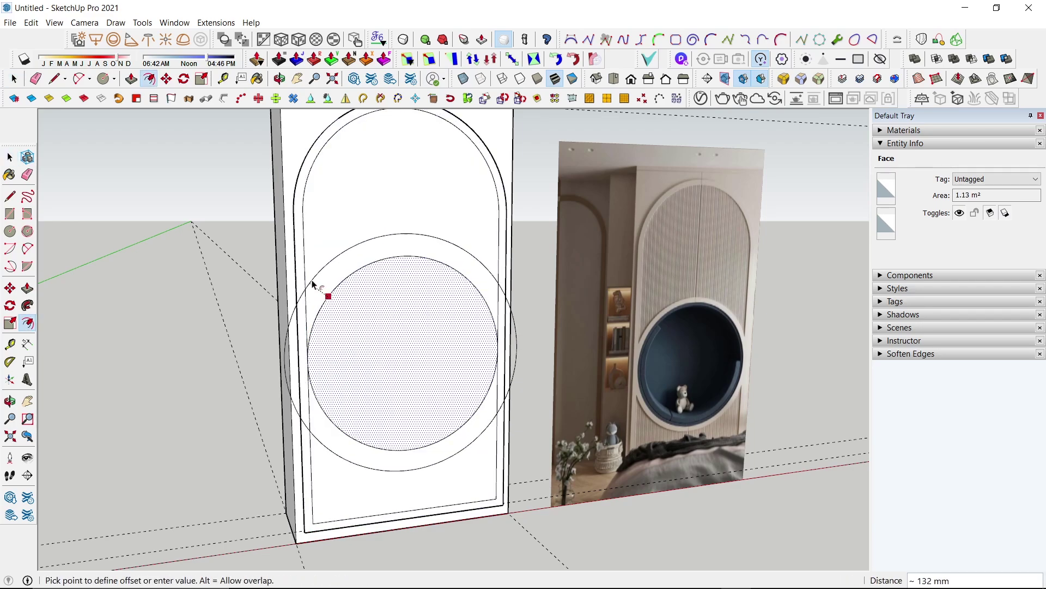
key(Return)
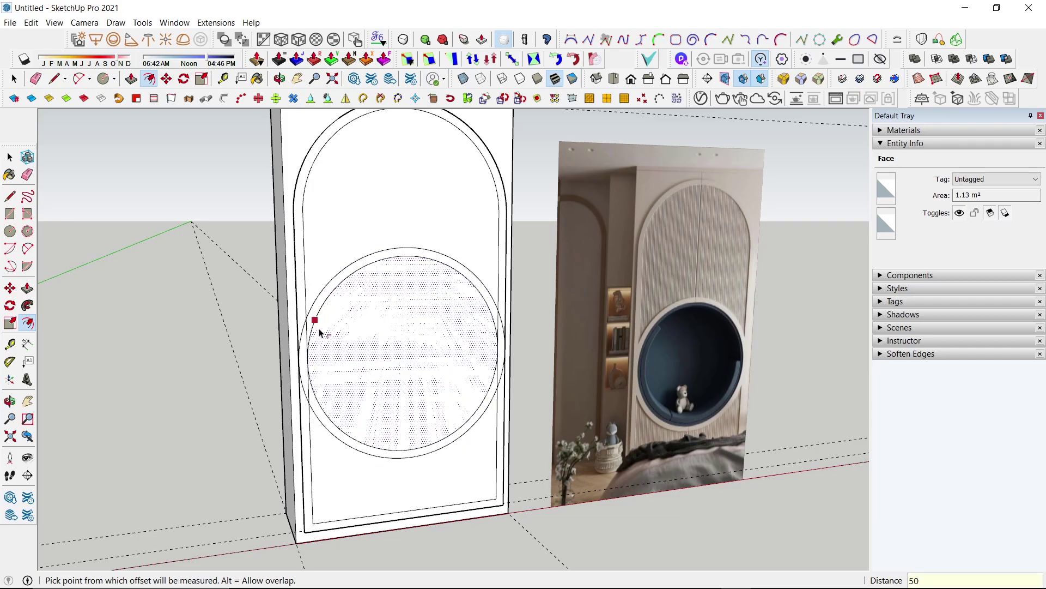
scroll(320, 332, up, 3)
scroll(300, 391, up, 2)
scroll(320, 367, down, 1)
Erase the arch border edge where it crosses the circle's ring
scroll(322, 369, down, 2)
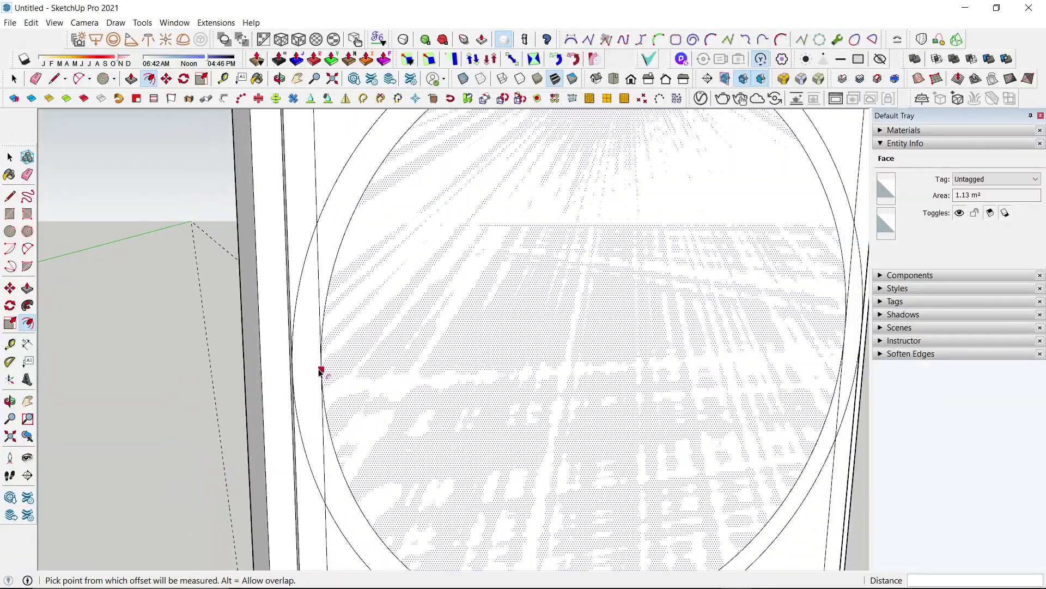
scroll(338, 359, down, 3)
scroll(327, 343, down, 2)
scroll(393, 316, down, 2)
key(e)
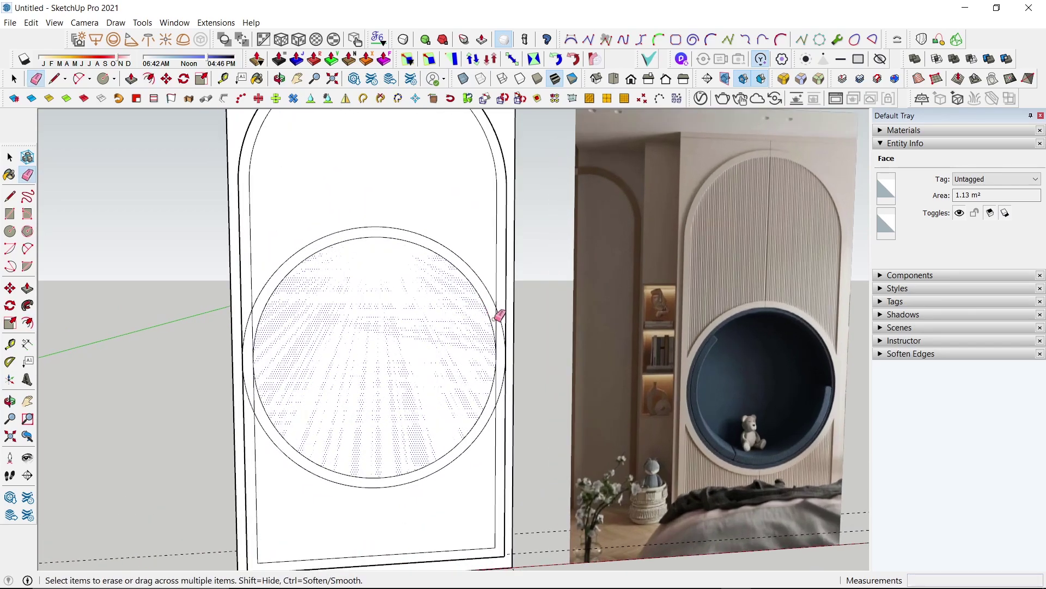
key(Escape)
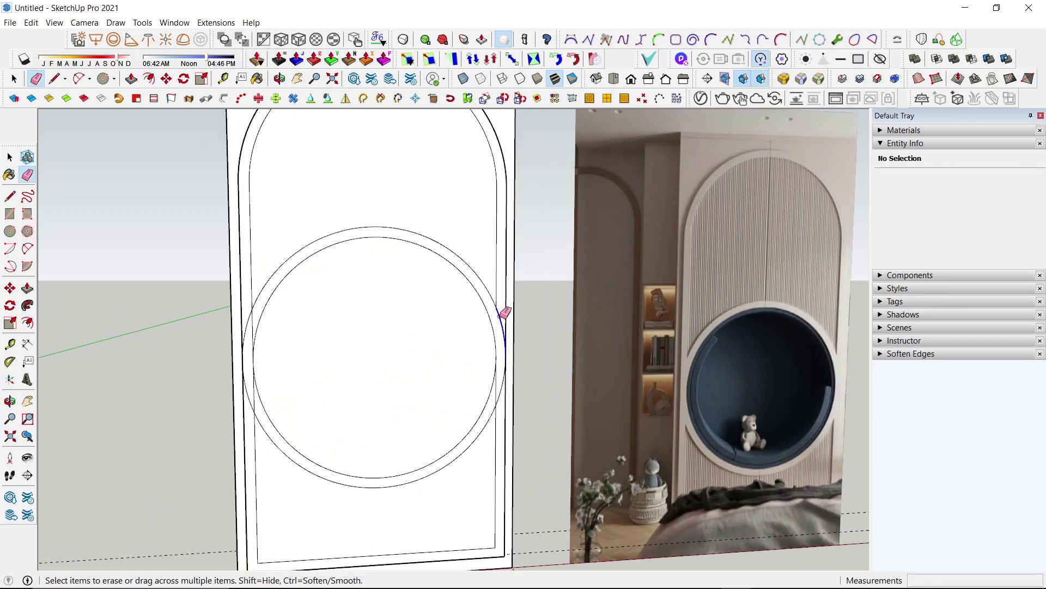
drag(505, 312, 507, 331)
key(ctrl+z)
click(506, 312)
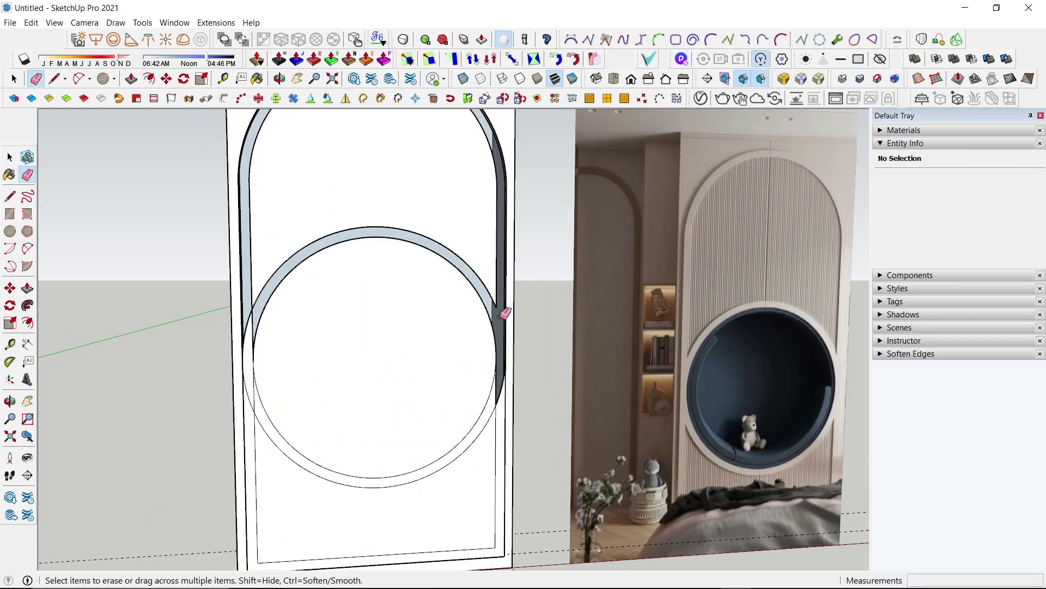
Zoom in and erase the short vertical border edge beside the circle
middle_drag(506, 322, 367, 415)
scroll(486, 341, up, 5)
scroll(521, 327, up, 5)
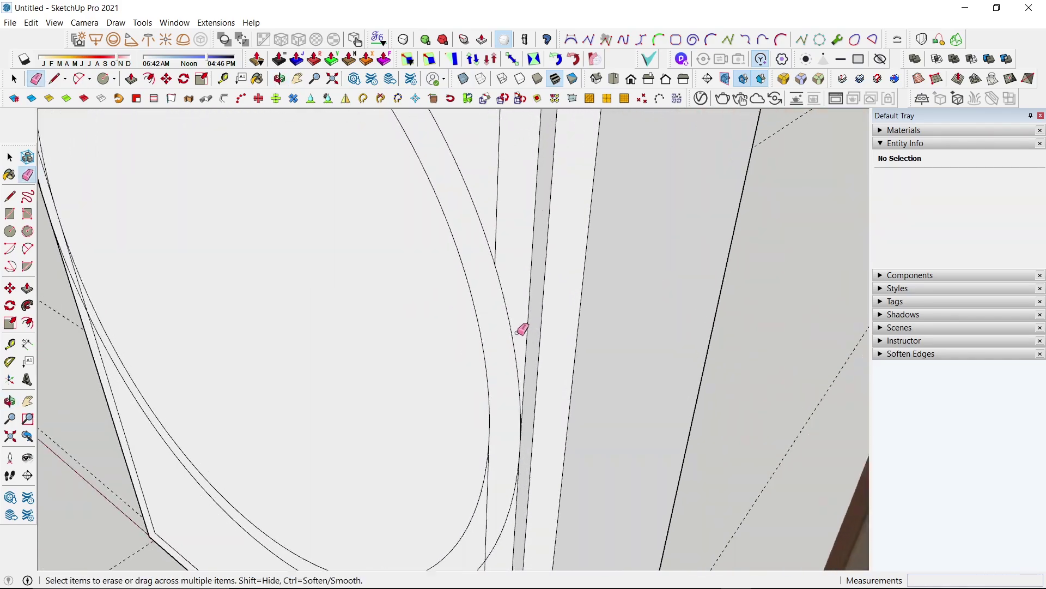
scroll(523, 322, up, 3)
mouse_move(523, 322)
middle_down()
mouse_move(386, 315)
mouse_move(567, 271)
middle_up()
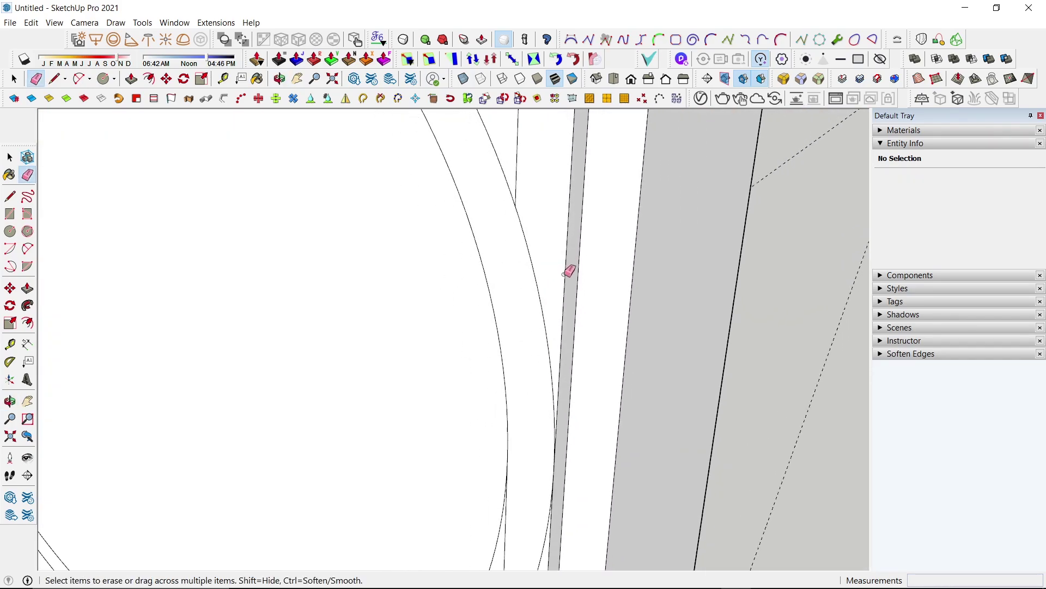
scroll(545, 328, down, 3)
scroll(561, 359, up, 3)
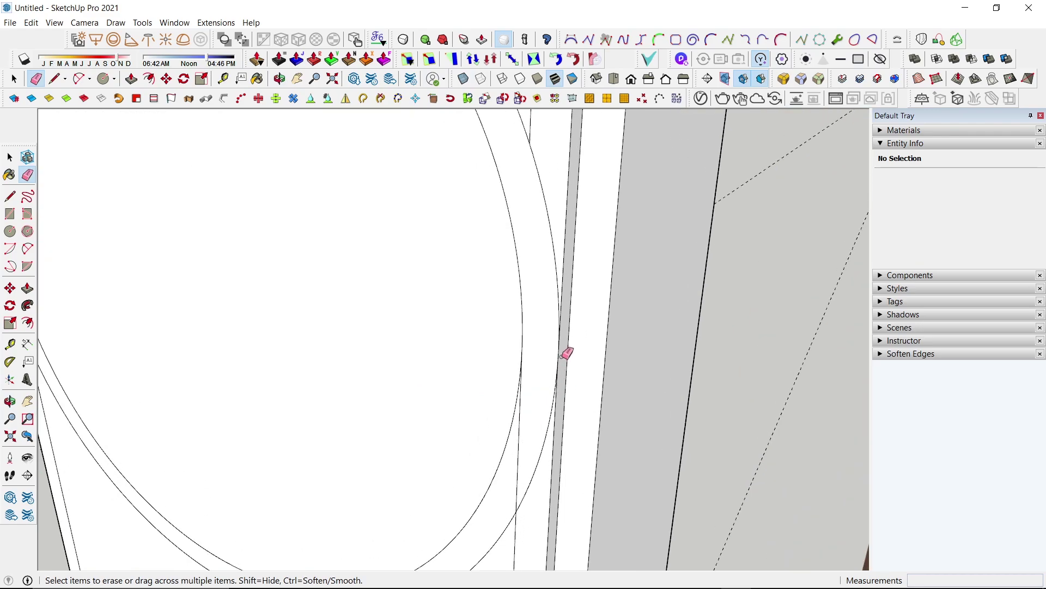
scroll(558, 349, up, 2)
scroll(551, 343, up, 2)
scroll(533, 351, up, 1)
scroll(535, 342, down, 2)
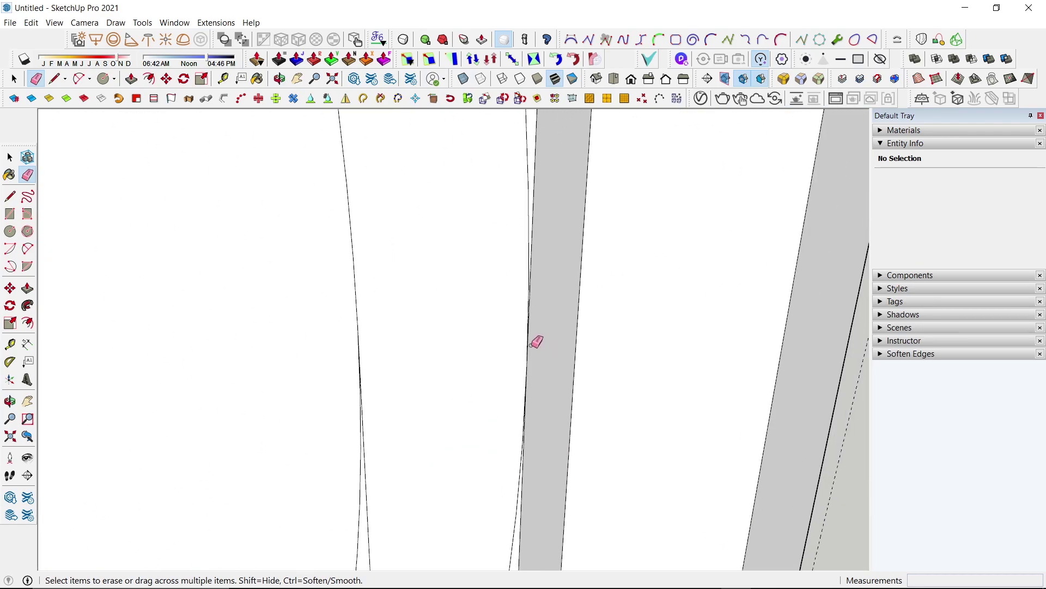
scroll(535, 342, up, 2)
scroll(528, 381, down, 2)
scroll(528, 381, down, 2)
scroll(529, 381, down, 2)
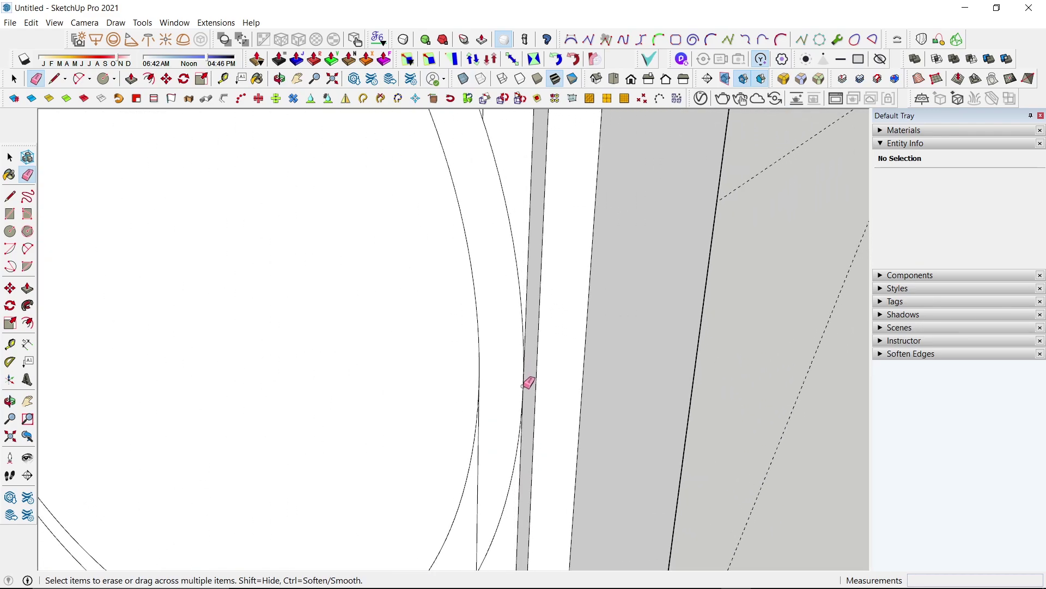
scroll(523, 388, down, 3)
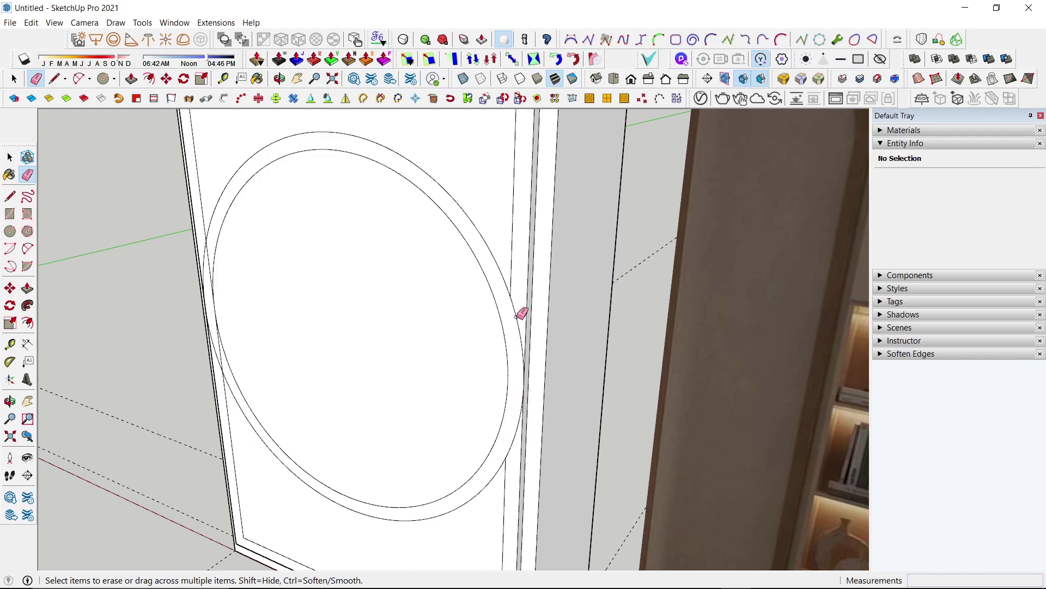
click(517, 316)
Zoom and orbit around the panel to check the merged trim outline
scroll(556, 380, down, 3)
scroll(490, 392, down, 2)
scroll(494, 386, down, 2)
scroll(493, 386, up, 4)
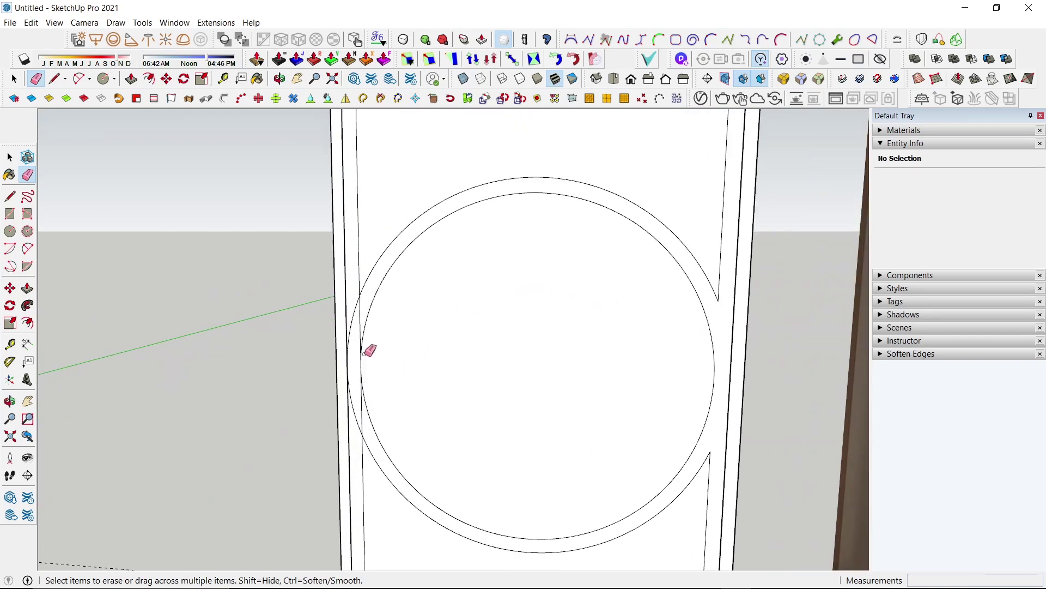
scroll(357, 310, up, 2)
scroll(359, 294, down, 3)
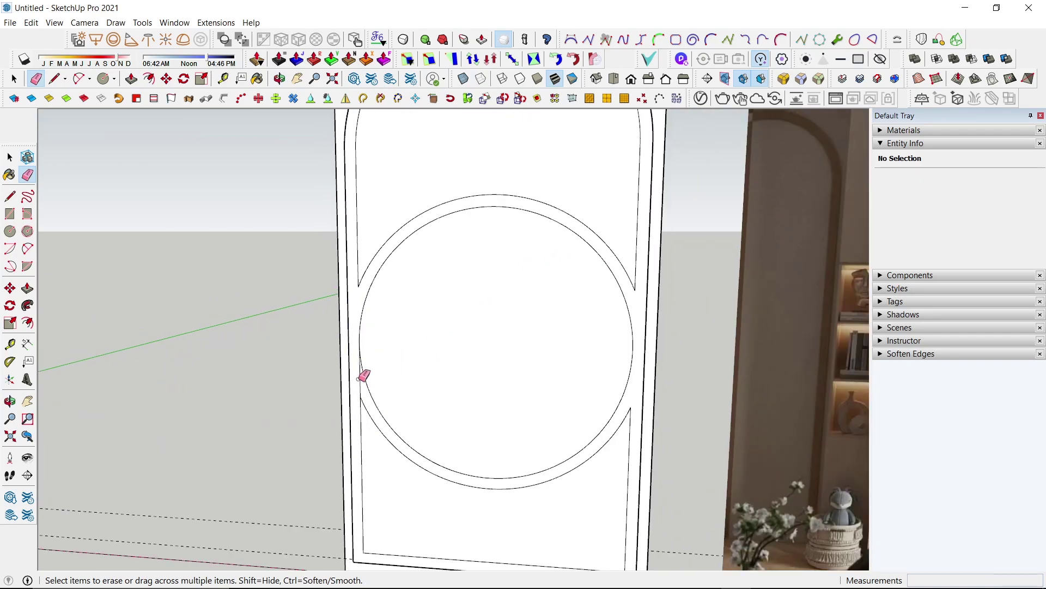
scroll(361, 382, down, 1)
scroll(360, 388, down, 4)
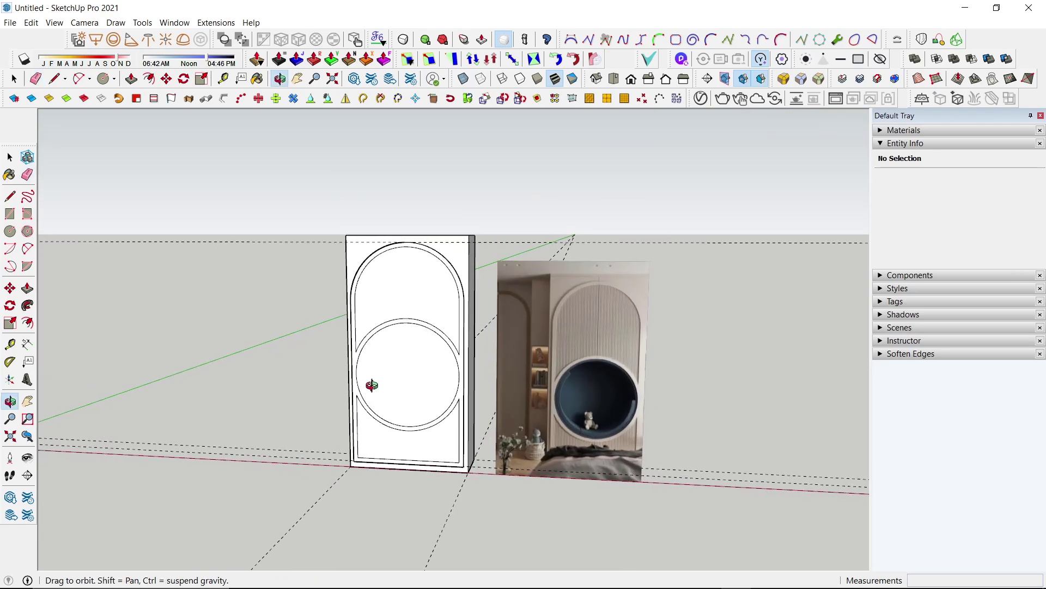
scroll(547, 366, up, 3)
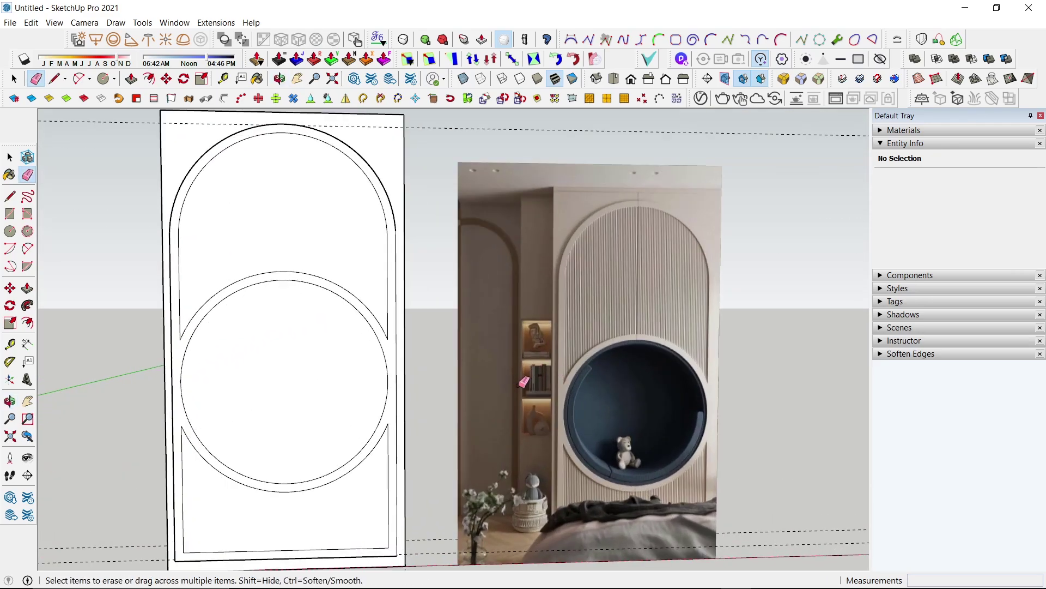
middle_drag(466, 343, 464, 376)
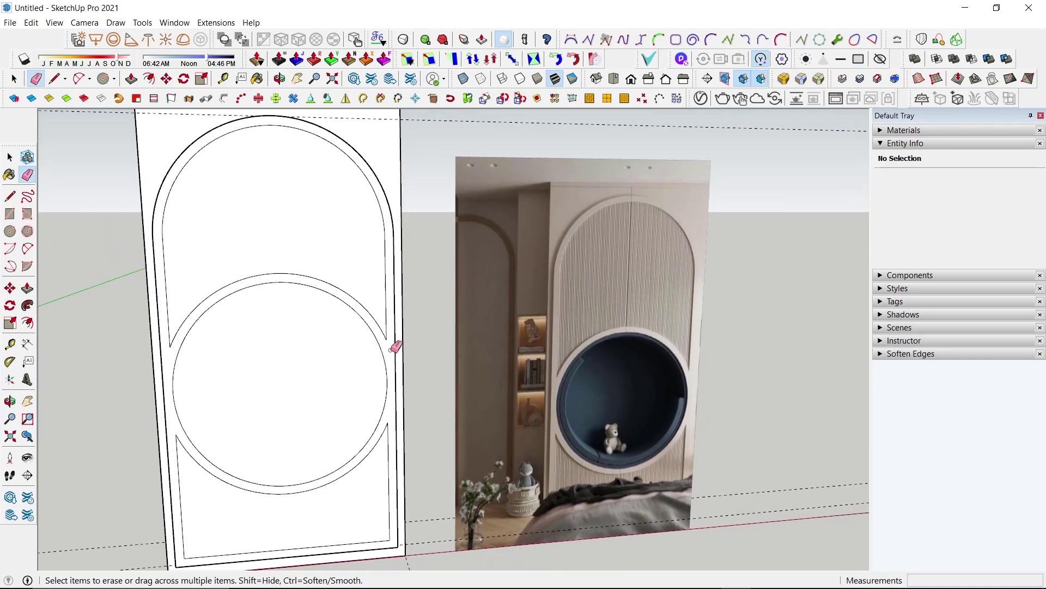
middle_drag(321, 351, 326, 324)
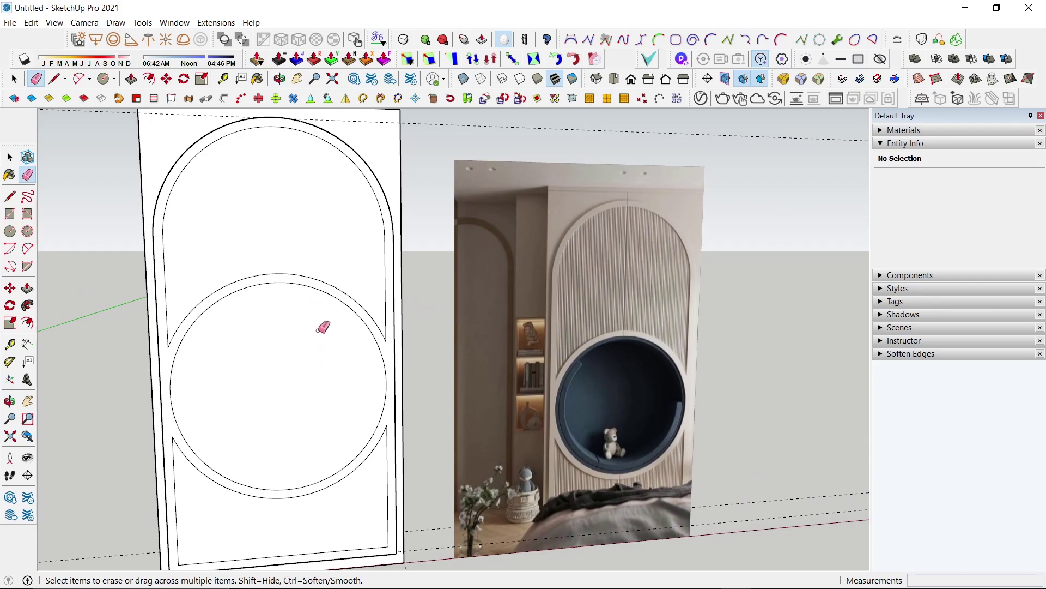
key(space)
click(315, 404)
middle_drag(299, 414, 351, 456)
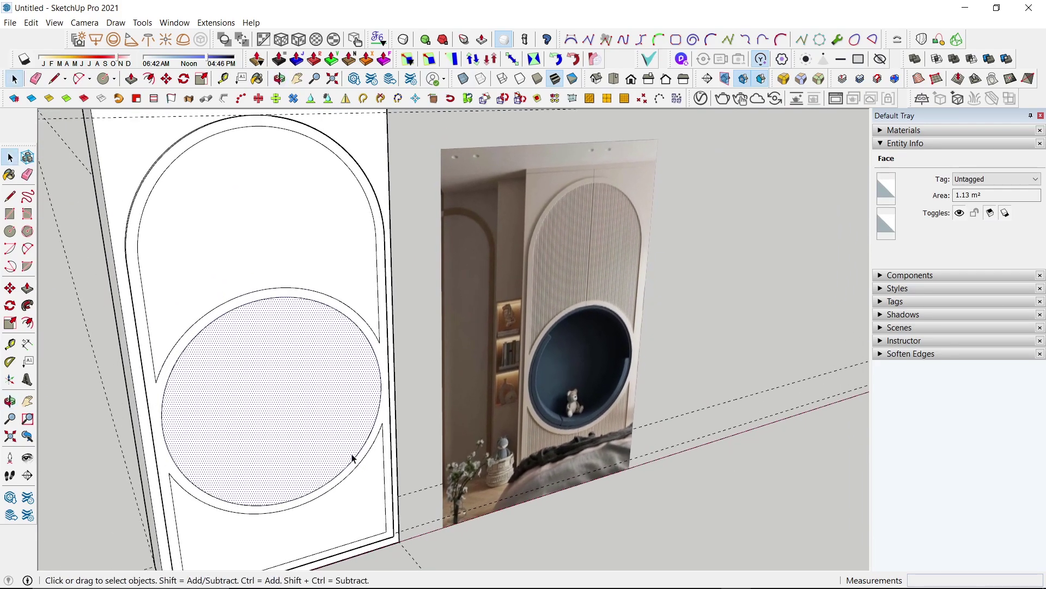
key(p)
click(266, 432)
middle_drag(267, 431, 122, 455)
text(500)
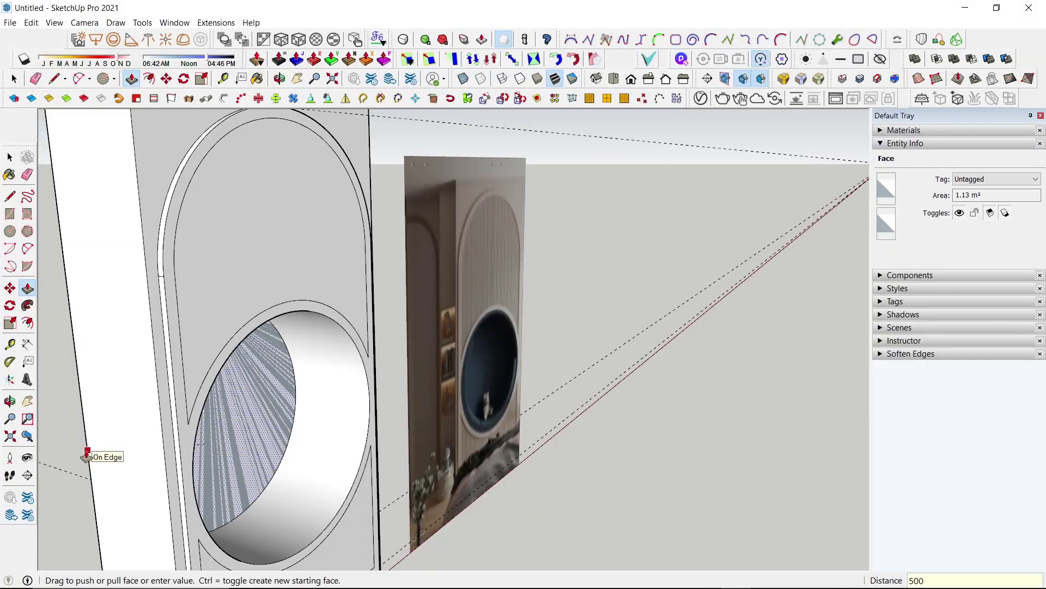
key(Return)
key(space)
scroll(240, 372, down, 3)
middle_drag(240, 372, 158, 427)
scroll(376, 423, up, 3)
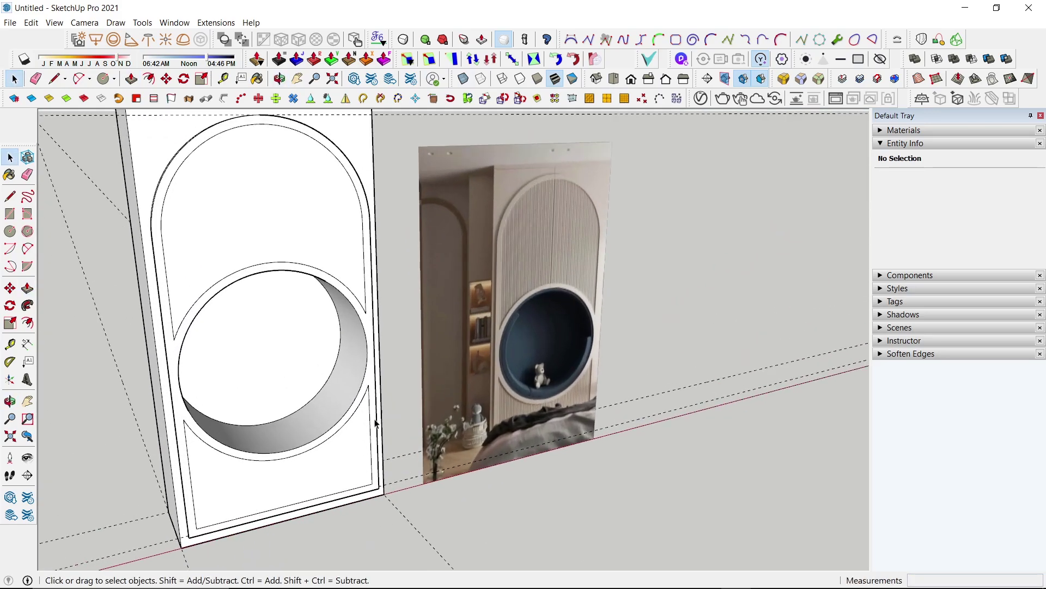
mouse_move(376, 422)
middle_down()
mouse_move(358, 432)
mouse_move(357, 369)
mouse_move(351, 374)
mouse_move(384, 412)
middle_up()
scroll(338, 409, up, 2)
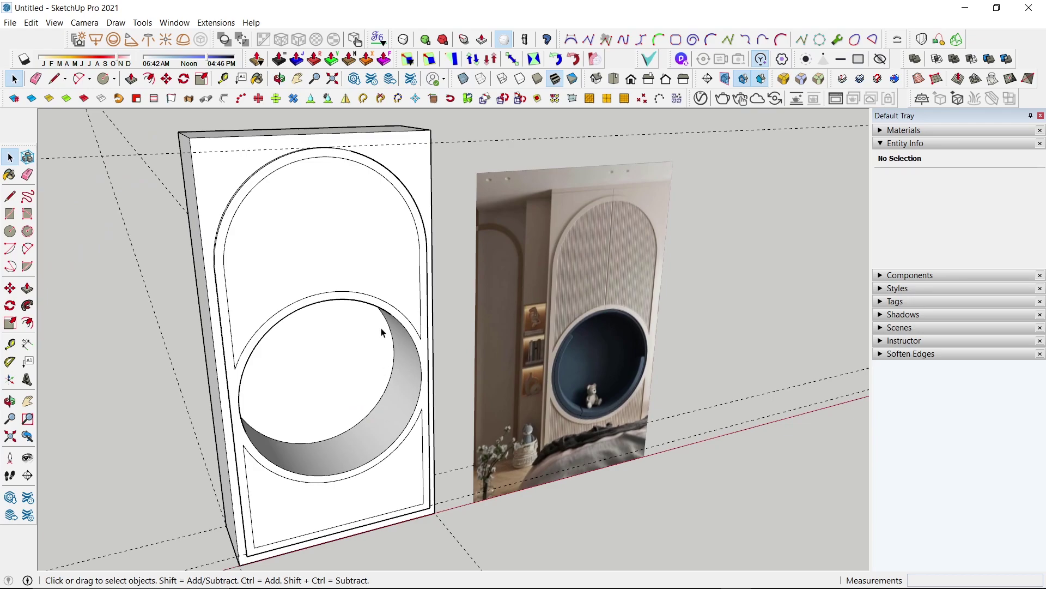
key(p)
click(344, 266)
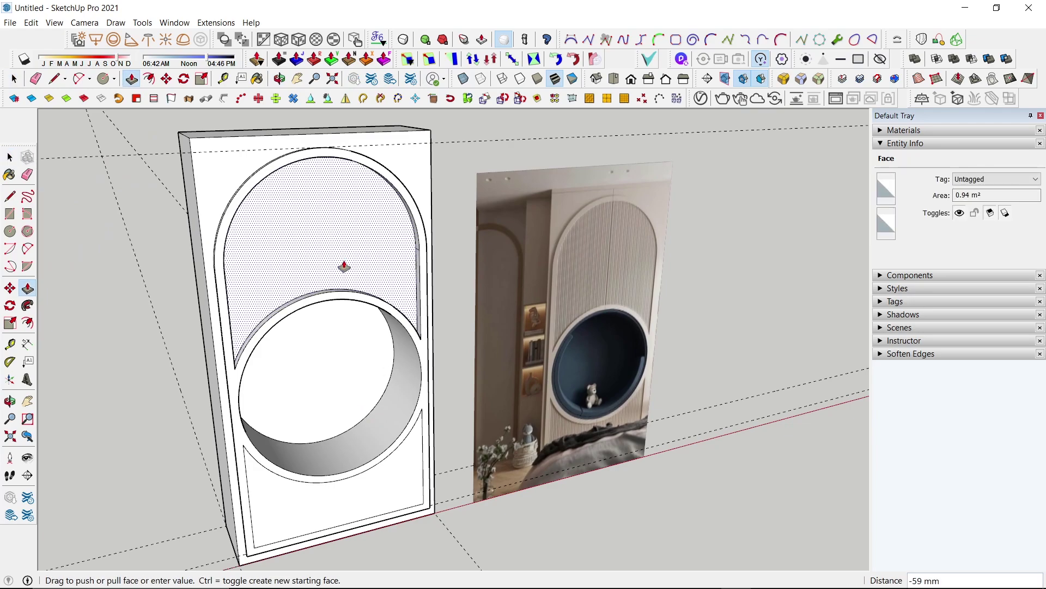
key(Return)
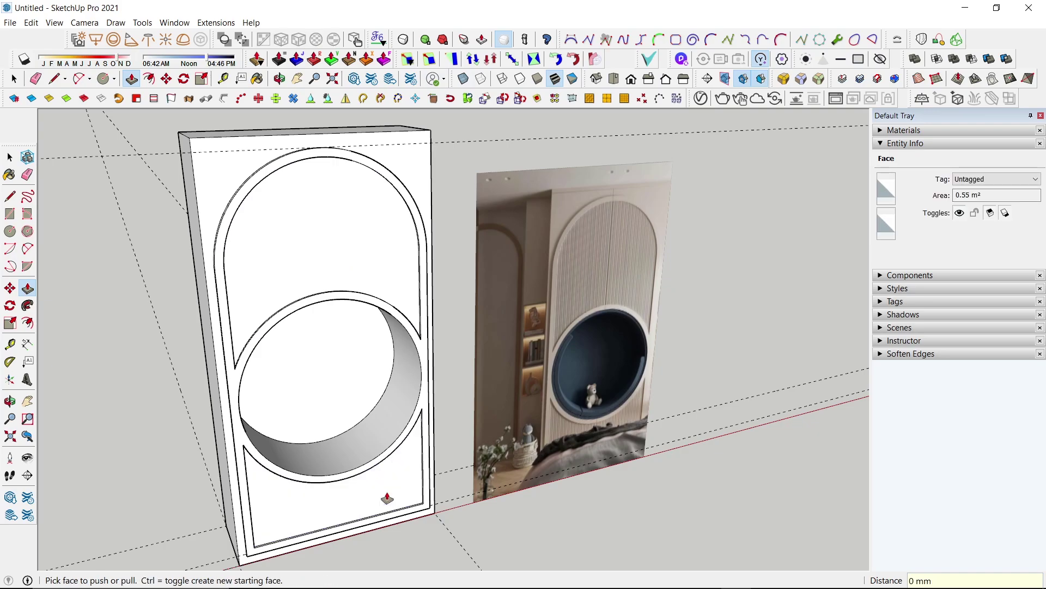
scroll(411, 491, up, 1)
scroll(411, 502, up, 2)
scroll(409, 467, up, 2)
scroll(411, 462, down, 3)
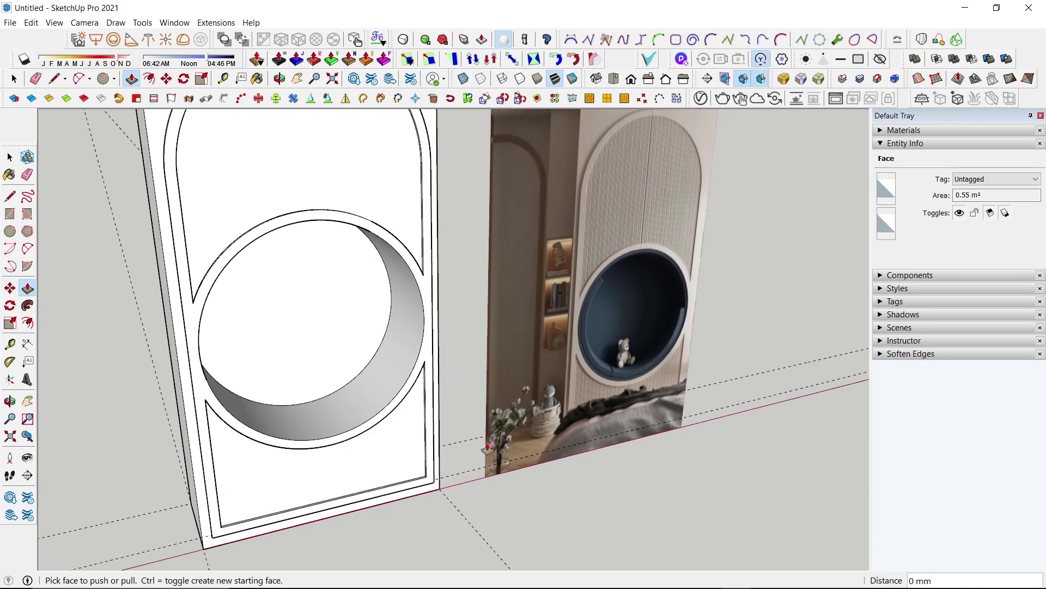
middle_drag(411, 462, 380, 397)
scroll(727, 342, up, 4)
scroll(727, 342, up, 1)
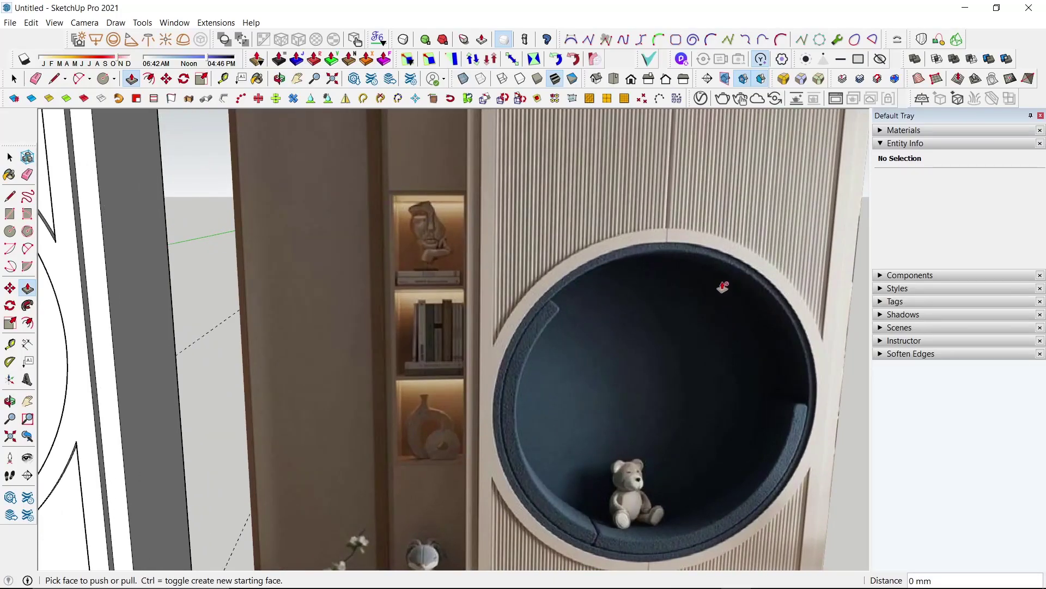
scroll(723, 287, down, 5)
key(space)
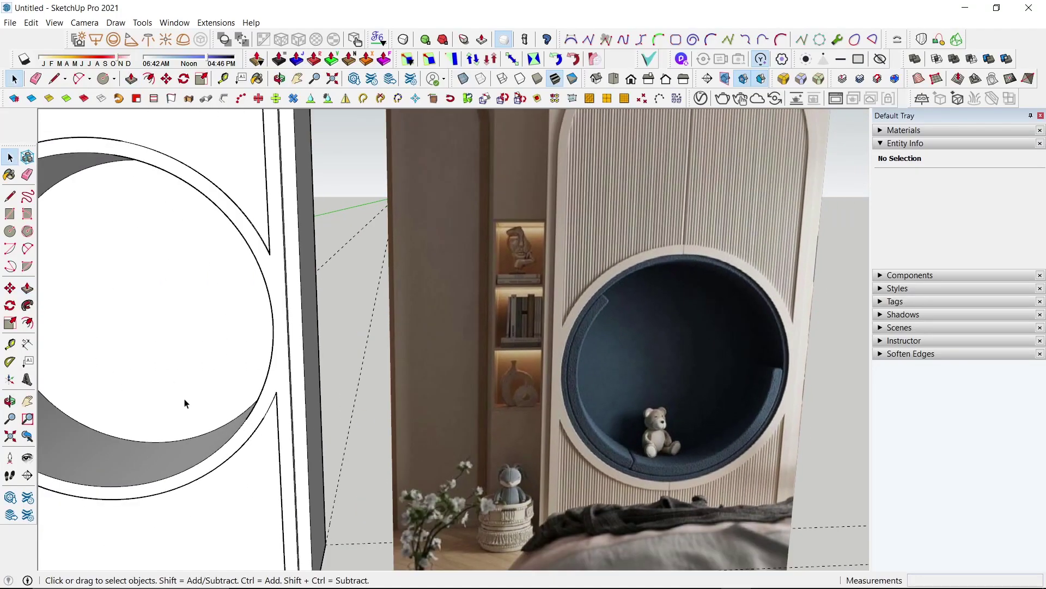
Group all connected wardrobe geometry, briefly editing the group to inspect the circle face
click(537, 376)
mouse_move(159, 394)
middle_down()
mouse_move(532, 369)
mouse_move(495, 397)
middle_up()
scroll(536, 376, down, 3)
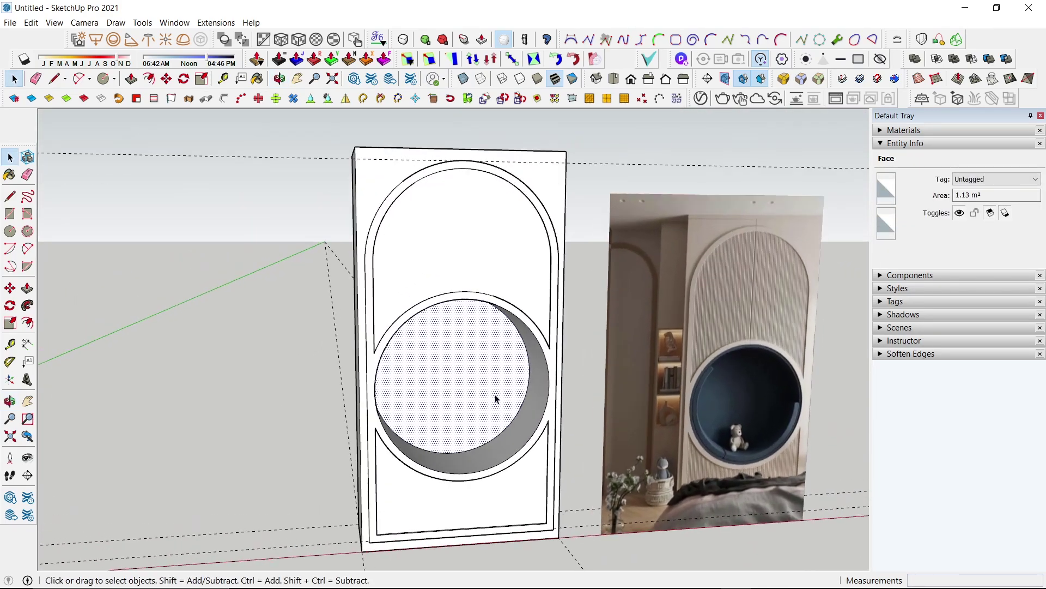
triple_click(496, 397)
right_click(495, 398)
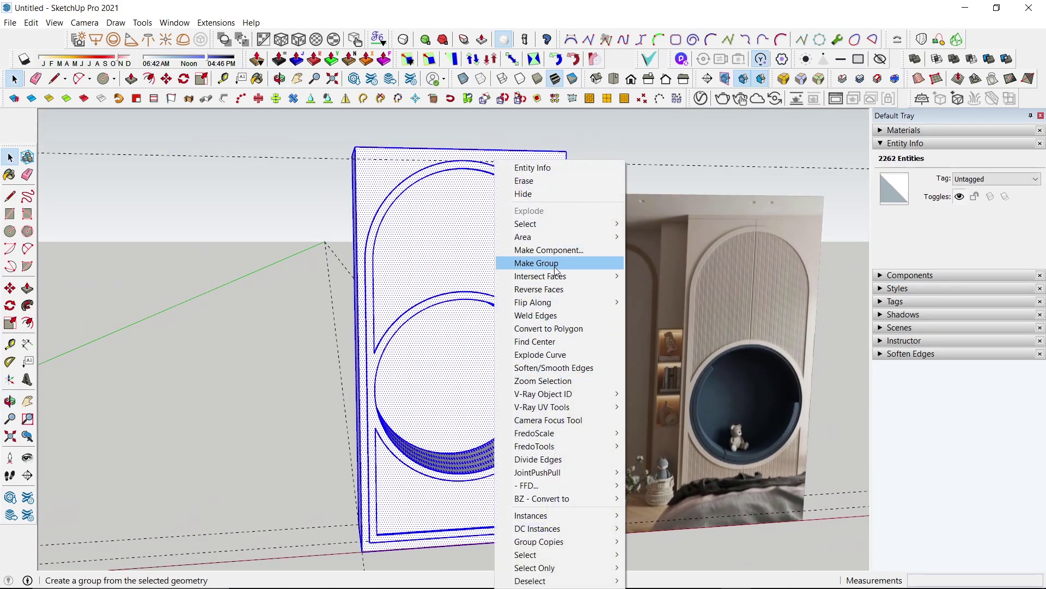
click(556, 267)
double_click(473, 391)
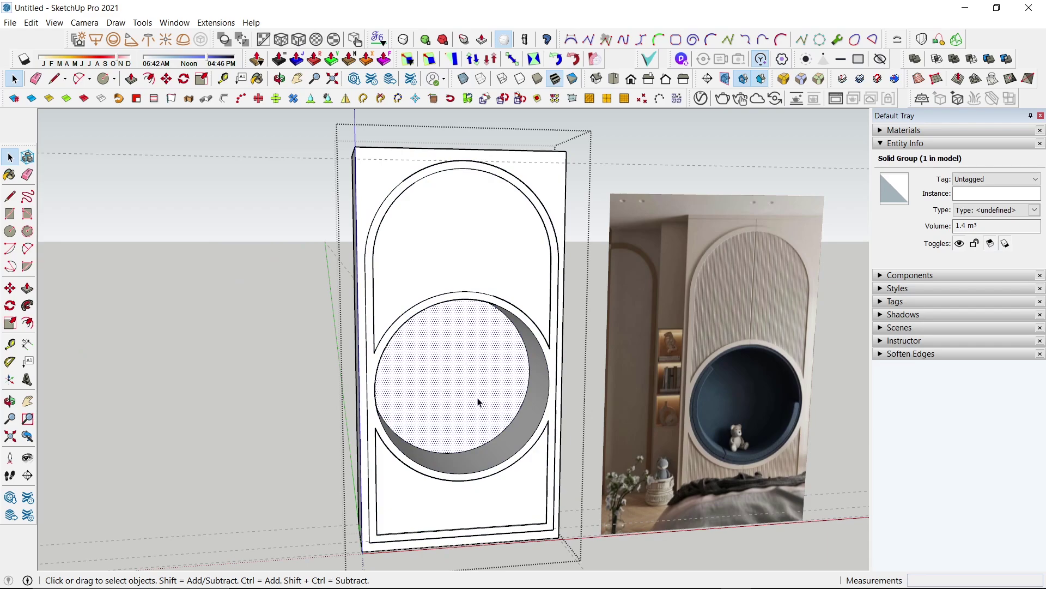
right_click(475, 401)
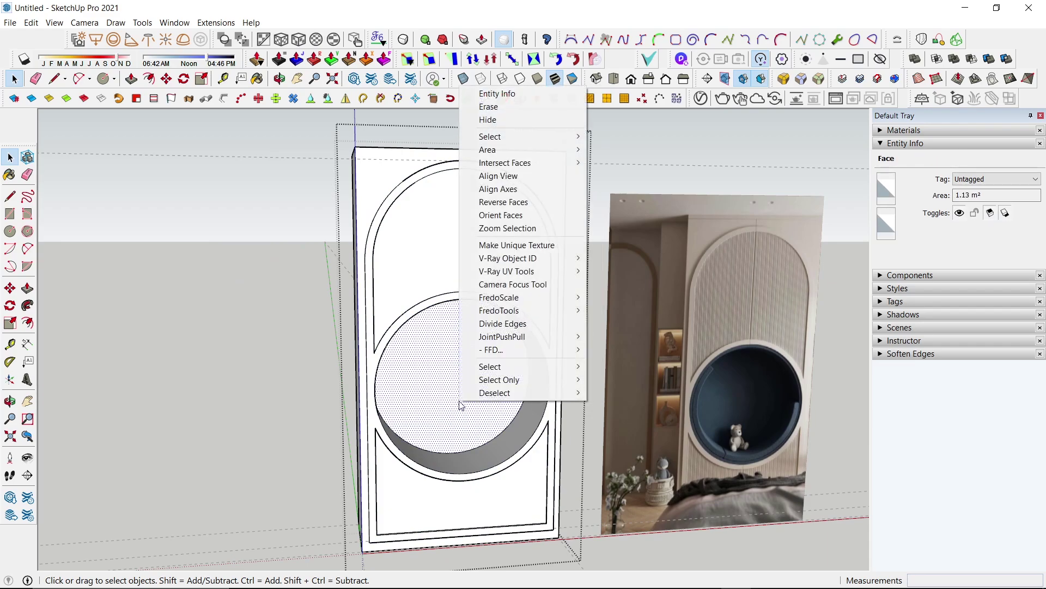
click(446, 422)
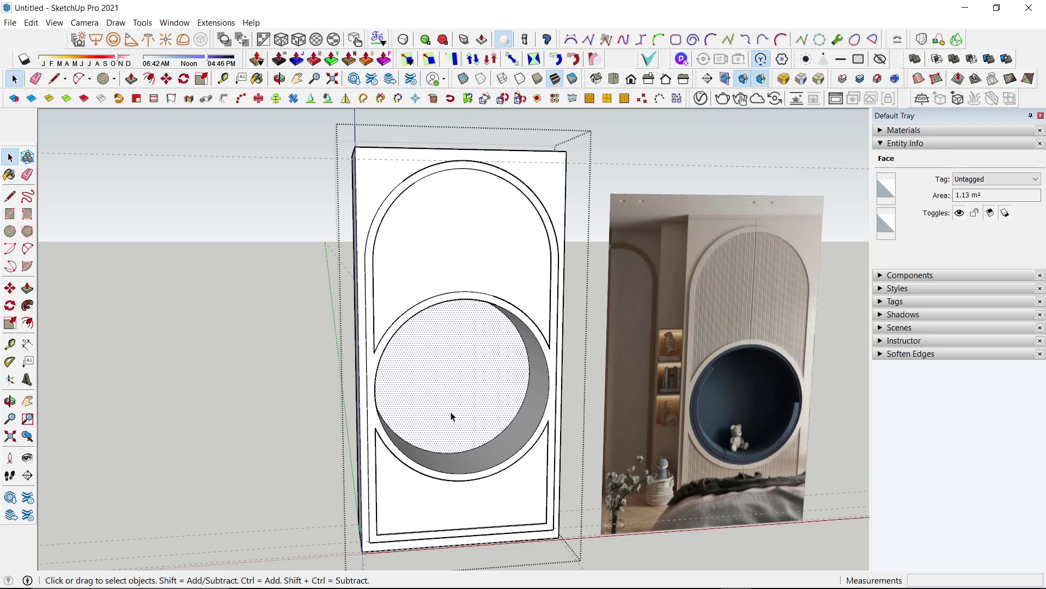
key(Escape)
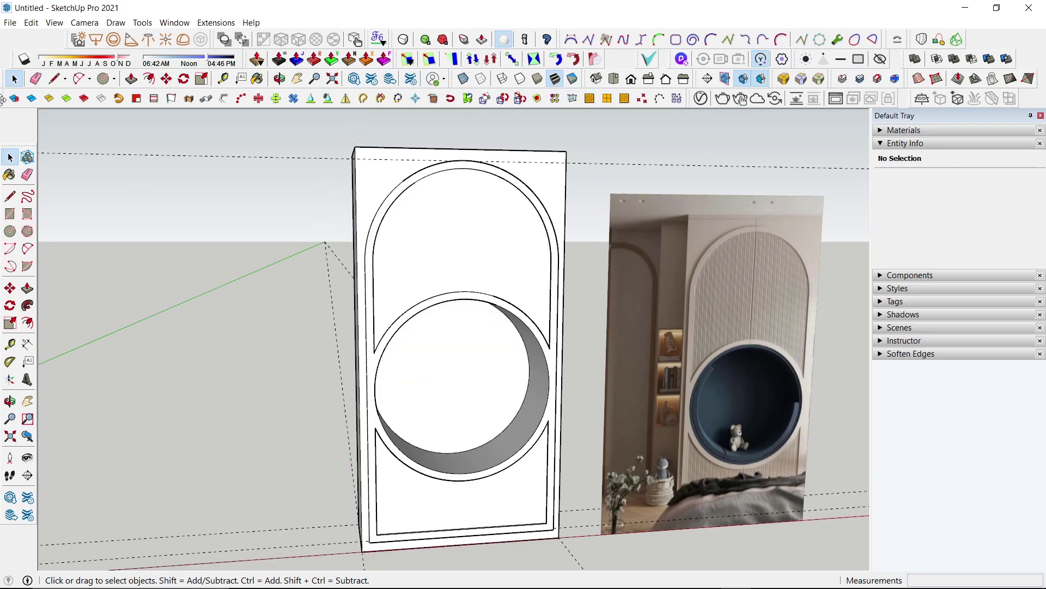
Paste the circular face in place and make it its own group
click(31, 23)
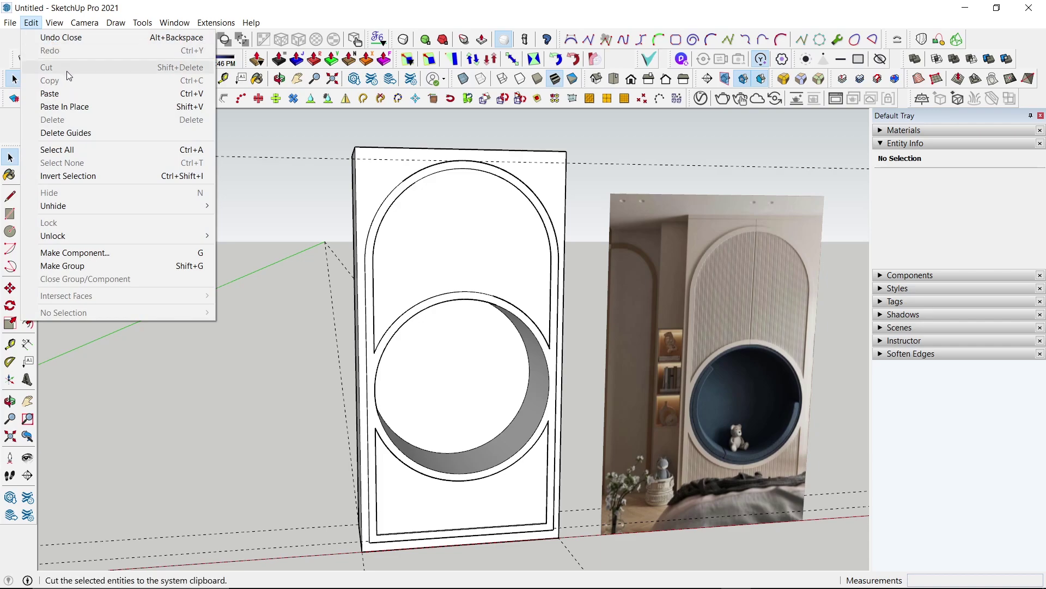
click(80, 107)
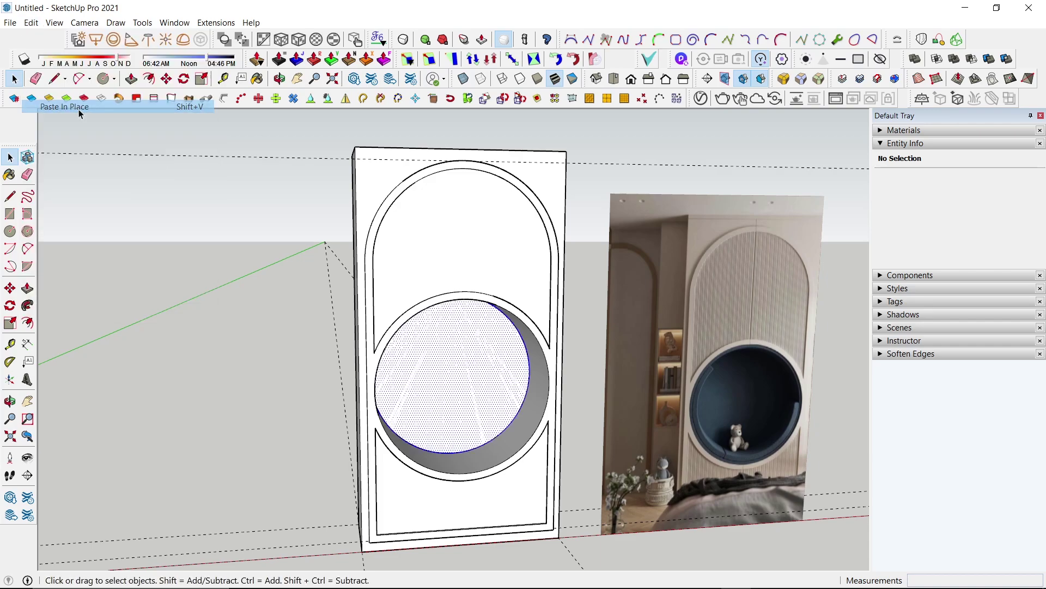
middle_drag(491, 376, 398, 372)
right_click(397, 371)
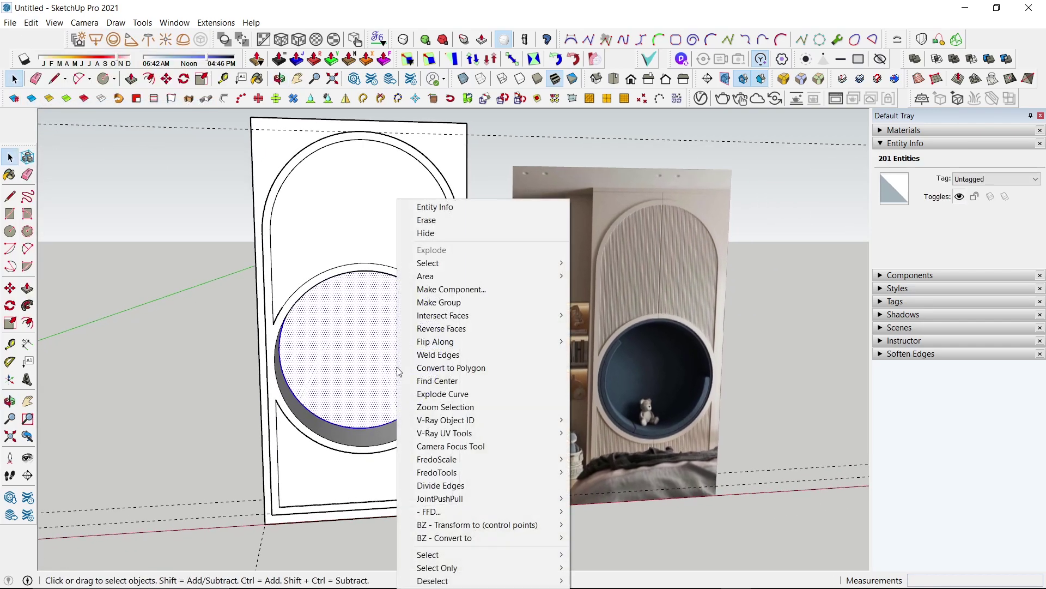
click(451, 308)
Enter the disc group and begin push/pulling its face forward toward the wardrobe front
middle_drag(404, 374, 410, 396)
key(ctrl+t)
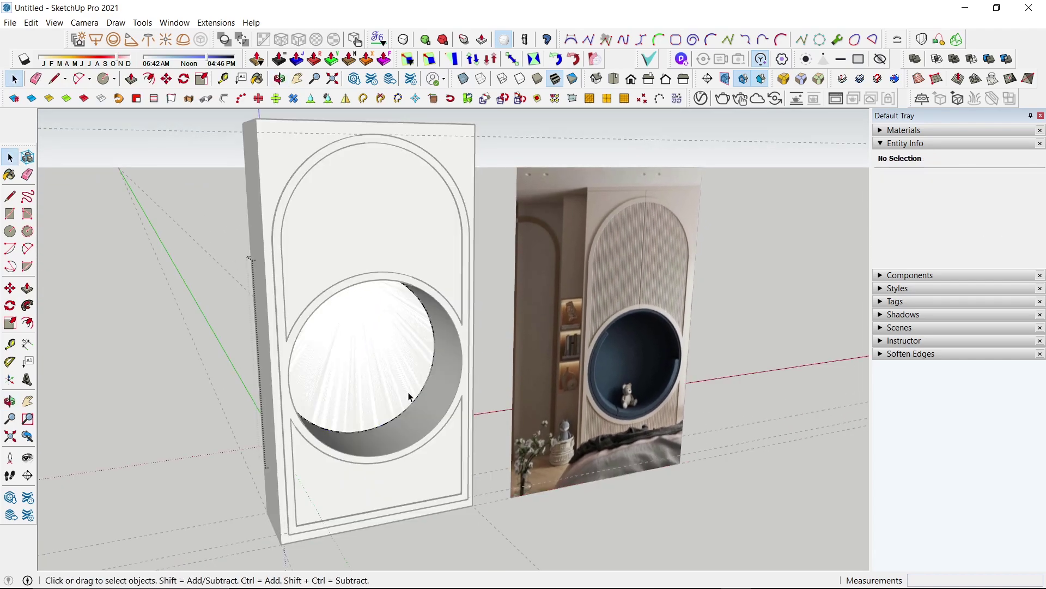
key(p)
click(410, 396)
click(460, 342)
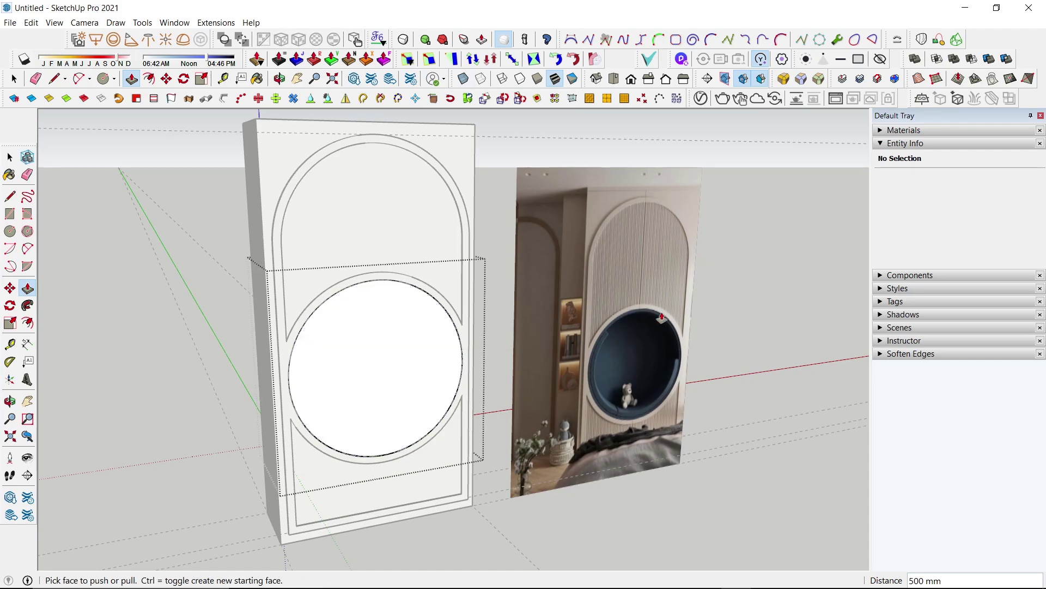
scroll(662, 316, up, 3)
scroll(662, 316, up, 3)
scroll(662, 317, down, 5)
click(344, 402)
text(3)
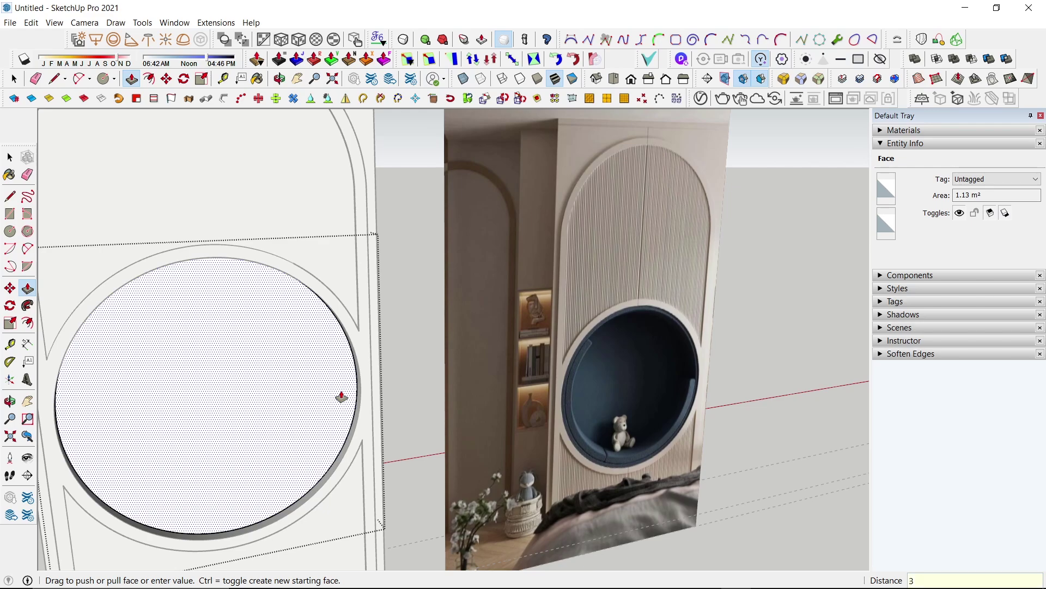
Thicken the disc to 20 mm, replacing an initial 30 mm extrusion
text(0)
key(Return)
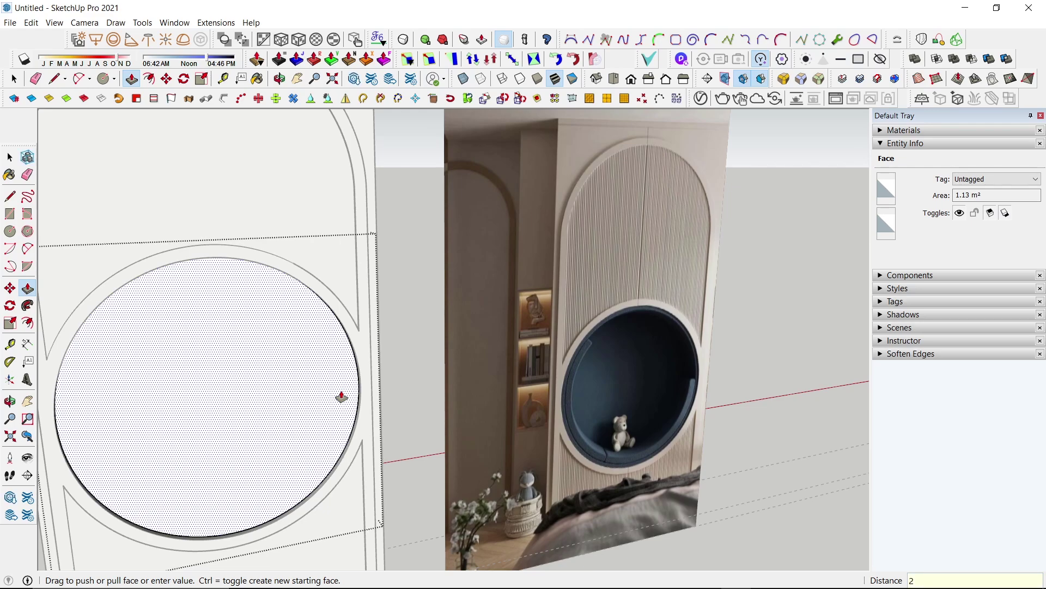
text(0)
key(Return)
middle_drag(342, 397, 265, 410)
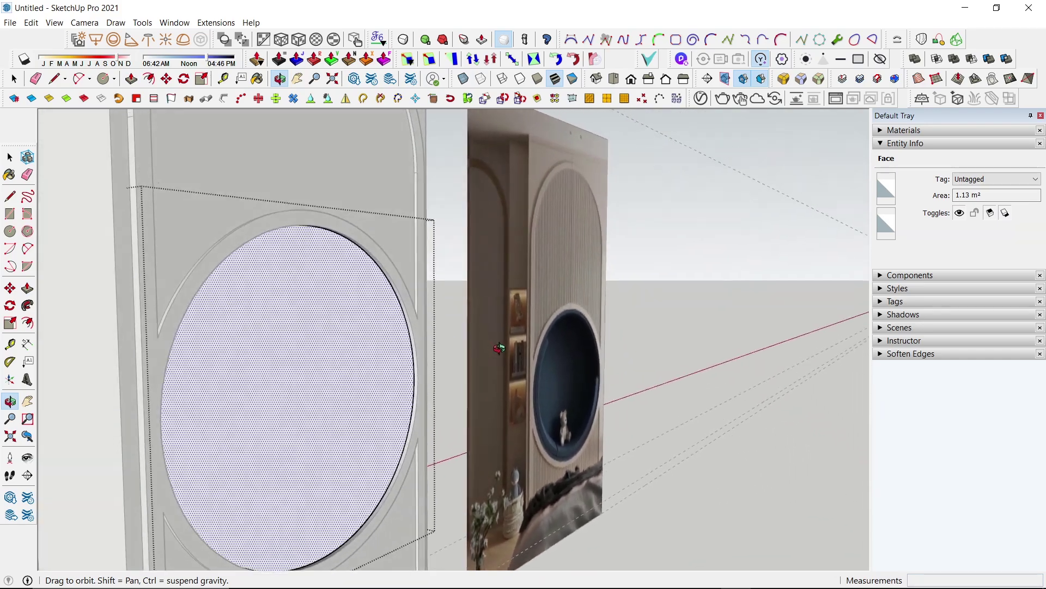
Offset the disc's edge 40 mm inward to form a thin rim
key(space)
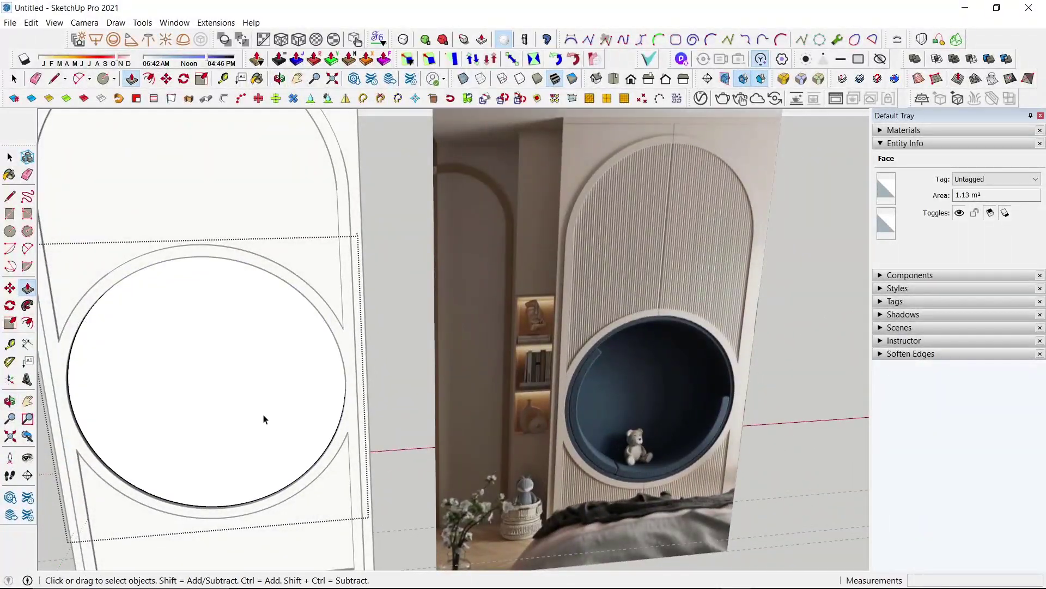
click(299, 412)
key(f)
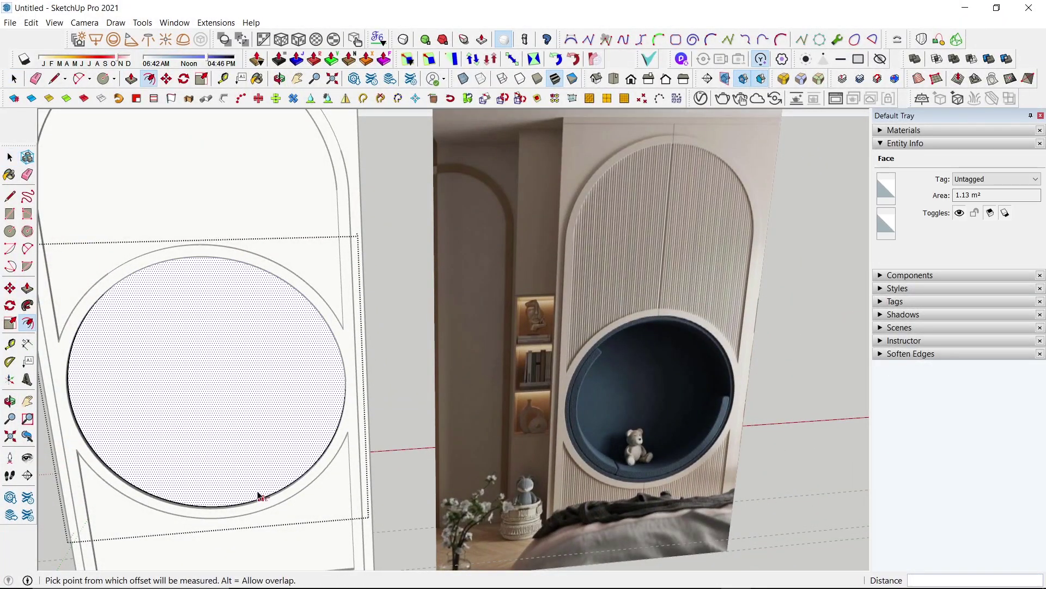
click(259, 495)
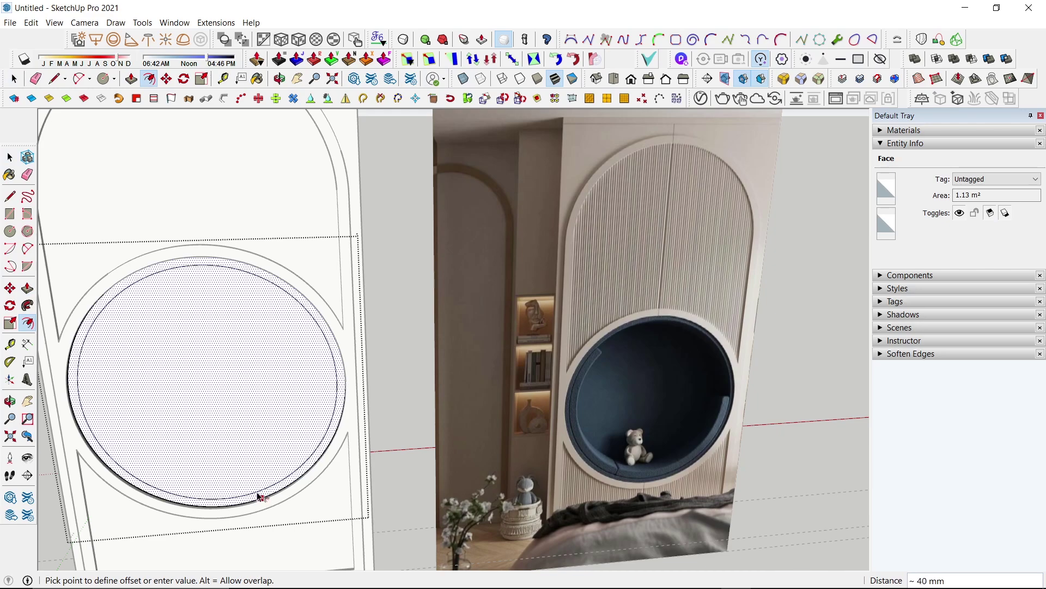
text(40)
key(Return)
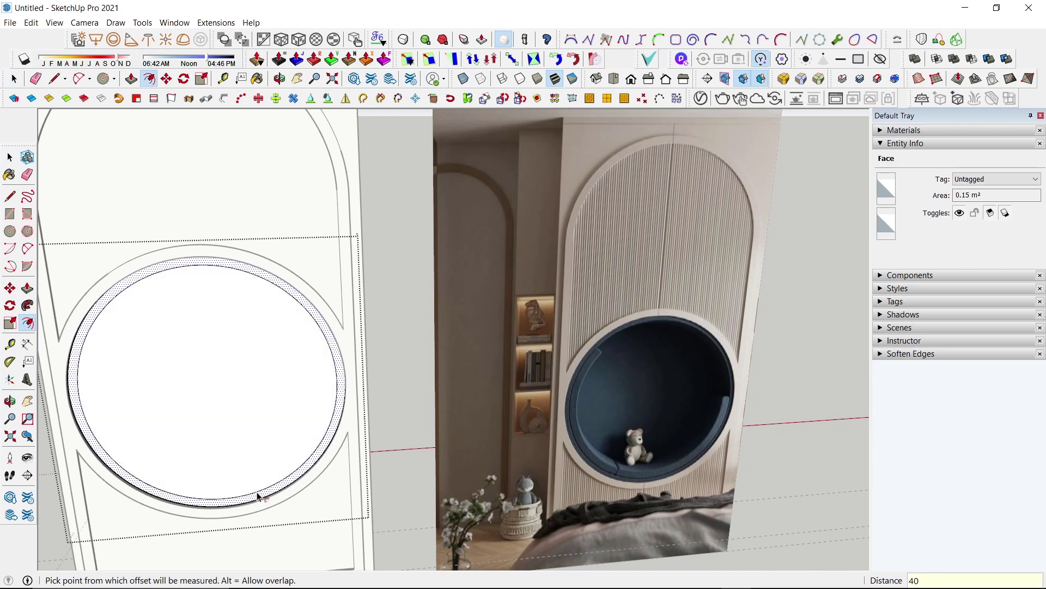
key(Return)
Push the inner circle 480 mm back and select the recess's cylindrical wall
key(space)
click(235, 469)
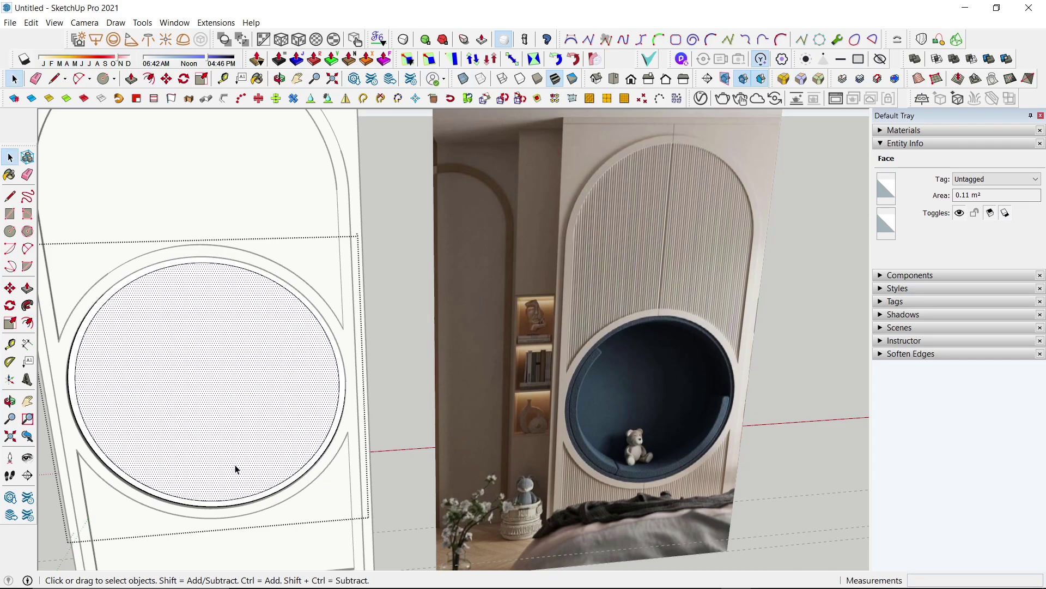
key(p)
click(233, 404)
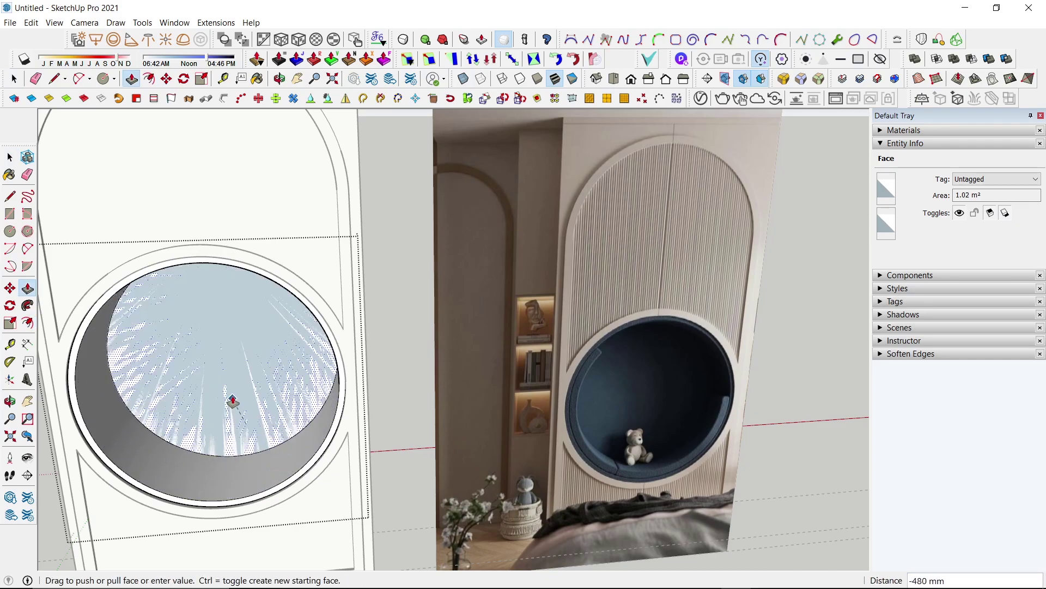
click(234, 387)
middle_drag(233, 473, 284, 431)
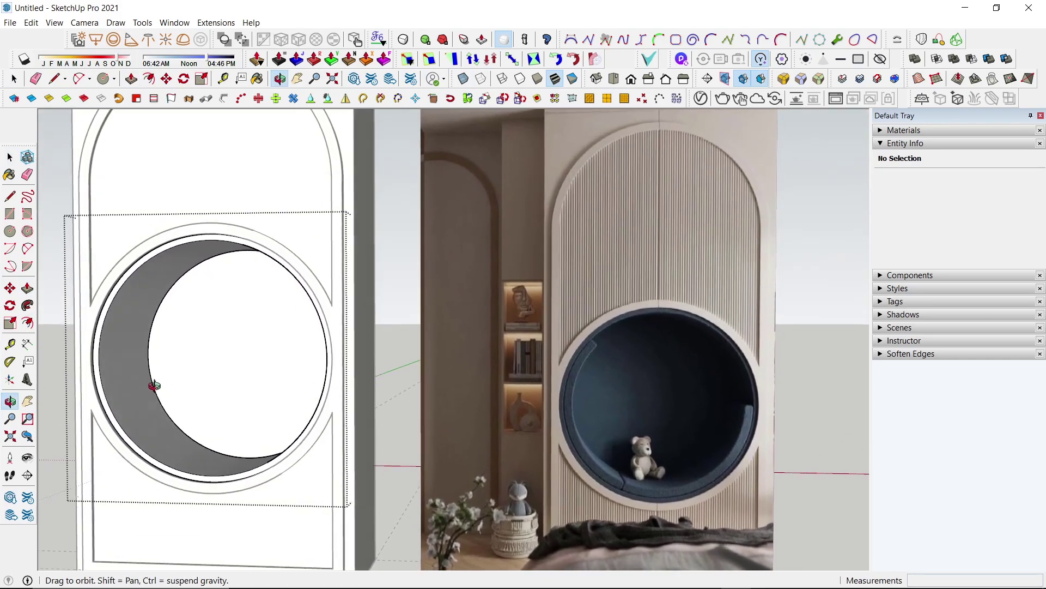
key(space)
double_click(266, 479)
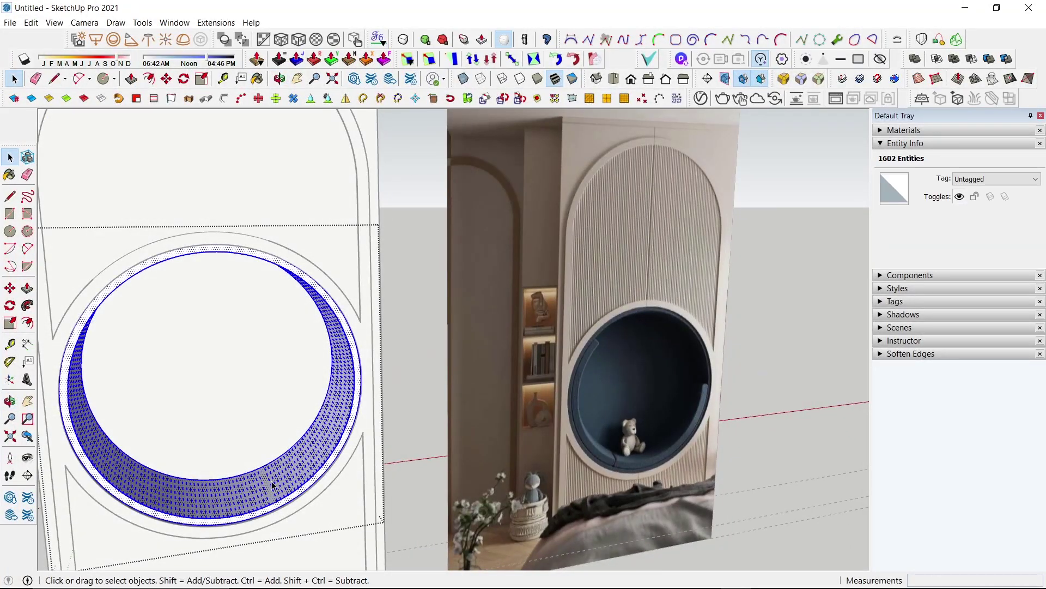
Group the recess's cylindrical wall
right_click(273, 484)
click(345, 161)
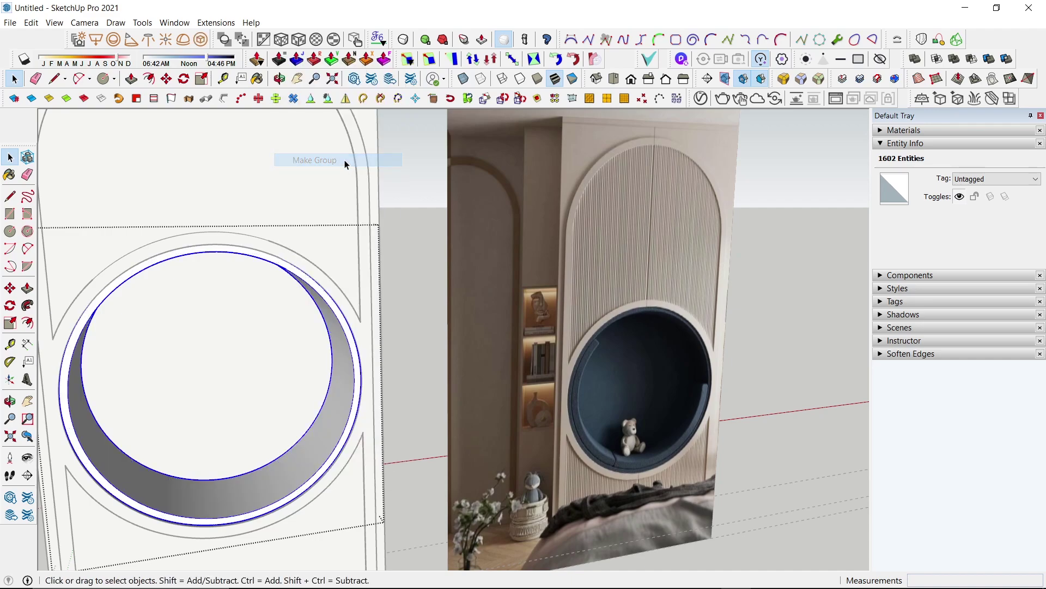
key(Escape)
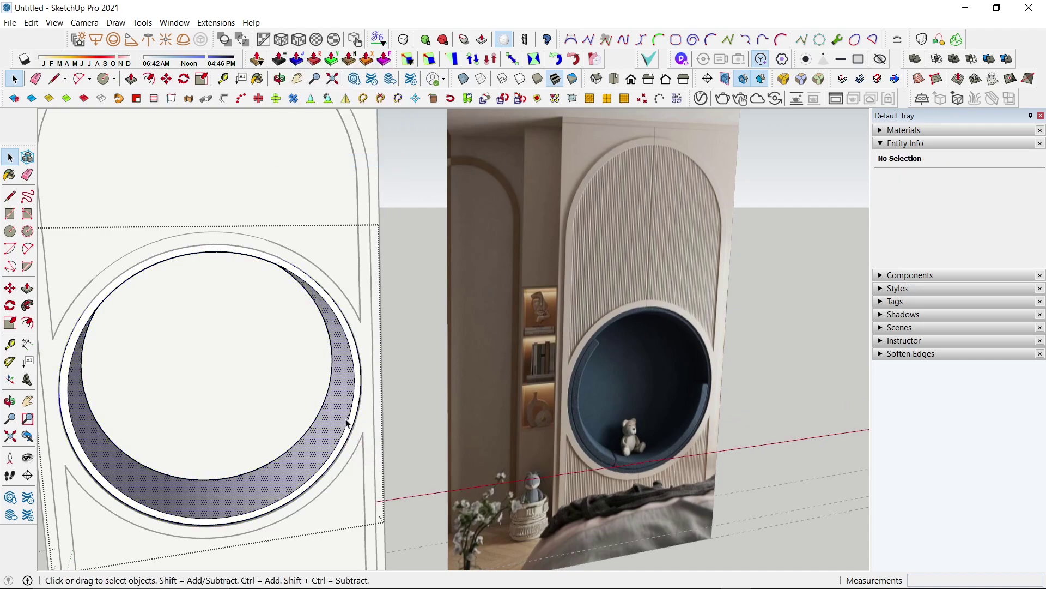
Offset the 570 mm circle 50 mm inward and select the inner circular face
click(347, 422)
key(f)
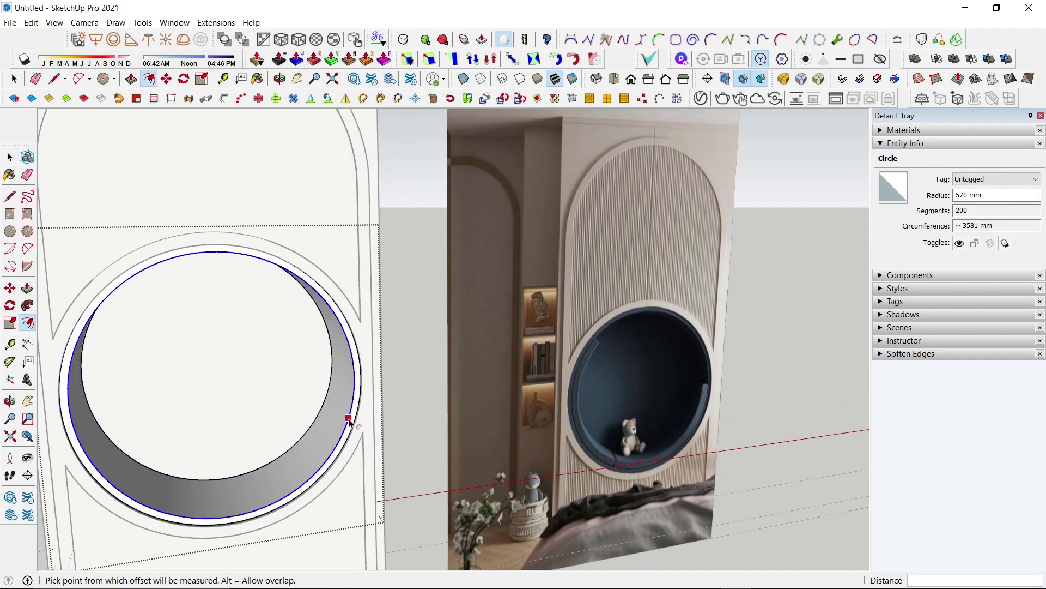
click(350, 421)
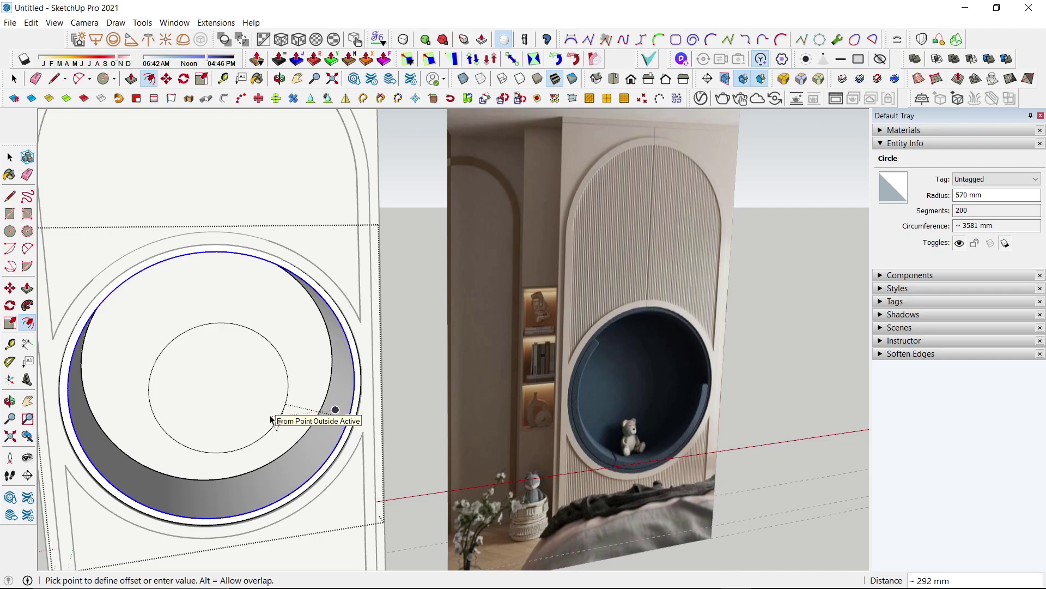
text(0)
key(Return)
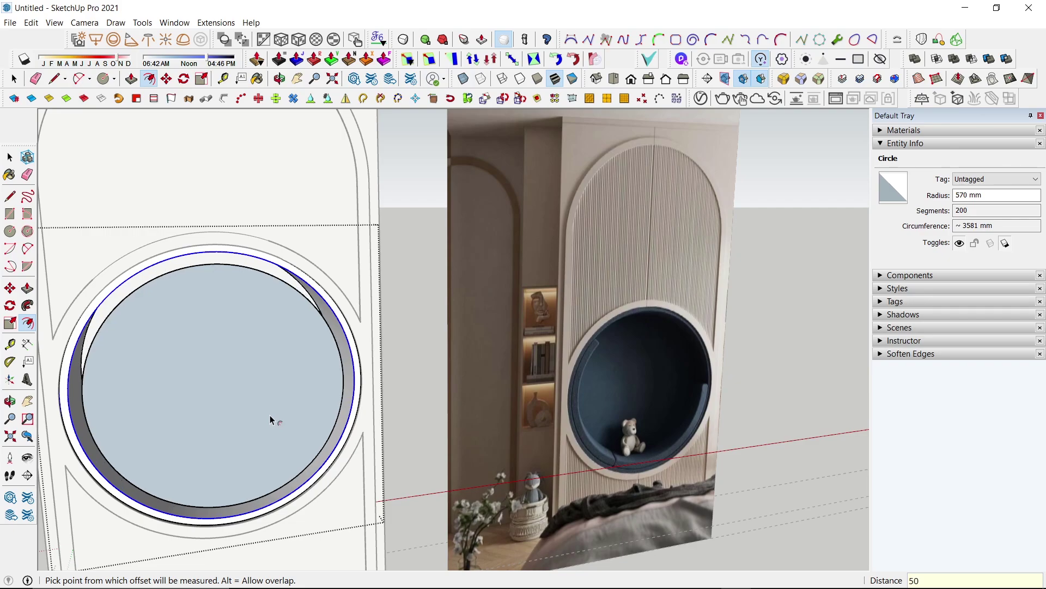
mouse_move(270, 414)
middle_down()
mouse_move(242, 389)
mouse_move(242, 407)
middle_up()
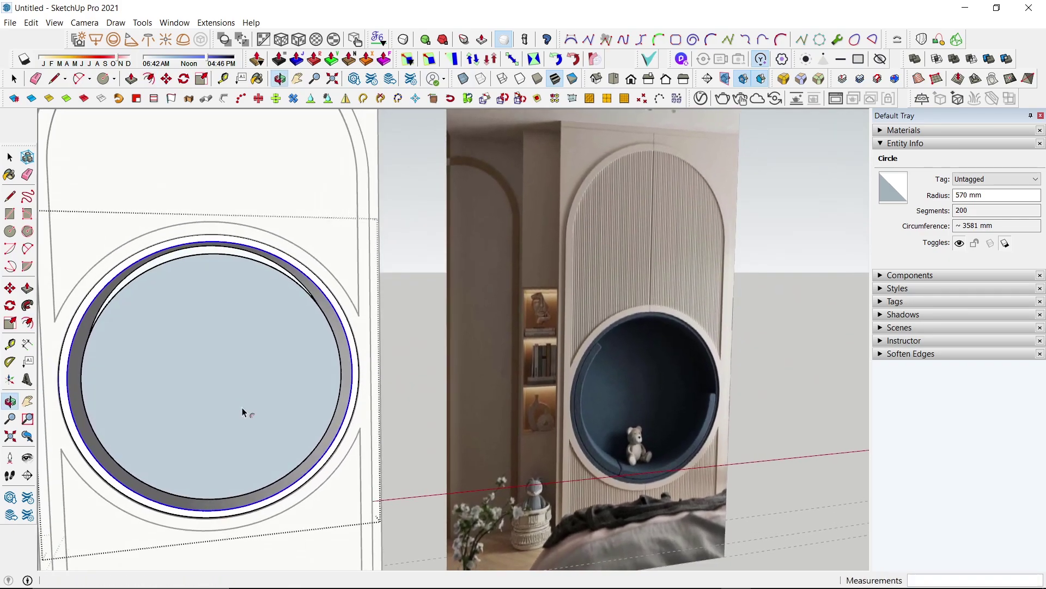
double_click(286, 400)
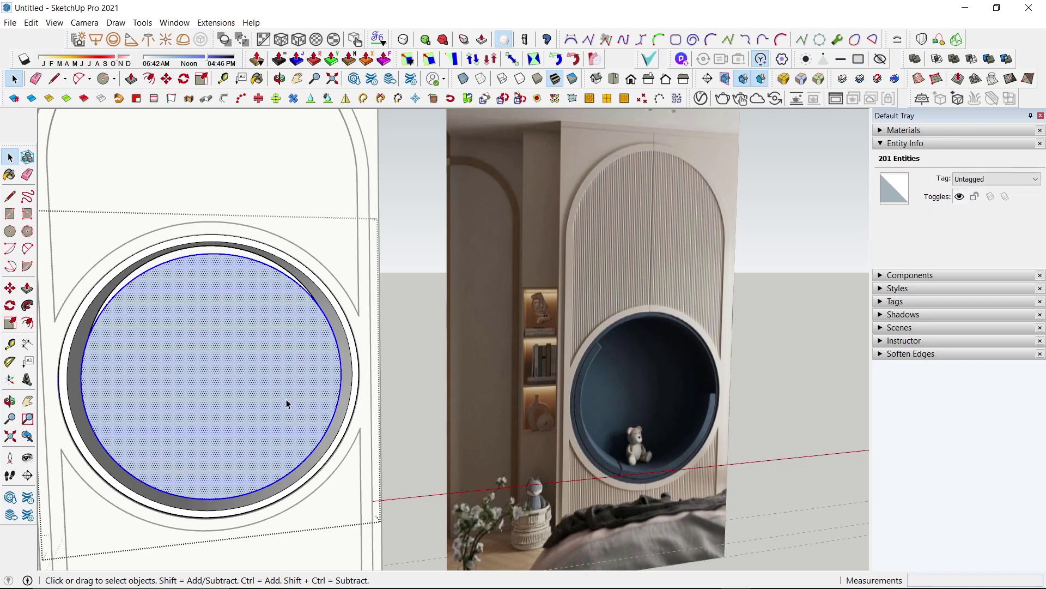
click(31, 23)
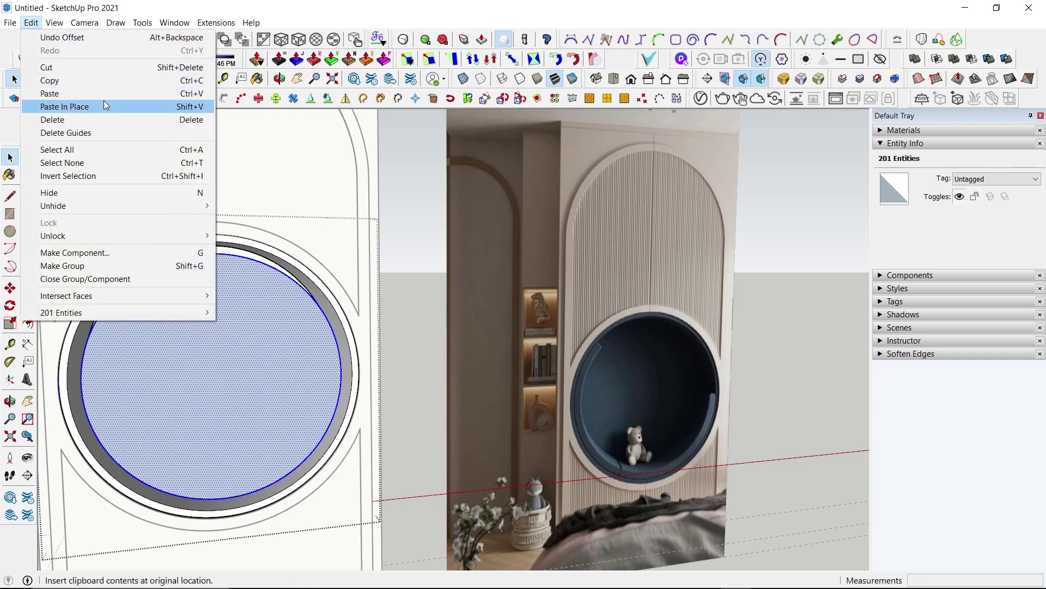
Cut the inner circular face and paste it back in place
click(105, 66)
scroll(243, 320, down, 3)
scroll(243, 319, down, 2)
scroll(243, 320, down, 1)
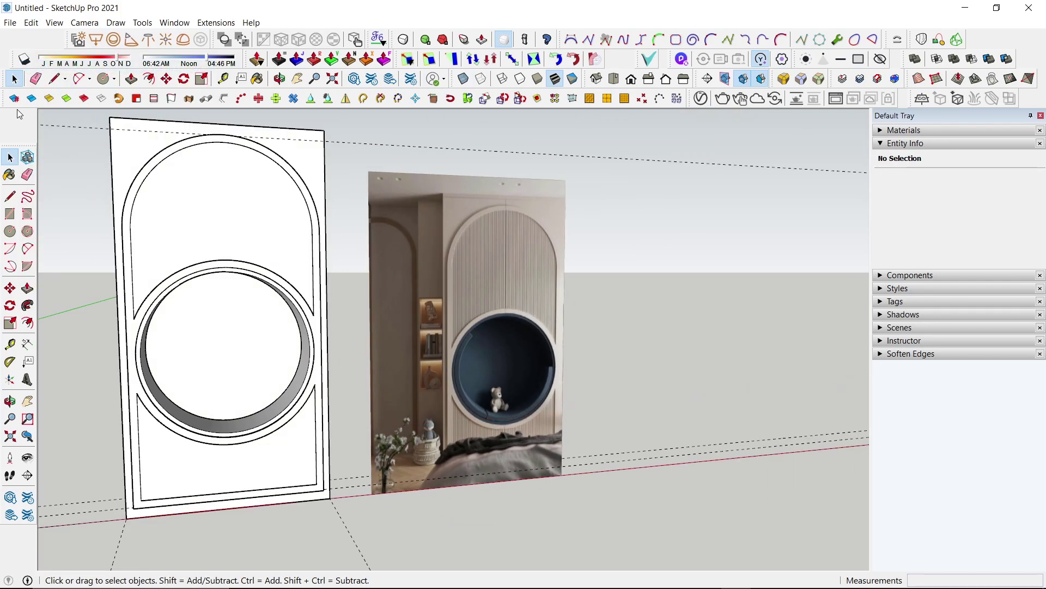
click(31, 22)
click(96, 108)
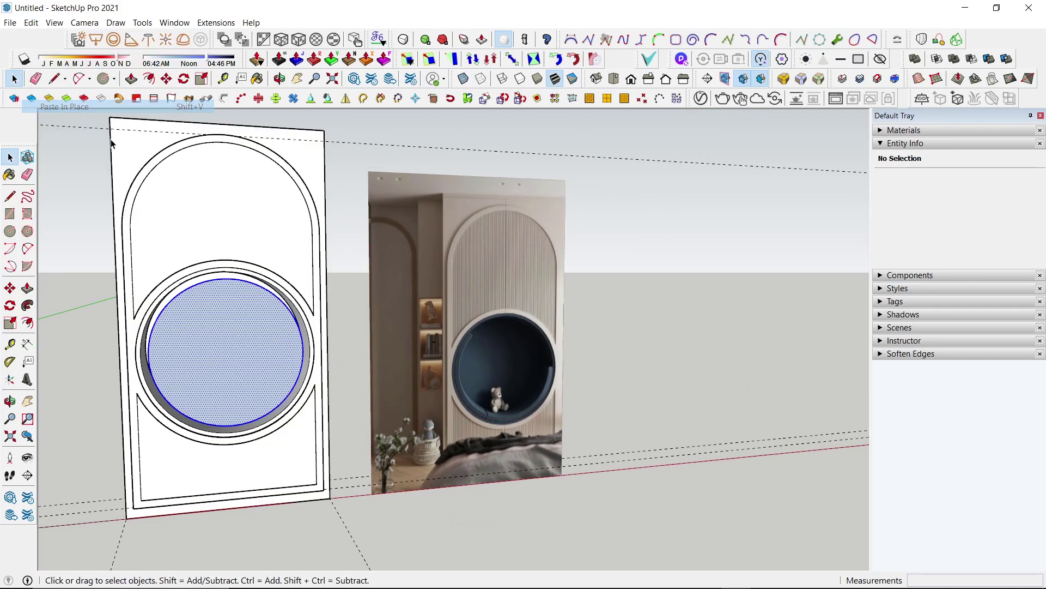
scroll(244, 350, up, 1)
scroll(233, 393, up, 2)
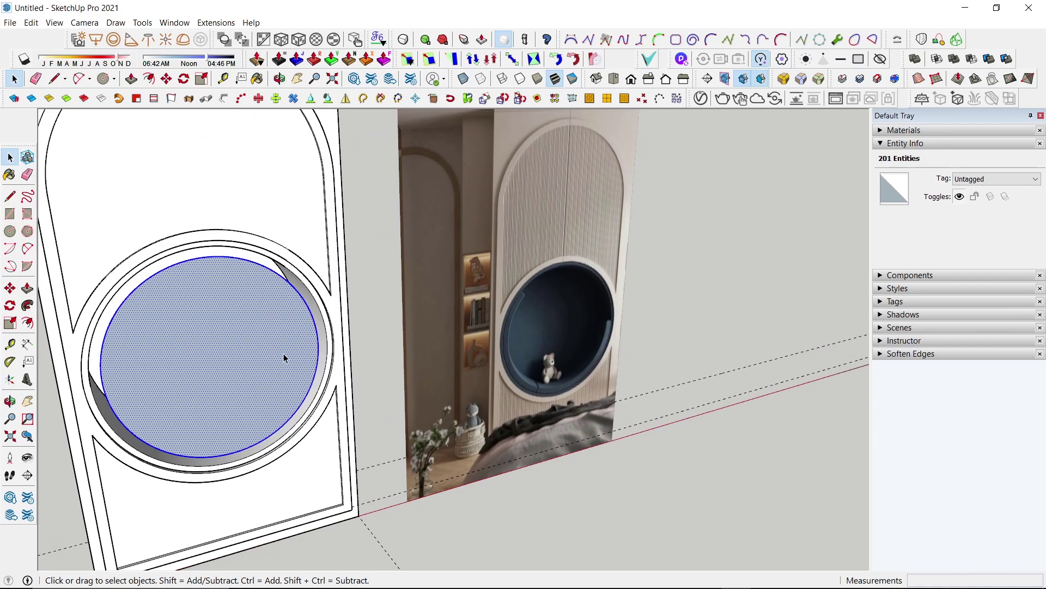
Offset the pasted circle 50 mm inward and delete its centre face
key(f)
click(322, 316)
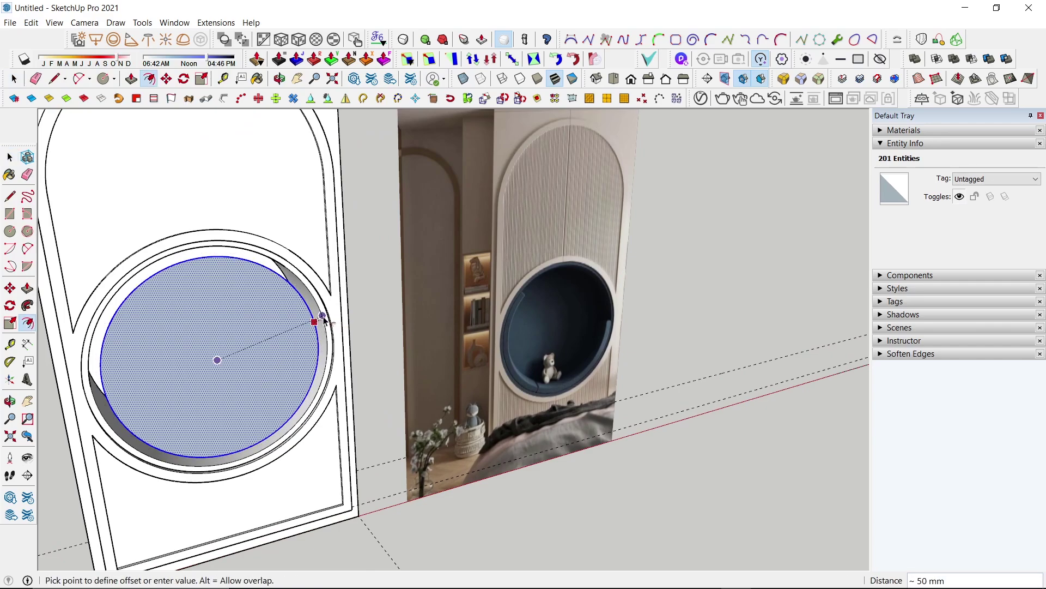
click(324, 317)
key(space)
click(275, 351)
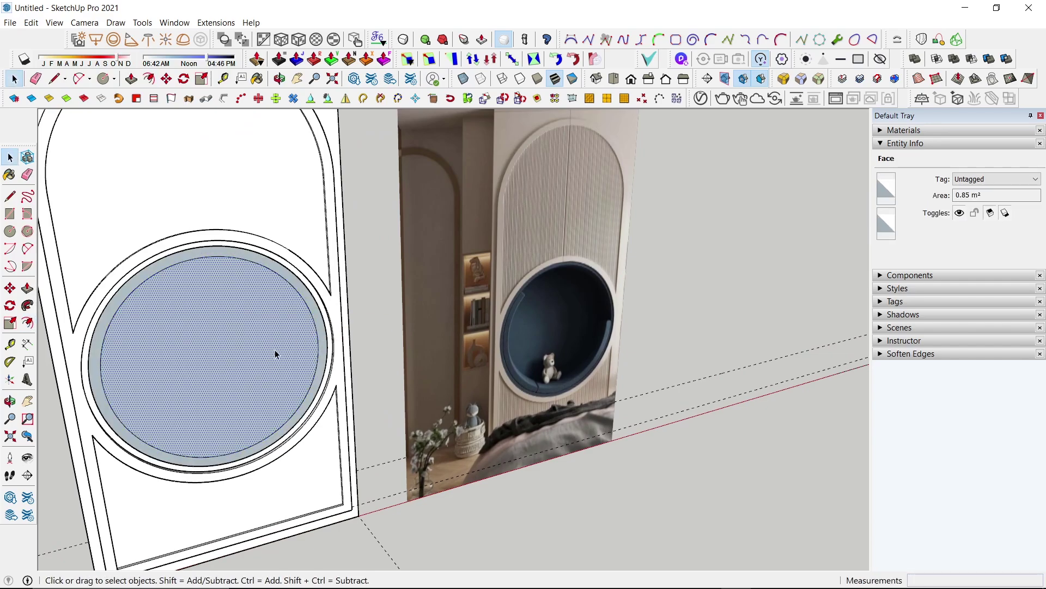
key(Delete)
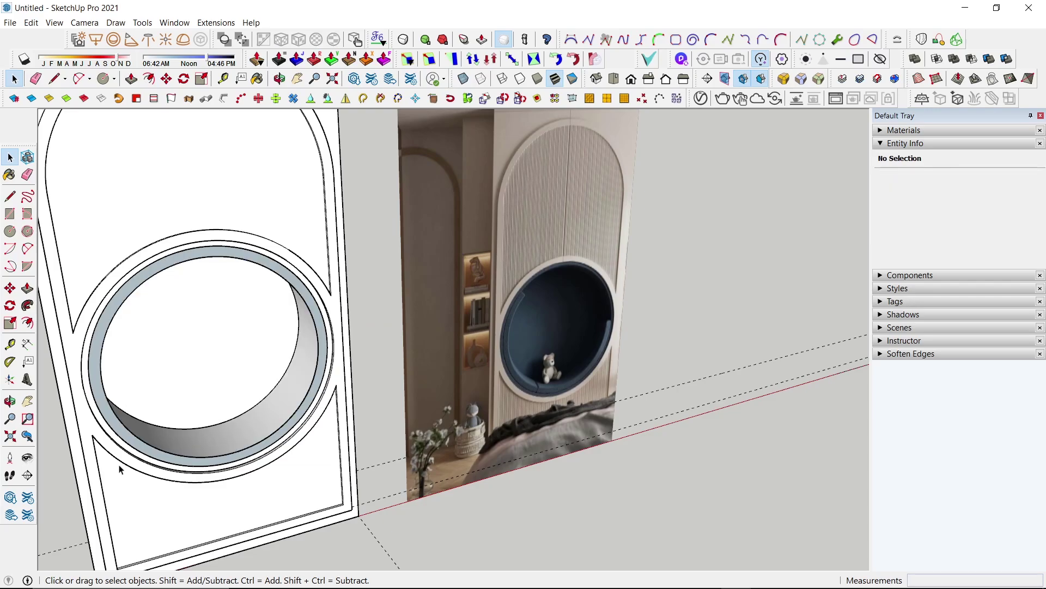
scroll(124, 436, up, 1)
scroll(126, 435, up, 1)
Push the remaining ring 480 mm deep into the panel
key(p)
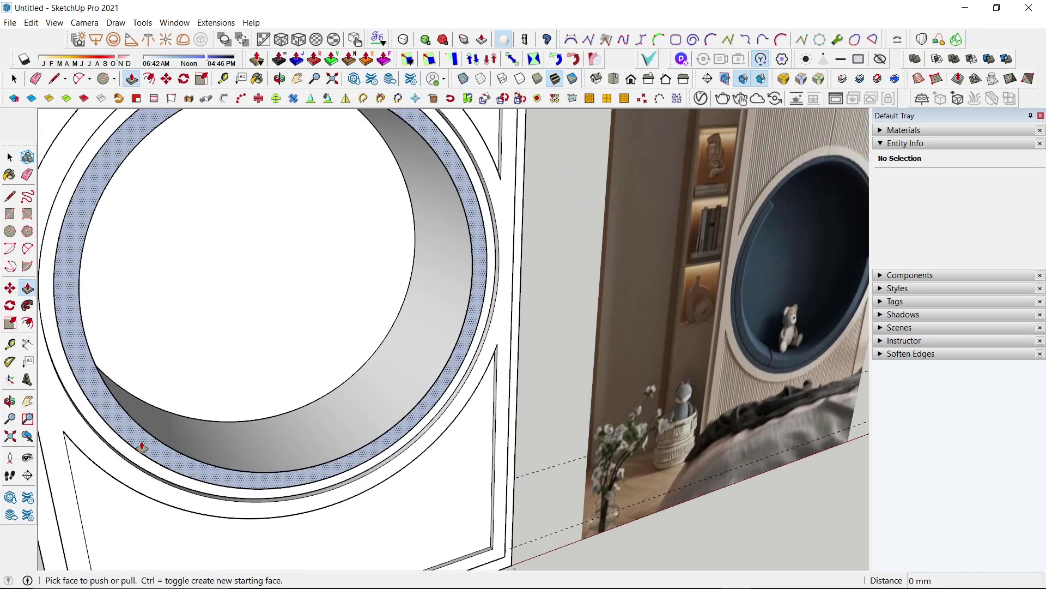
drag(139, 450, 160, 412)
click(225, 322)
scroll(224, 346, down, 2)
scroll(284, 357, down, 2)
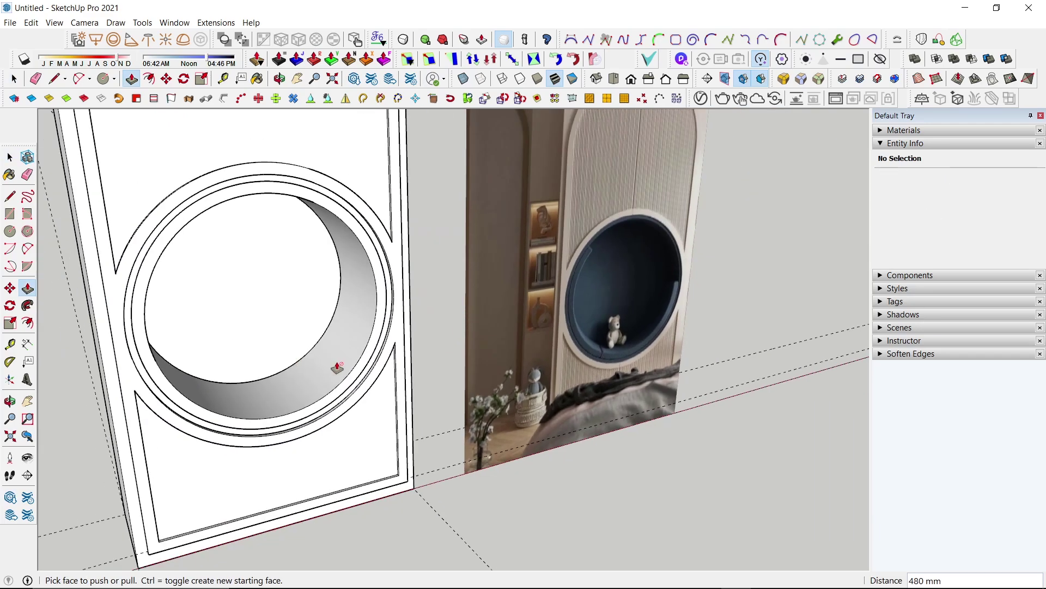
scroll(436, 364, up, 2)
key(space)
scroll(359, 357, up, 2)
Make the extruded ring's connected geometry into a group
triple_click(357, 355)
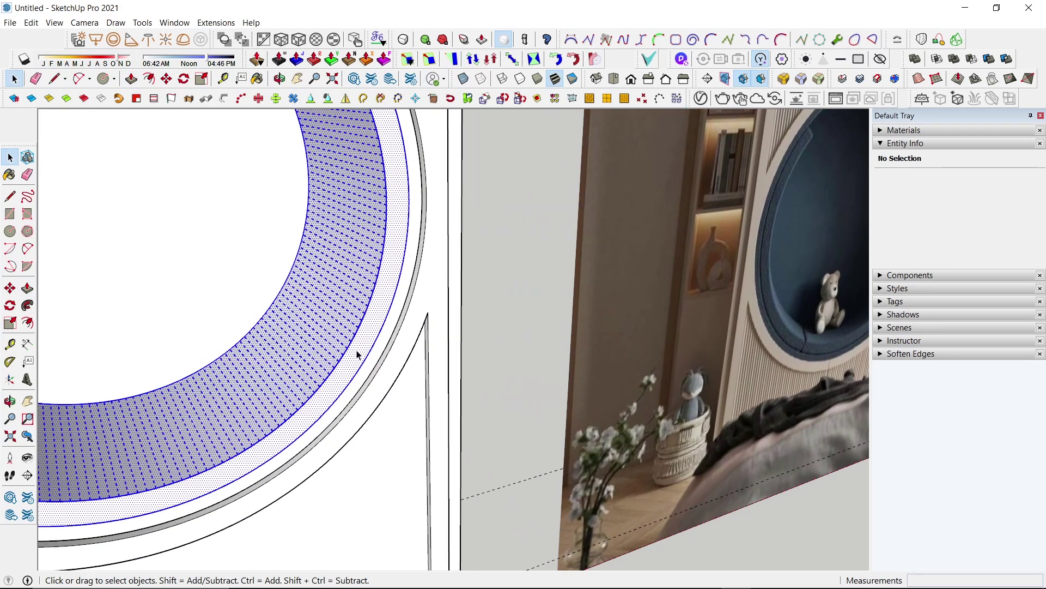
right_click(357, 355)
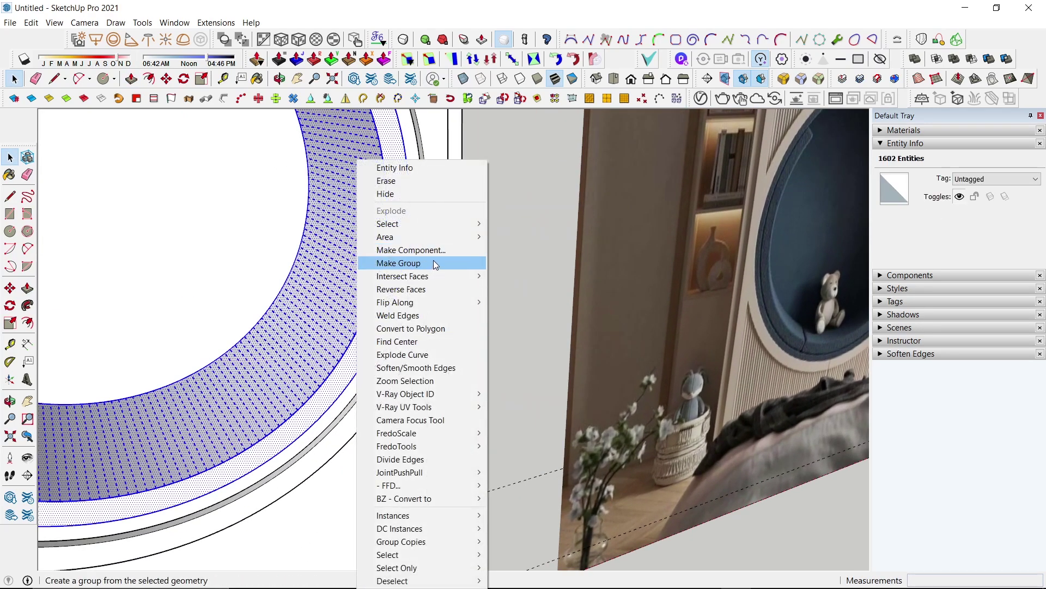
click(399, 264)
scroll(408, 299, down, 2)
scroll(382, 332, down, 3)
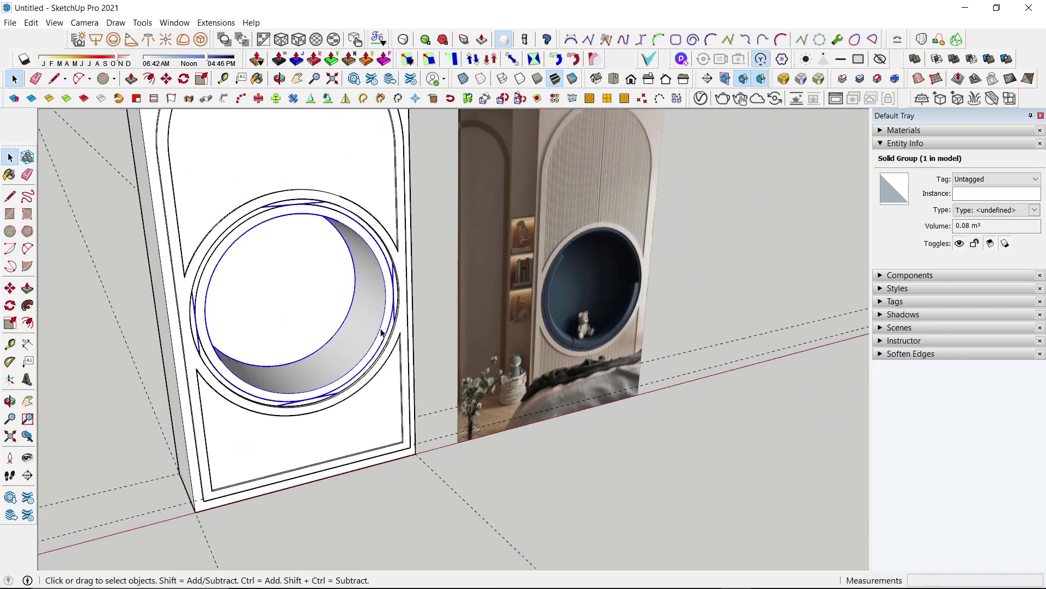
scroll(263, 242, up, 3)
middle_drag(285, 426, 412, 437)
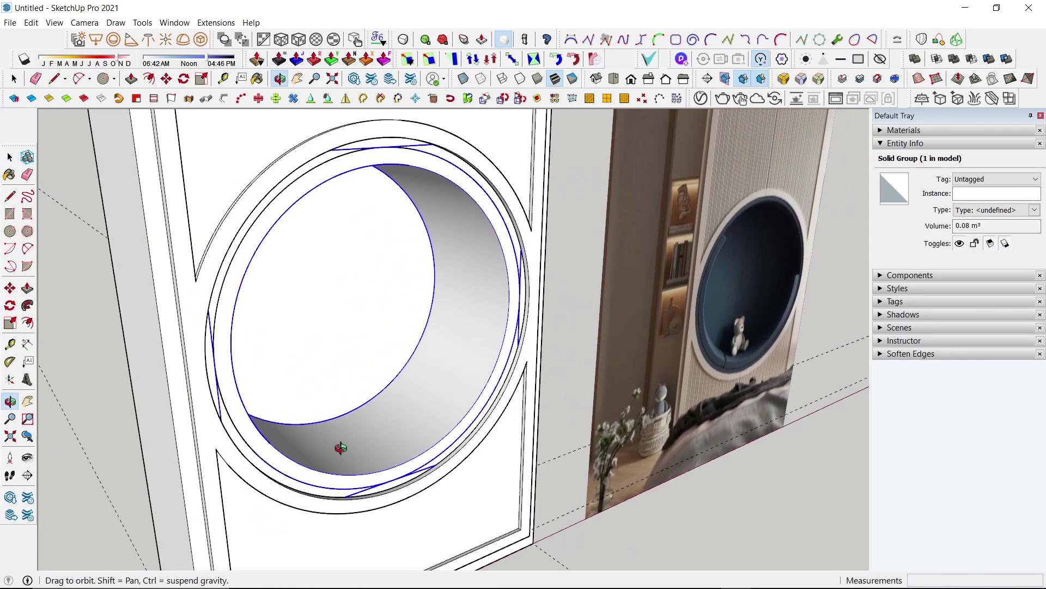
scroll(412, 437, up, 3)
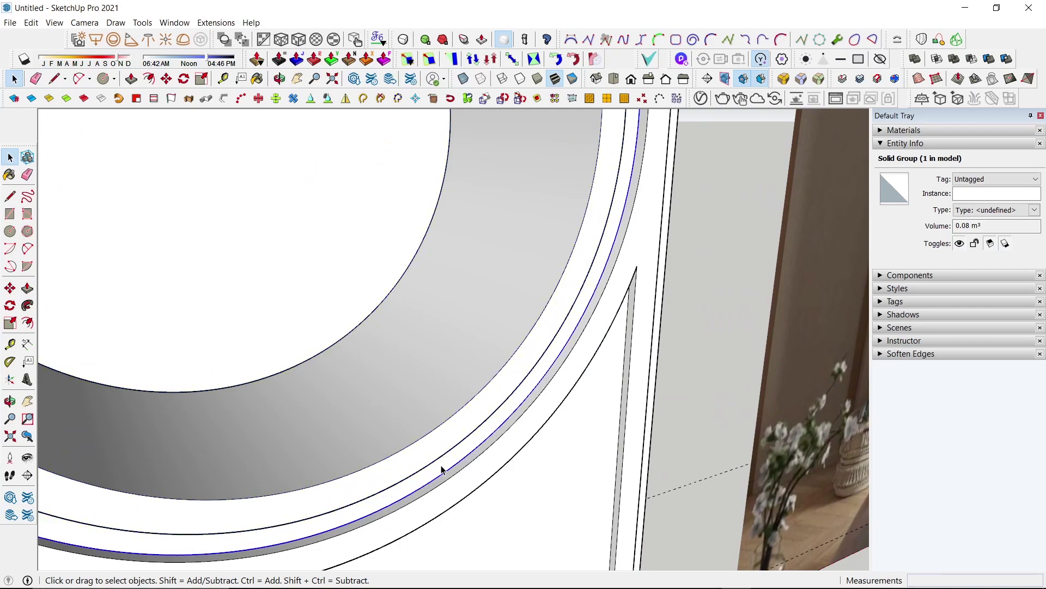
Open the ring group, inspect its band face, then close the group
double_click(442, 469)
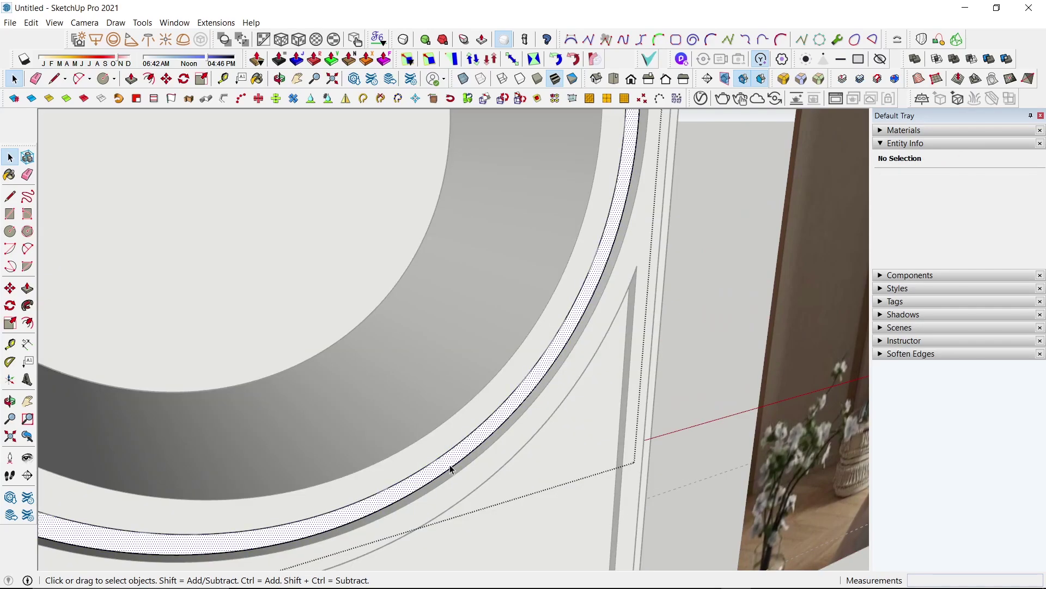
click(450, 464)
key(Escape)
key(Escape)
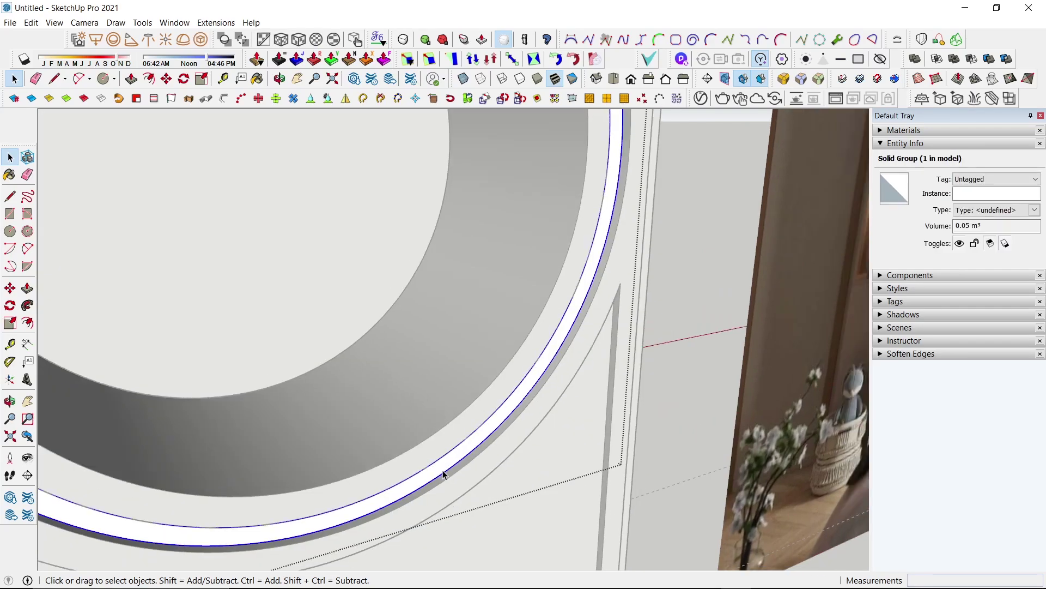
scroll(442, 470, down, 3)
scroll(442, 470, down, 3)
key(Escape)
key(Escape)
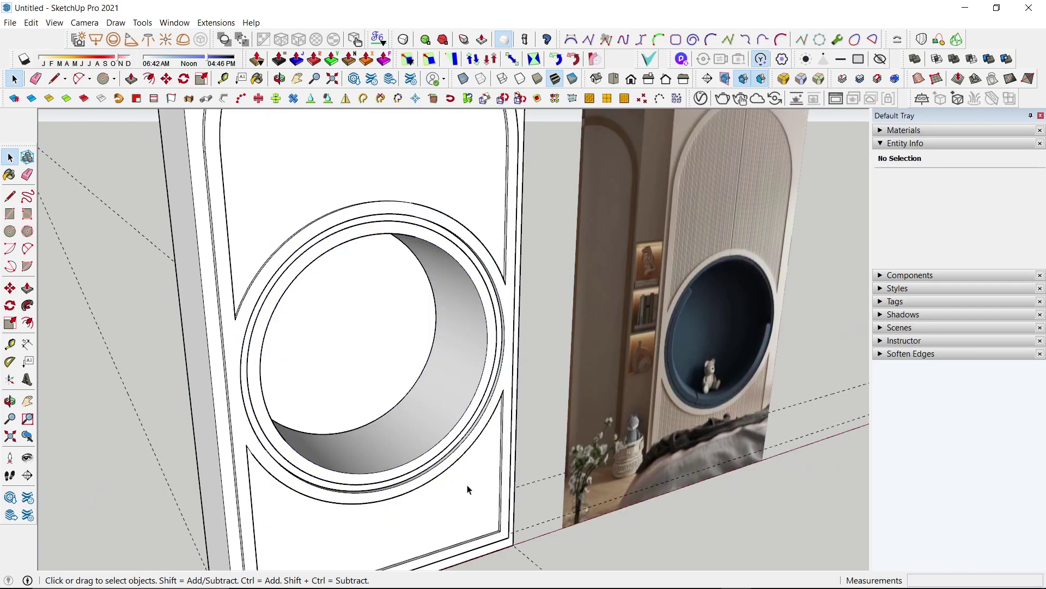
scroll(468, 420, up, 2)
scroll(467, 427, up, 1)
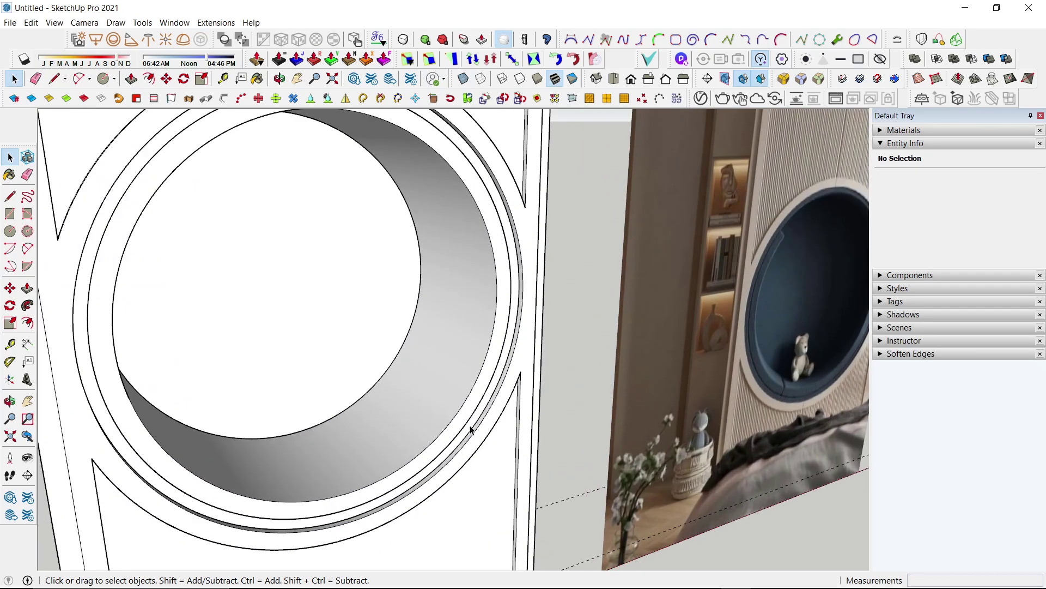
scroll(467, 427, up, 2)
scroll(466, 434, up, 1)
scroll(465, 437, down, 2)
scroll(466, 436, down, 1)
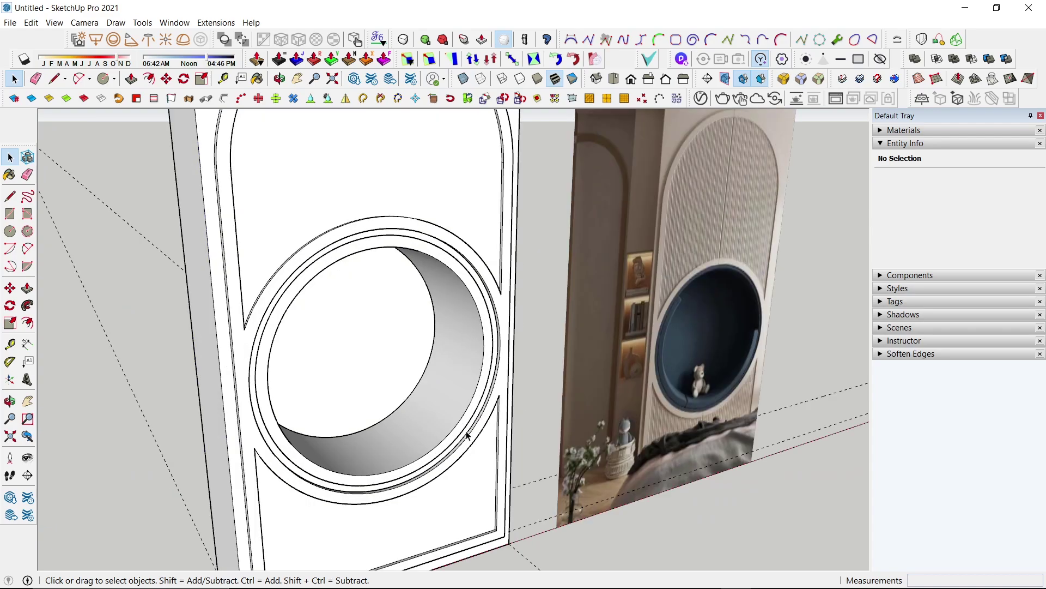
scroll(466, 435, up, 3)
scroll(467, 434, up, 2)
Explode the ring group, then open the ring's group for editing on its own
click(467, 435)
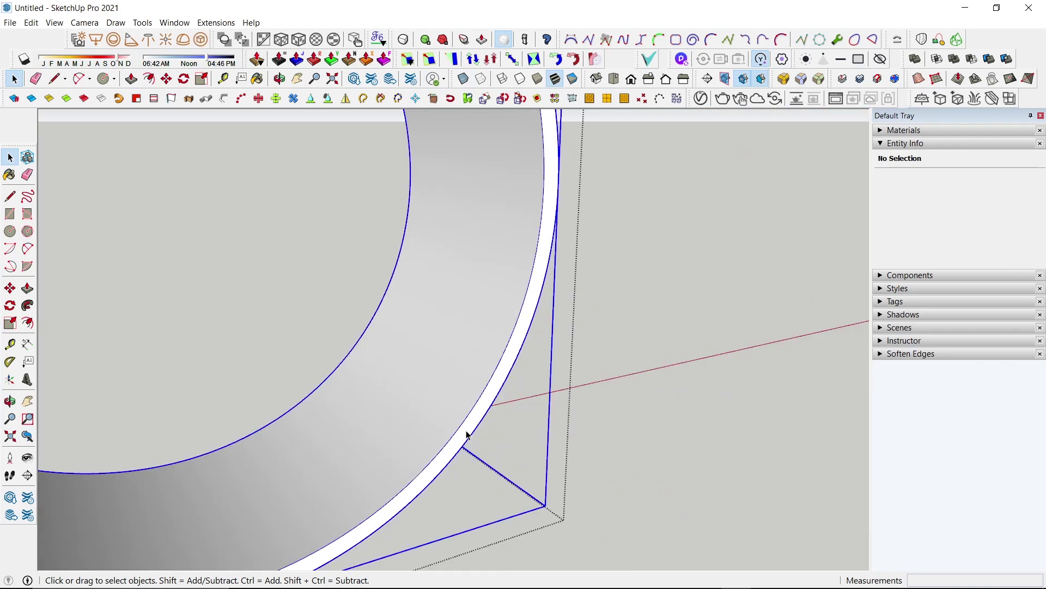
right_click(467, 434)
click(542, 167)
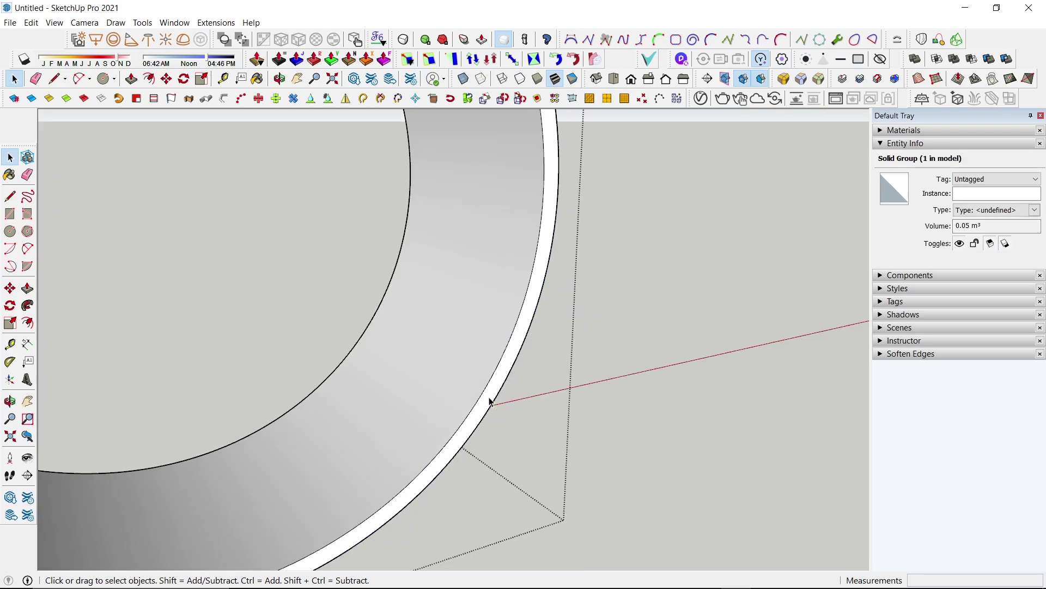
scroll(488, 401, down, 2)
scroll(444, 411, down, 2)
mouse_move(448, 358)
middle_down()
mouse_move(304, 373)
mouse_move(264, 356)
middle_up()
middle_drag(149, 363, 265, 299)
key(space)
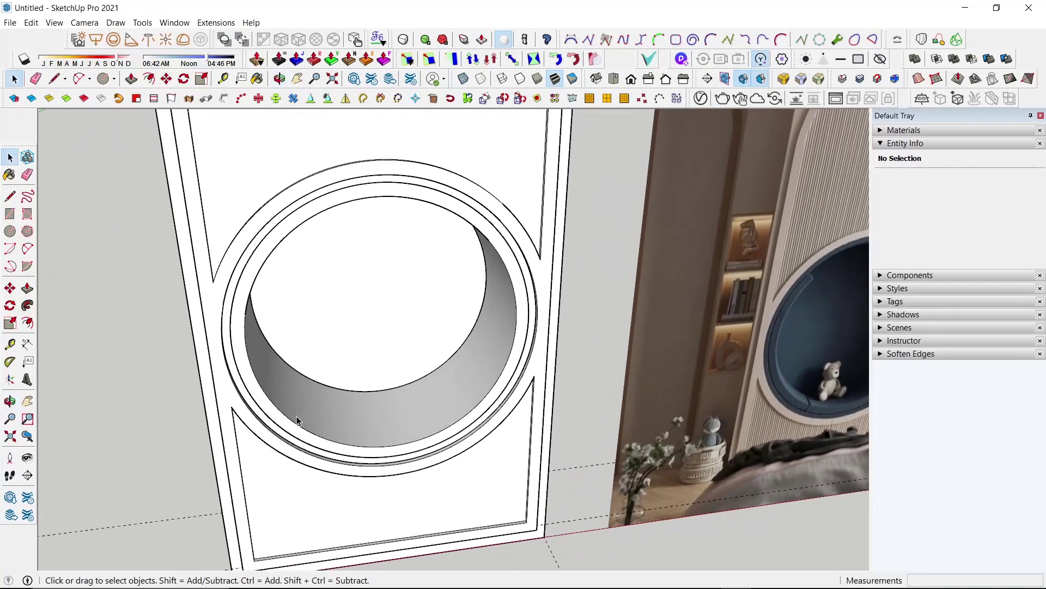
double_click(299, 415)
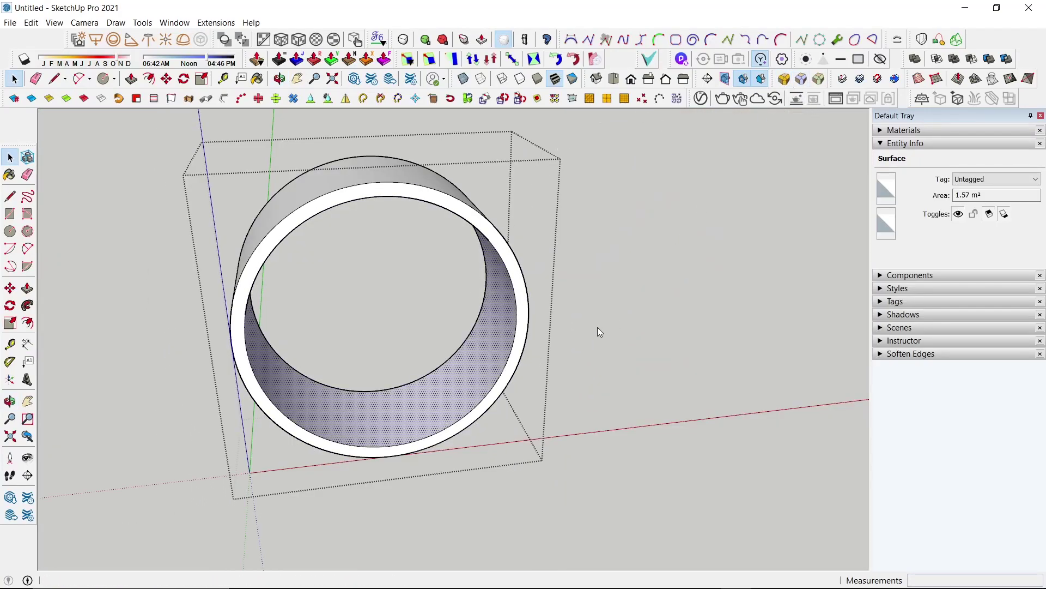
Fillet the ring edges with Round Corner at 100 mm offset and 24 segments
click(784, 79)
scroll(456, 267, down, 2)
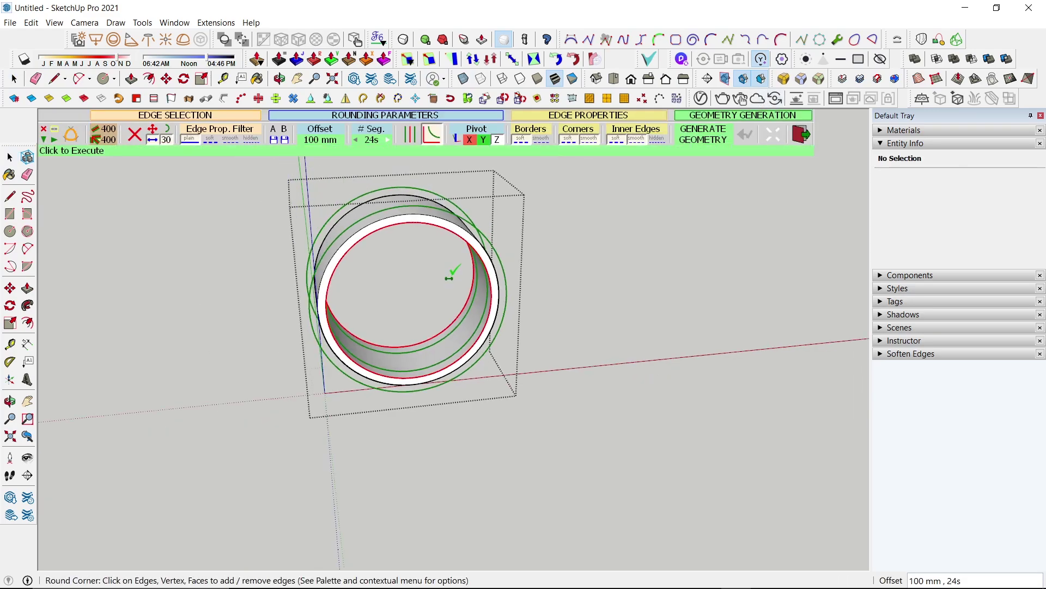
scroll(448, 239, down, 1)
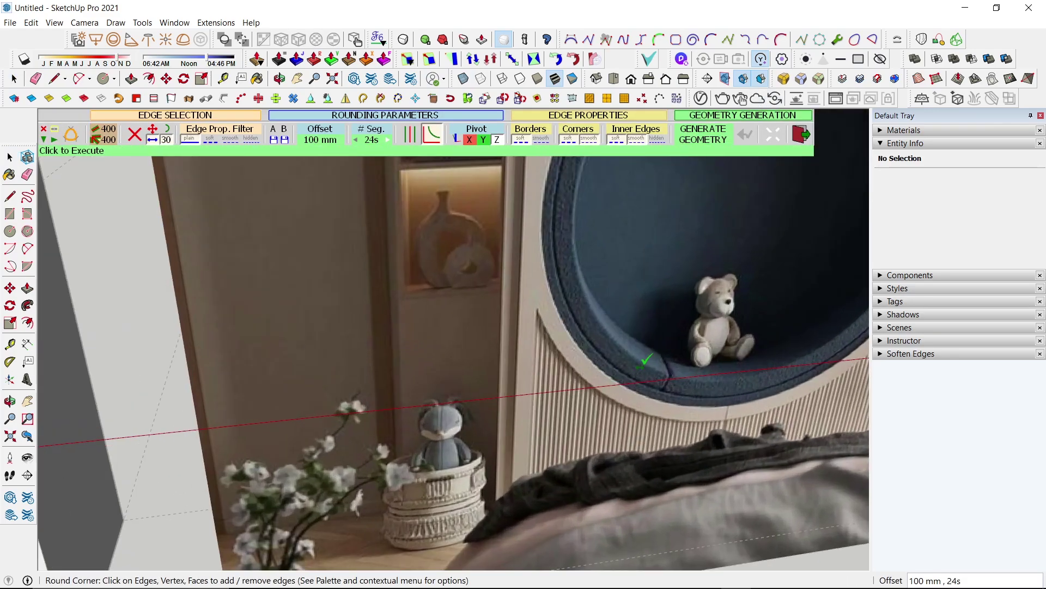
scroll(646, 360, down, 1)
scroll(643, 358, down, 2)
scroll(582, 353, down, 1)
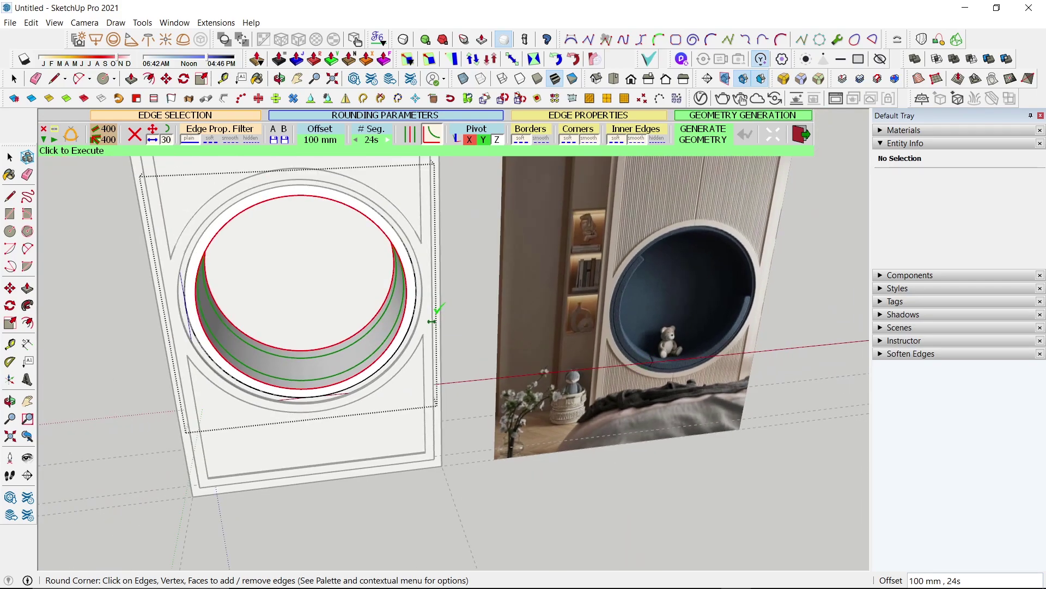
click(432, 329)
mouse_move(491, 341)
middle_down()
mouse_move(222, 195)
mouse_move(275, 279)
middle_up()
click(299, 307)
key(l)
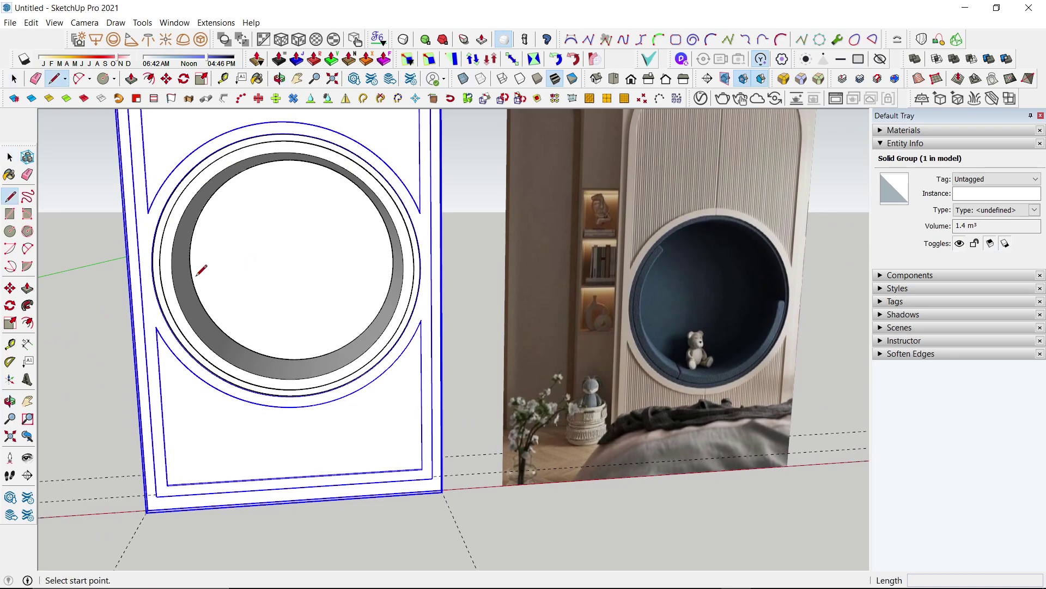
Draw a 520 mm radius line from the circle centre and add a guide along it
click(294, 261)
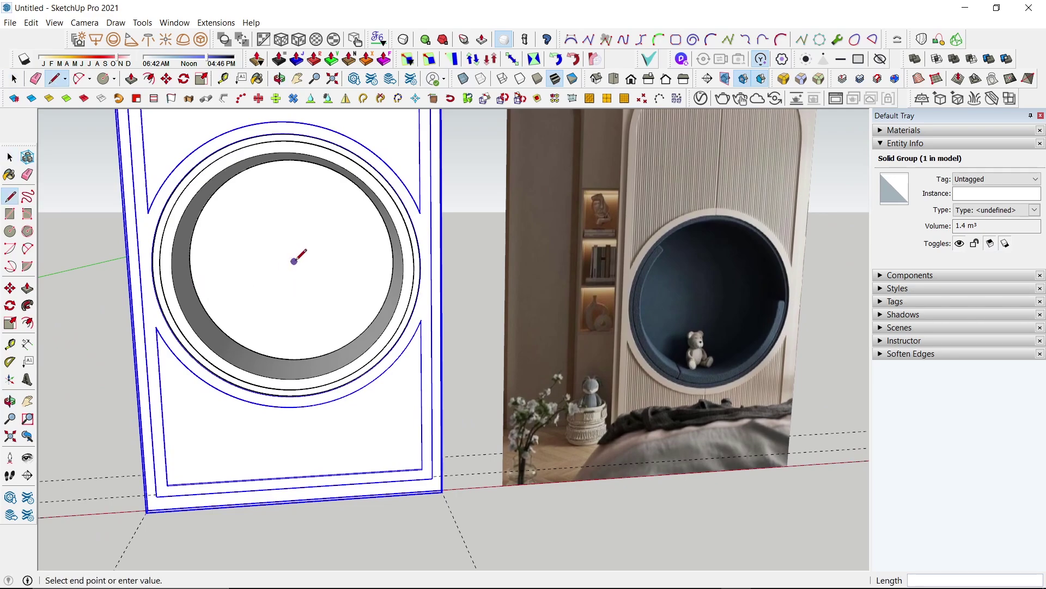
click(393, 261)
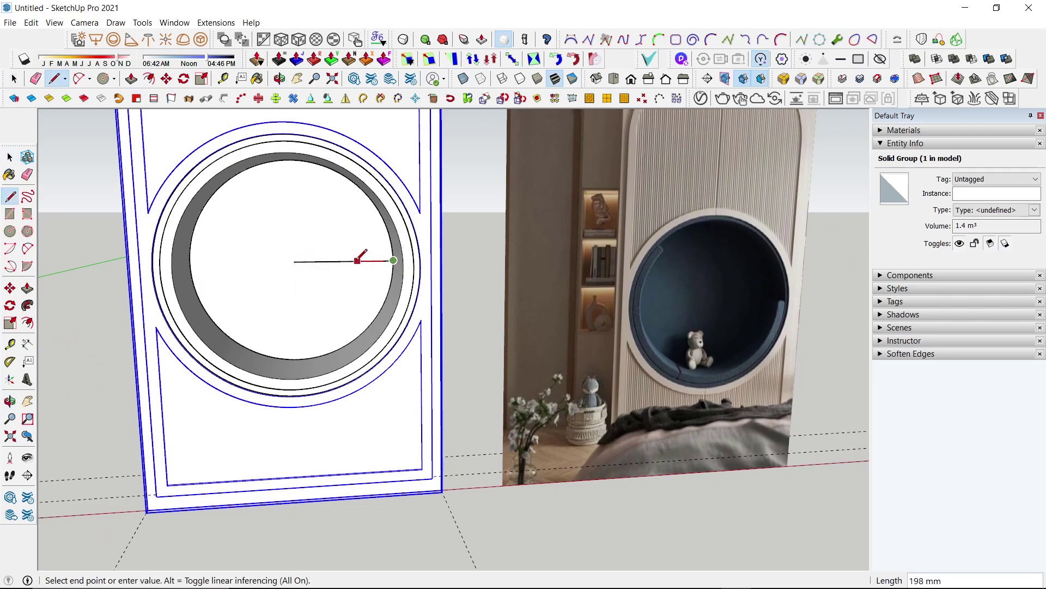
key(space)
click(354, 264)
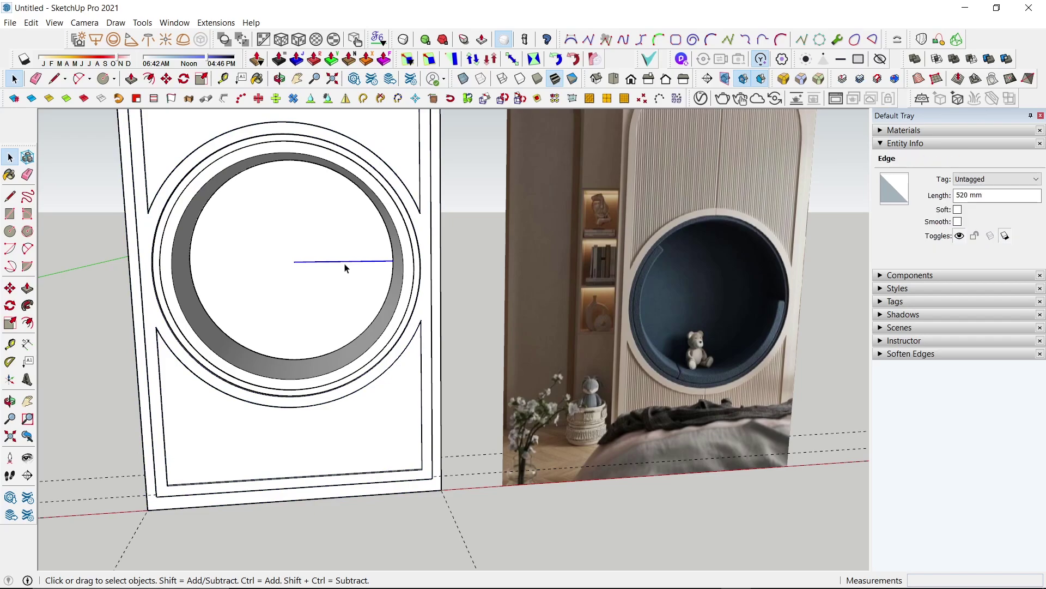
key(t)
click(393, 261)
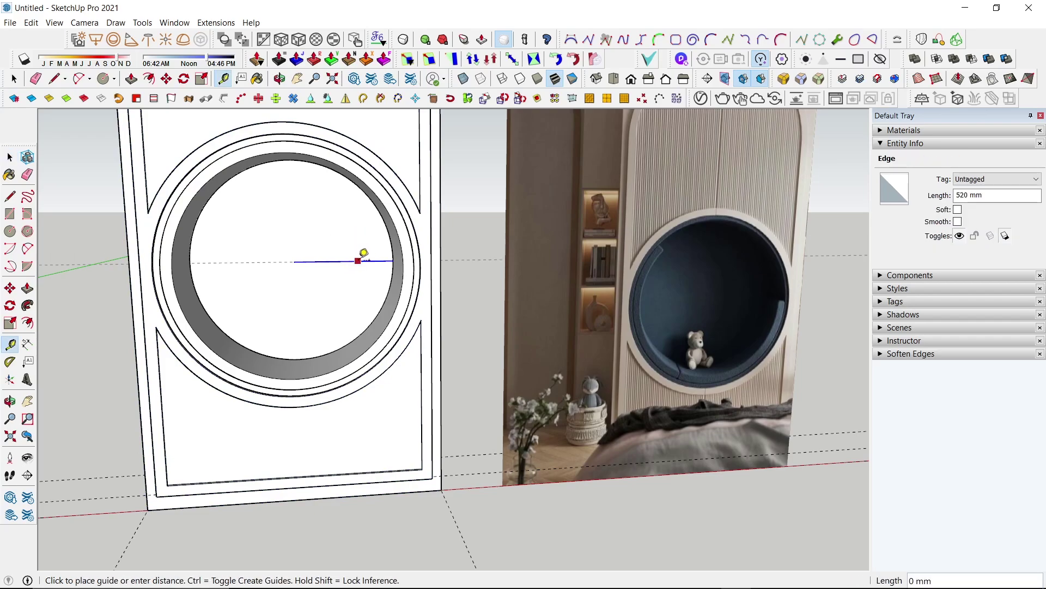
key(space)
click(264, 263)
Rotate the guide 30° about the circle centre, undoing an accidental erase
key(q)
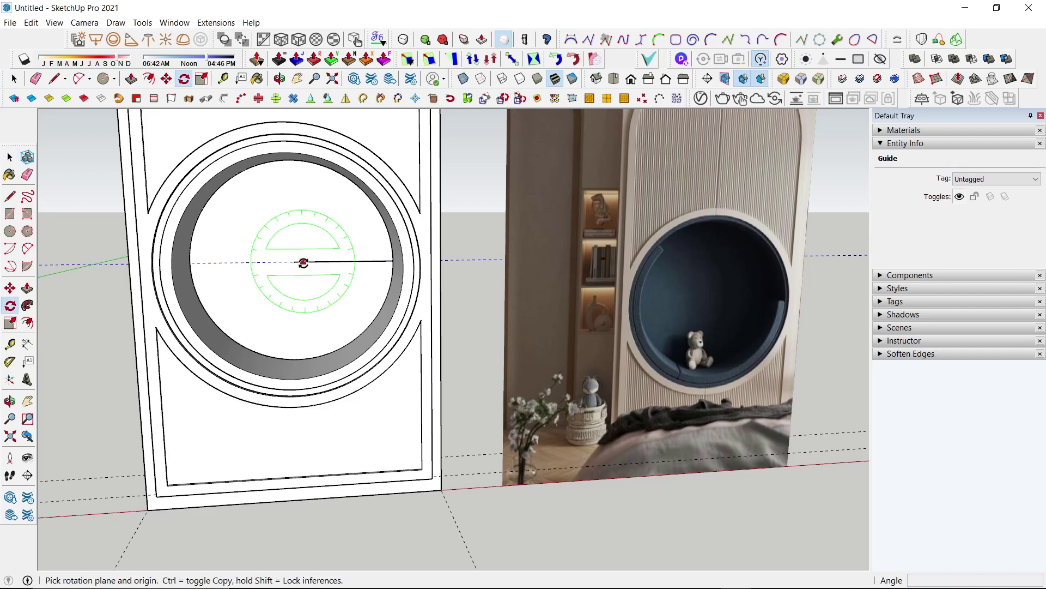
click(293, 261)
click(345, 261)
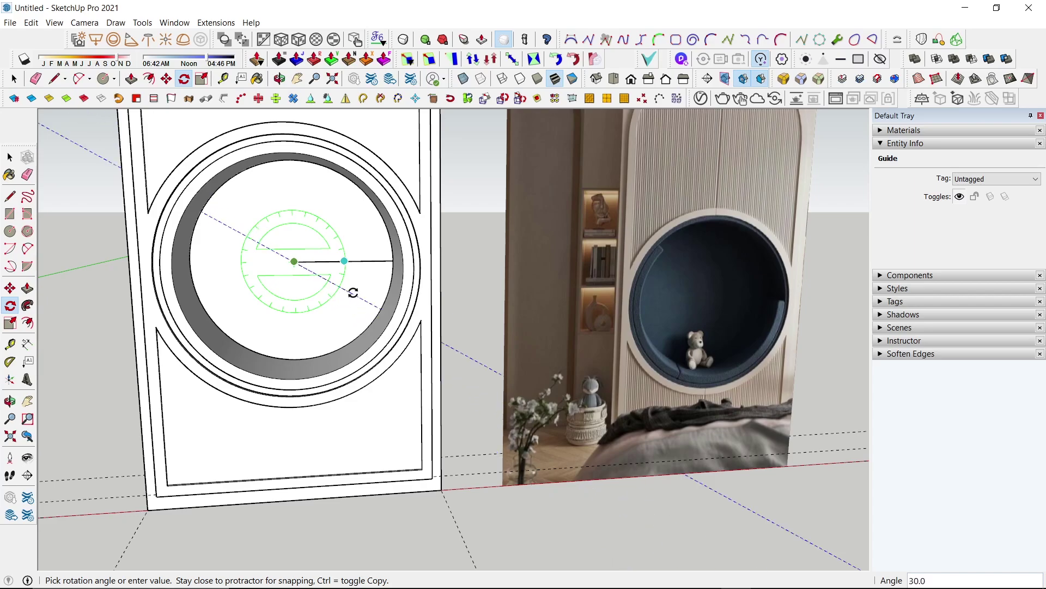
click(354, 293)
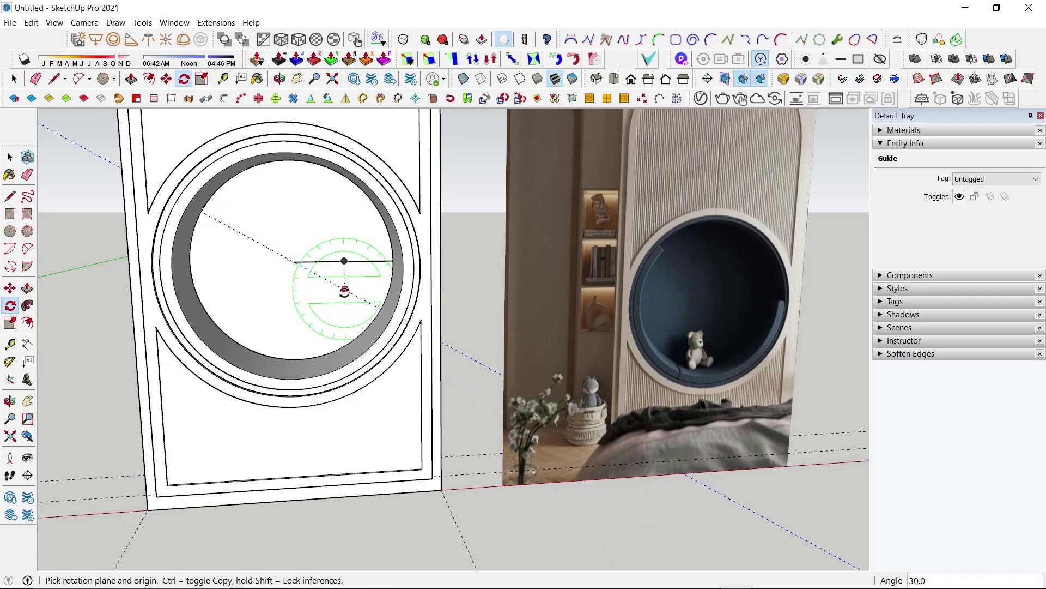
key(l)
key(e)
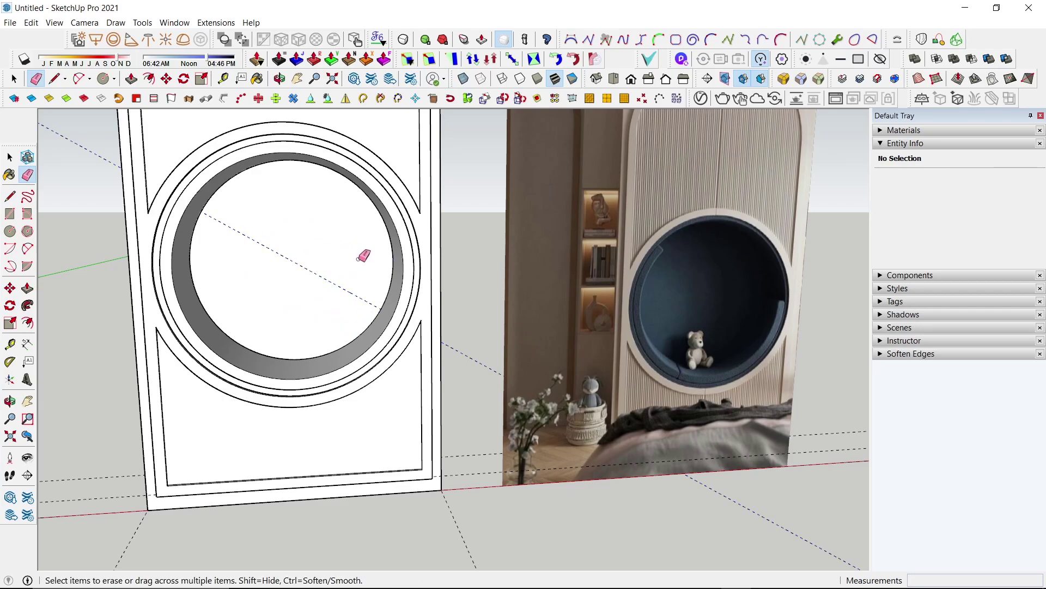
key(ctrl+z)
Reselect the guide and begin another rotation about the circle centre
key(space)
click(305, 266)
key(q)
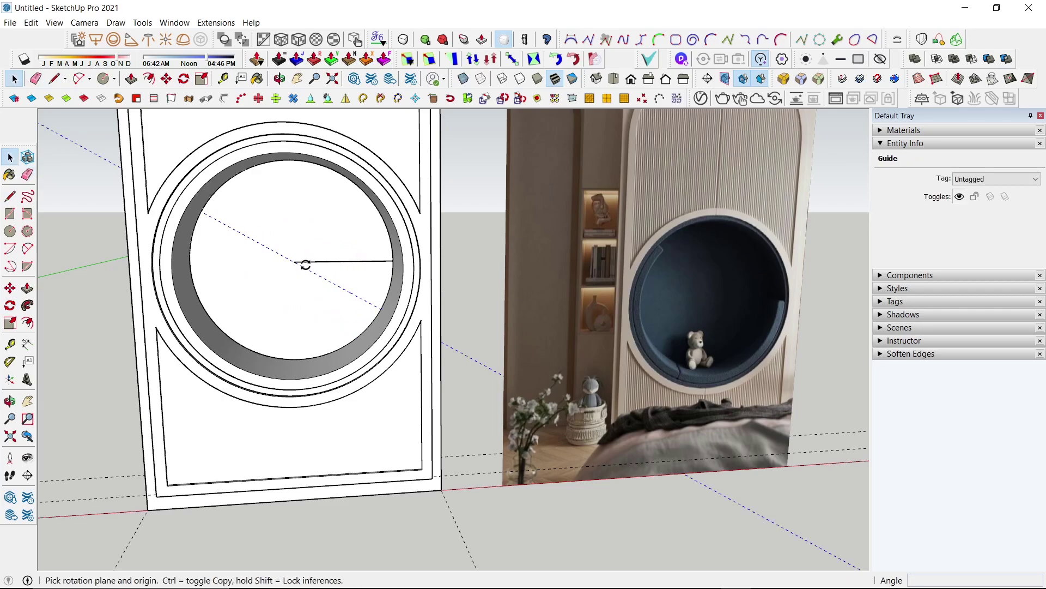
click(295, 262)
click(353, 293)
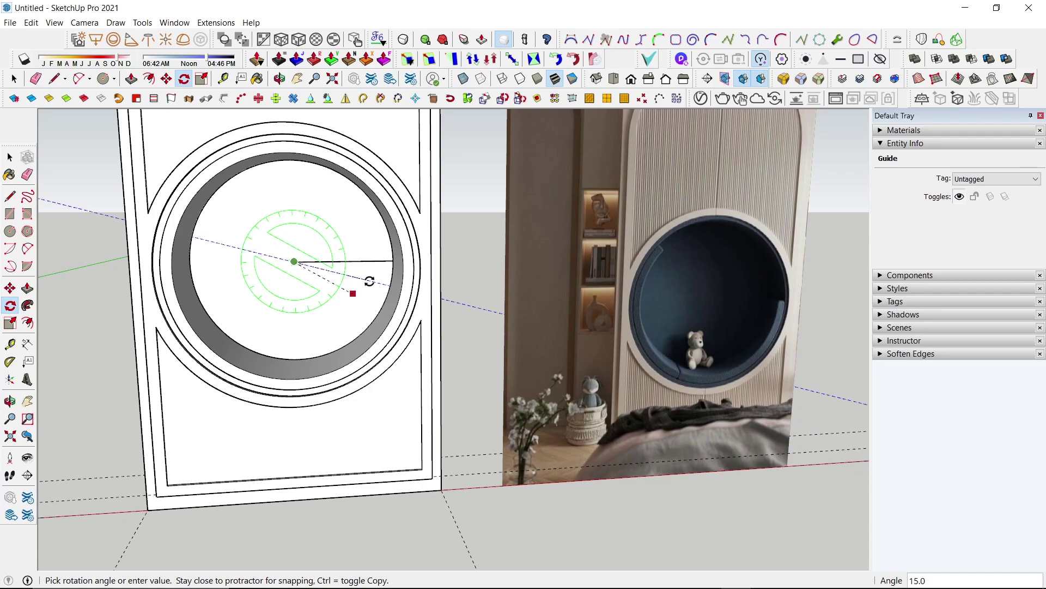
Rotate the guide 15° and draw a radius line from the circle centre to the ring
click(369, 281)
key(l)
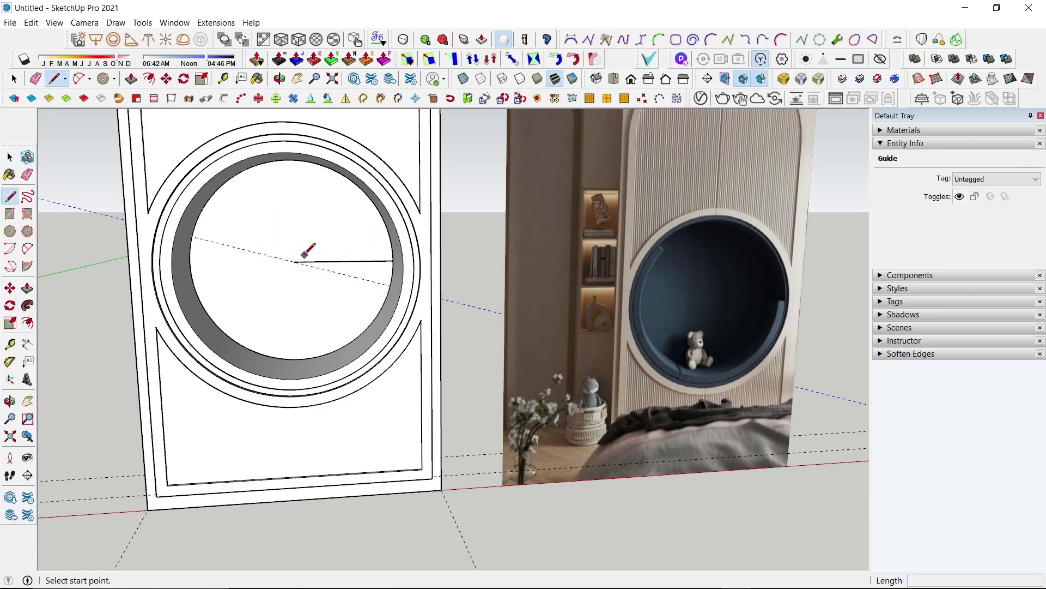
click(294, 262)
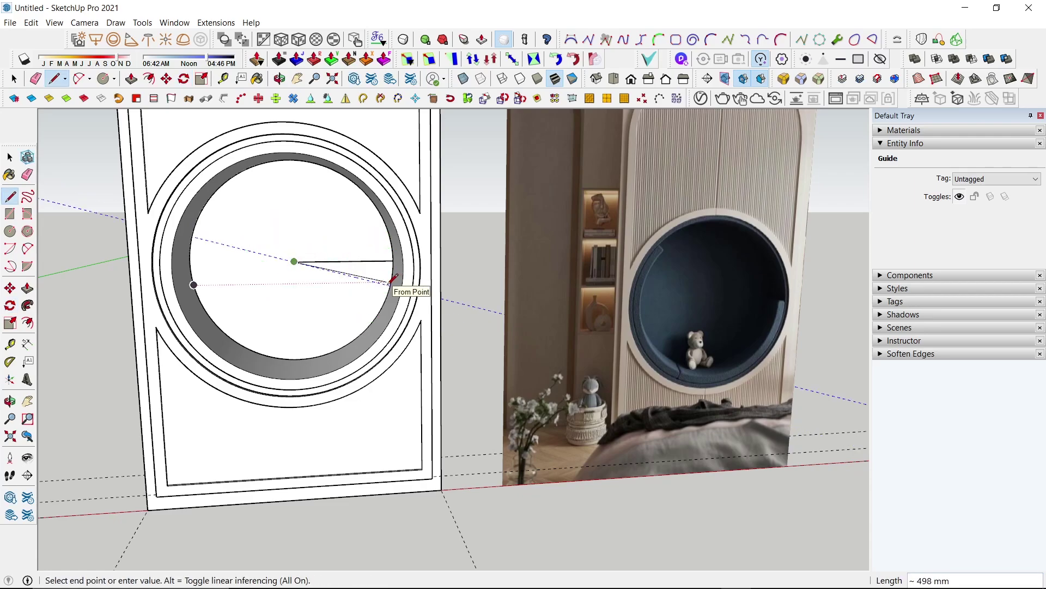
scroll(391, 282, up, 3)
scroll(394, 279, up, 4)
scroll(401, 273, up, 2)
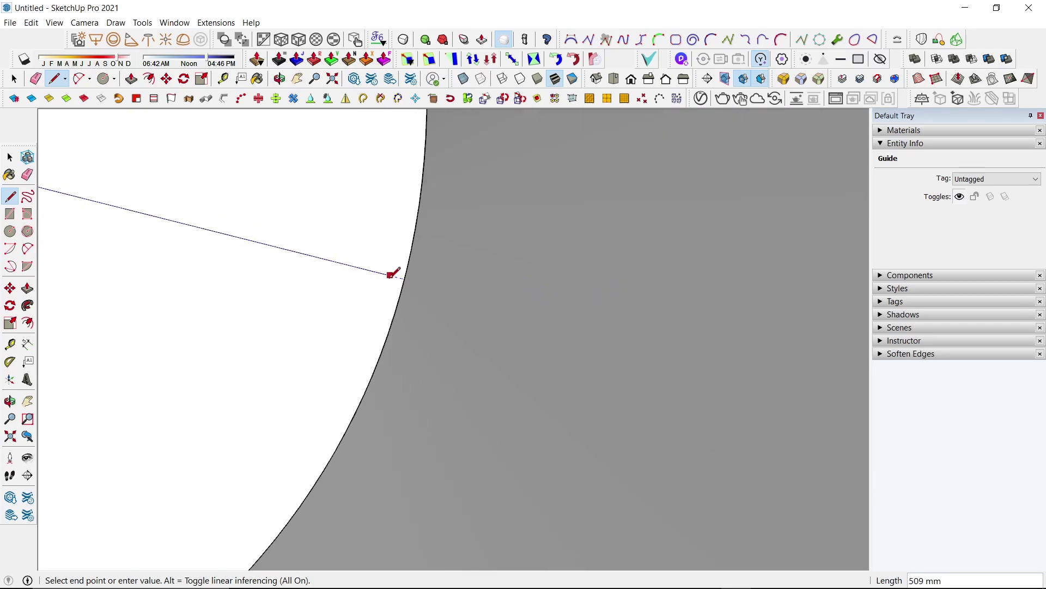
click(403, 276)
key(space)
scroll(409, 306, down, 3)
scroll(416, 316, down, 5)
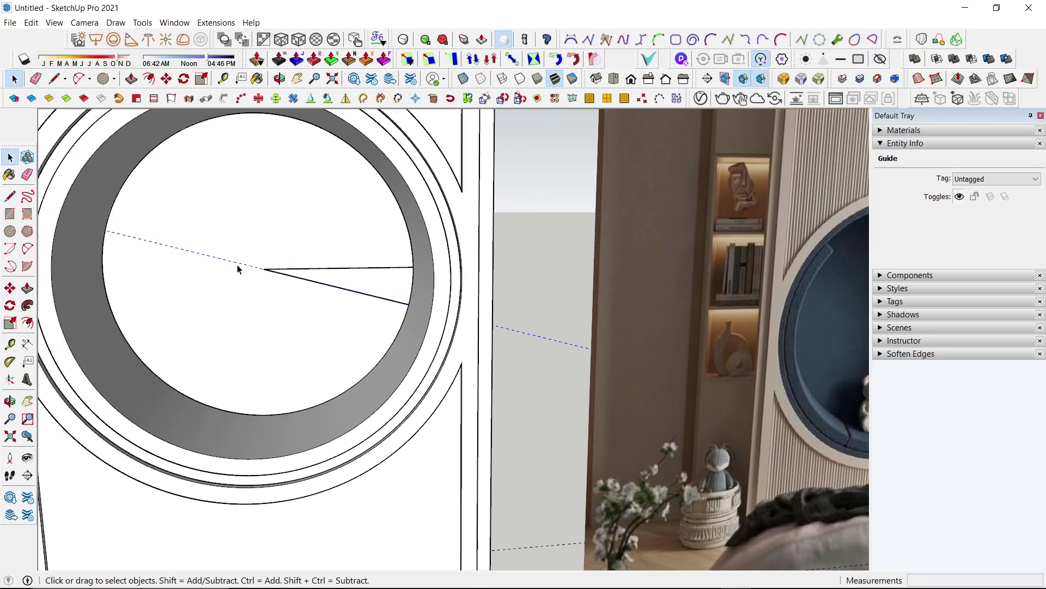
Swing the guide 30° upper-left and draw a second radius line to the inner ring edge
key(q)
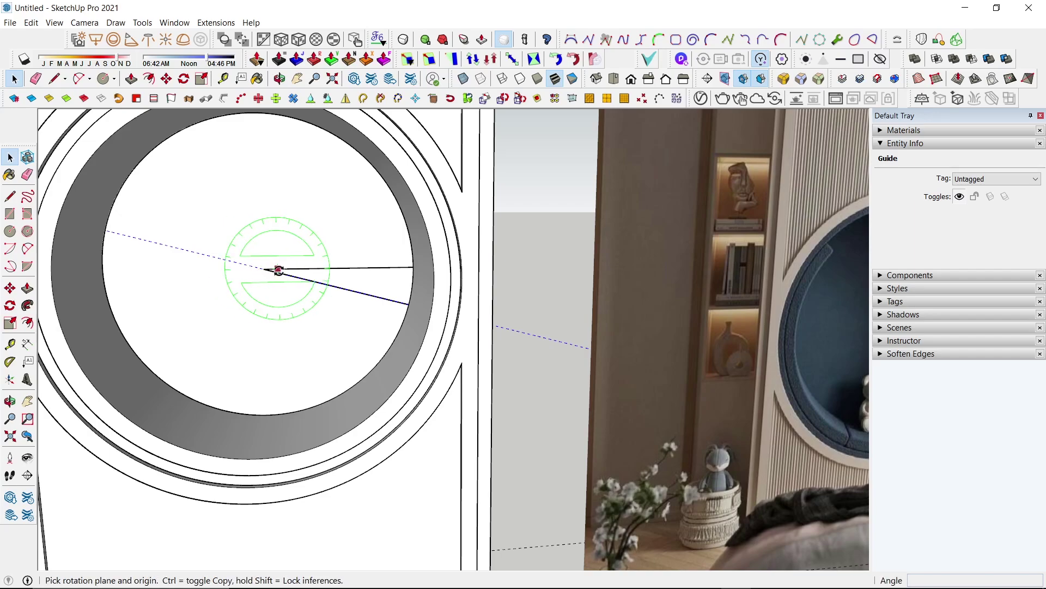
click(263, 269)
click(195, 251)
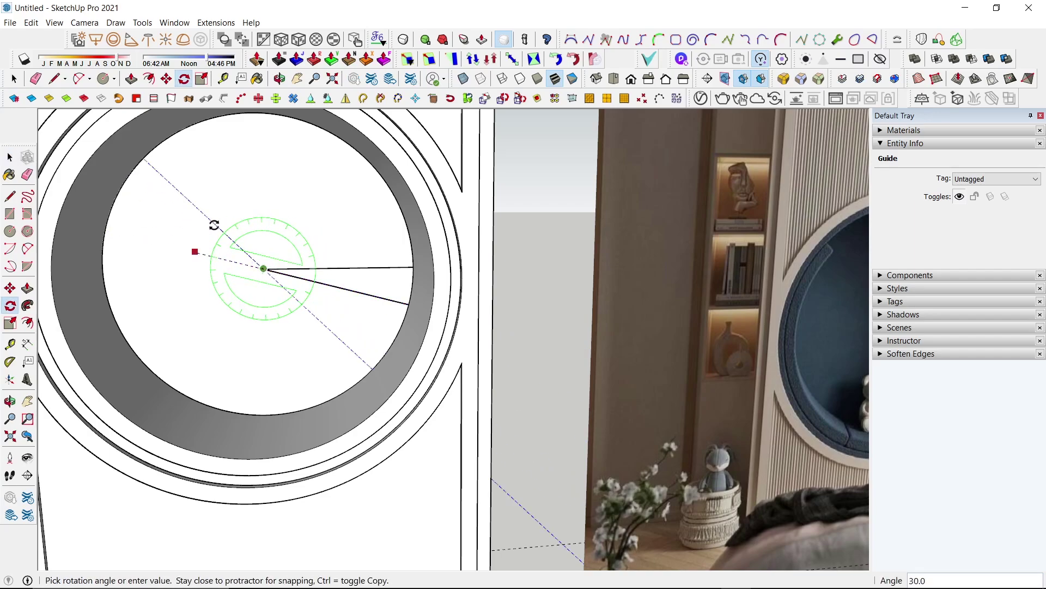
click(214, 224)
key(l)
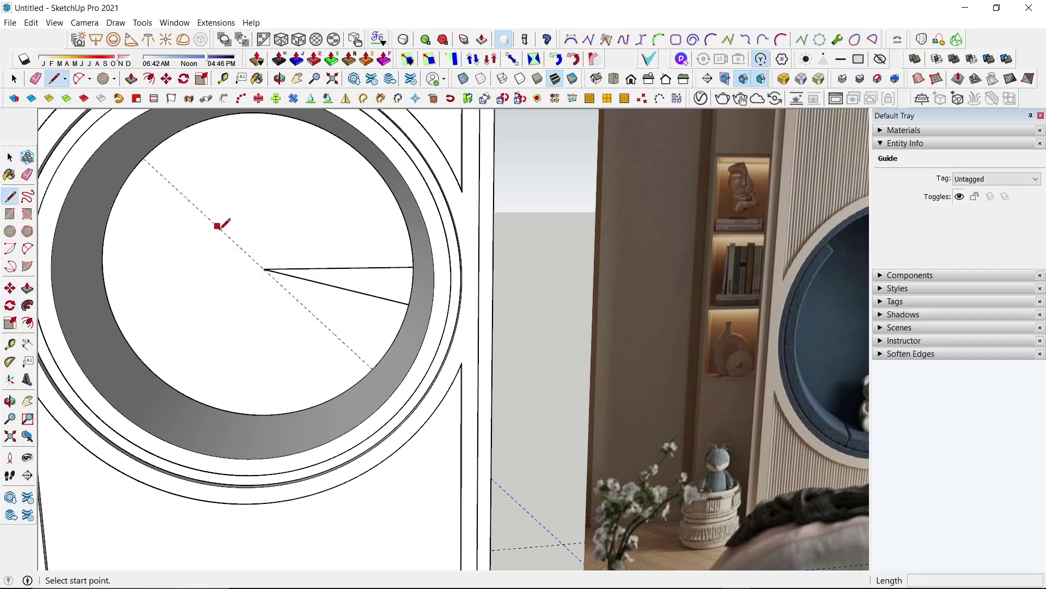
click(263, 268)
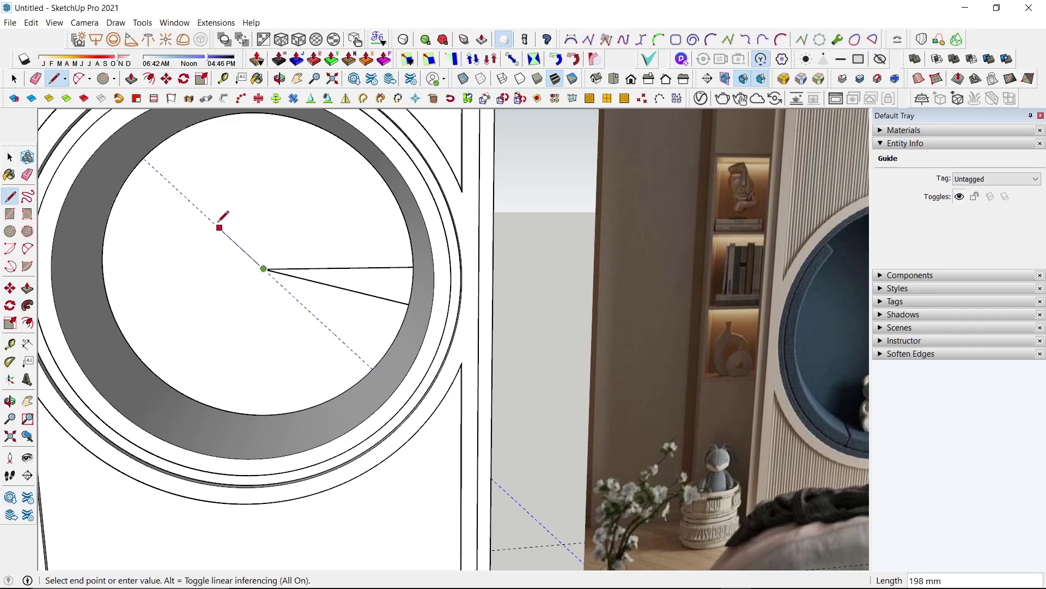
click(142, 158)
key(space)
scroll(227, 221, down, 3)
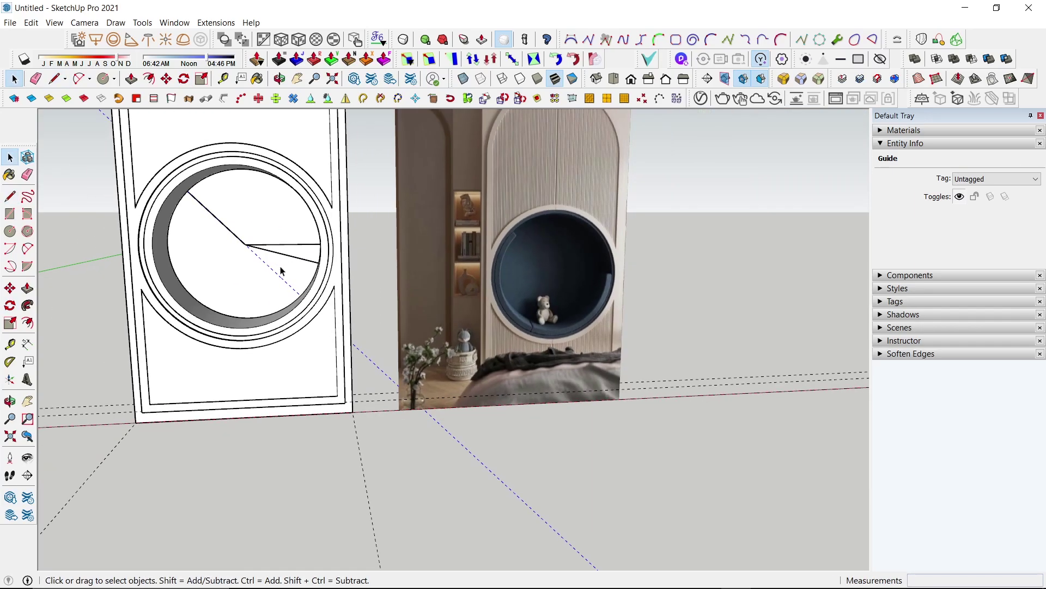
Erase the diagonal guide, delete the horizontal radius line, and select the two remaining radius lines
key(e)
click(278, 273)
key(space)
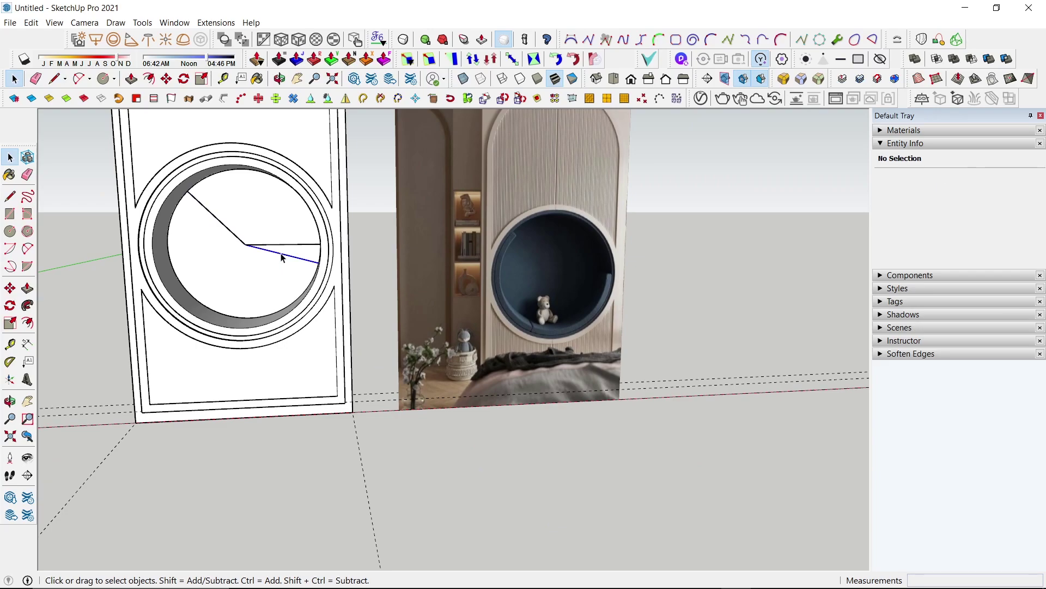
click(282, 257)
shift+click(297, 249)
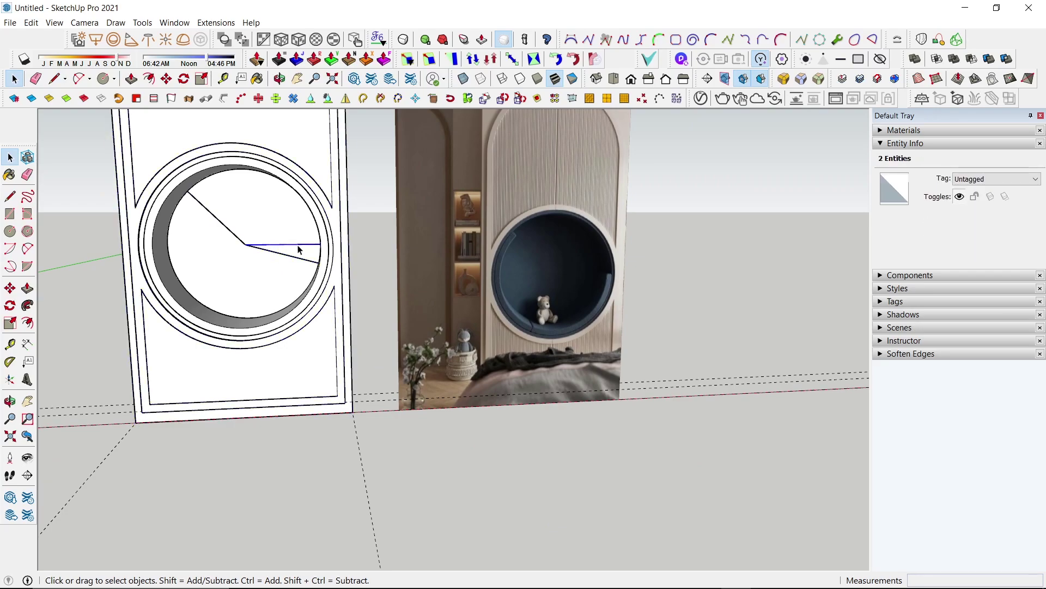
key(Delete)
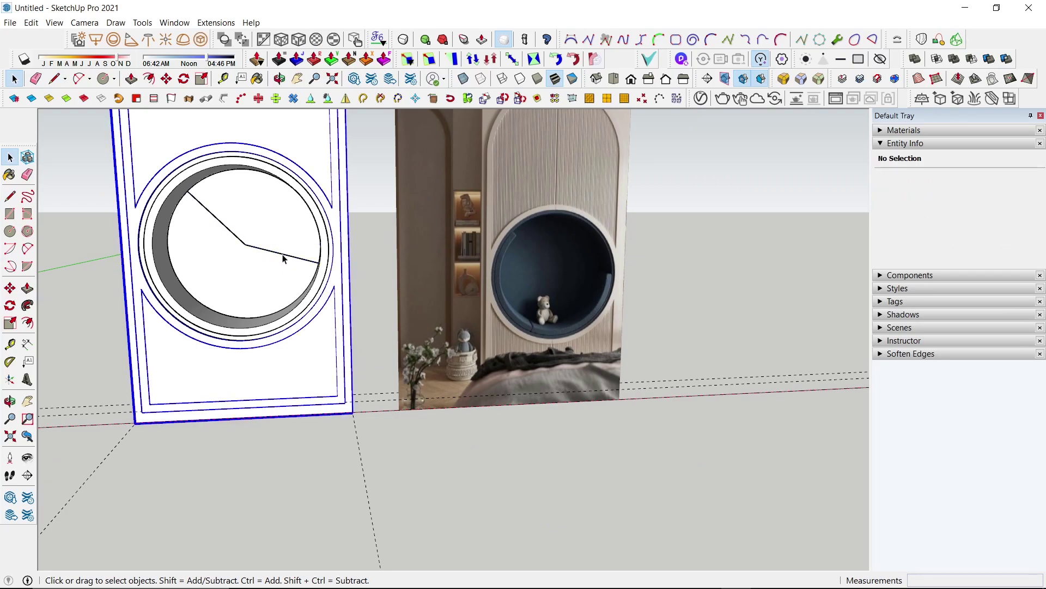
drag(283, 258, 240, 240)
Move the two radius lines 480 mm back along the green axis into the recess
middle_drag(282, 243, 201, 349)
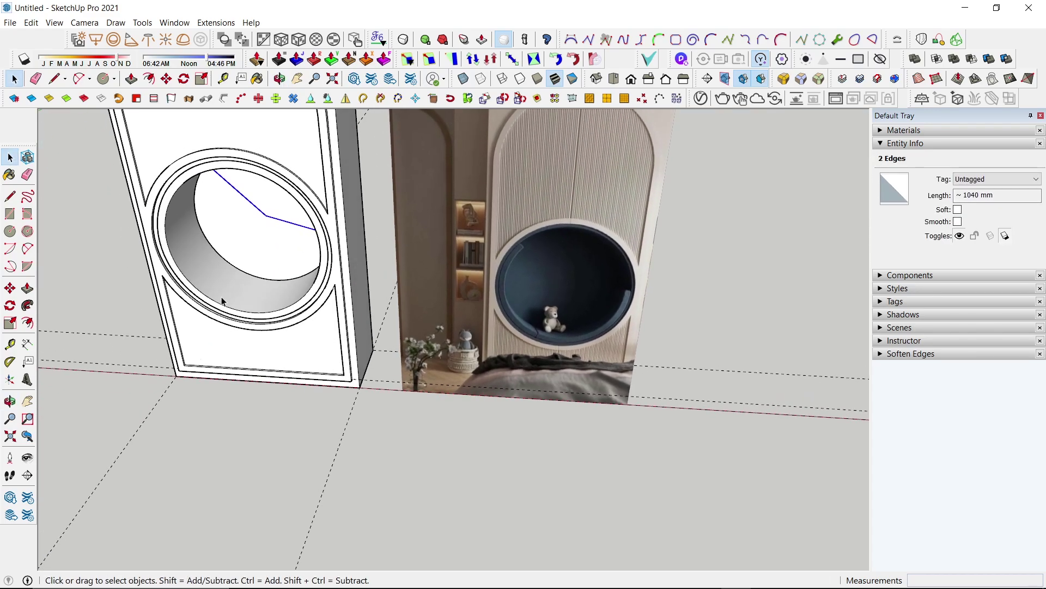
key(l)
key(m)
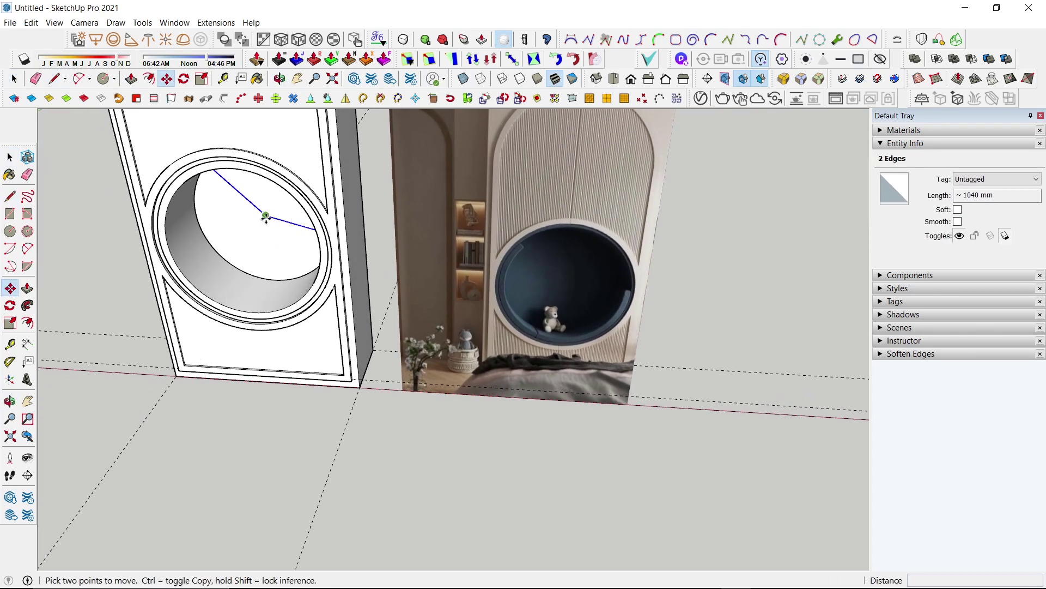
click(266, 216)
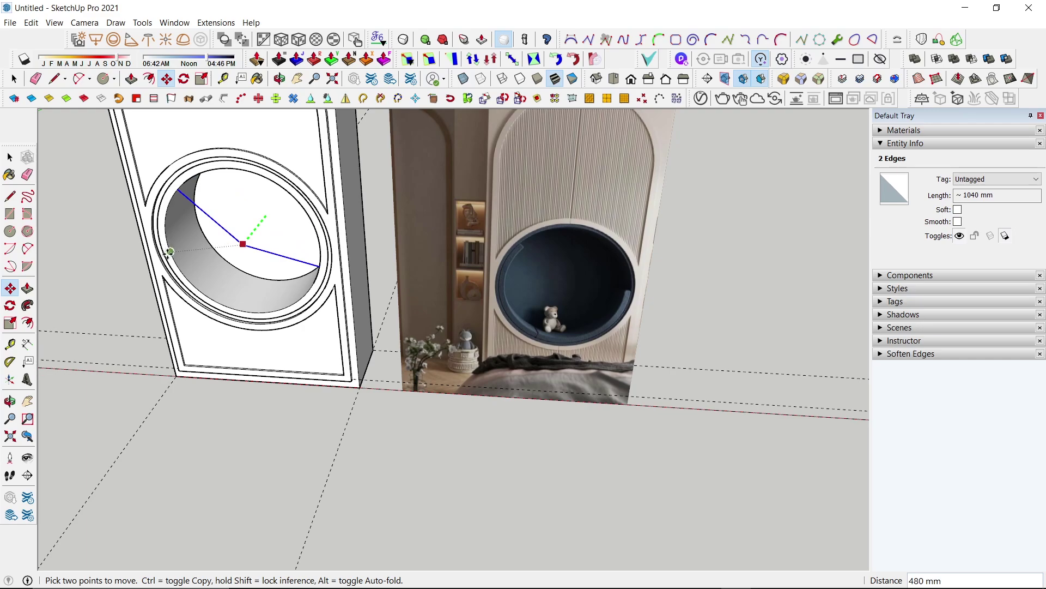
click(170, 252)
mouse_move(198, 252)
middle_down()
mouse_move(276, 169)
mouse_move(182, 240)
middle_up()
key(space)
scroll(184, 240, up, 2)
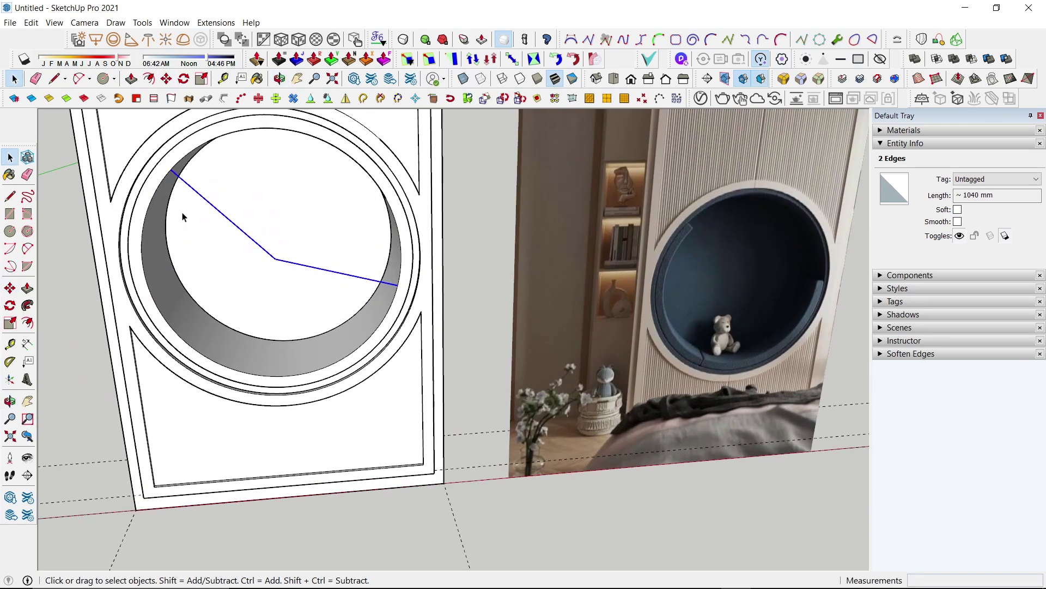
Inside the wardrobe group, draw a radial line from the ring's upper-left outer edge to the centre
scroll(154, 194, up, 1)
double_click(155, 191)
scroll(158, 188, up, 2)
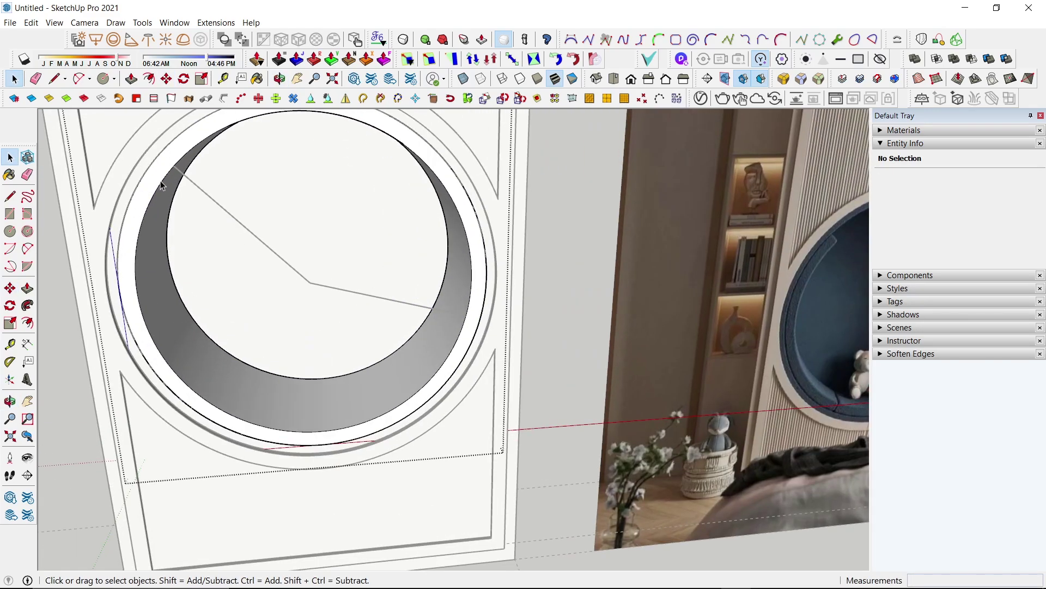
click(159, 179)
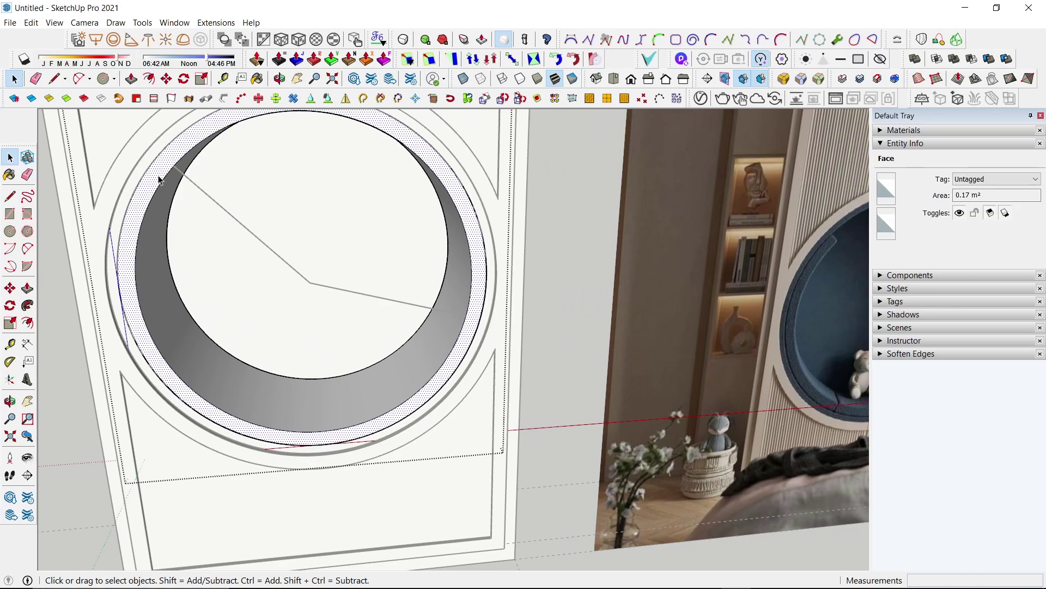
key(l)
click(206, 193)
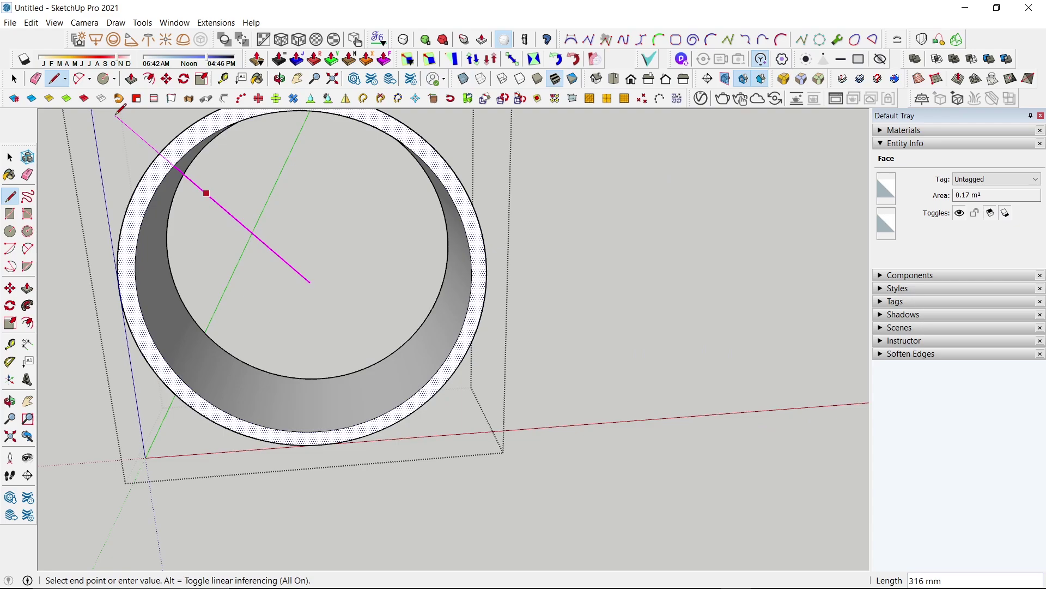
click(310, 281)
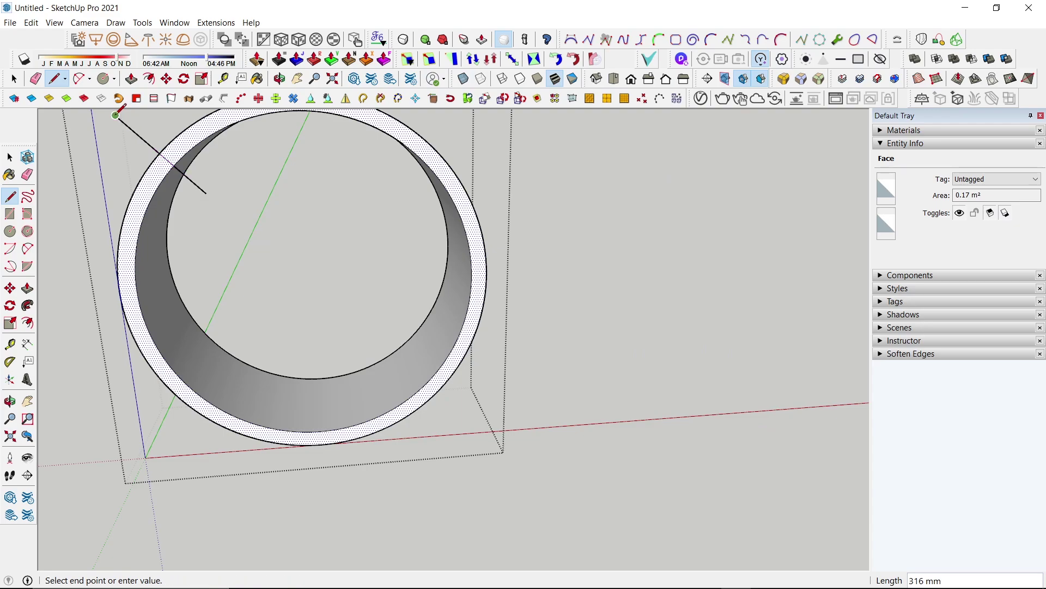
key(space)
scroll(309, 241, down, 2)
scroll(383, 300, up, 2)
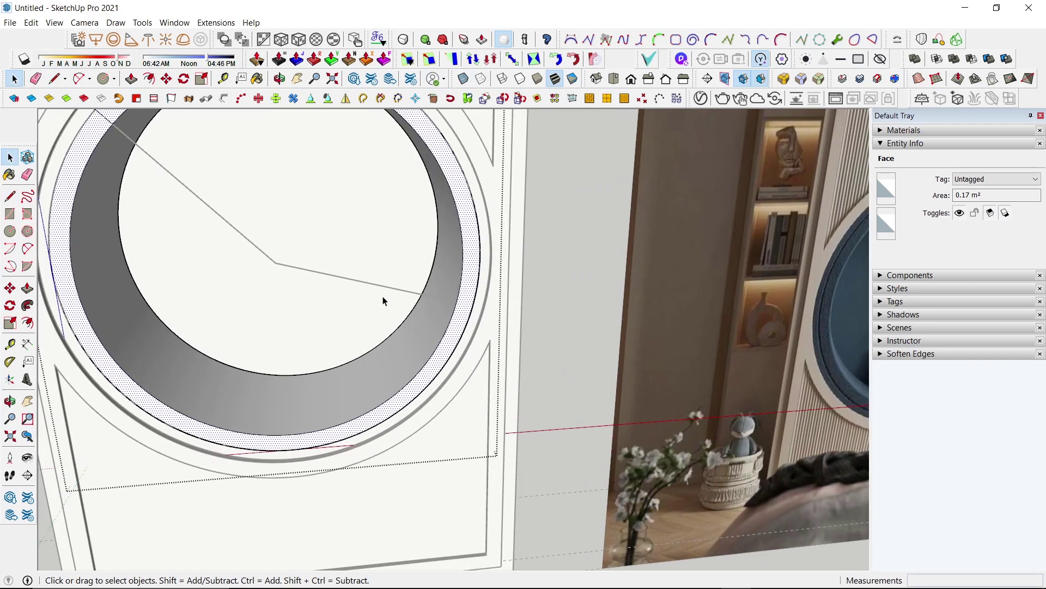
Abandon a second line and delete the 520 mm diagonal guide line
key(l)
click(379, 284)
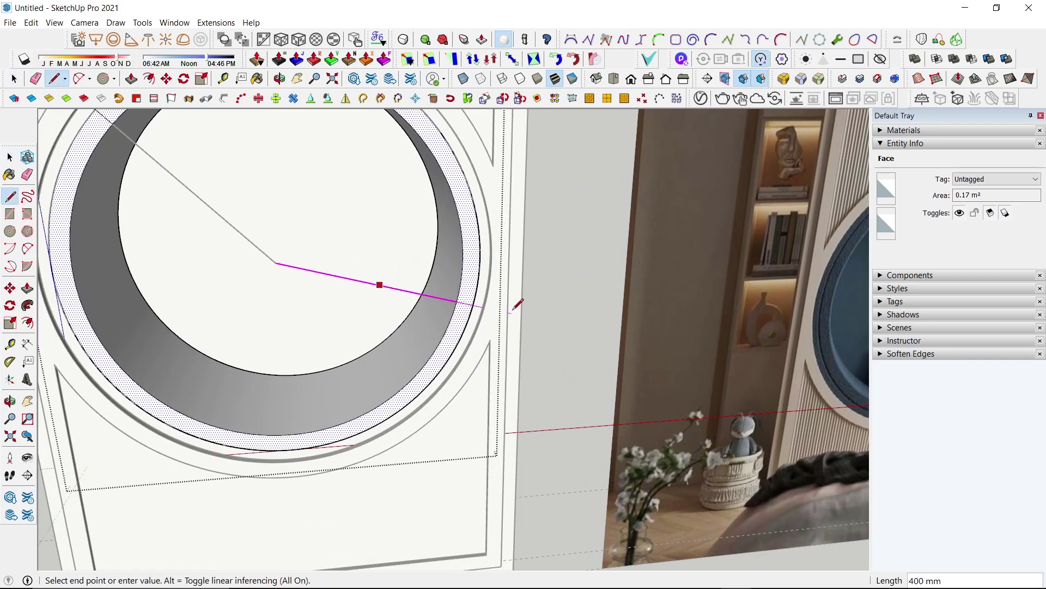
key(e)
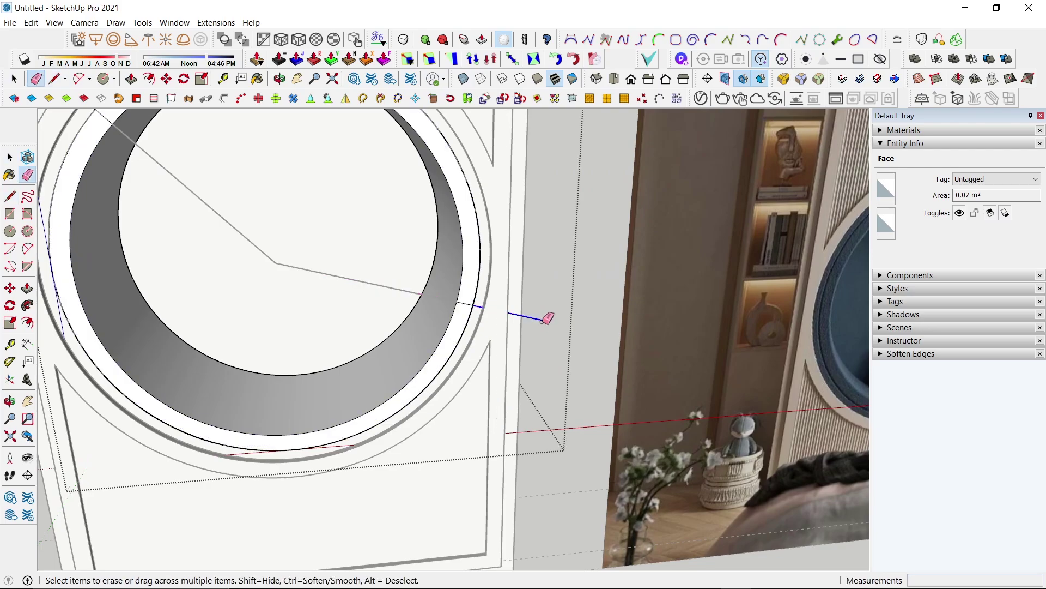
scroll(321, 254, down, 4)
scroll(222, 187, up, 3)
scroll(218, 177, up, 2)
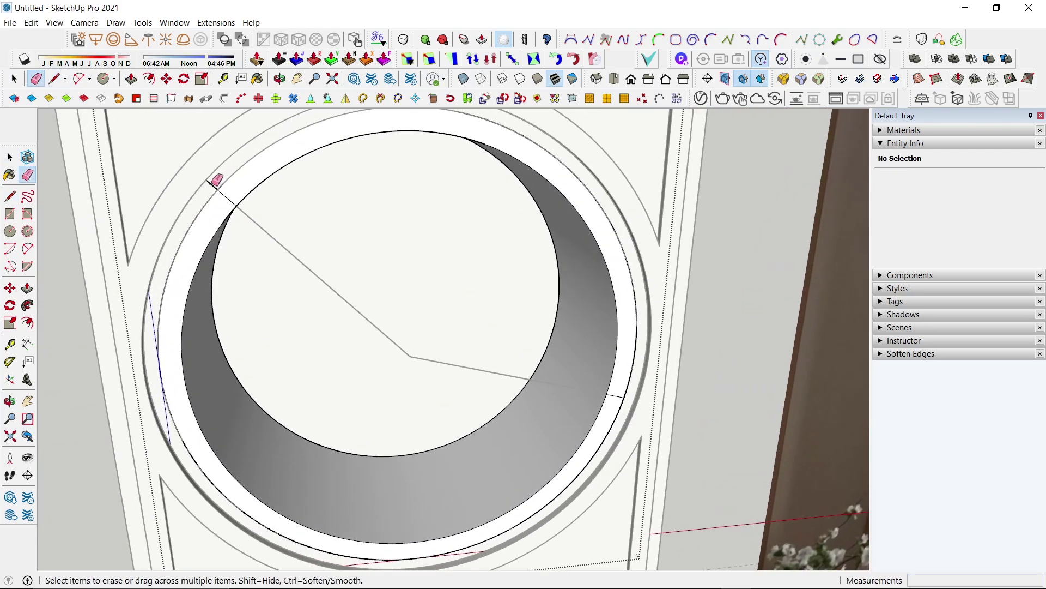
scroll(219, 186, up, 2)
key(space)
scroll(219, 185, down, 3)
click(293, 254)
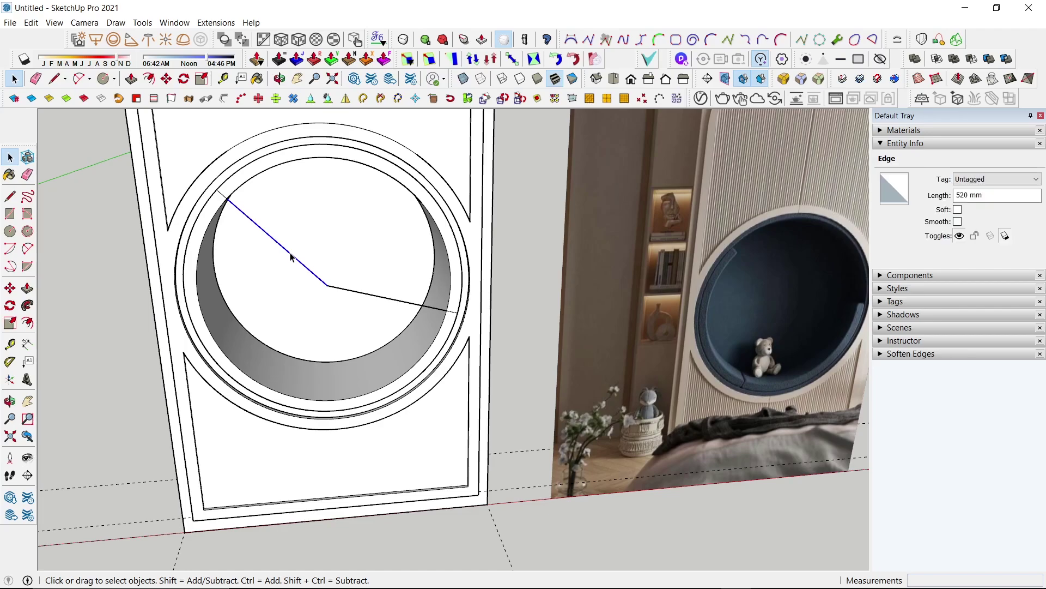
key(Delete)
Delete the centre segment and leftover line segments, undoing the last deletion
click(346, 289)
key(Delete)
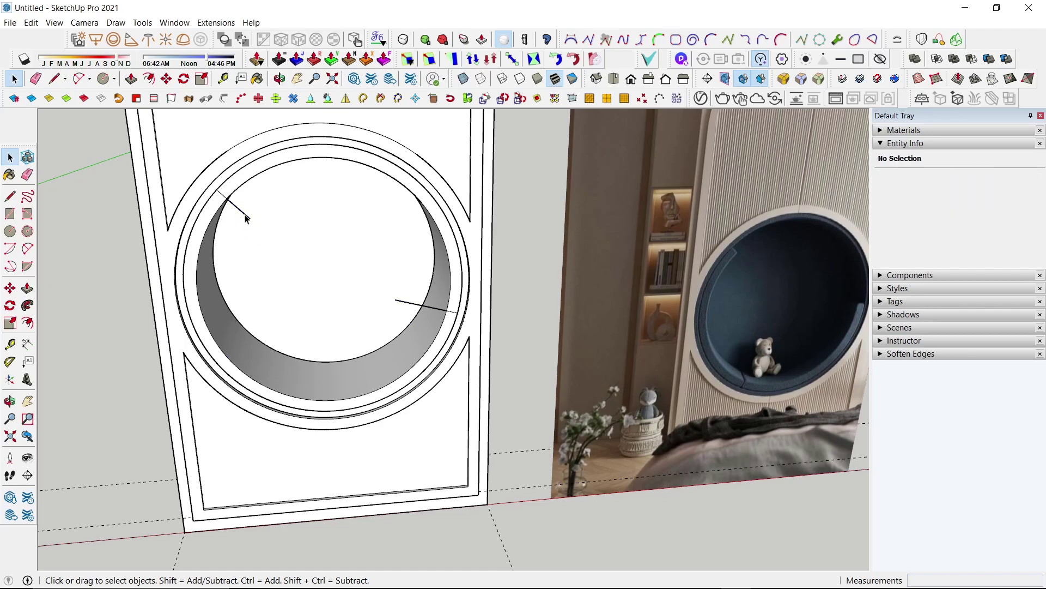
click(245, 218)
key(Delete)
key(ctrl+z)
Inside the ring group, erase the short stub within the inner circle
click(413, 308)
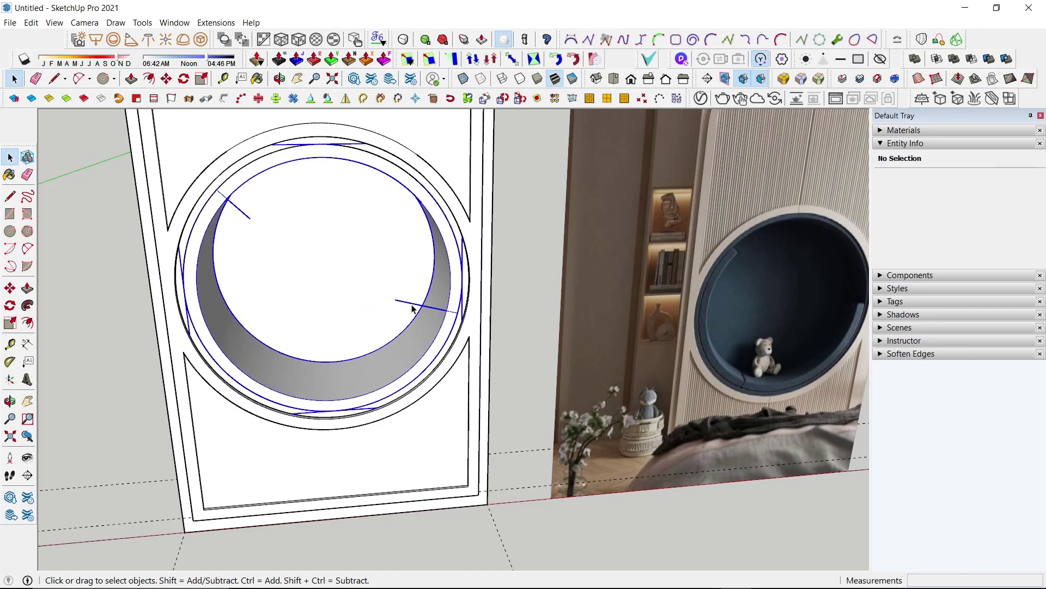
key(o)
mouse_move(467, 316)
mouse_down()
mouse_move(438, 331)
mouse_move(432, 308)
mouse_up()
key(space)
double_click(430, 308)
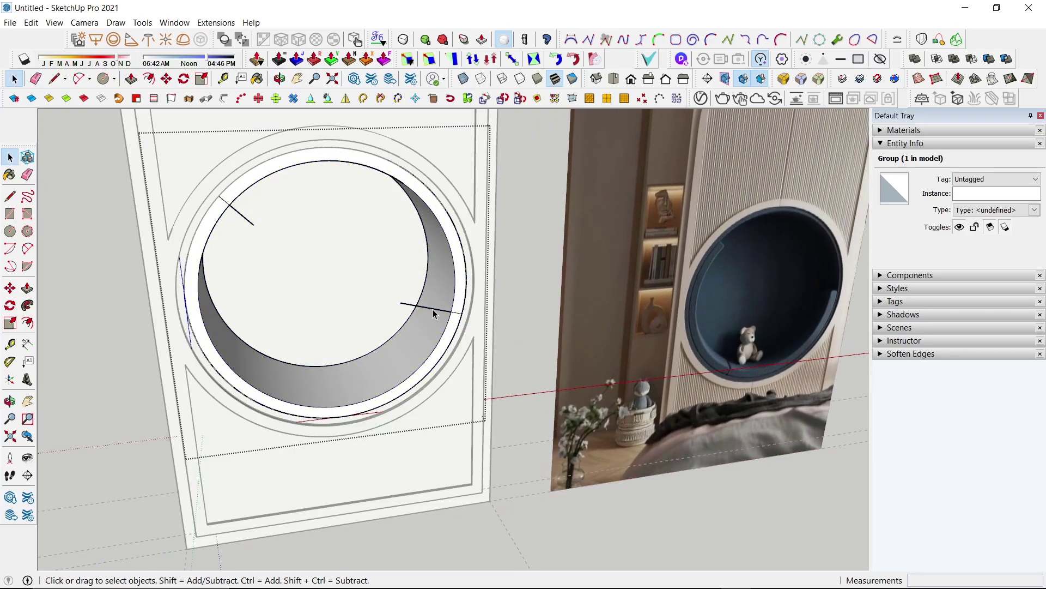
key(e)
click(247, 227)
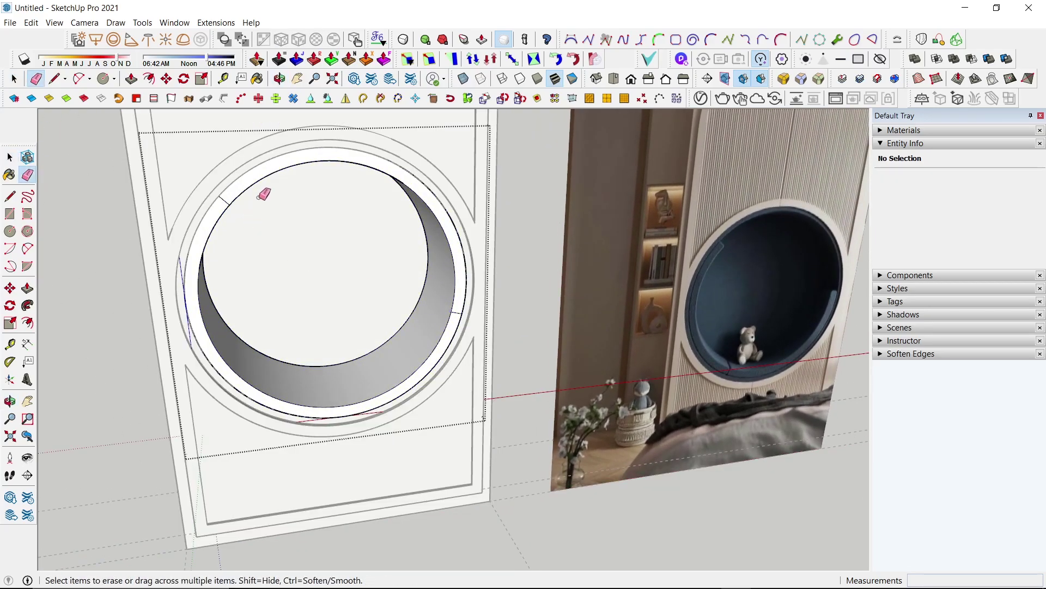
Push the cut top segment of the ring back 480 mm
key(p)
click(261, 179)
middle_drag(271, 275, 294, 288)
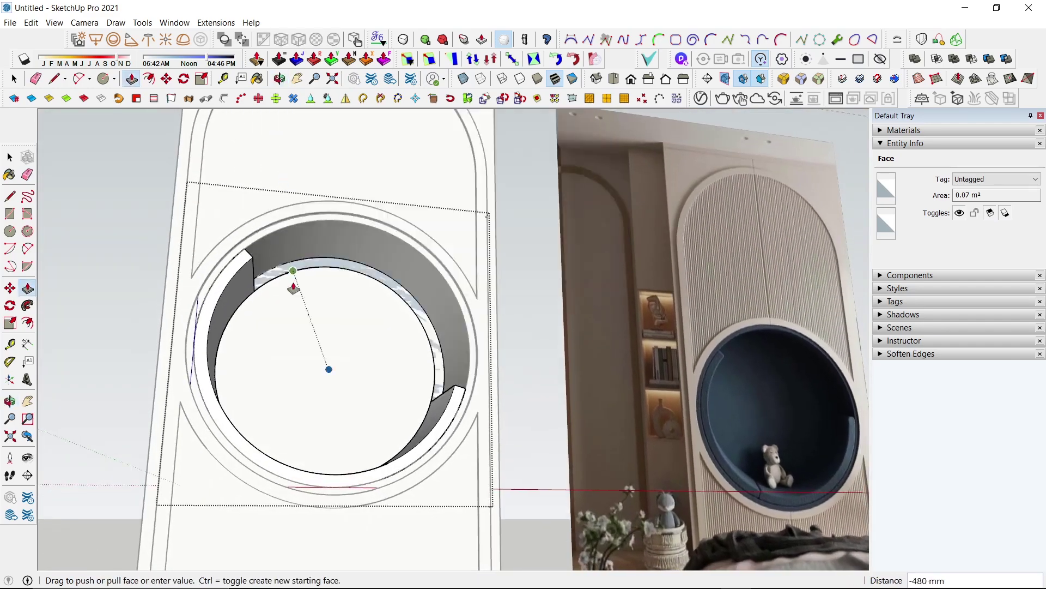
click(299, 357)
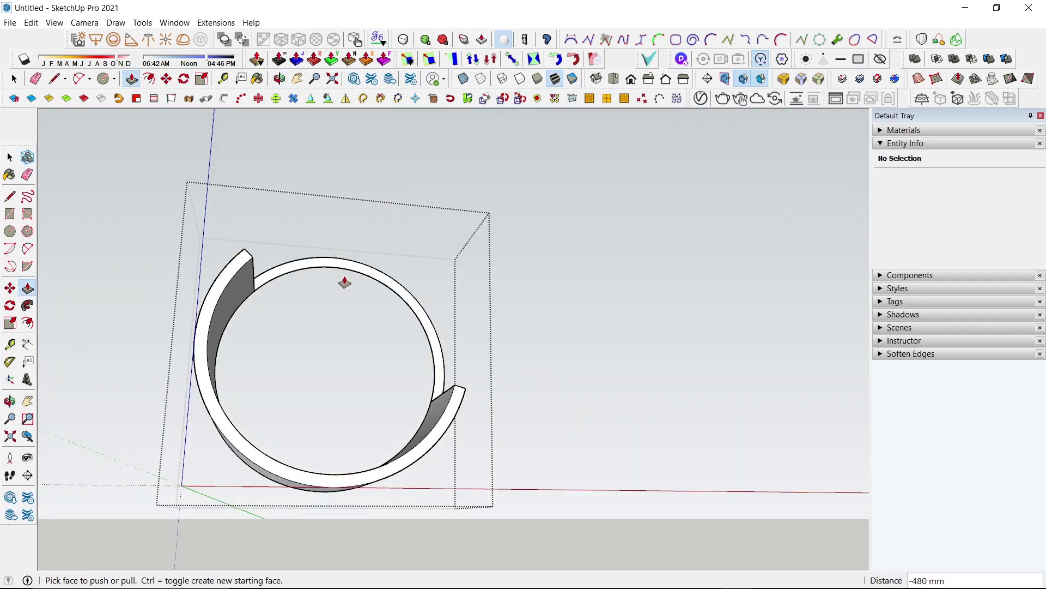
Erase the leftover outer and inner circle edges and ring face, then zoom to the arc end
key(e)
drag(354, 249, 354, 281)
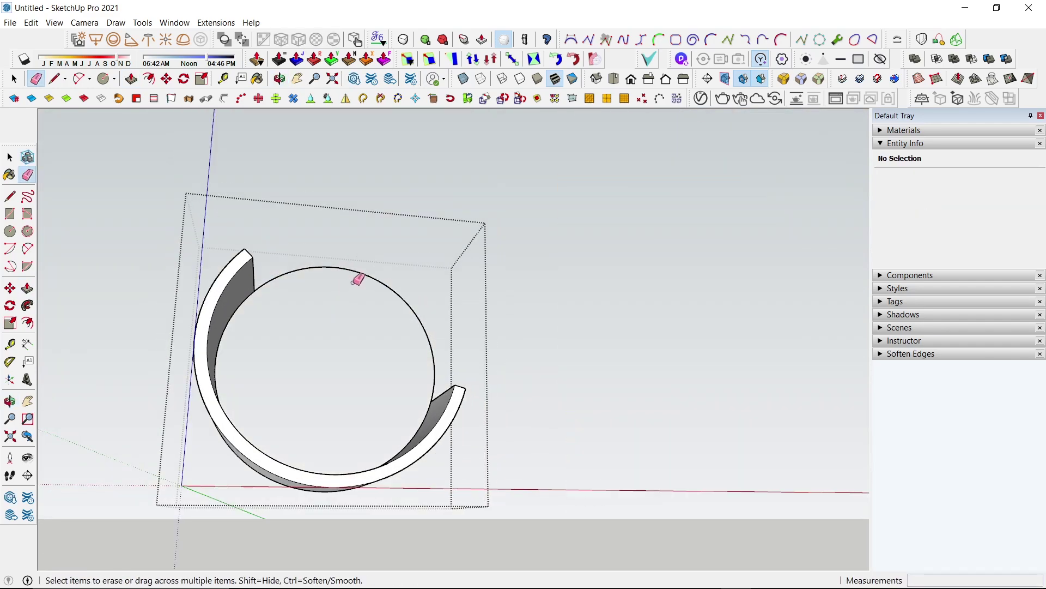
click(318, 266)
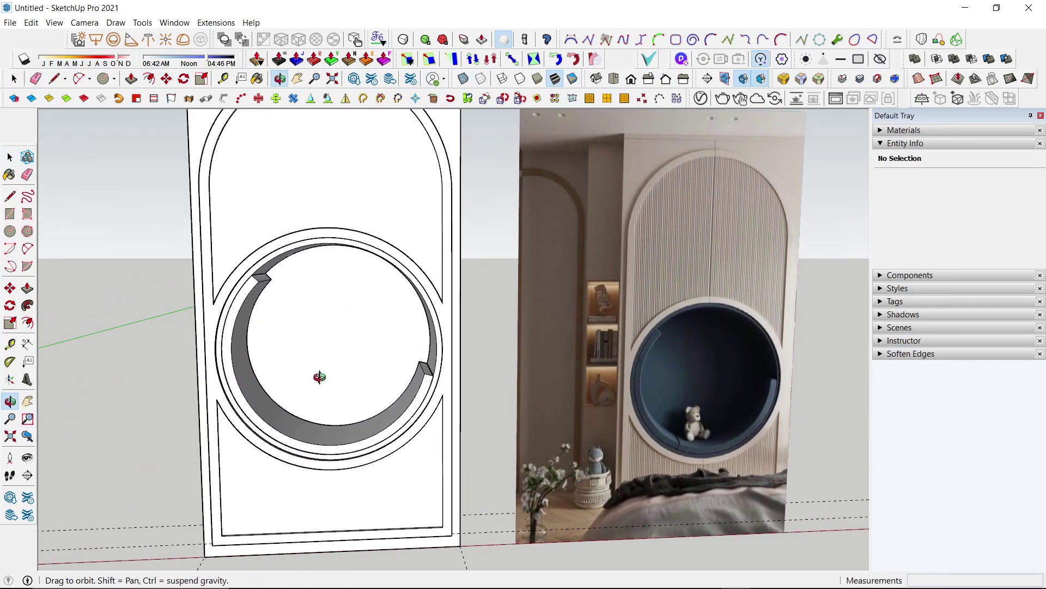
key(space)
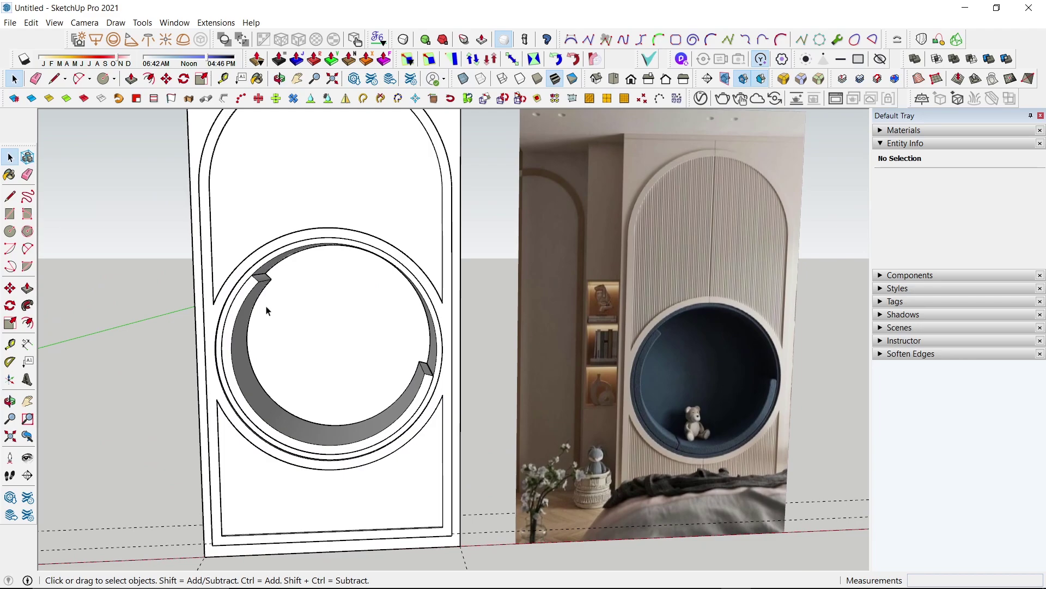
scroll(270, 284, up, 2)
scroll(270, 284, up, 2)
scroll(270, 284, up, 4)
scroll(270, 283, up, 2)
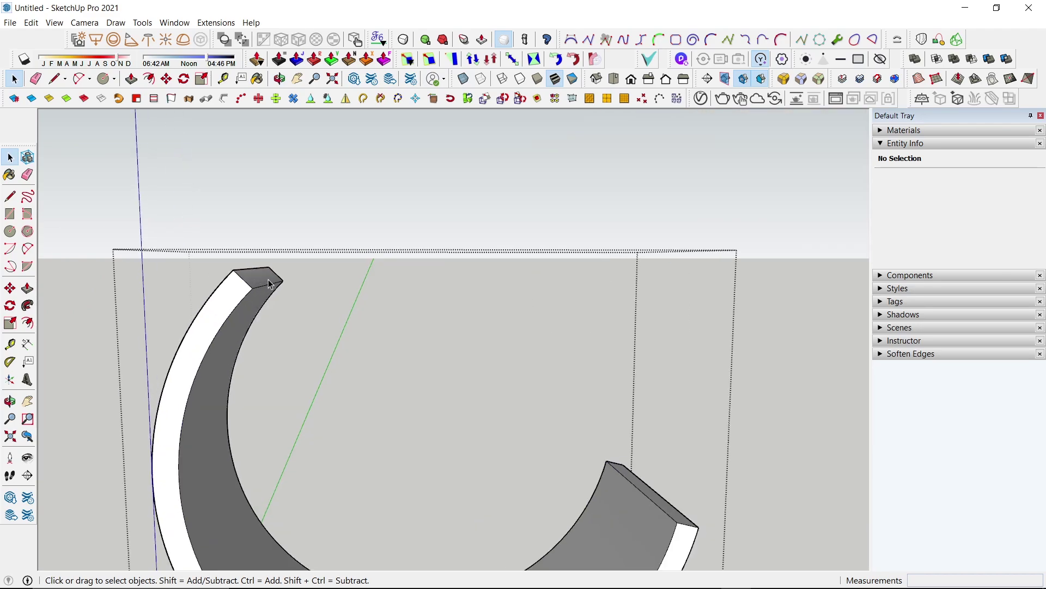
click(259, 269)
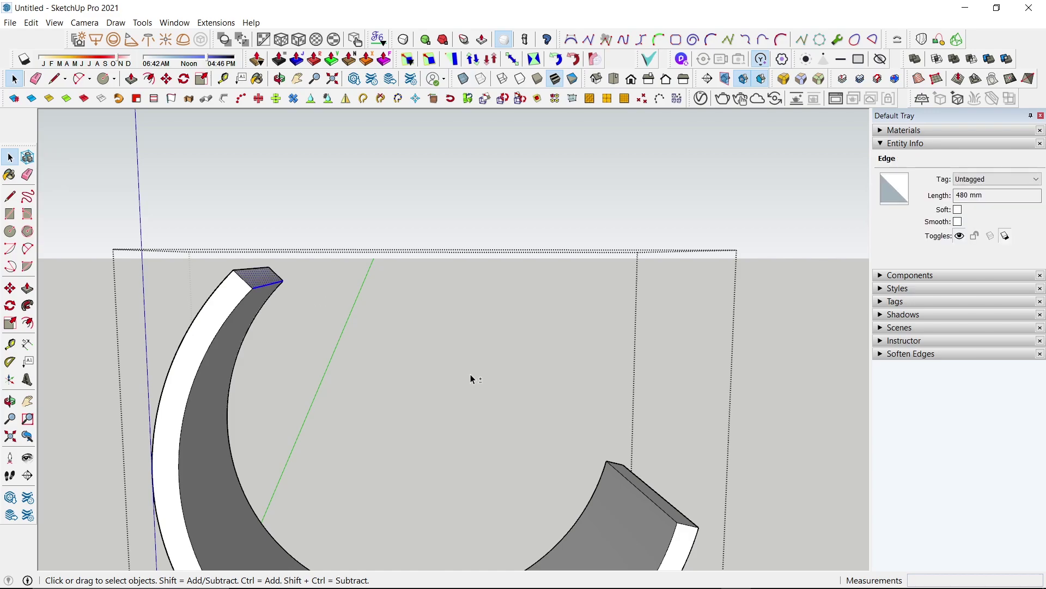
Draw a line between the arc-end corners to close the C-trim's open end face
triple_click(269, 292)
mouse_move(257, 269)
middle_down()
mouse_move(289, 360)
mouse_move(252, 304)
middle_up()
click(251, 301)
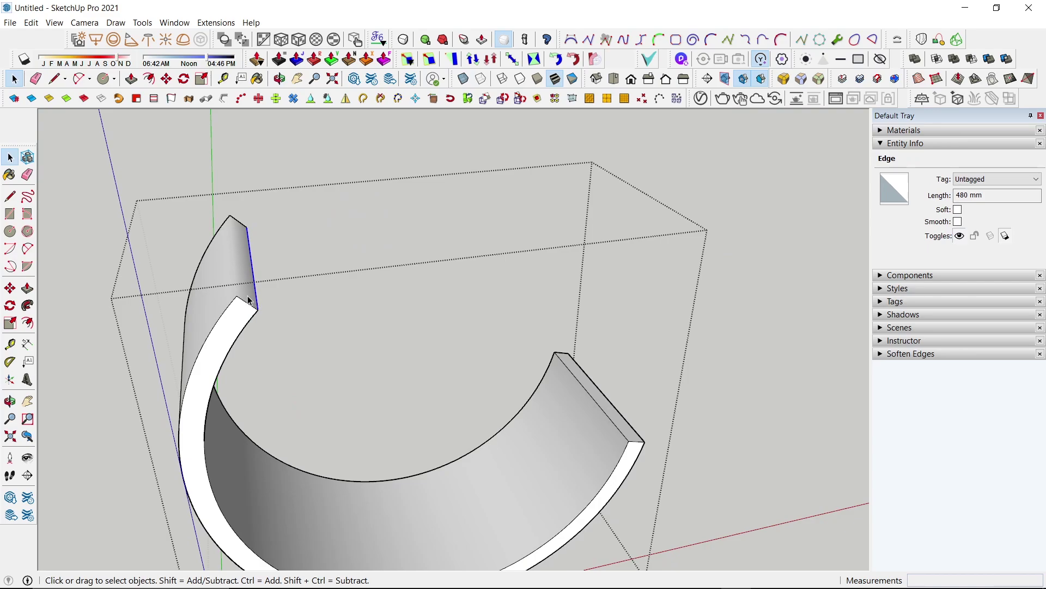
key(l)
click(237, 295)
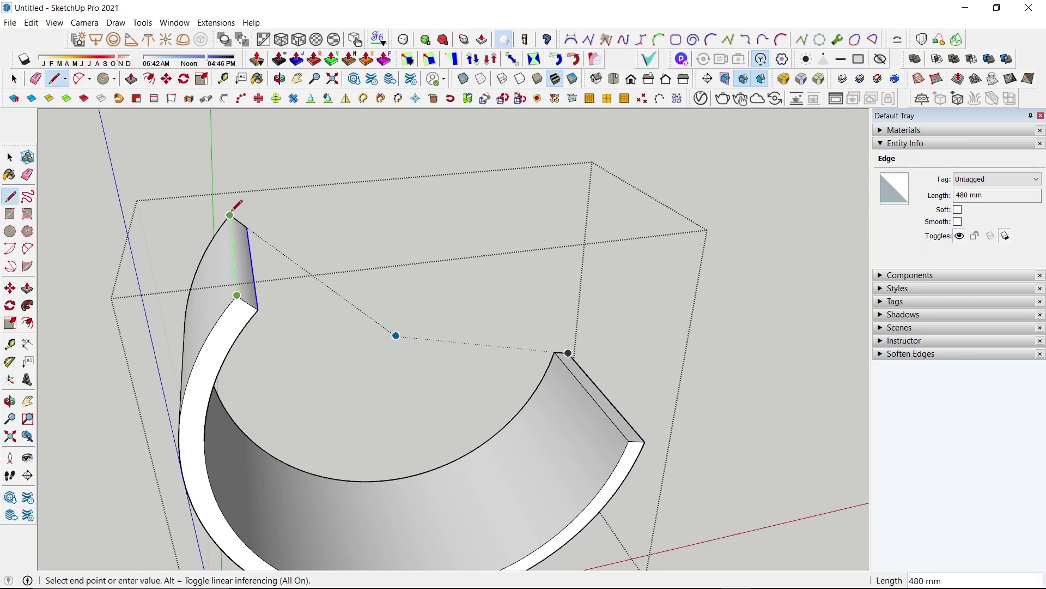
click(230, 215)
key(space)
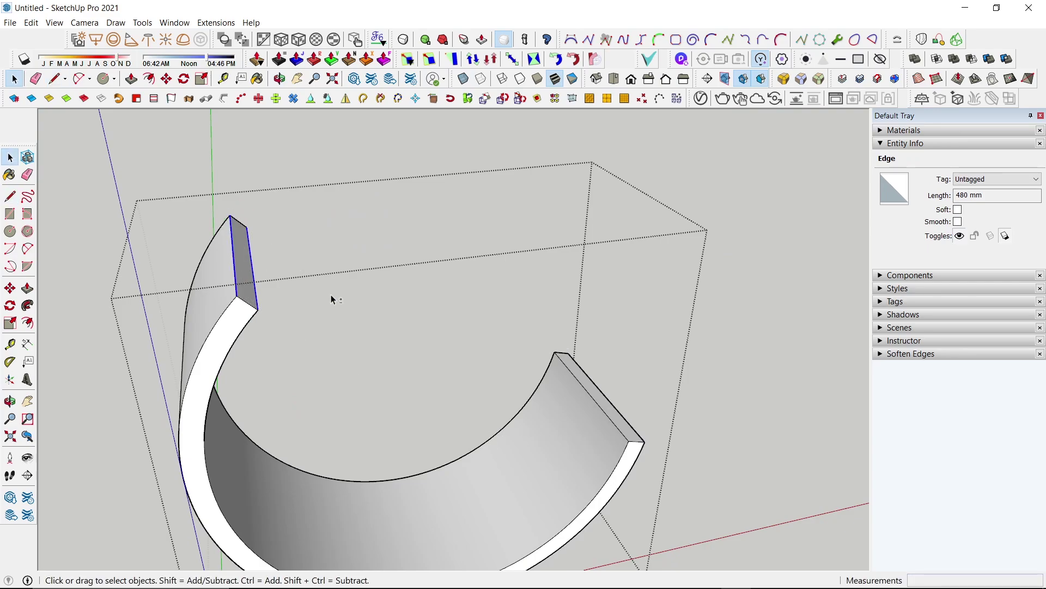
Add the end strip and lower rim edges to the selection of 480 mm edges
mouse_move(331, 299)
middle_down()
mouse_move(96, 289)
mouse_move(299, 332)
middle_up()
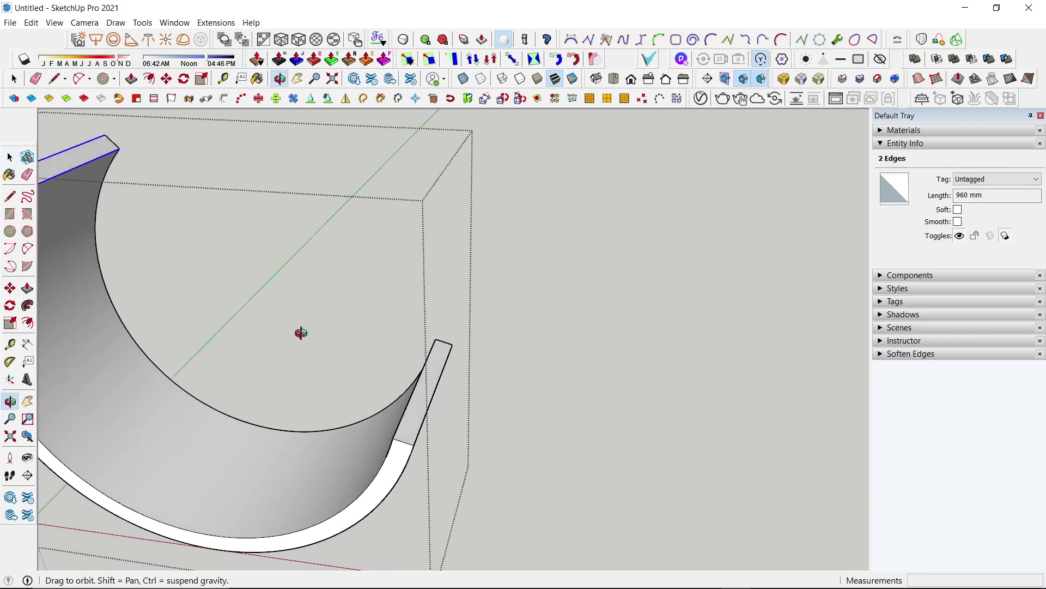
shift+click(411, 391)
mouse_move(411, 392)
middle_down()
mouse_move(423, 397)
mouse_move(369, 404)
middle_up()
shift+click(373, 404)
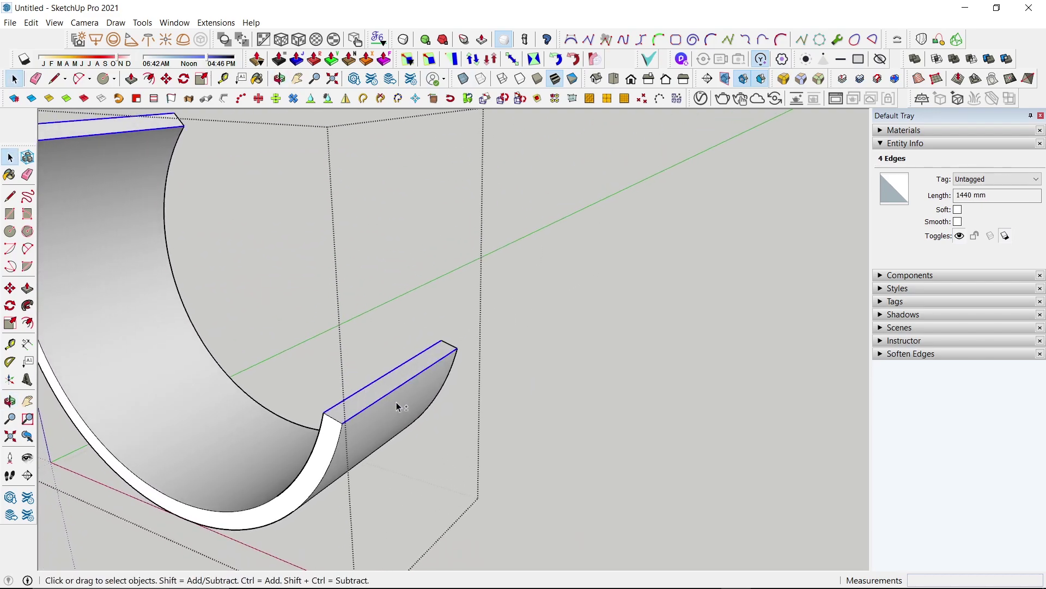
Apply RoundCorner with a 10 mm offset to the selected rim edges and generate the fillet
click(784, 79)
click(338, 139)
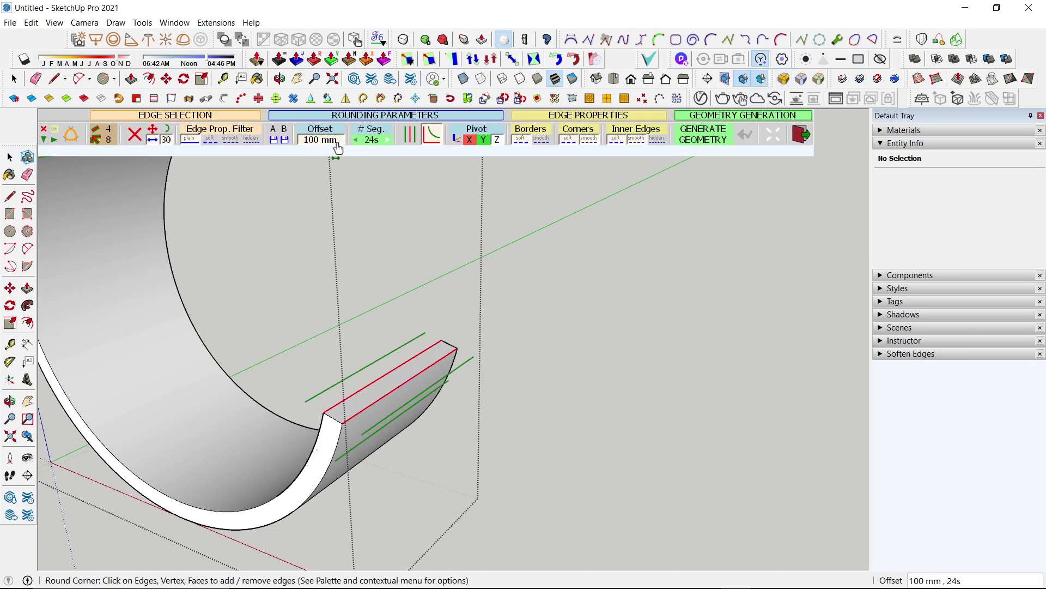
text(10)
key(Return)
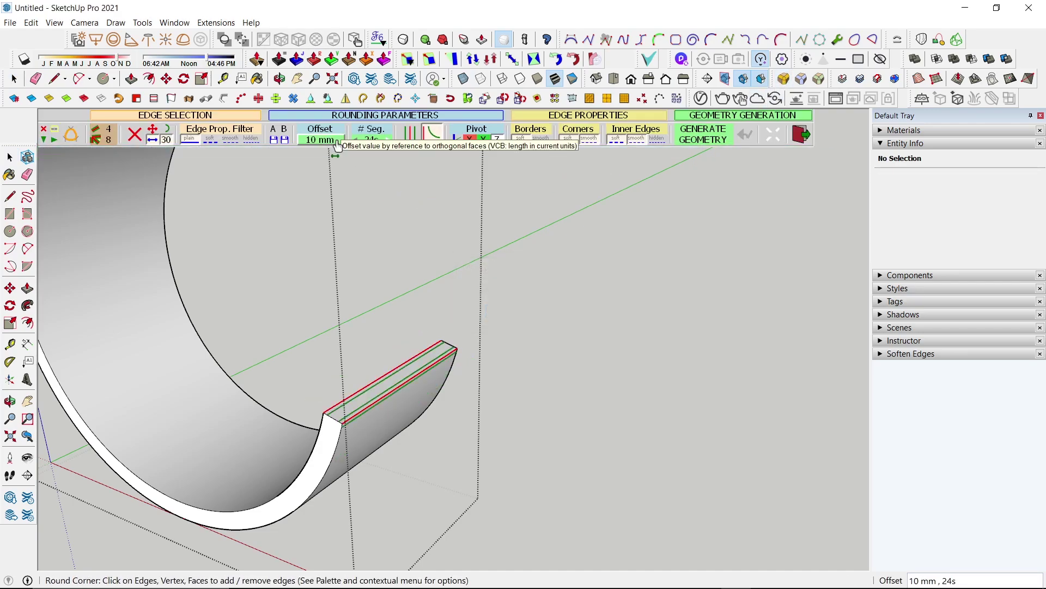
click(675, 400)
scroll(661, 424, down, 5)
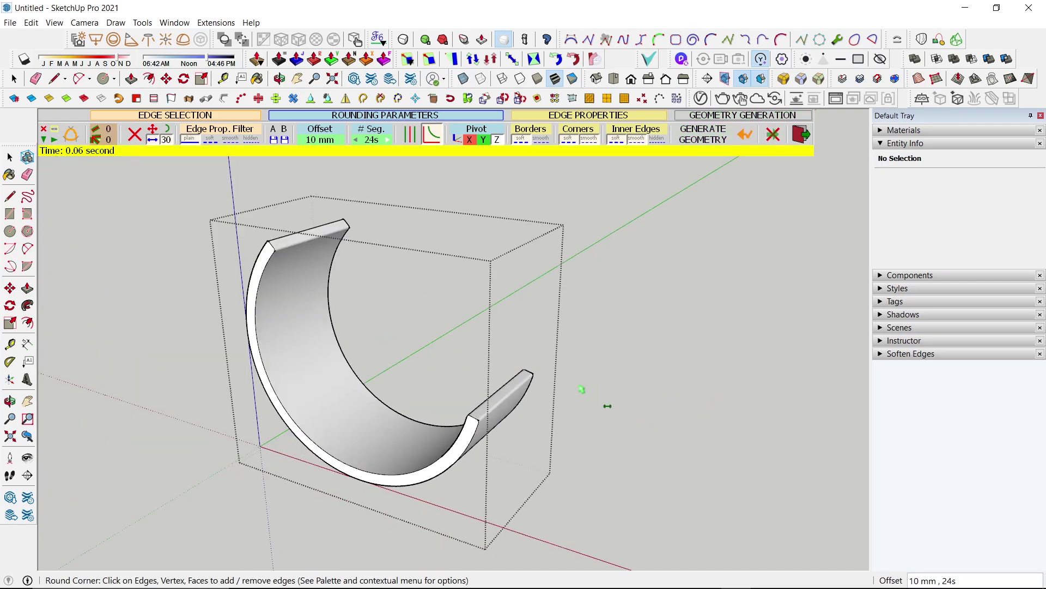
scroll(467, 407, up, 5)
scroll(437, 402, up, 2)
scroll(430, 393, up, 2)
scroll(430, 393, up, 1)
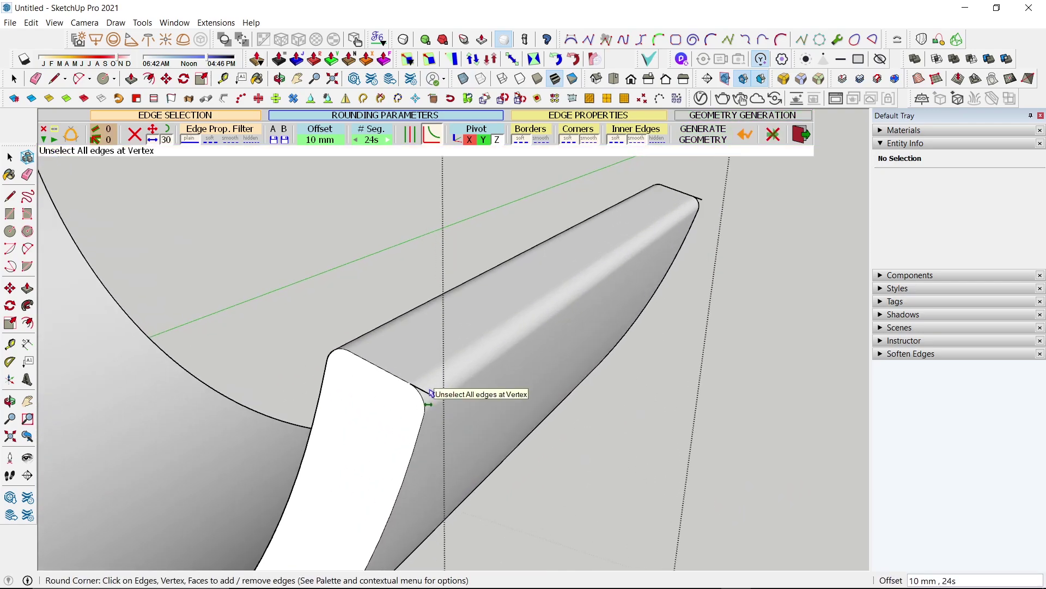
Select the rounded ring surface, zoom in, and test the curve's endpoint with the Line tool
key(r)
key(e)
key(space)
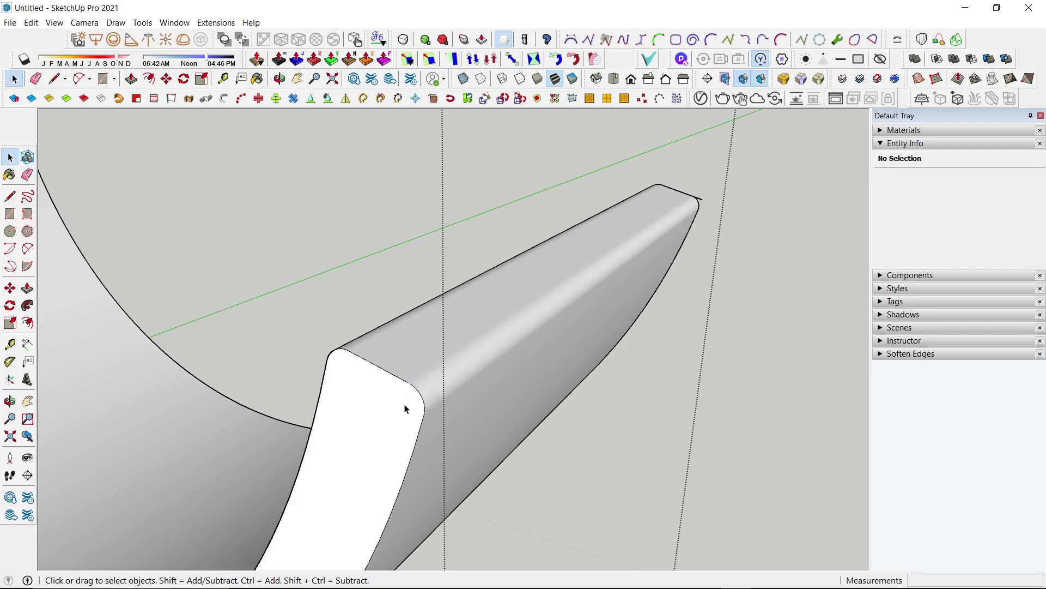
click(420, 365)
scroll(419, 366, up, 2)
scroll(411, 384, up, 2)
scroll(409, 388, up, 2)
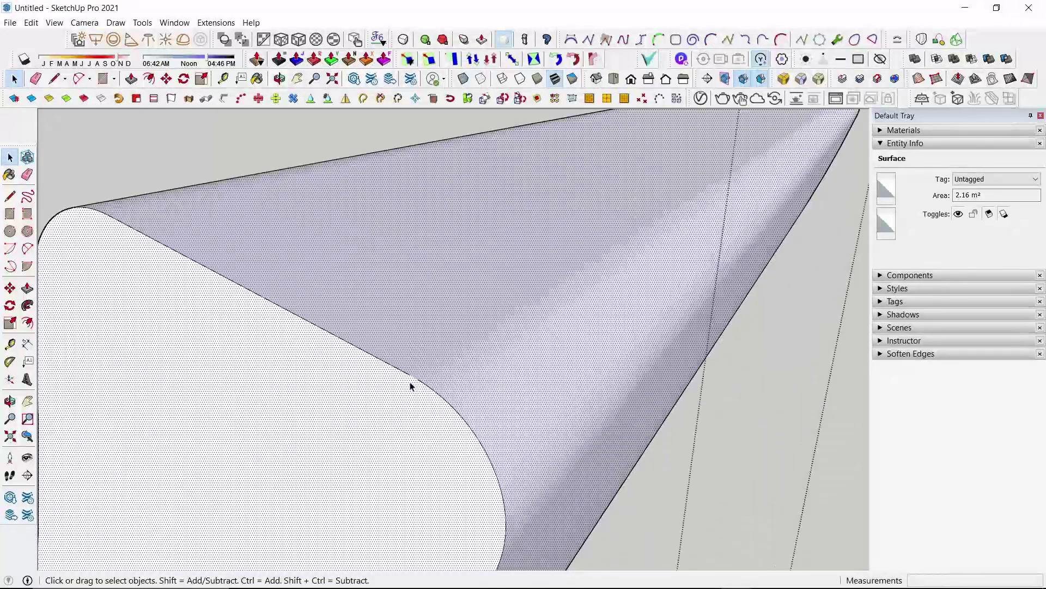
key(l)
click(424, 379)
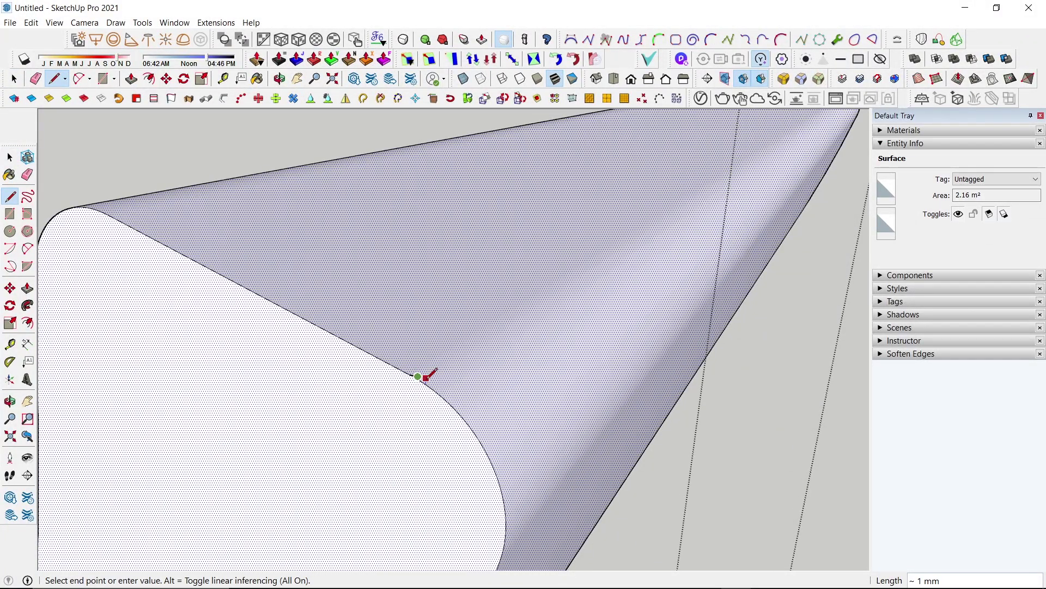
click(424, 378)
click(423, 378)
Orbit to the bar's rounded end and erase the stray edge at its corner
key(space)
scroll(424, 378, down, 3)
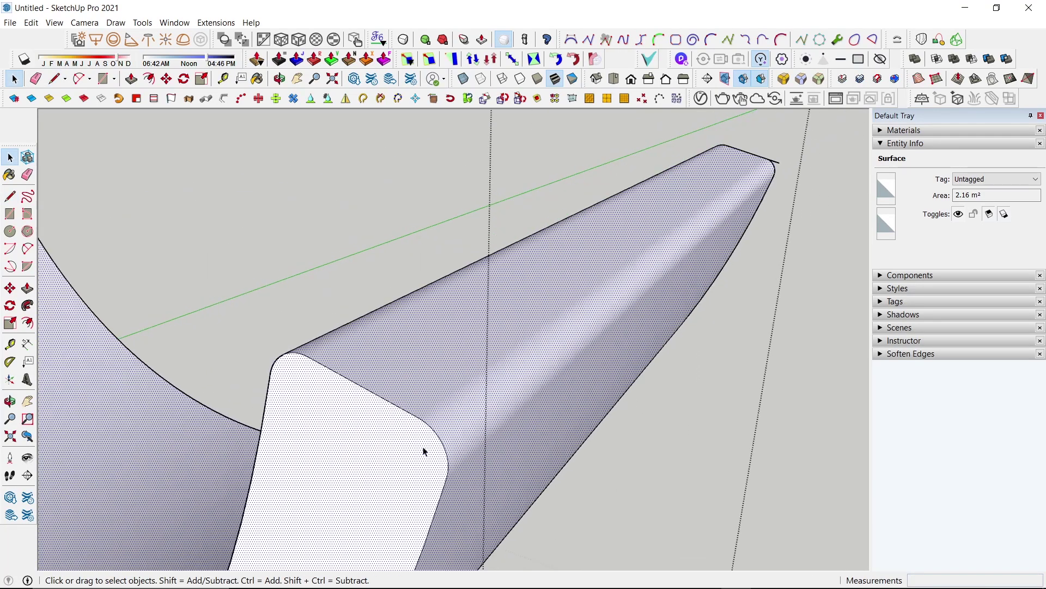
middle_drag(426, 451, 687, 290)
scroll(684, 273, up, 2)
scroll(679, 245, up, 2)
key(e)
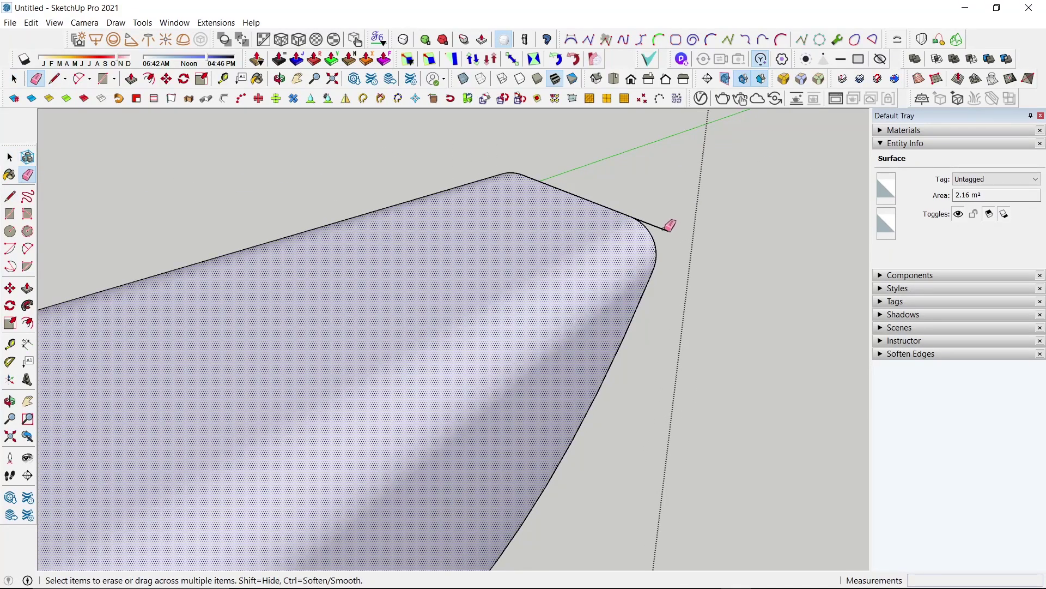
click(666, 225)
scroll(602, 305, down, 3)
scroll(518, 357, down, 3)
scroll(594, 333, down, 3)
Orbit to the ring's other end and test its corner point with the Line tool
middle_drag(594, 332, 70, 427)
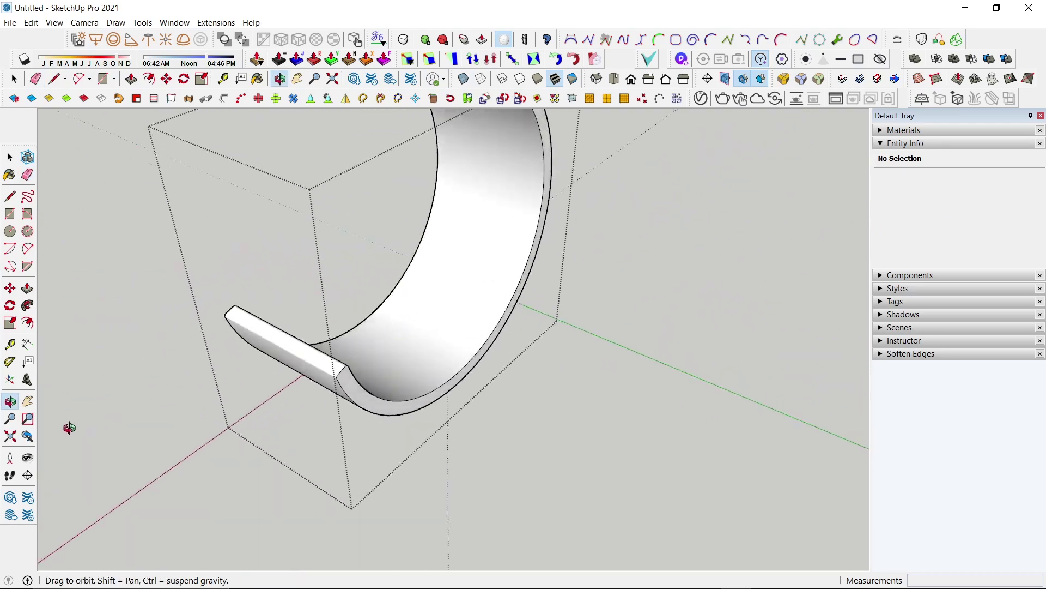
scroll(339, 374, up, 3)
scroll(385, 351, up, 3)
scroll(355, 359, up, 3)
scroll(357, 360, up, 2)
key(l)
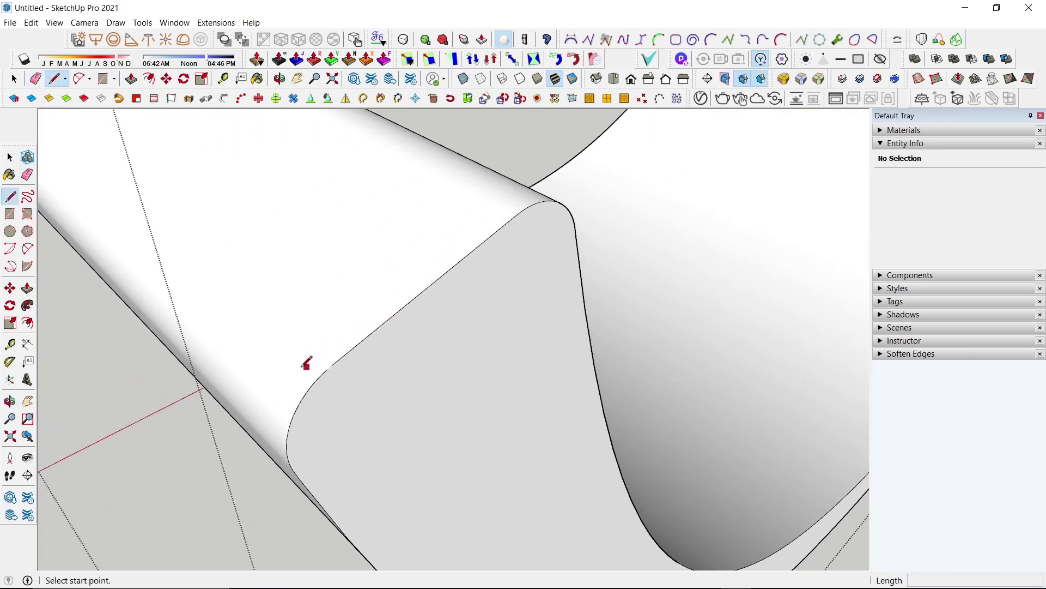
click(330, 366)
key(space)
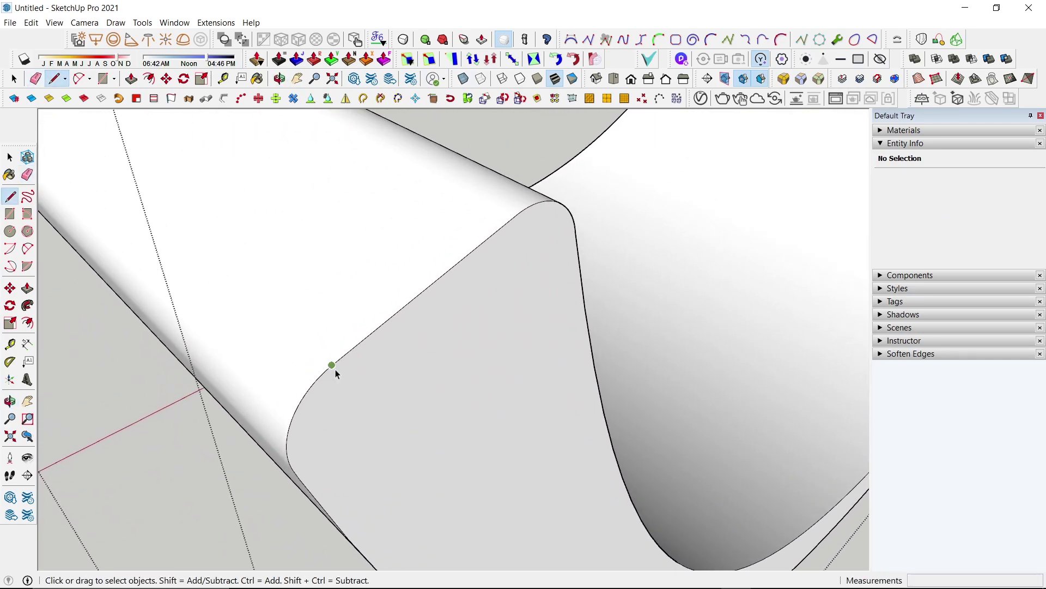
Erase the stray lines at that end's corner tip
scroll(305, 459, down, 3)
scroll(305, 425, down, 3)
scroll(445, 278, down, 2)
scroll(443, 304, up, 3)
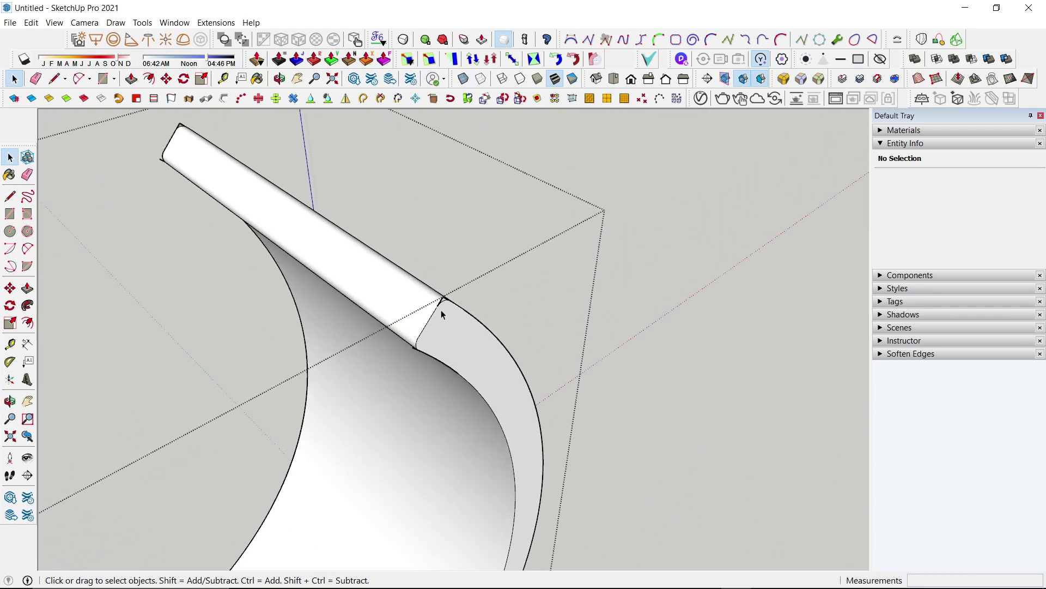
scroll(444, 303, up, 2)
middle_drag(444, 303, 465, 205)
key(e)
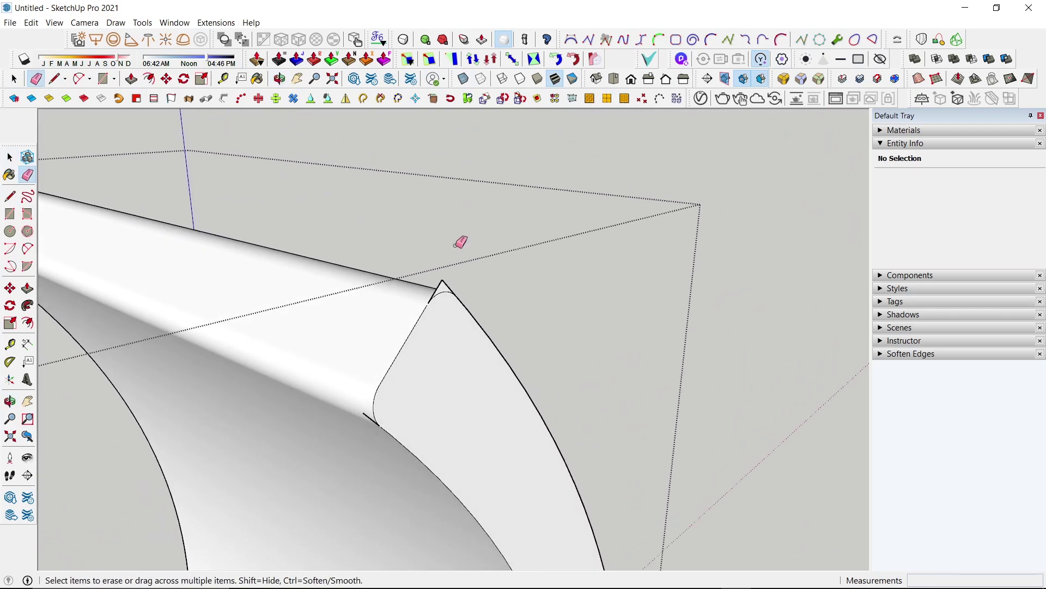
click(445, 280)
Check the corner endpoint and erase the diagonal line near the corner
mouse_move(445, 281)
middle_down()
mouse_move(434, 298)
mouse_move(465, 313)
mouse_move(435, 302)
mouse_move(430, 385)
mouse_move(448, 387)
middle_up()
scroll(429, 302, up, 2)
key(l)
click(421, 305)
key(space)
key(e)
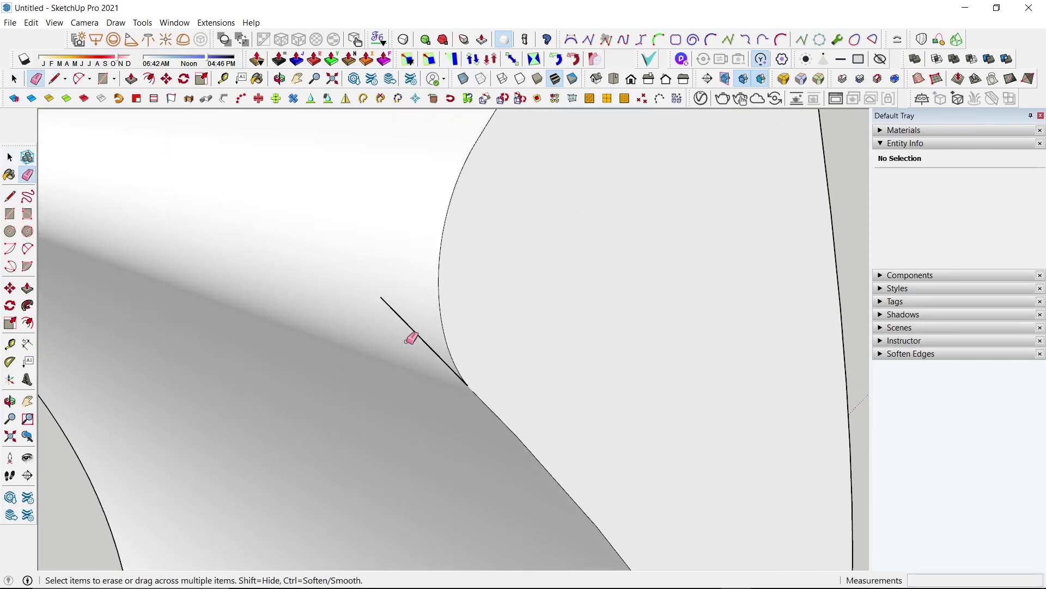
click(422, 335)
Test the corner vertex with the Line tool and inspect the extruded corner
key(l)
click(471, 386)
key(Escape)
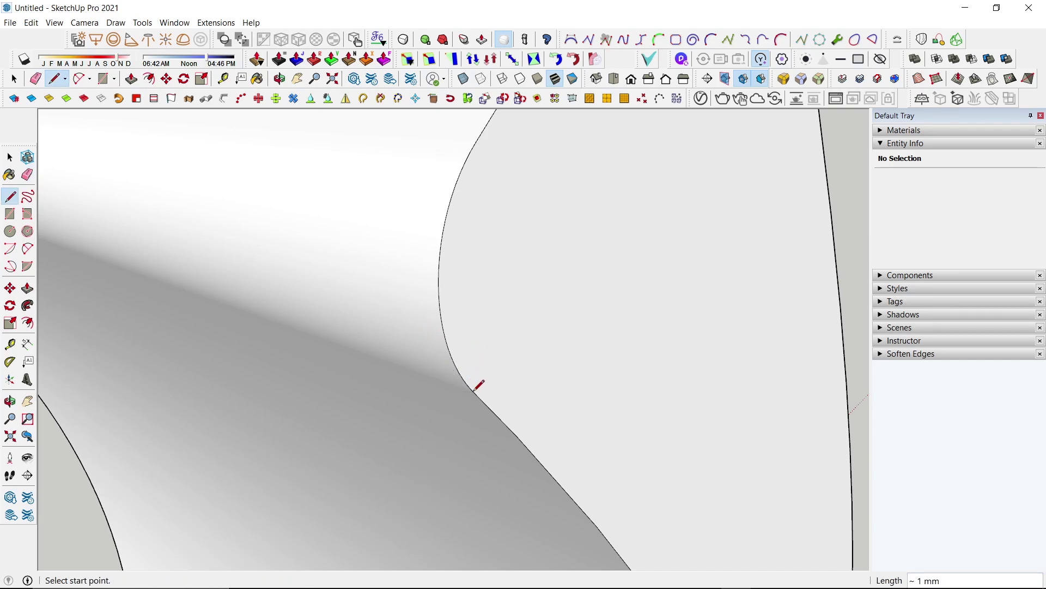
key(space)
mouse_move(479, 381)
middle_down()
mouse_move(525, 416)
mouse_move(584, 413)
middle_up()
scroll(455, 372, down, 3)
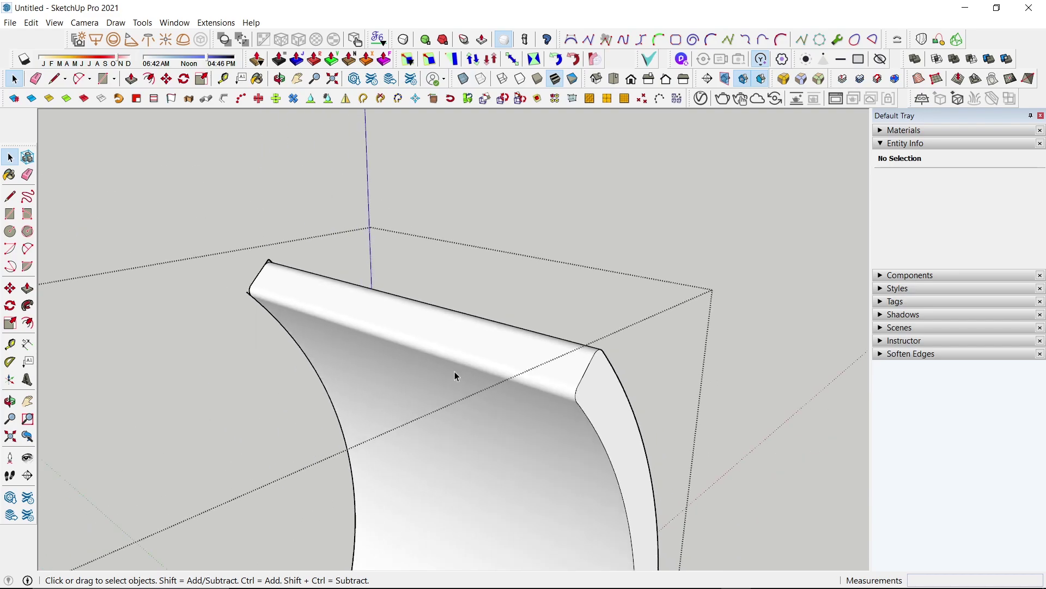
scroll(257, 287, up, 4)
scroll(292, 304, up, 4)
View the ring's end more widely and probe the rounded corner edge with a line
key(e)
mouse_move(293, 304)
middle_down()
mouse_move(310, 362)
mouse_move(346, 285)
mouse_move(343, 307)
mouse_move(257, 360)
mouse_move(600, 285)
mouse_move(413, 320)
mouse_move(482, 313)
mouse_move(404, 316)
middle_up()
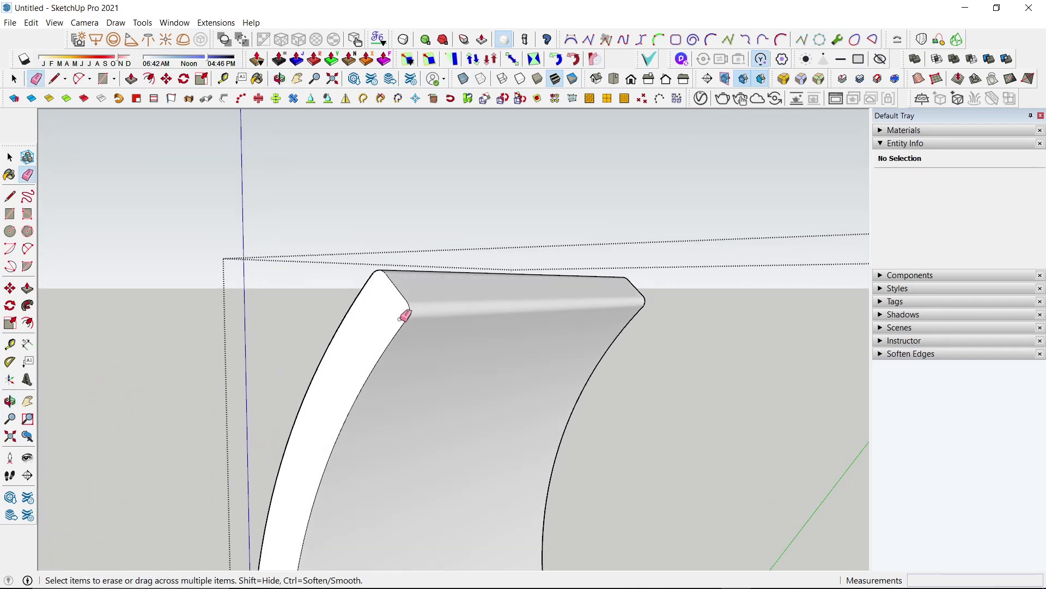
scroll(415, 320, up, 2)
scroll(413, 320, up, 2)
scroll(411, 316, up, 2)
key(l)
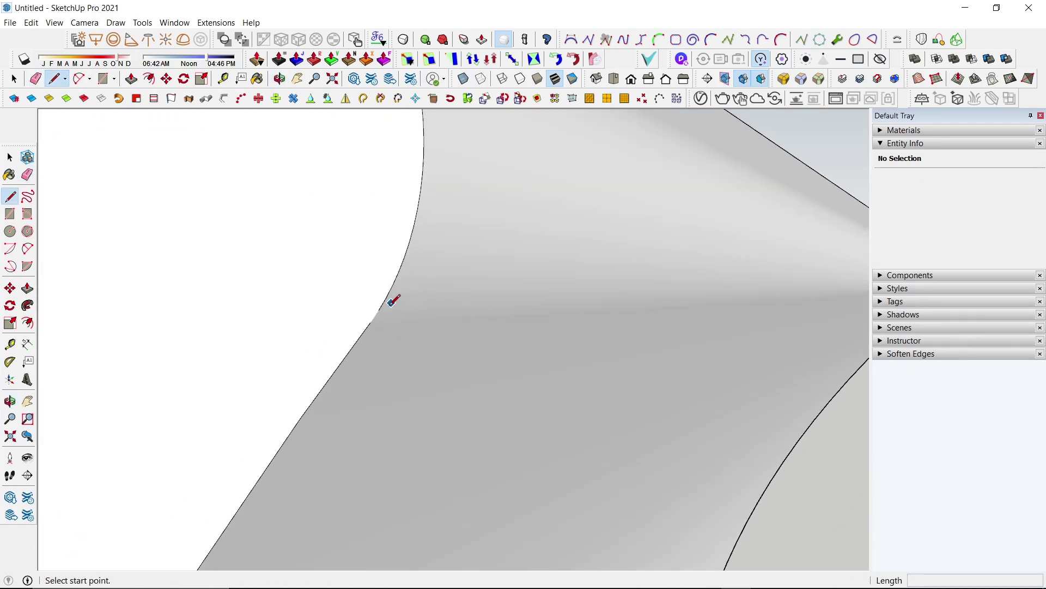
click(371, 321)
key(Escape)
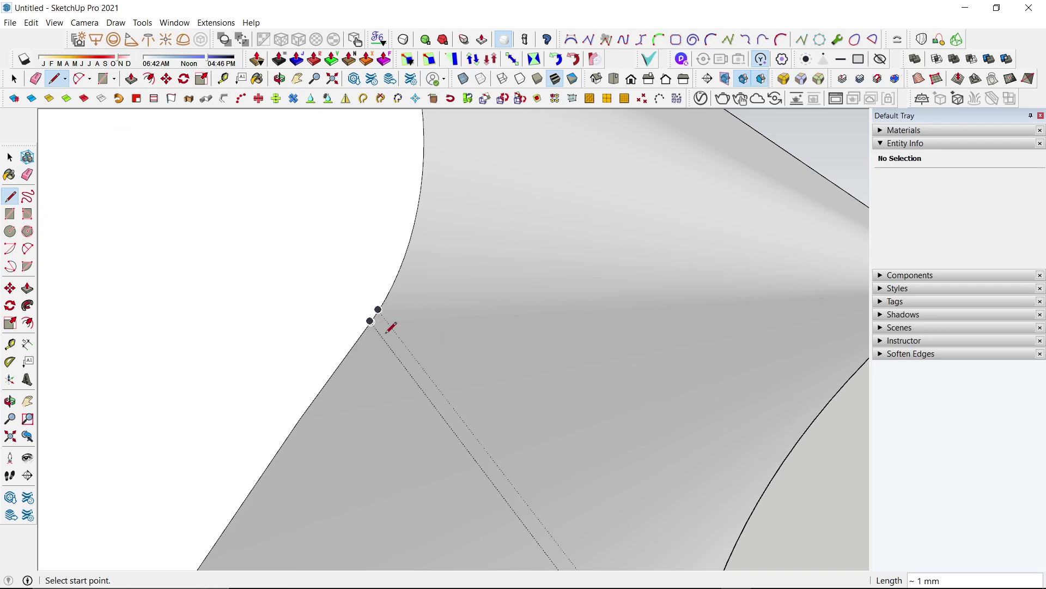
key(space)
Orbit around the ring and probe another rounded corner with the Line tool
mouse_move(378, 310)
middle_down()
mouse_move(401, 397)
mouse_move(309, 172)
mouse_move(292, 236)
mouse_move(336, 202)
mouse_move(351, 268)
mouse_move(394, 272)
mouse_move(314, 261)
middle_up()
key(l)
click(338, 201)
key(Escape)
key(space)
Orbit to the crescent and select its curved surface and inner rim edge
scroll(314, 261, down, 5)
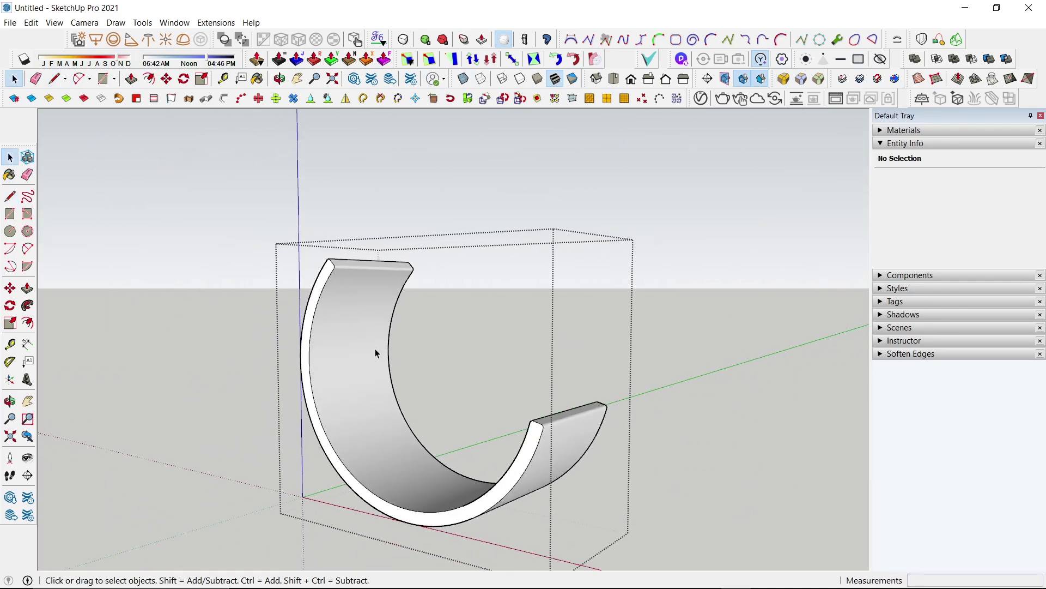
mouse_move(375, 348)
middle_down()
mouse_move(451, 407)
mouse_move(459, 396)
mouse_move(455, 443)
mouse_move(409, 401)
mouse_move(294, 379)
mouse_move(618, 302)
mouse_move(673, 306)
mouse_move(374, 427)
middle_up()
scroll(459, 396, up, 5)
scroll(387, 413, down, 5)
click(391, 433)
click(378, 426)
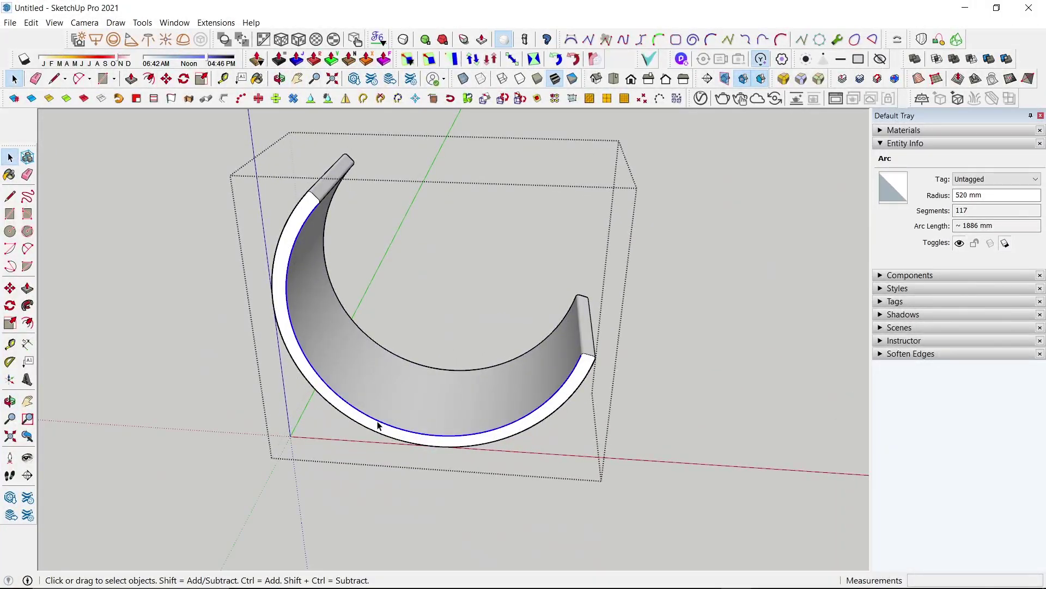
middle_drag(418, 377, 301, 200)
scroll(267, 196, up, 3)
Select the inner crescent surface, zoom to the corner, and test its endpoint
click(274, 191)
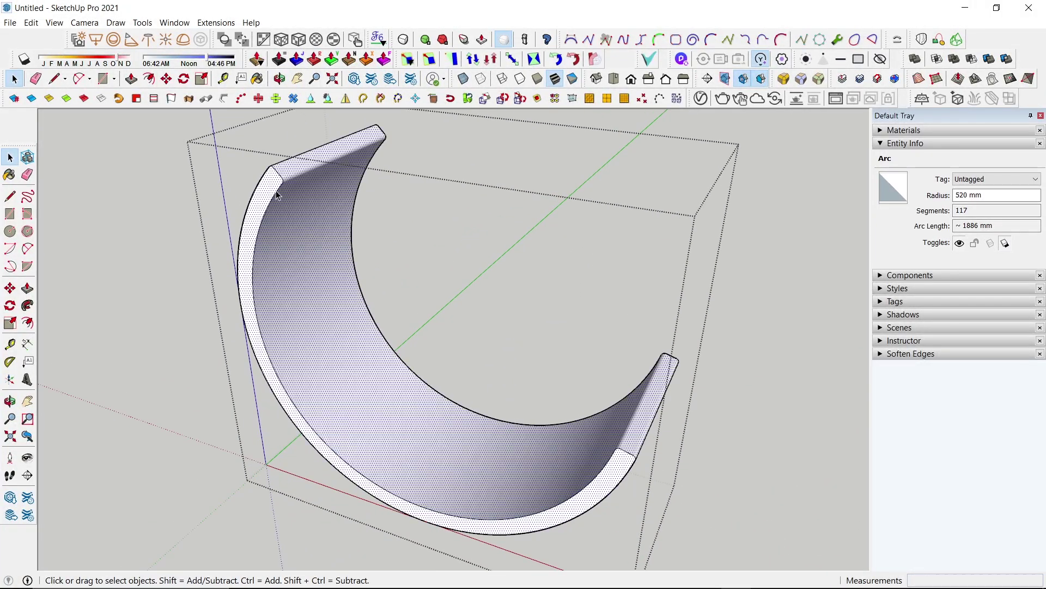
scroll(295, 185, up, 3)
scroll(316, 202, up, 2)
mouse_move(325, 213)
middle_down()
mouse_move(269, 250)
mouse_move(549, 280)
mouse_move(245, 284)
mouse_move(287, 299)
middle_up()
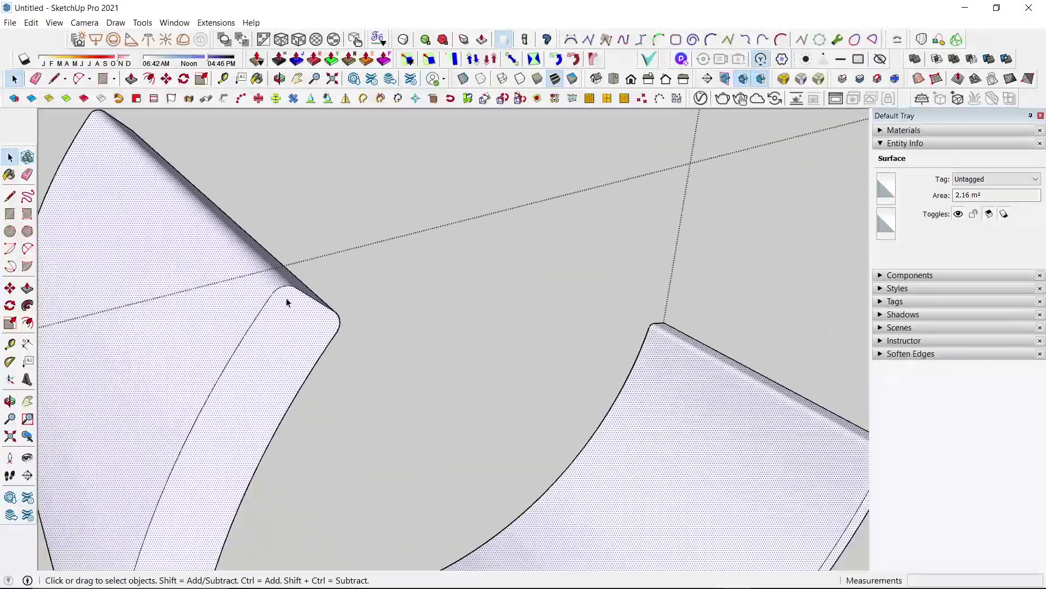
scroll(287, 297, up, 2)
scroll(305, 280, up, 2)
key(l)
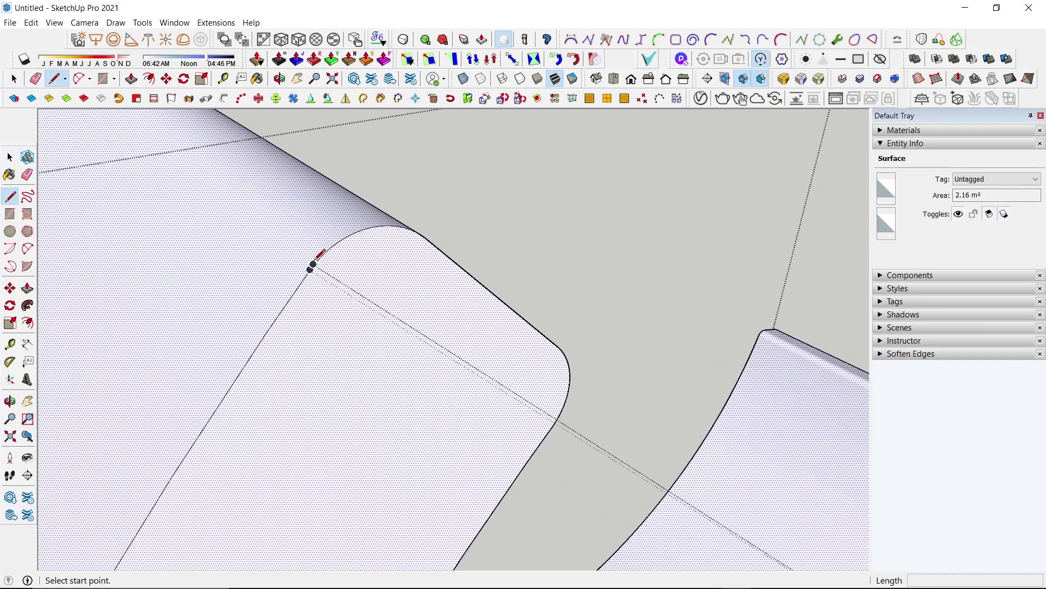
click(311, 269)
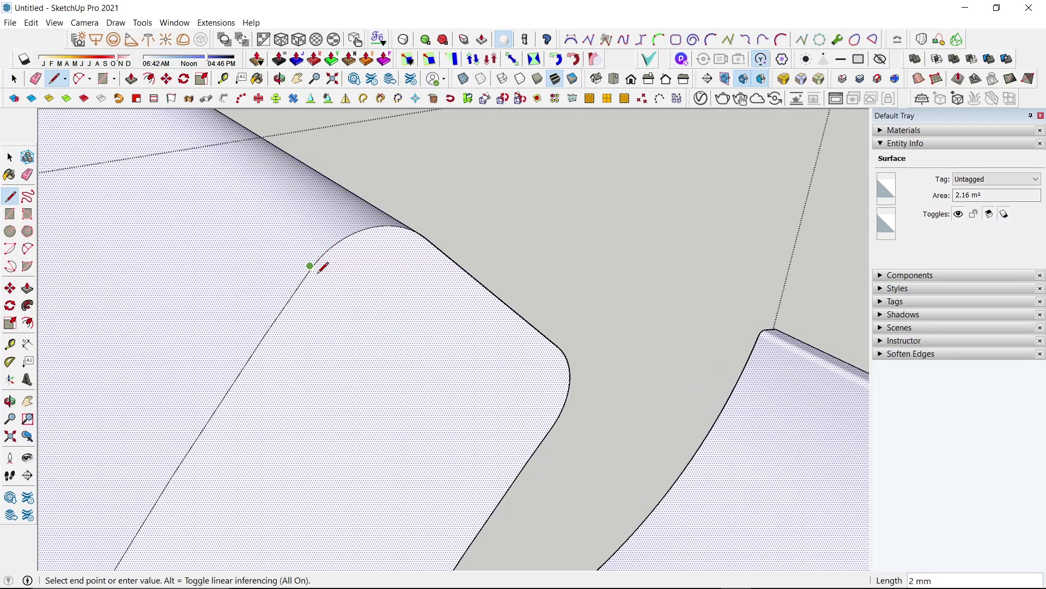
key(space)
Draw a short ~1 mm edge joining the two endpoints at the rounded corner
scroll(315, 280, up, 2)
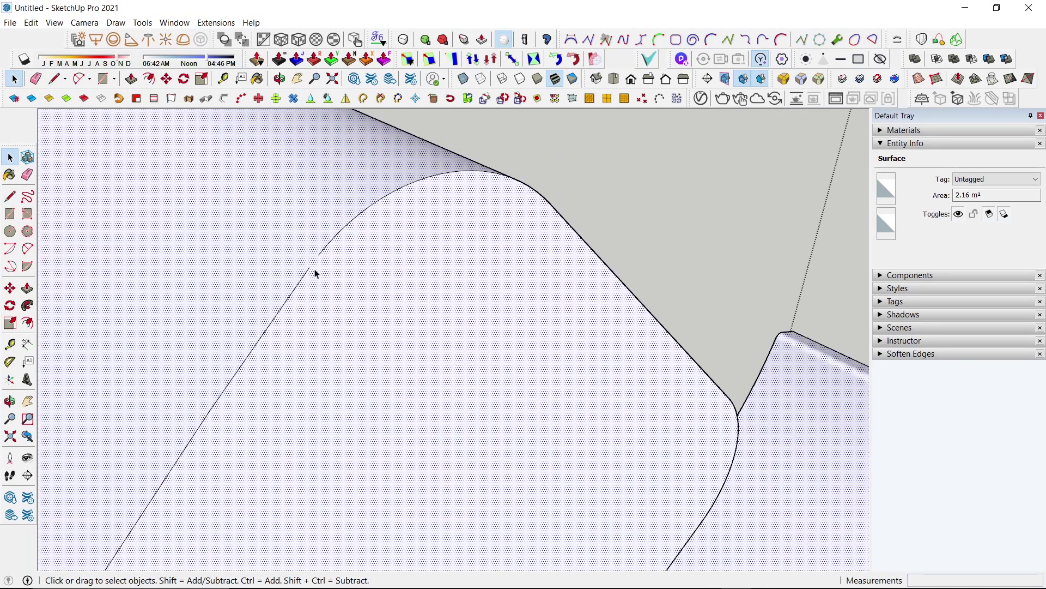
key(l)
scroll(310, 266, up, 1)
scroll(308, 259, up, 1)
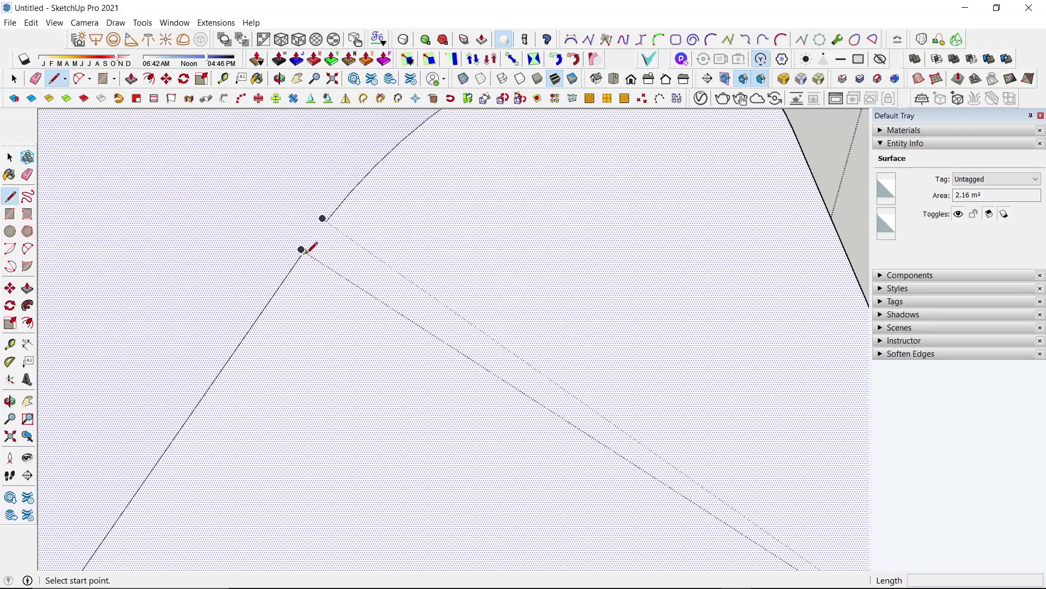
click(322, 218)
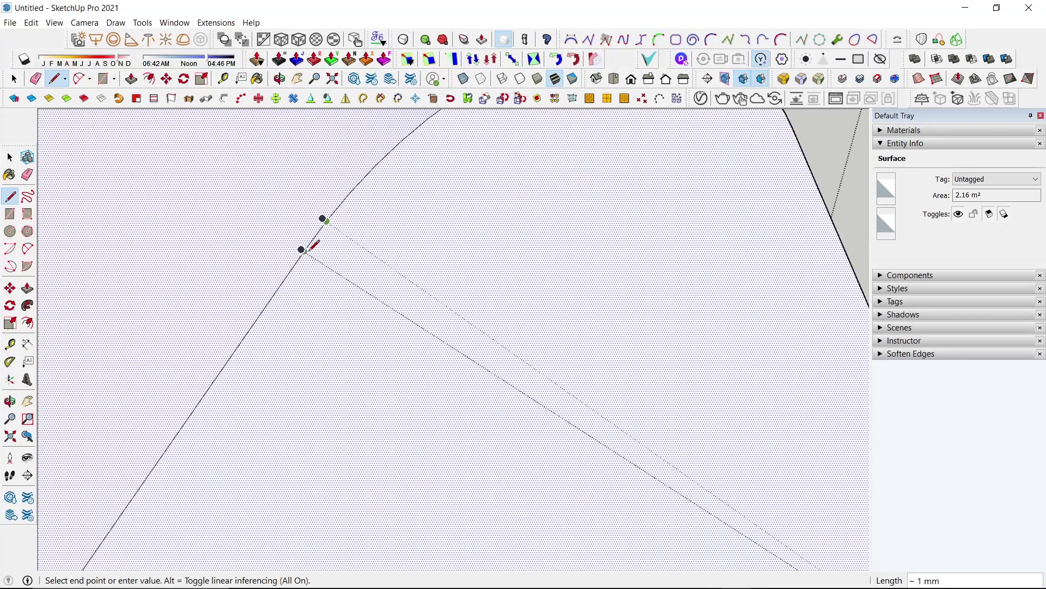
click(303, 251)
key(space)
Select the face at the ring's end and then the whole curved shell surface
scroll(363, 321, down, 5)
click(361, 323)
mouse_move(362, 325)
middle_down()
mouse_move(299, 282)
mouse_move(363, 302)
mouse_move(481, 297)
mouse_move(432, 341)
mouse_move(643, 350)
mouse_move(577, 206)
middle_up()
scroll(362, 303, down, 5)
key(space)
click(578, 206)
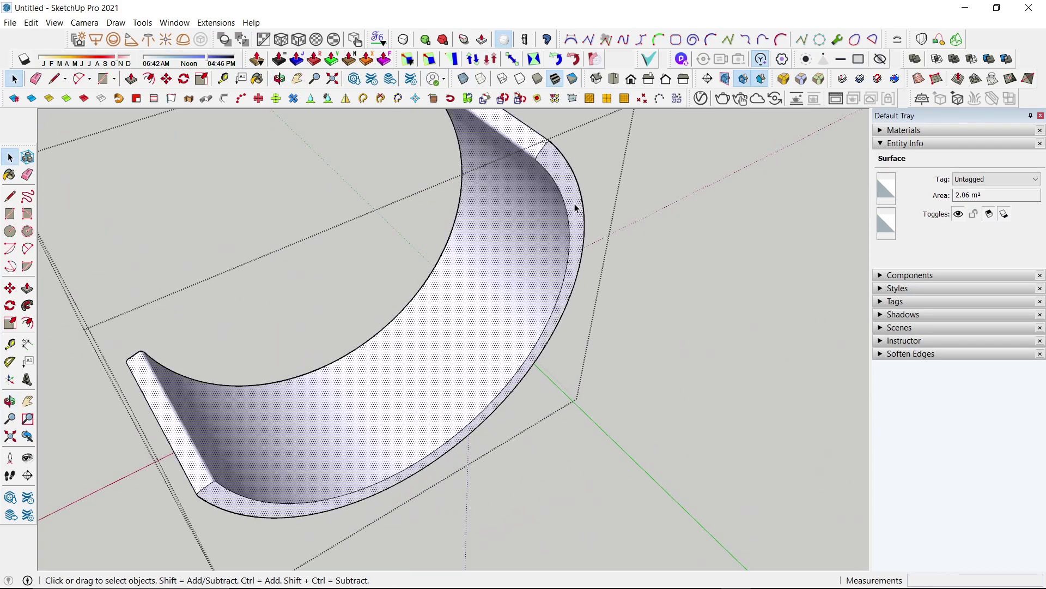
scroll(548, 139, up, 5)
scroll(548, 139, down, 3)
scroll(503, 207, up, 2)
scroll(478, 315, up, 3)
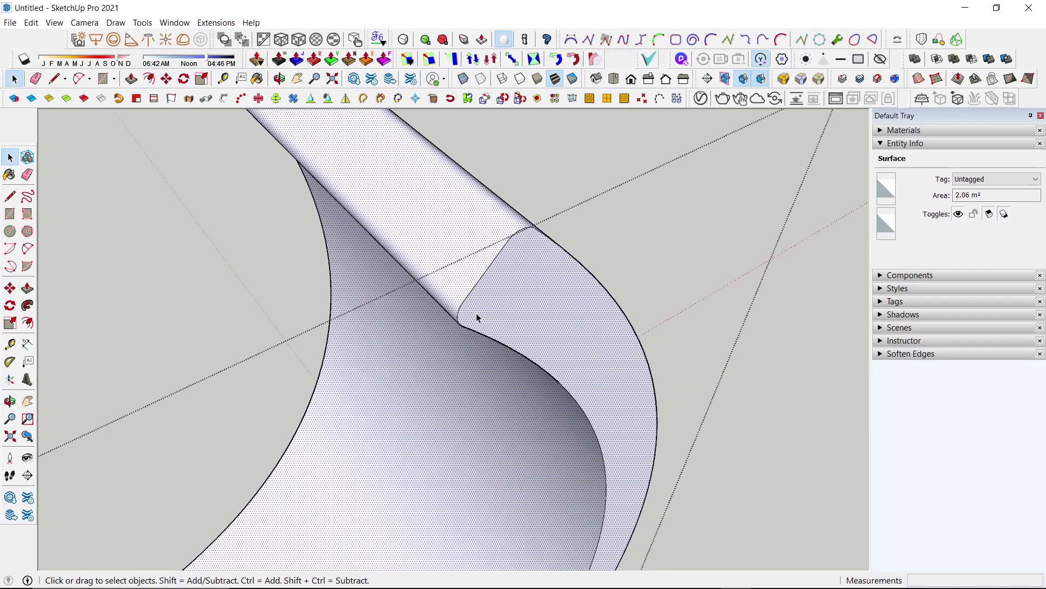
scroll(541, 266, up, 5)
scroll(541, 266, down, 4)
Probe the shell's edge with the Line tool, then select a thin rim face
scroll(531, 299, up, 2)
scroll(548, 283, up, 2)
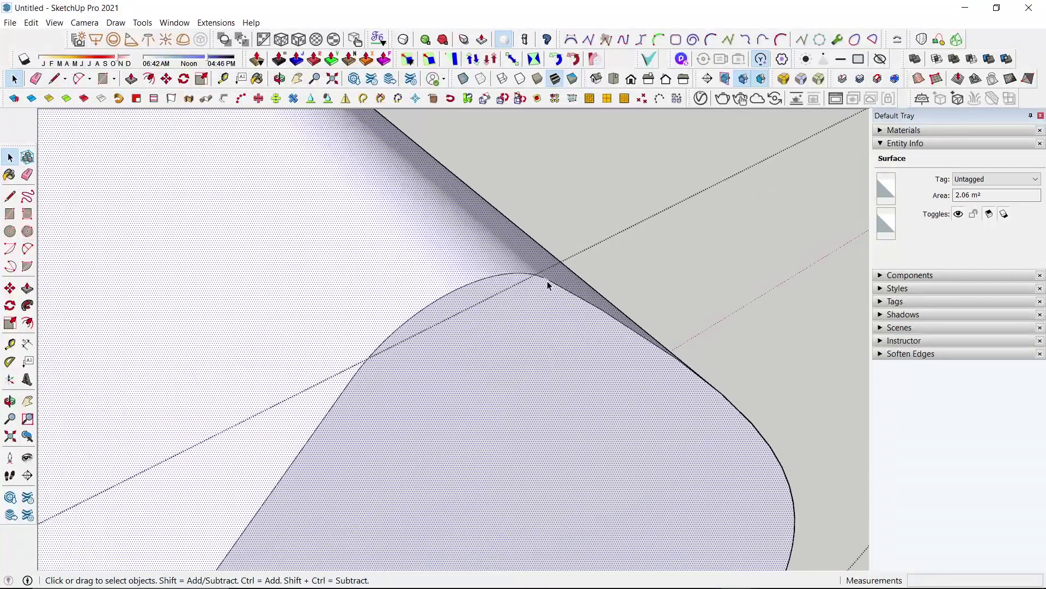
scroll(548, 283, up, 1)
scroll(547, 283, up, 1)
key(l)
scroll(547, 275, up, 2)
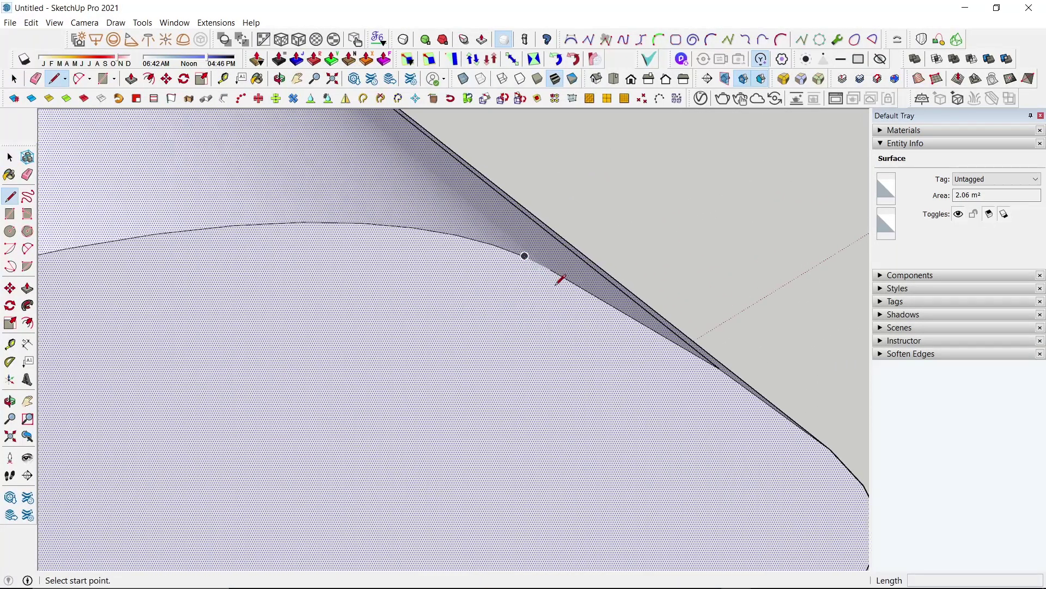
click(552, 267)
key(space)
scroll(532, 273, down, 3)
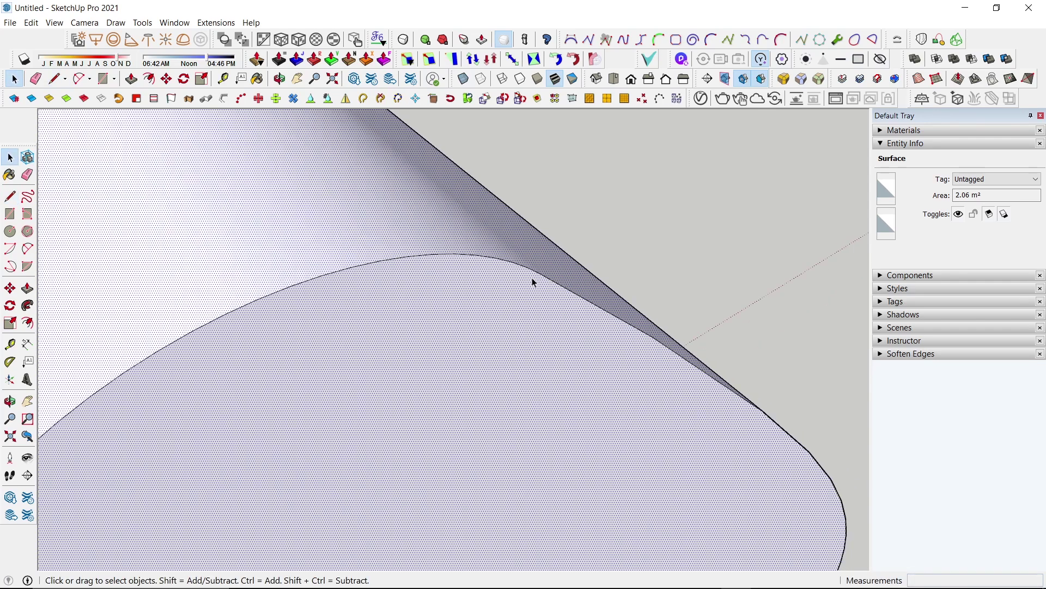
mouse_move(518, 342)
middle_down()
mouse_move(475, 280)
mouse_move(537, 187)
mouse_move(292, 425)
mouse_move(212, 390)
mouse_move(330, 469)
mouse_move(336, 201)
middle_up()
click(475, 279)
Generate the 10 mm, 24-segment Round Corner fillet, accepting the overlap warning
scroll(327, 194, up, 2)
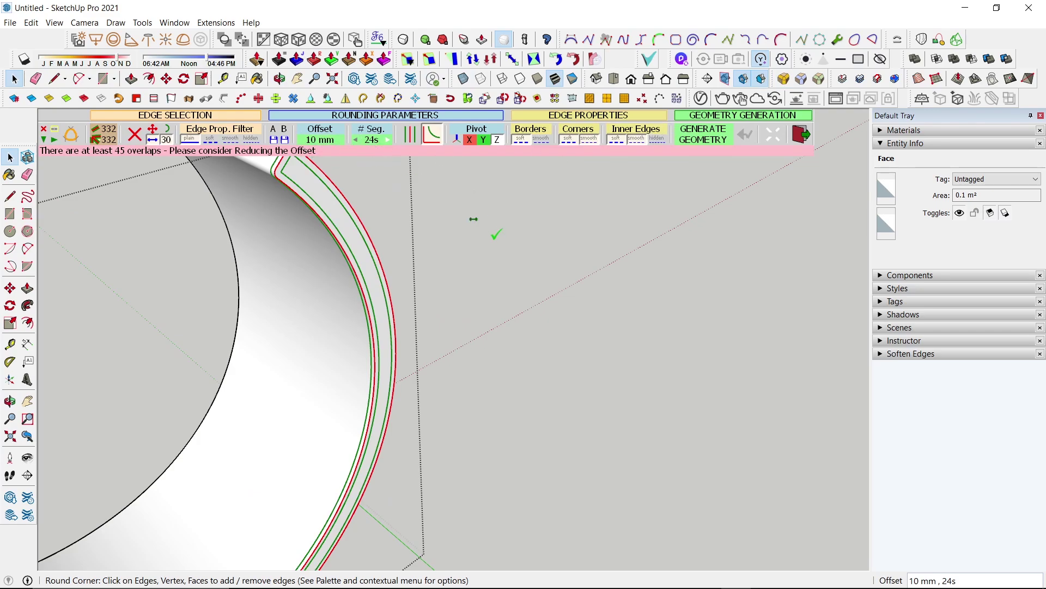
click(500, 251)
key(Return)
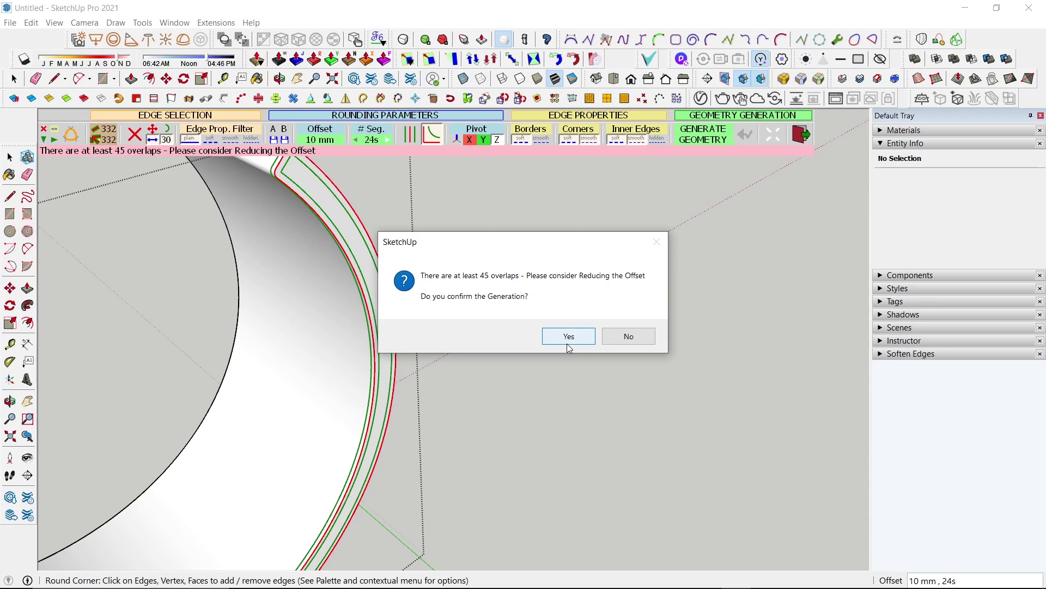
click(568, 336)
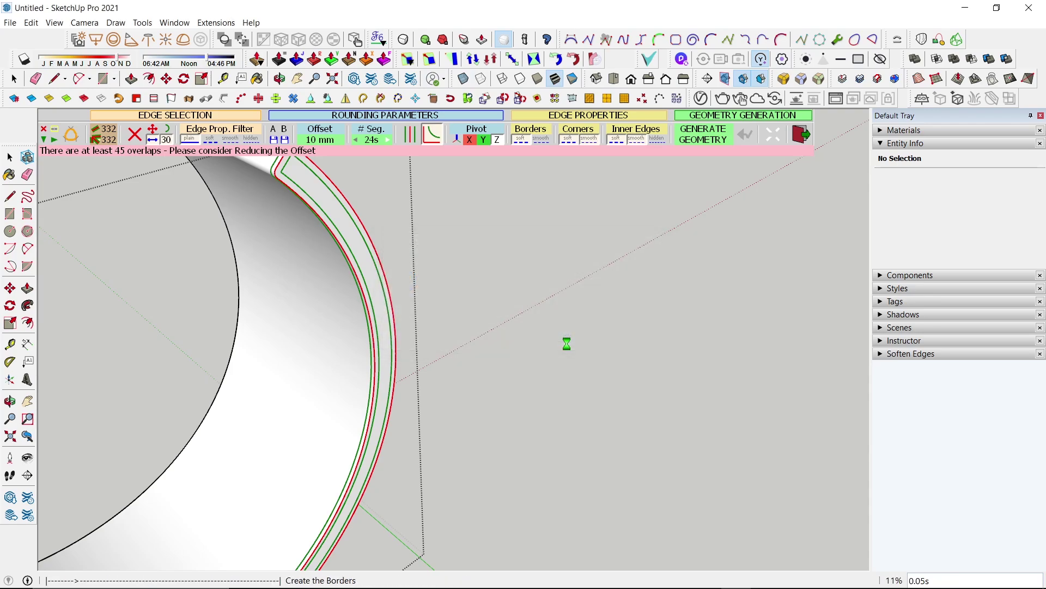
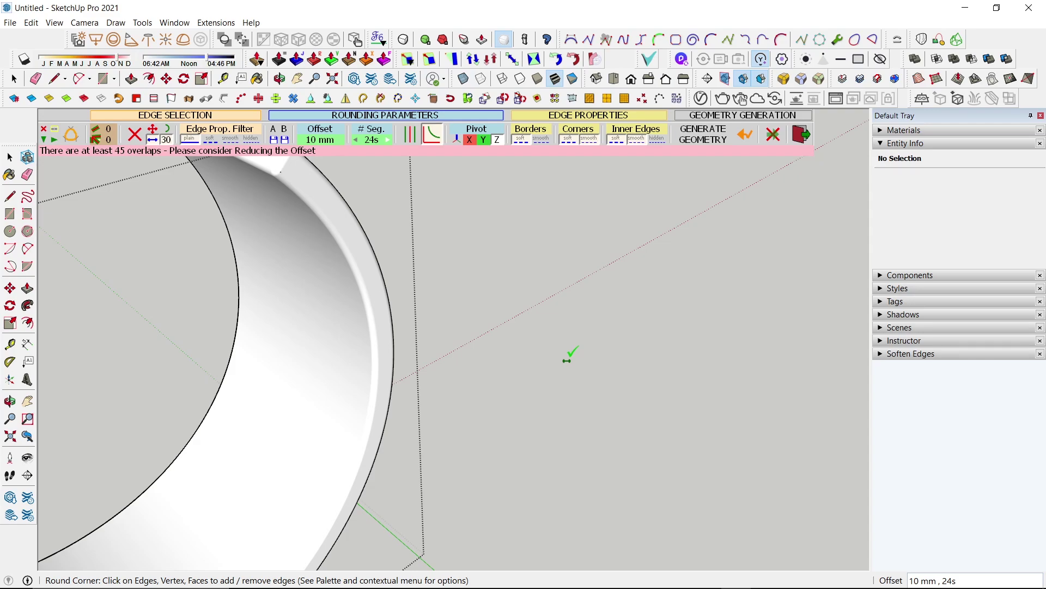
Round the curved seat bar's end-face edges with a 10 mm, 24-segment Round Corner
key(space)
mouse_move(567, 345)
middle_down()
mouse_move(476, 325)
mouse_move(464, 274)
middle_up()
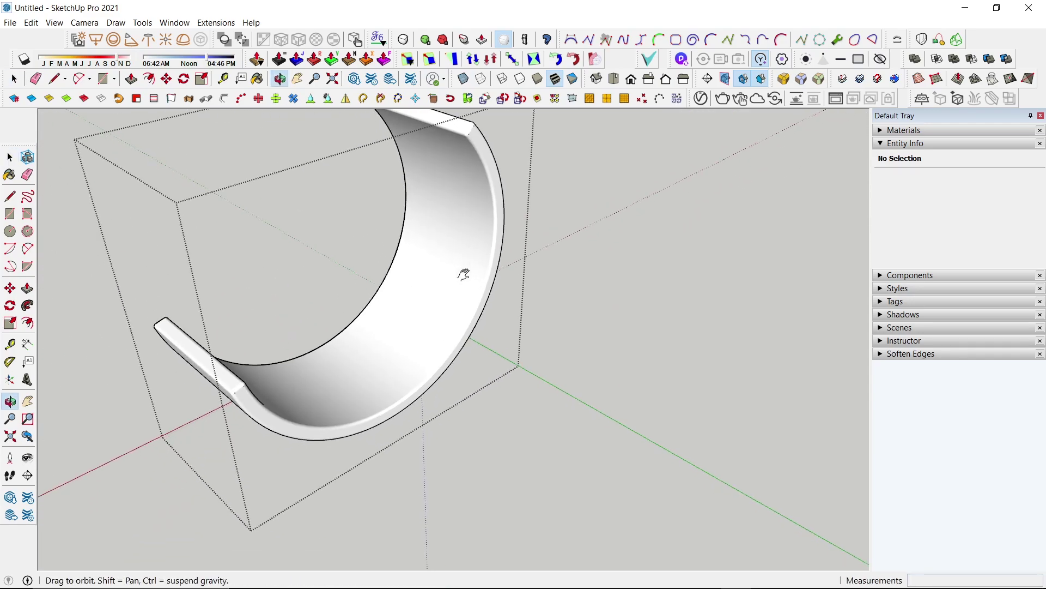
scroll(221, 386, up, 3)
scroll(188, 390, up, 2)
middle_drag(267, 349, 526, 322)
scroll(495, 341, down, 5)
scroll(483, 383, up, 5)
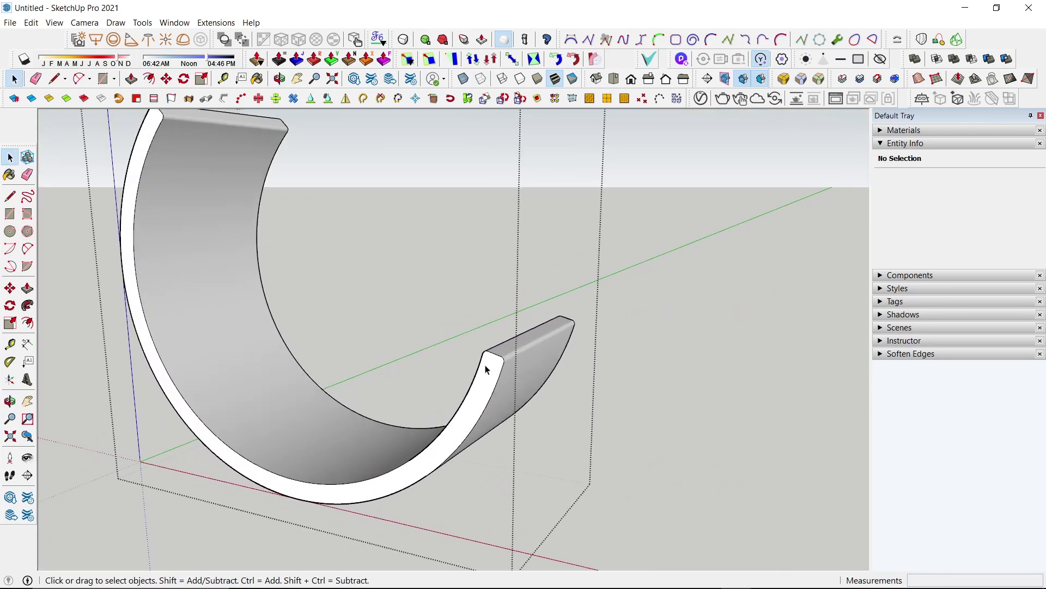
click(481, 375)
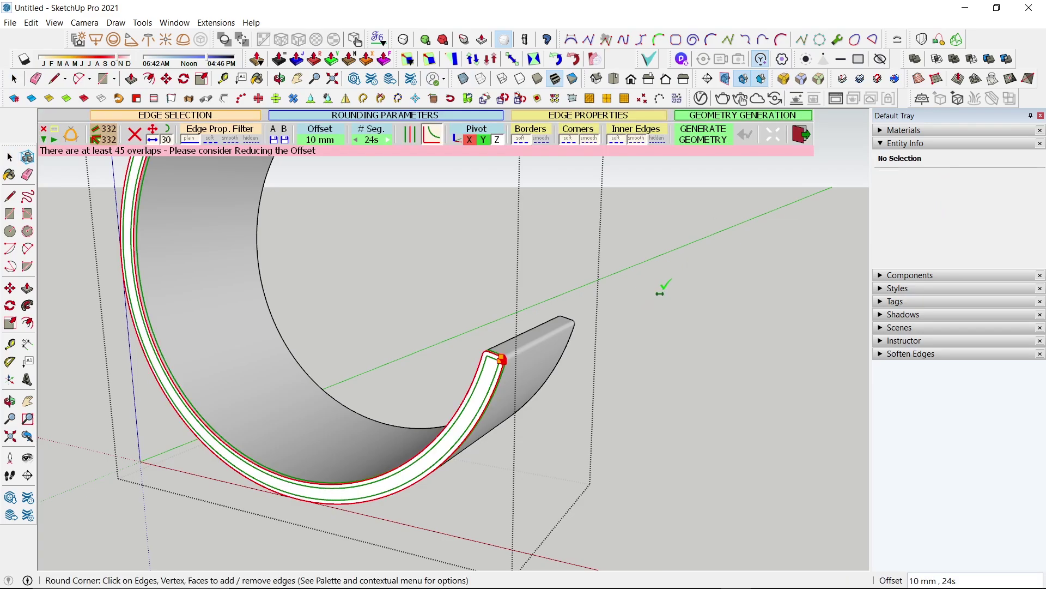
key(Return)
click(568, 336)
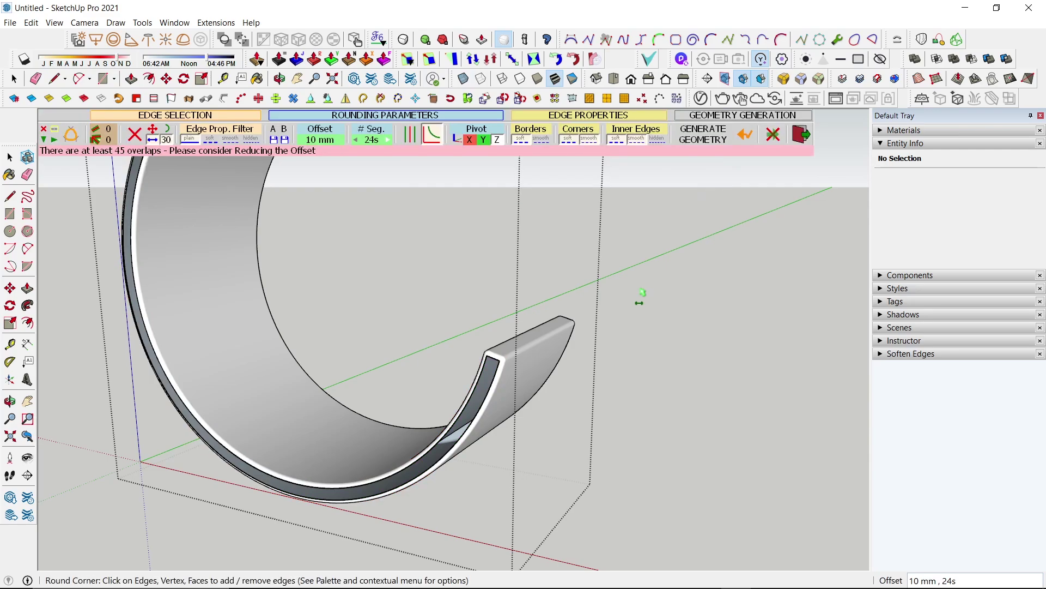
key(space)
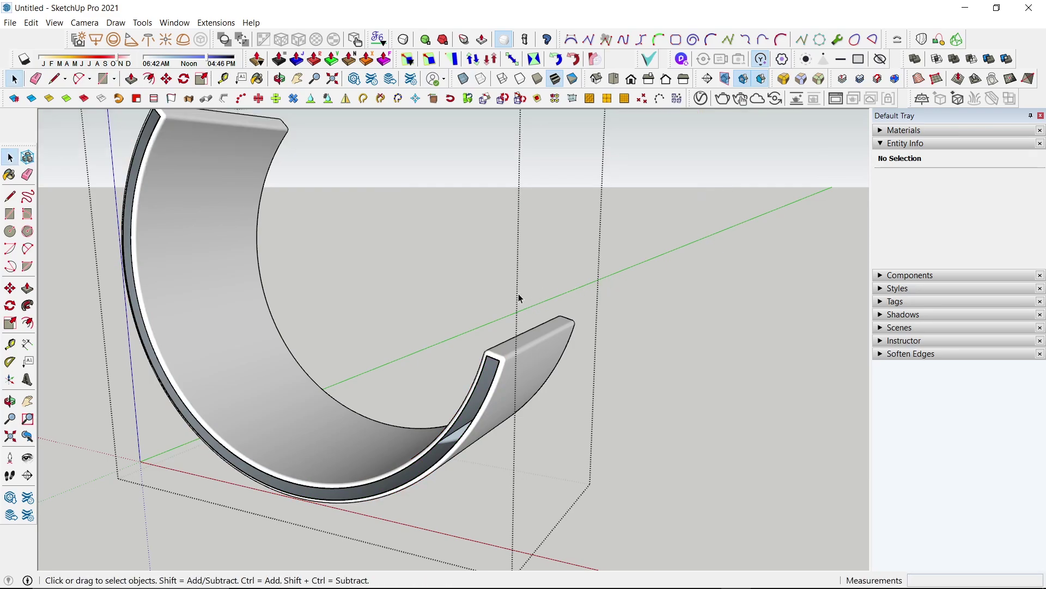
scroll(507, 305, down, 3)
mouse_move(498, 316)
middle_down()
mouse_move(552, 287)
mouse_move(589, 312)
mouse_move(689, 306)
mouse_move(600, 321)
middle_up()
scroll(594, 327, up, 3)
scroll(590, 328, up, 3)
scroll(591, 330, up, 3)
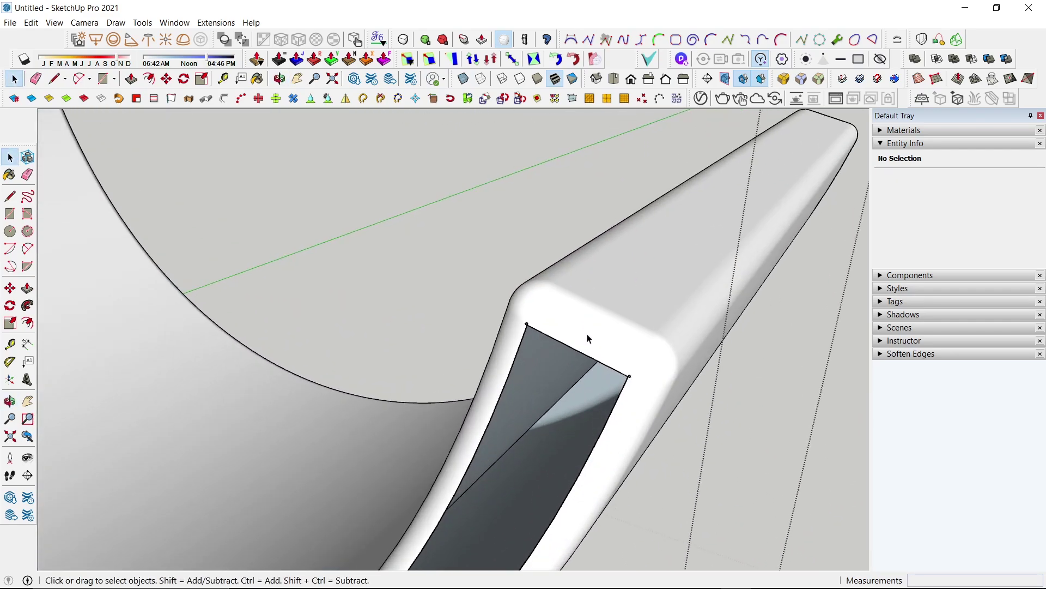
scroll(588, 338, up, 3)
key(l)
click(581, 366)
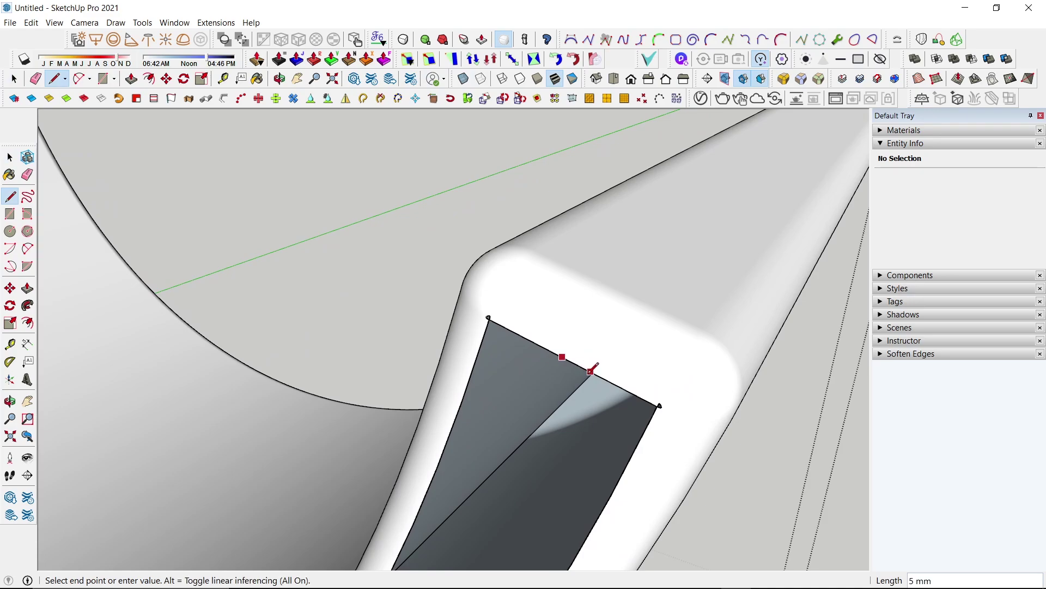
key(Escape)
key(space)
scroll(585, 366, down, 2)
scroll(594, 374, down, 3)
scroll(595, 374, up, 1)
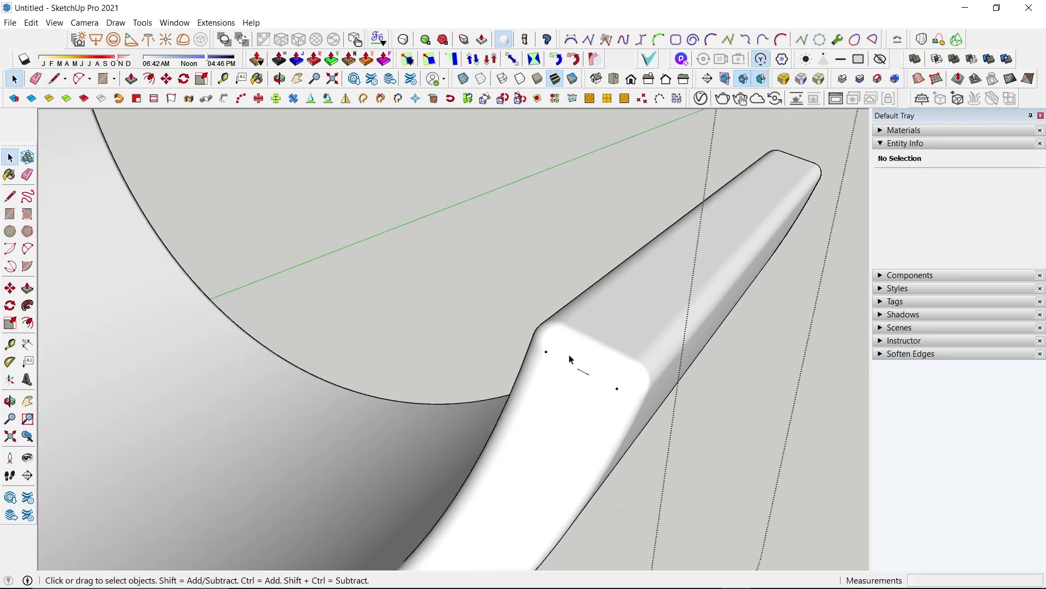
drag(568, 353, 595, 390)
key(Delete)
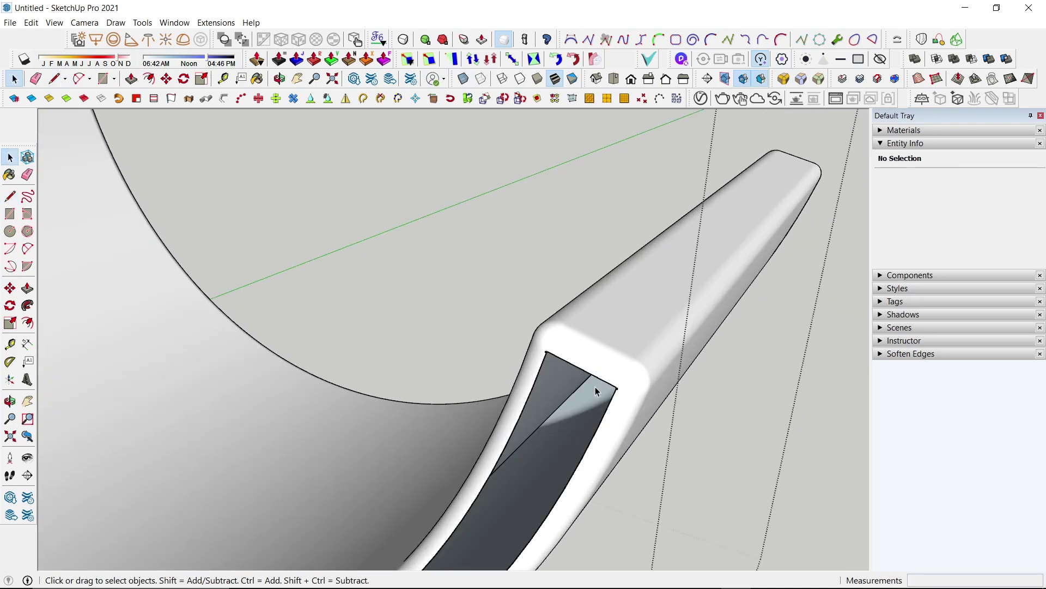
key(ctrl+z)
drag(540, 347, 635, 418)
key(Escape)
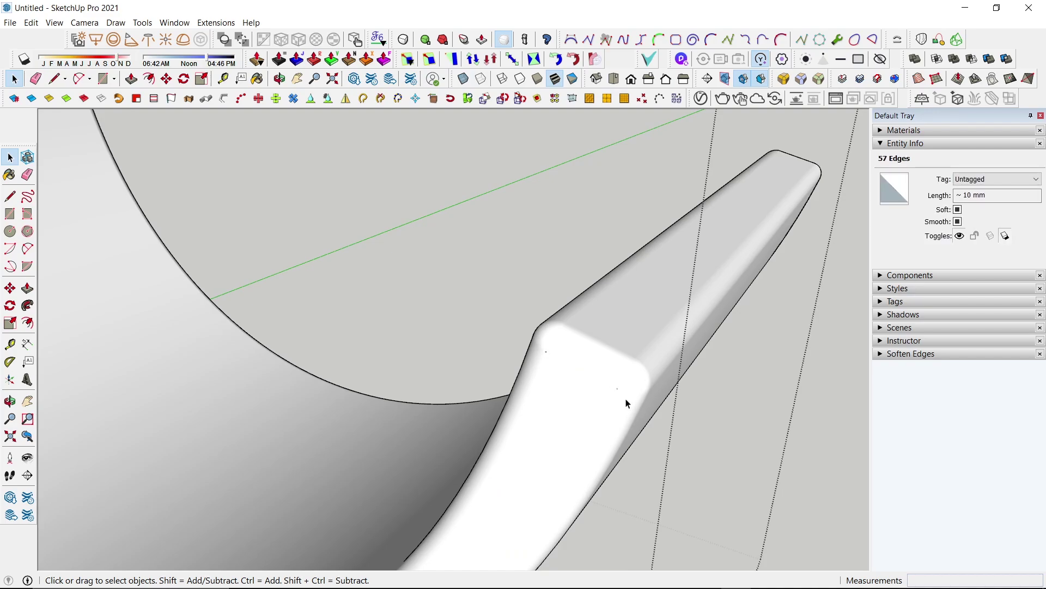
scroll(621, 406, down, 3)
scroll(616, 408, down, 3)
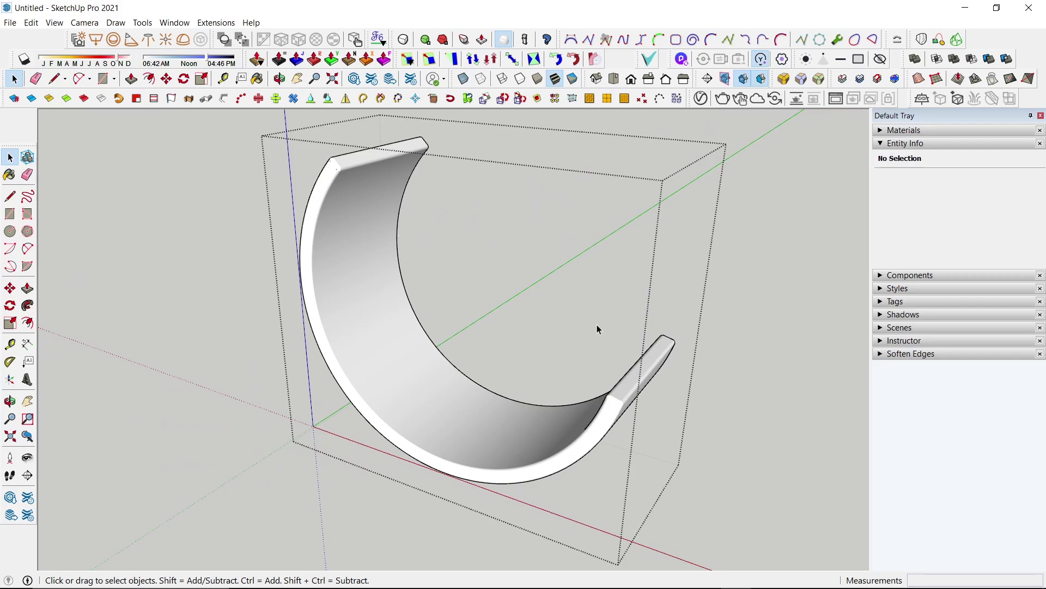
mouse_move(598, 327)
middle_down()
mouse_move(386, 320)
mouse_move(502, 325)
mouse_move(371, 350)
mouse_move(549, 311)
mouse_move(525, 346)
mouse_move(600, 338)
middle_up()
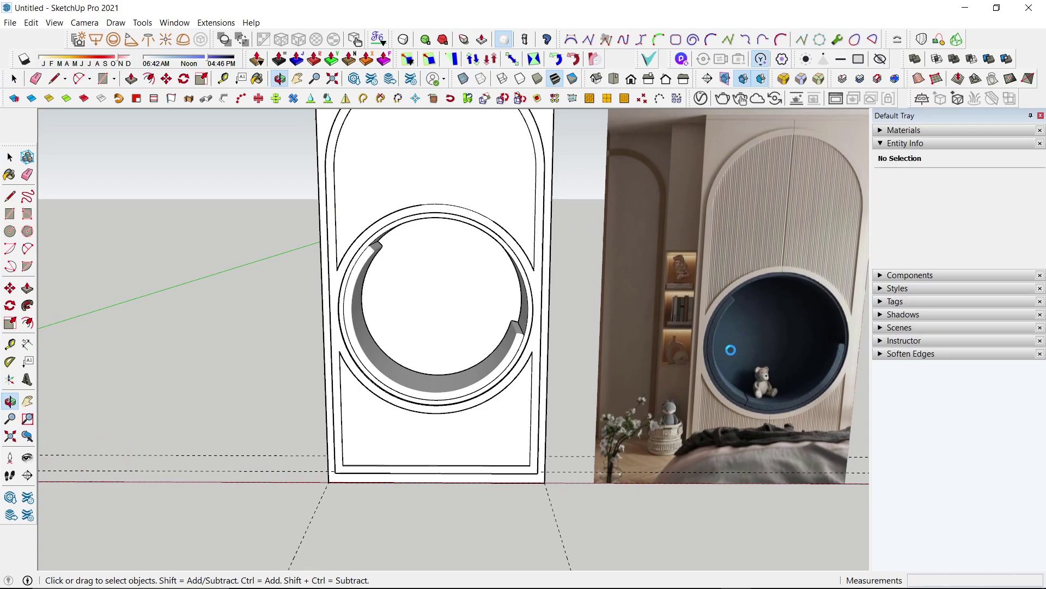
scroll(756, 327, up, 3)
scroll(712, 384, up, 3)
middle_drag(713, 382, 520, 382)
scroll(537, 262, down, 5)
mouse_move(536, 262)
middle_down()
mouse_move(584, 275)
mouse_move(620, 234)
middle_up()
scroll(625, 262, up, 2)
scroll(519, 367, up, 2)
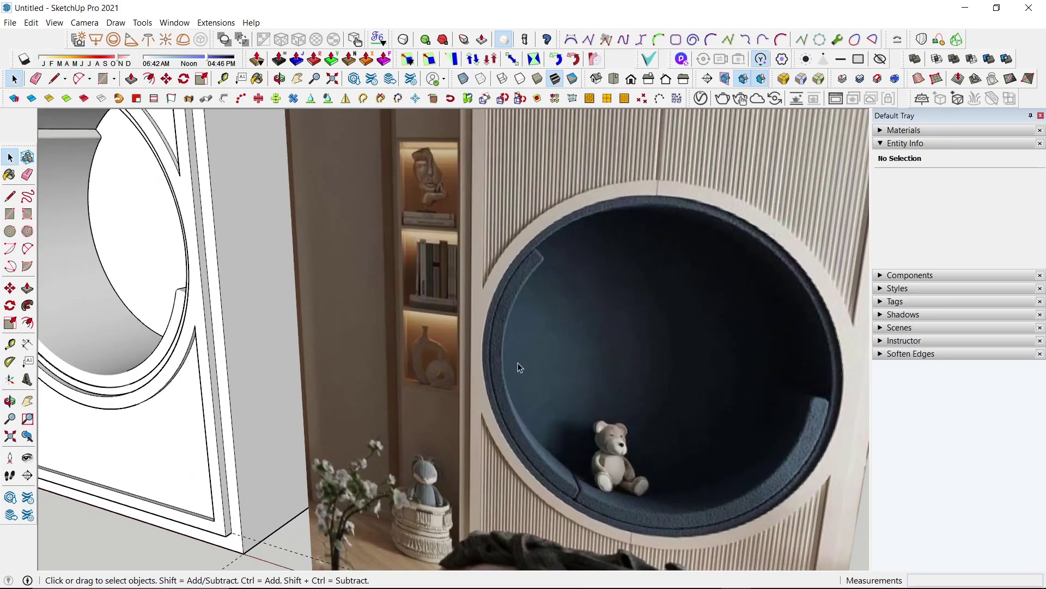
scroll(518, 382, down, 2)
scroll(320, 347, up, 4)
middle_drag(319, 347, 310, 345)
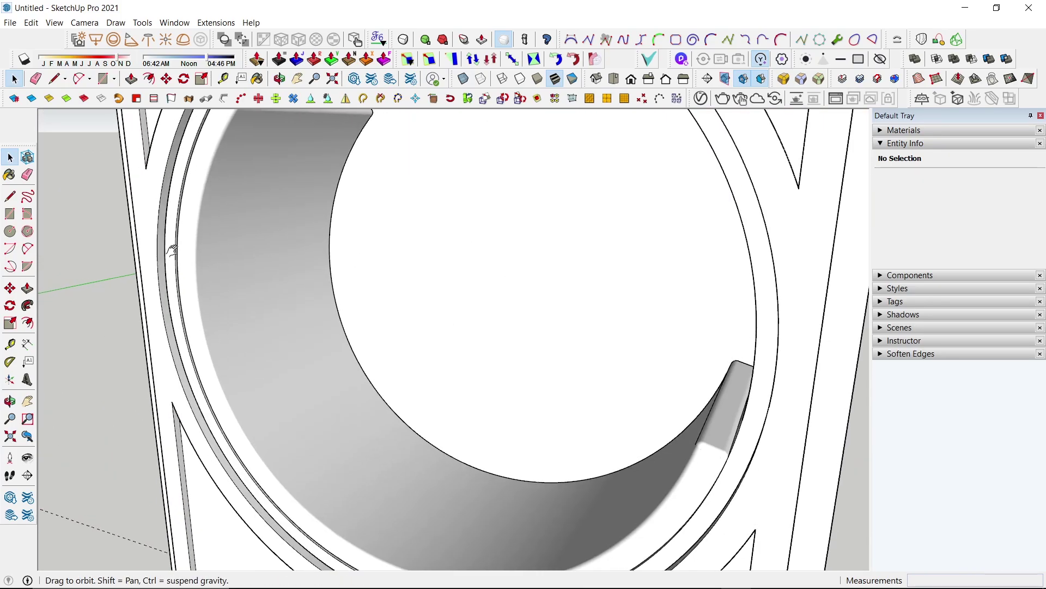
scroll(311, 345, up, 2)
key(ctrl+z)
Round the ring's 570 mm outer circle edge with a 10 mm corner, then select the circular face
click(390, 198)
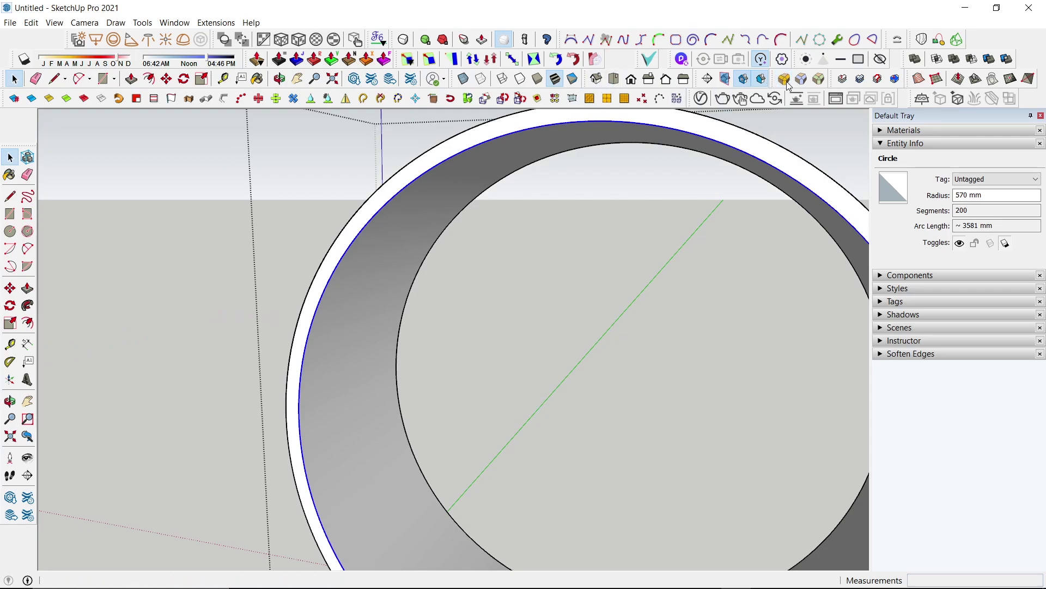
click(722, 99)
double_click(492, 231)
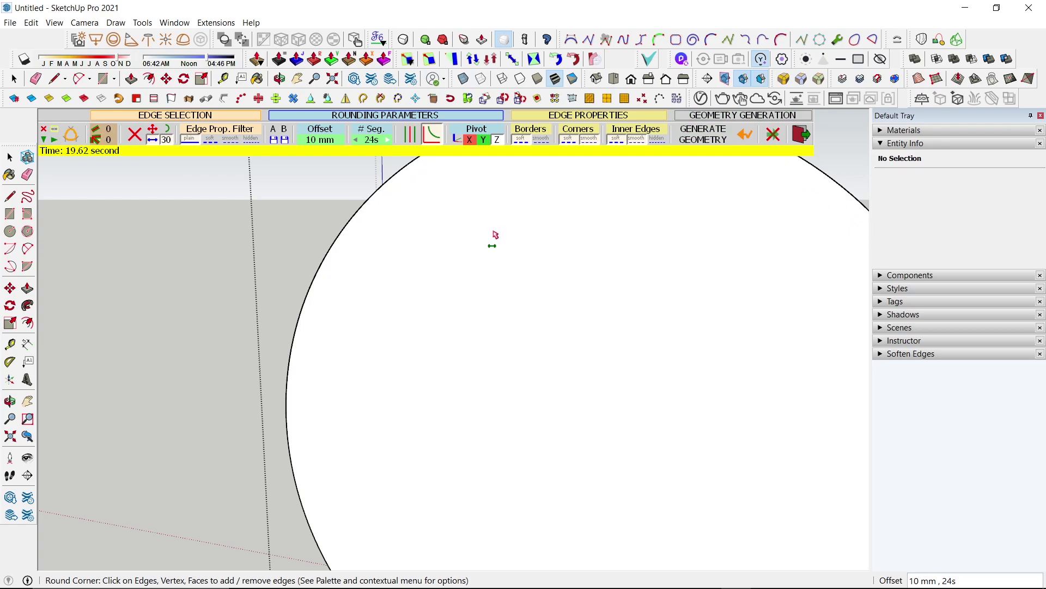
key(space)
click(513, 282)
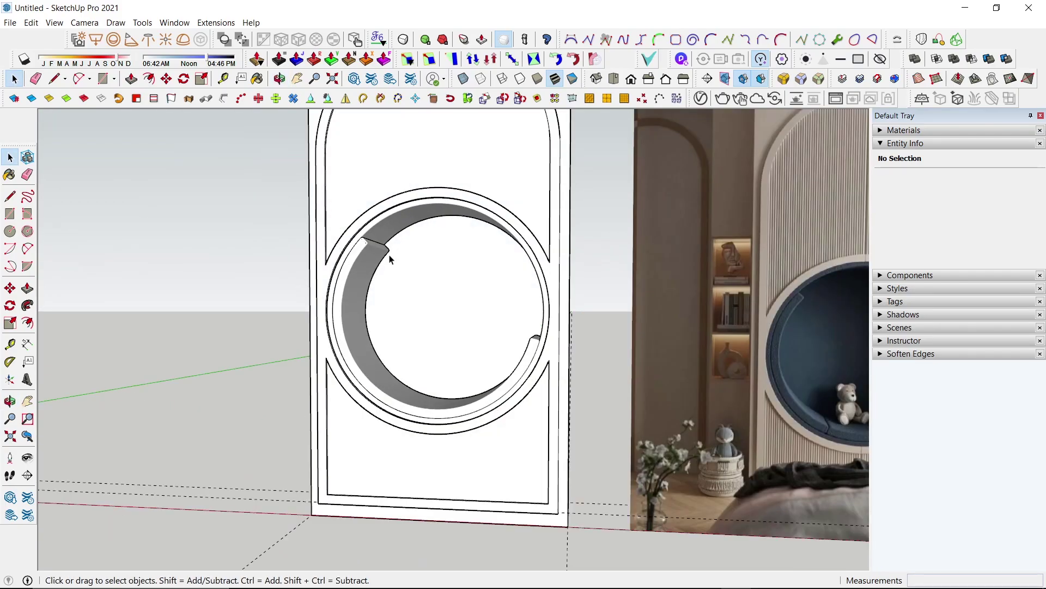
Orbit around the ring until its circular opening faces the view head-on
middle_drag(390, 259, 528, 276)
scroll(528, 276, up, 3)
scroll(545, 346, up, 3)
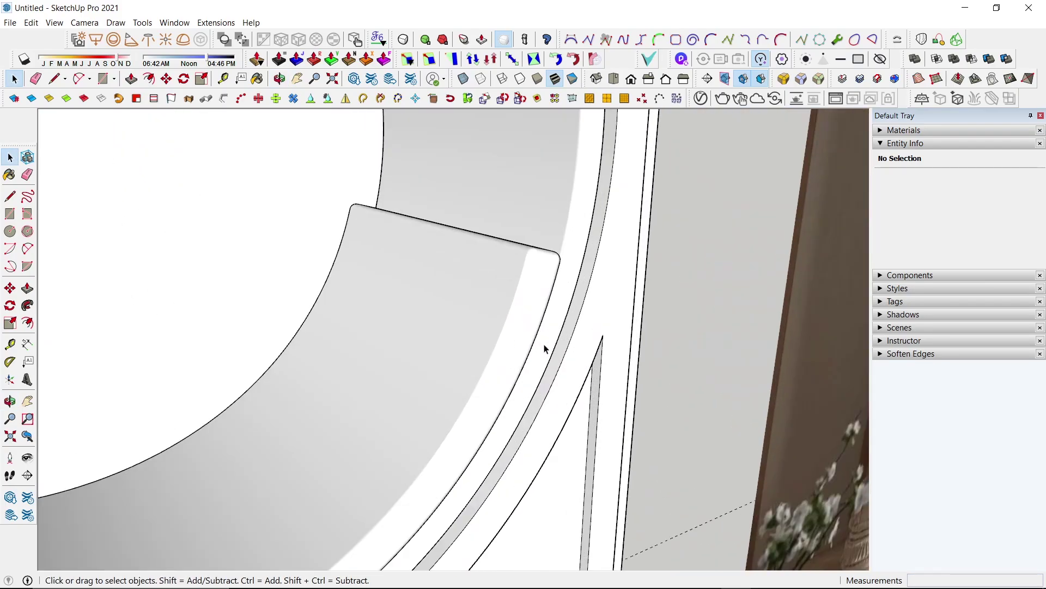
mouse_move(544, 347)
middle_down()
mouse_move(305, 403)
mouse_move(294, 433)
middle_up()
scroll(294, 250, up, 3)
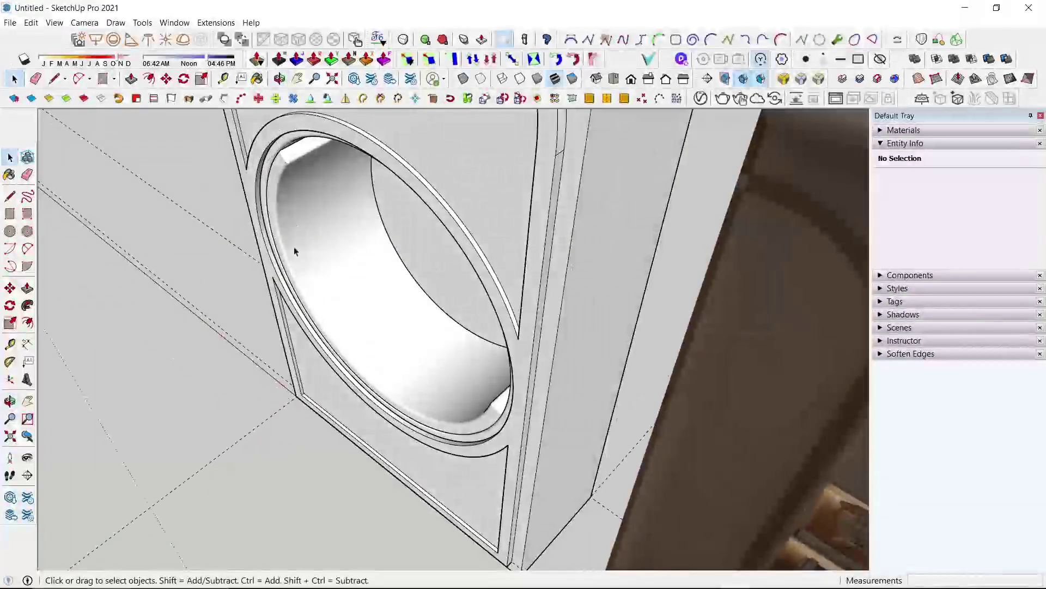
scroll(271, 142, up, 3)
scroll(272, 142, up, 2)
middle_drag(293, 189, 243, 250)
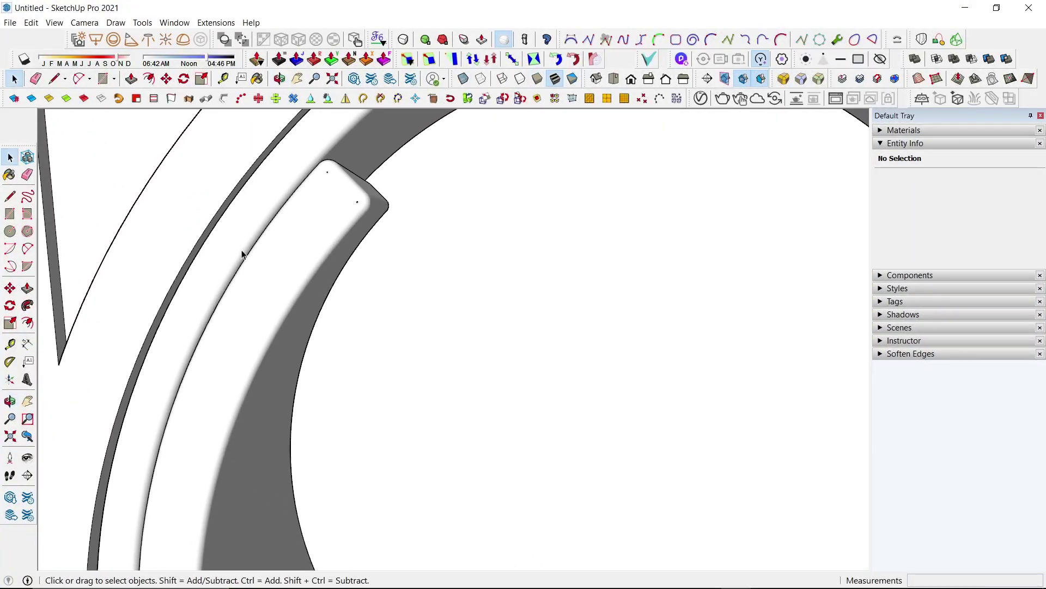
scroll(246, 267, down, 3)
scroll(423, 296, down, 3)
middle_drag(423, 296, 145, 303)
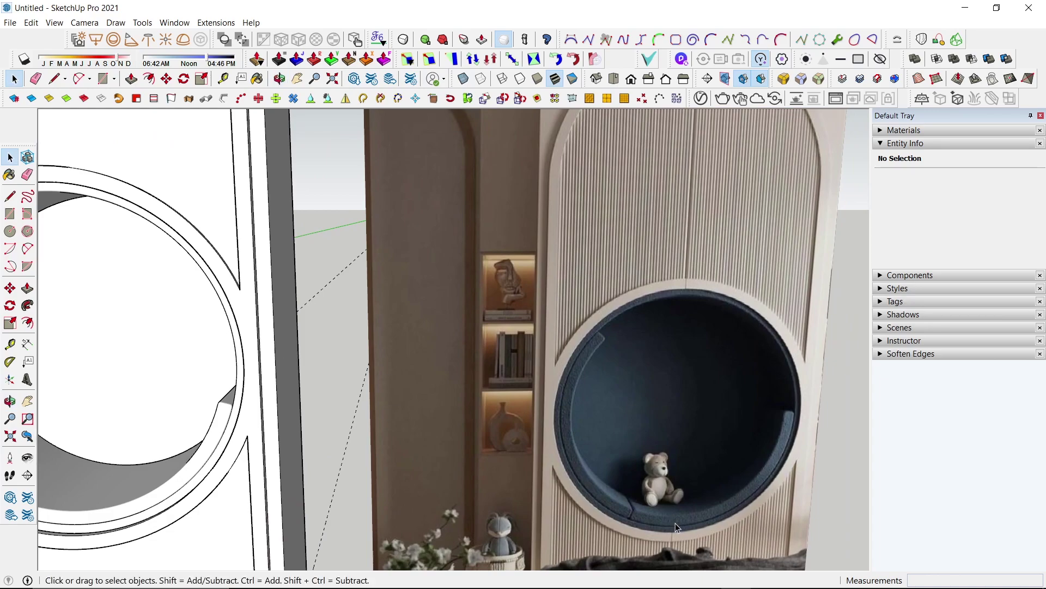
middle_drag(122, 346, 514, 281)
Round the ring's 600 mm circle edge with the same 10 mm, 24-segment corner
scroll(374, 327, up, 3)
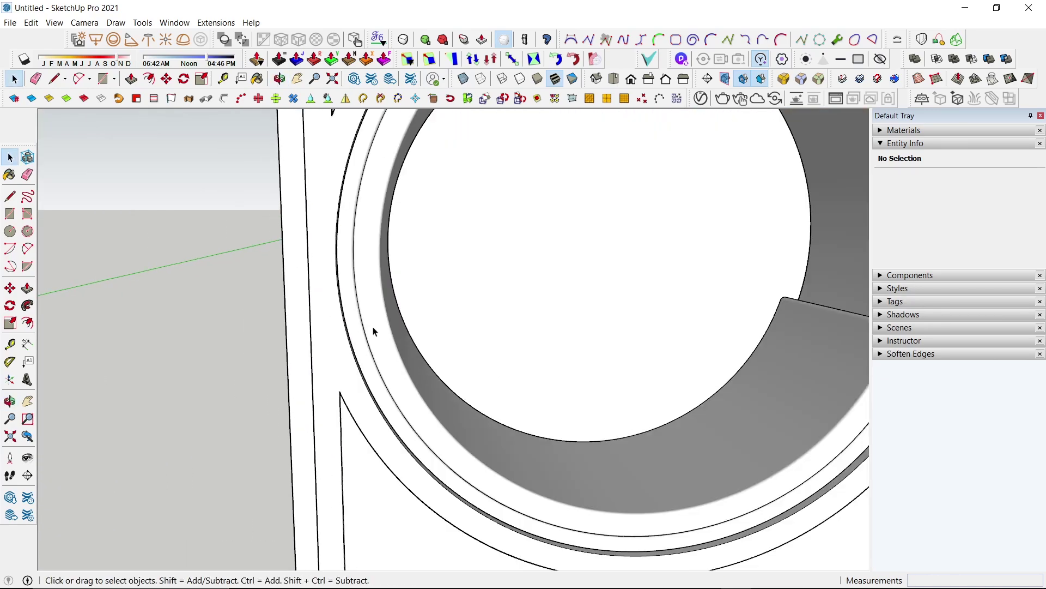
middle_drag(374, 327, 227, 416)
scroll(224, 429, up, 2)
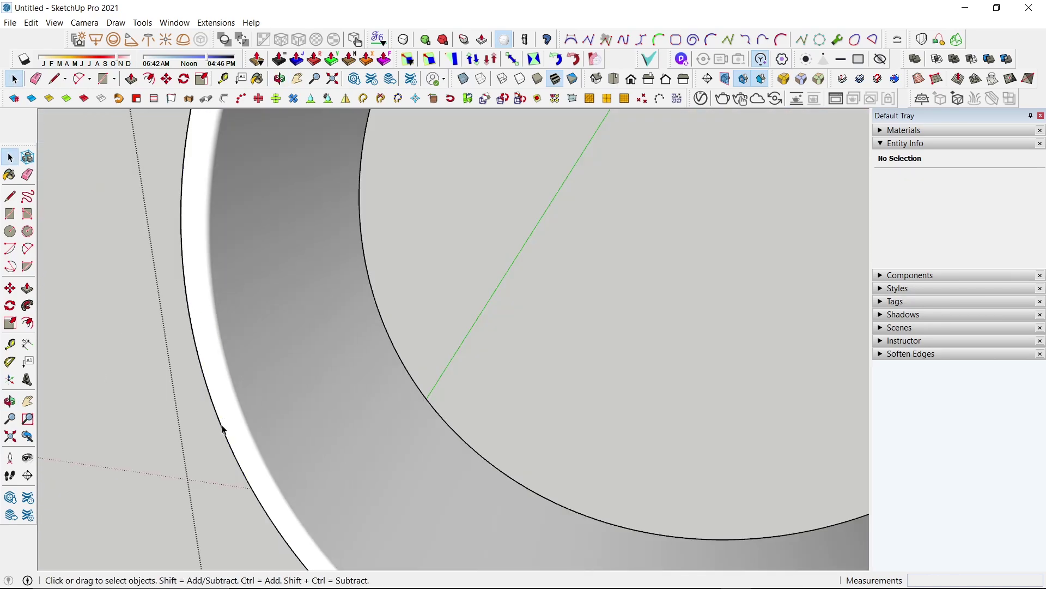
click(224, 430)
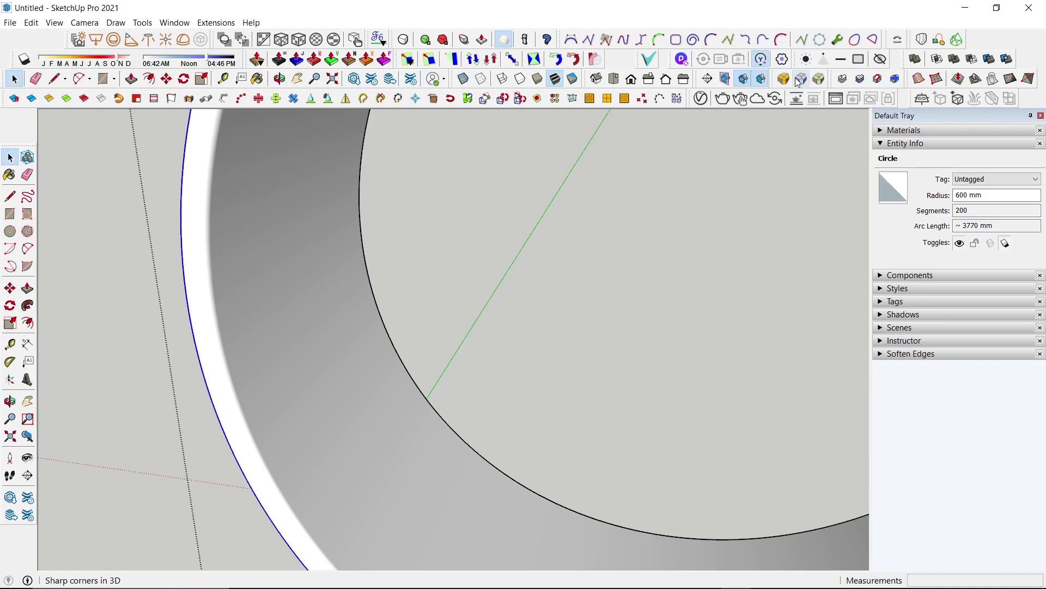
key(Return)
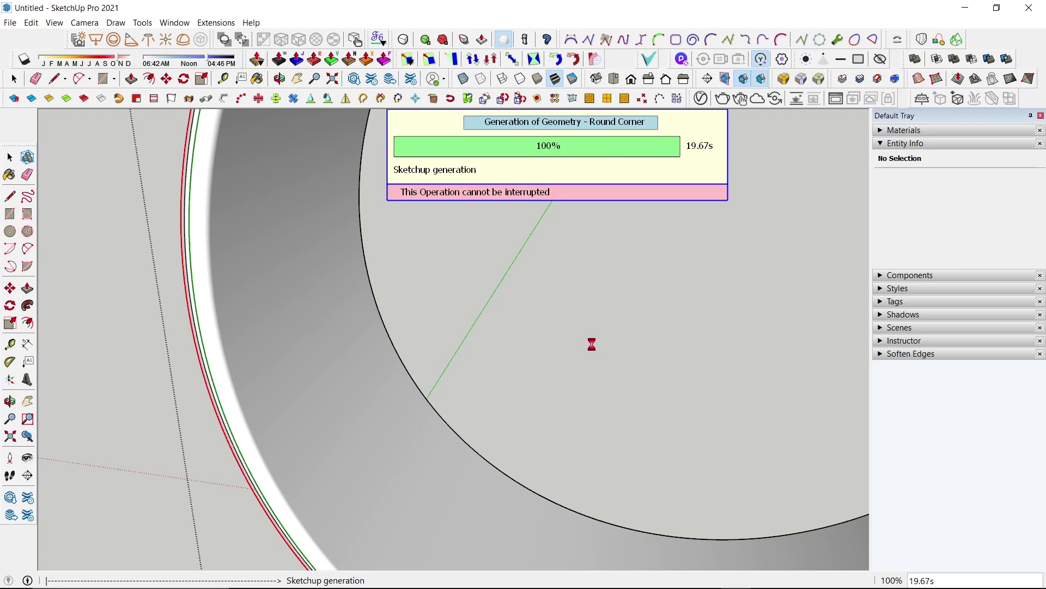
scroll(600, 371, down, 1)
scroll(600, 371, down, 5)
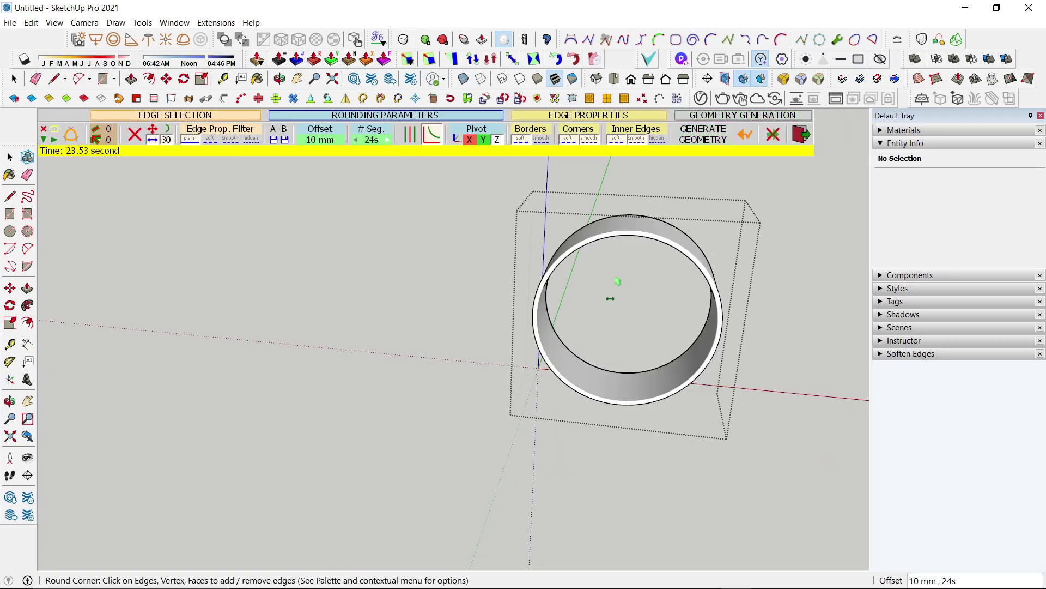
key(space)
scroll(628, 322, up, 1)
scroll(628, 327, up, 4)
scroll(628, 349, down, 1)
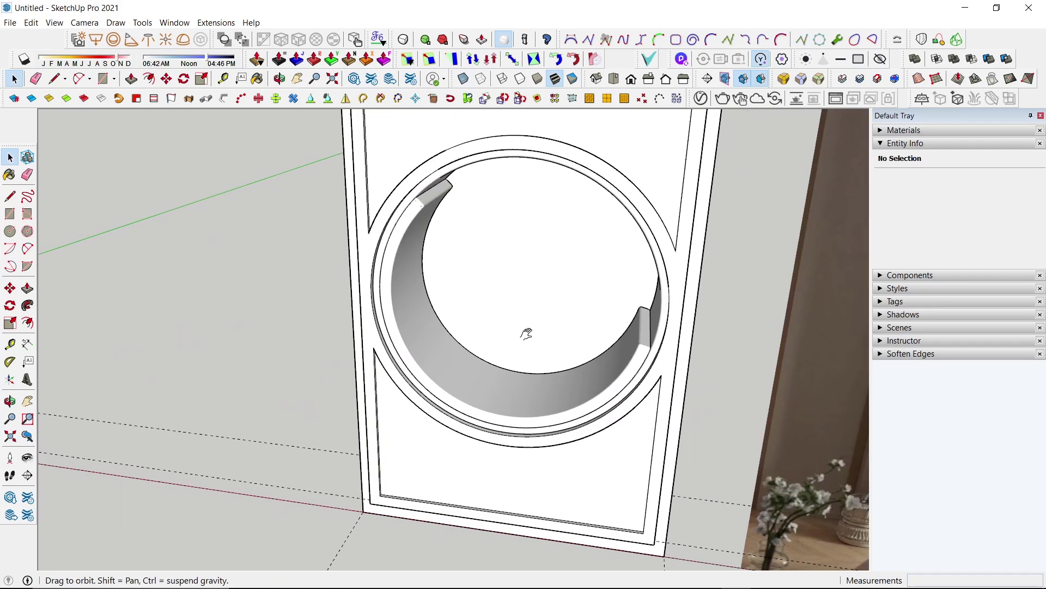
mouse_move(526, 334)
middle_down()
mouse_move(495, 327)
mouse_move(444, 341)
mouse_move(548, 352)
middle_up()
scroll(558, 325, down, 2)
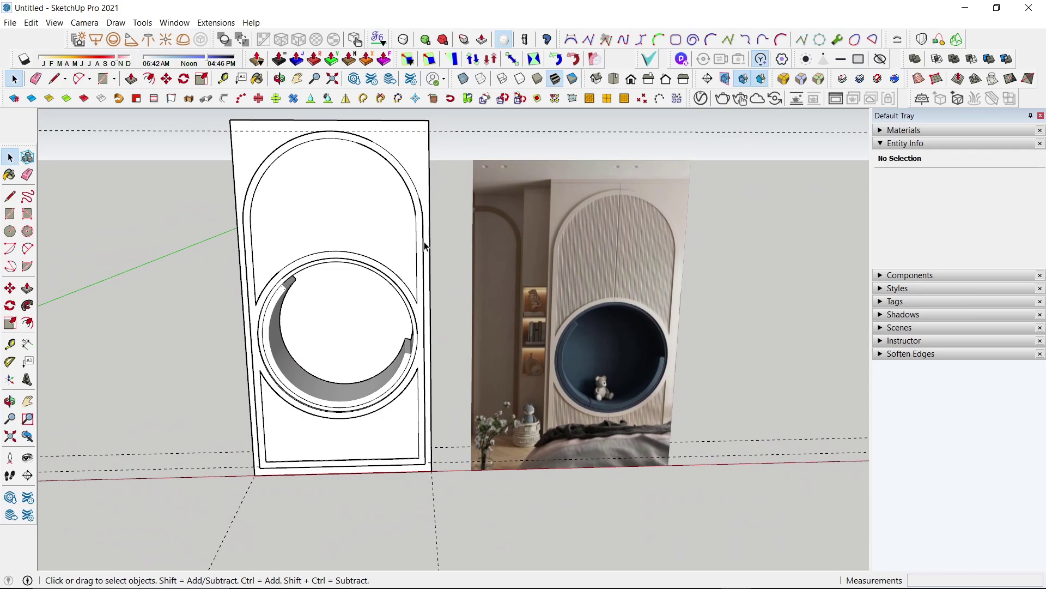
scroll(425, 245, up, 2)
scroll(392, 334, down, 2)
middle_drag(392, 335, 490, 354)
scroll(518, 372, up, 3)
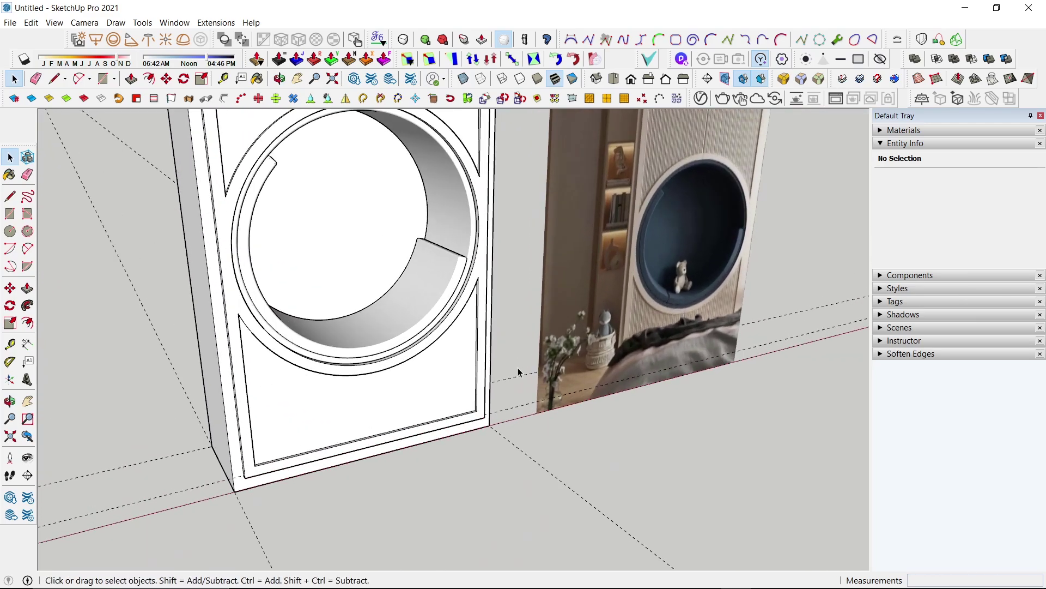
key(e)
drag(509, 349, 284, 515)
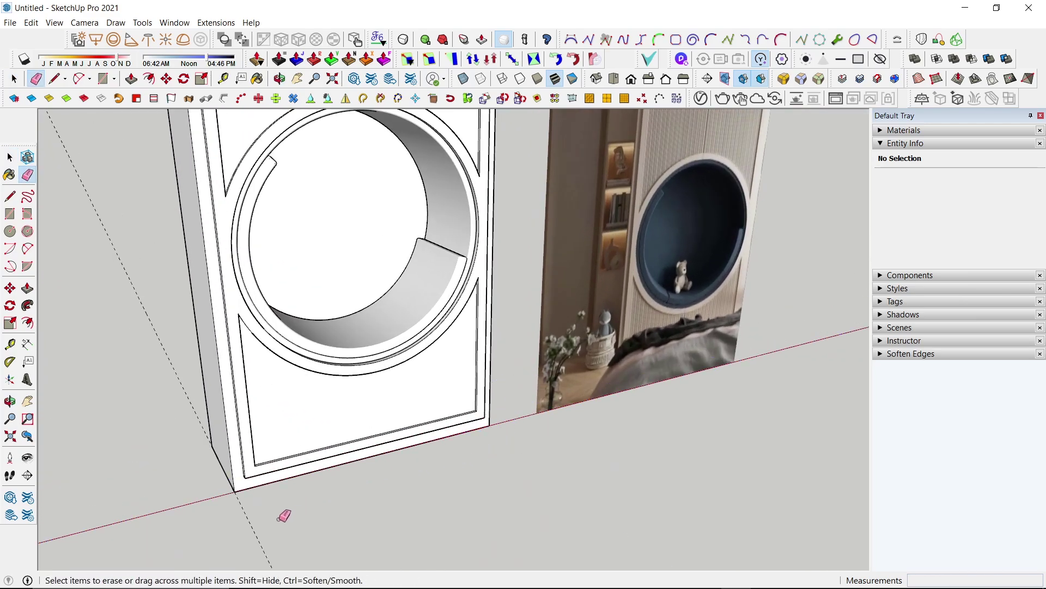
mouse_move(271, 497)
middle_down()
mouse_move(362, 423)
mouse_move(346, 381)
mouse_move(277, 413)
mouse_move(367, 460)
mouse_move(346, 453)
middle_up()
scroll(362, 425, up, 3)
scroll(357, 422, up, 2)
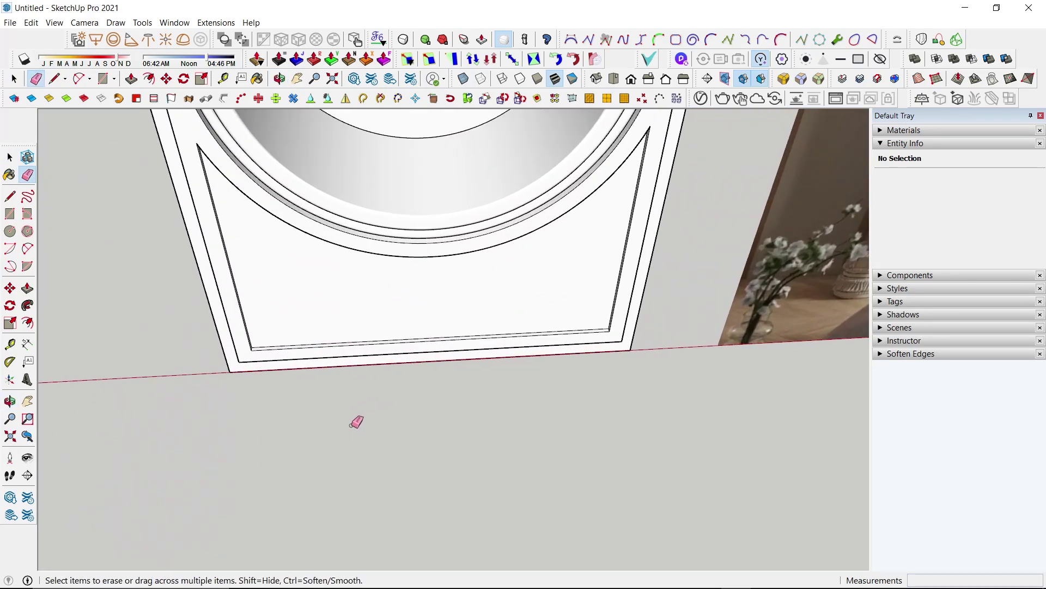
scroll(357, 422, up, 1)
key(l)
scroll(334, 316, up, 3)
Start a 10 mm line at the panel's bottom edge, then cancel it
scroll(334, 316, up, 2)
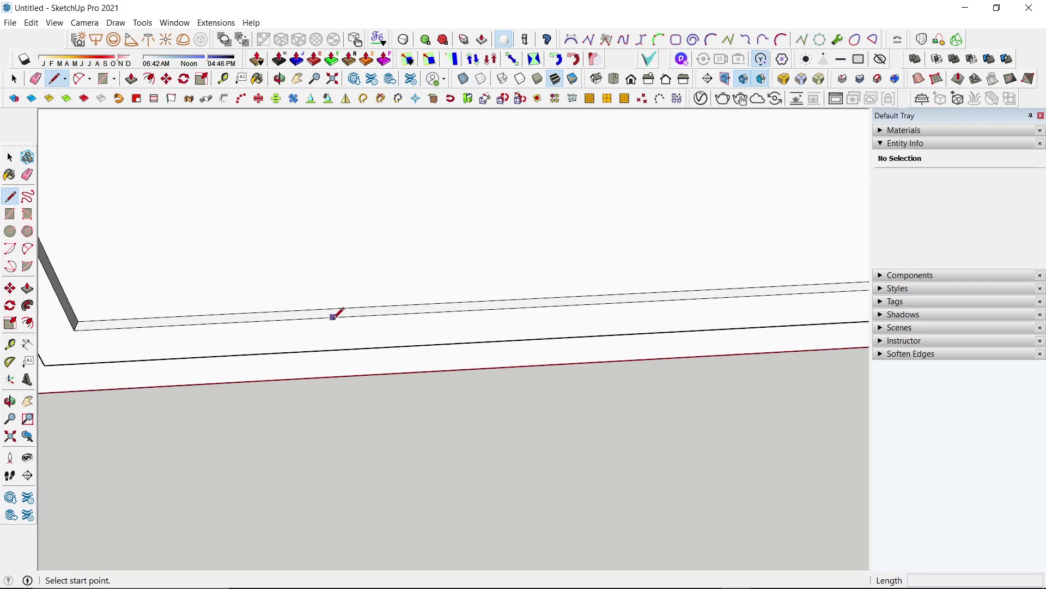
click(333, 317)
scroll(349, 376, down, 3)
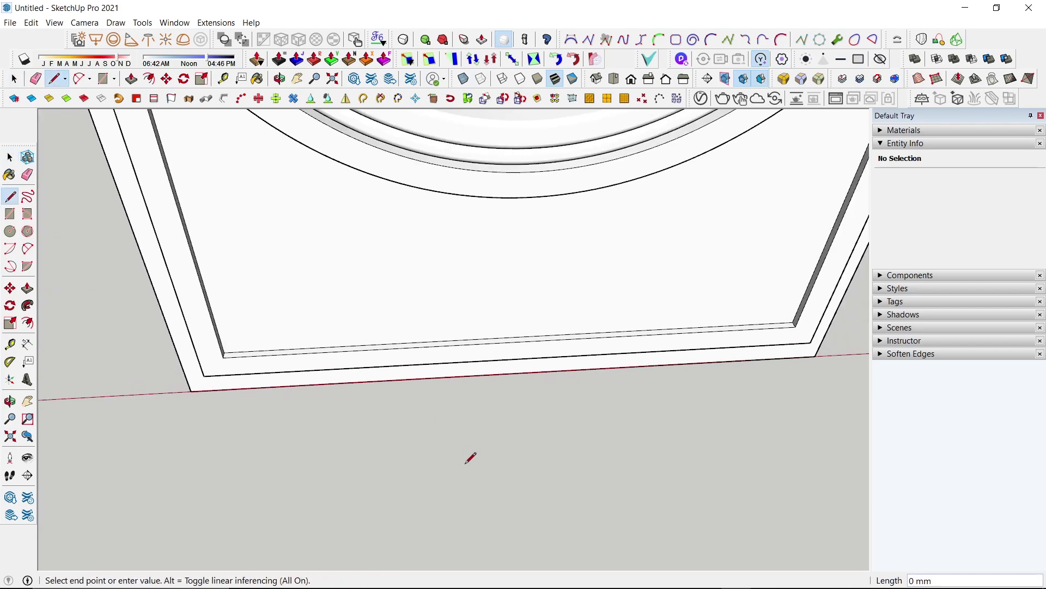
text(10)
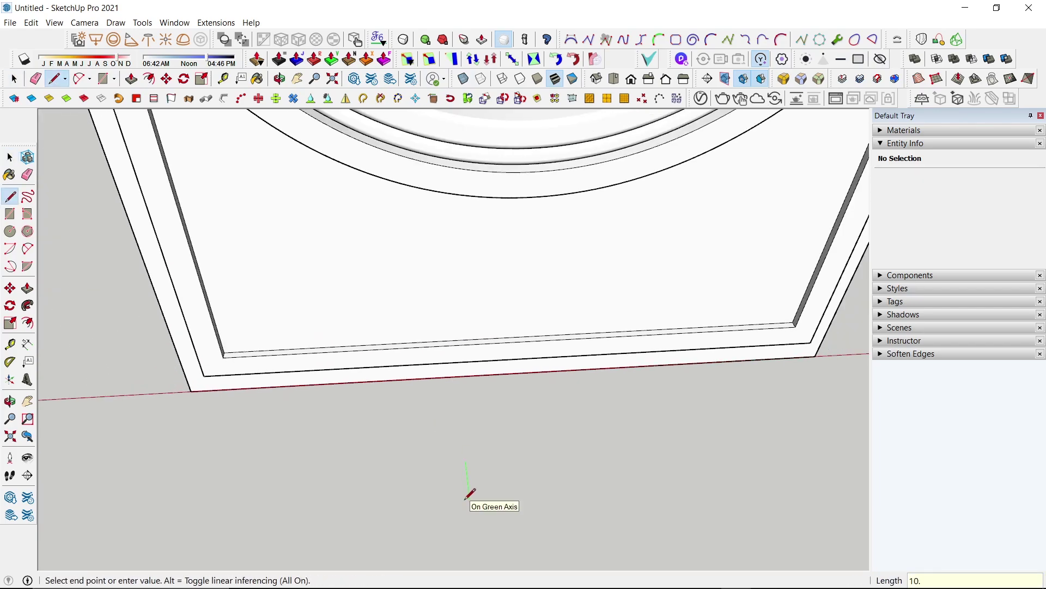
key(Return)
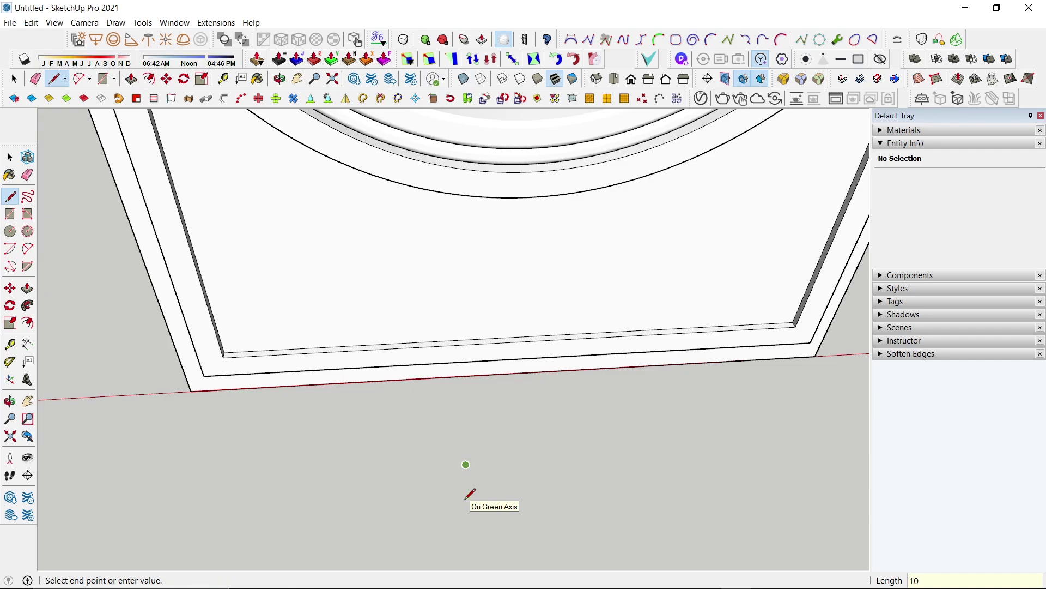
scroll(479, 404, up, 2)
scroll(469, 509, up, 2)
key(space)
Begin the notched profile on the ground with 25 mm and 15 mm edges
key(l)
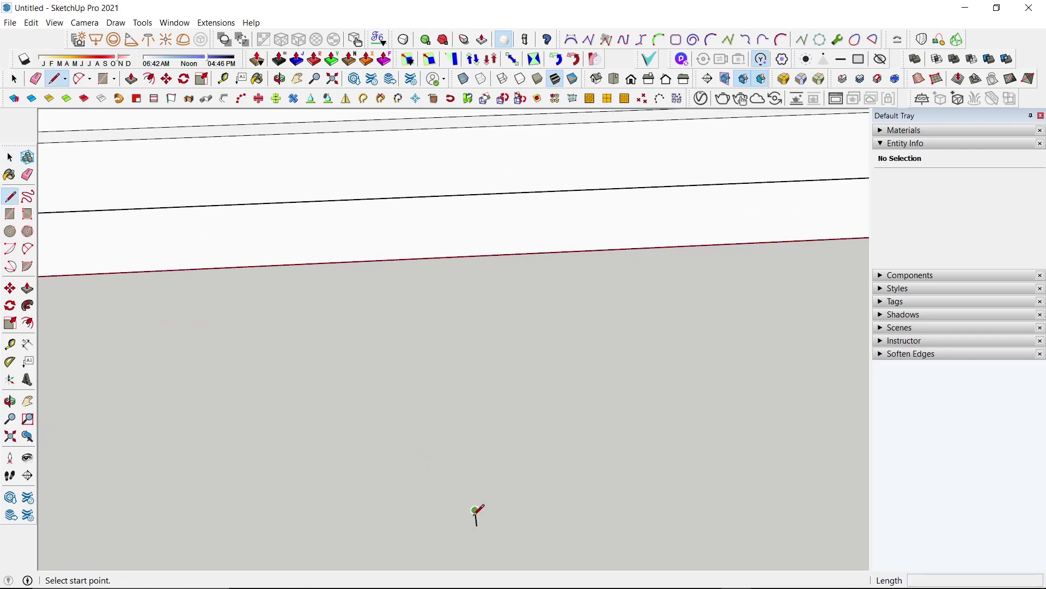
click(475, 509)
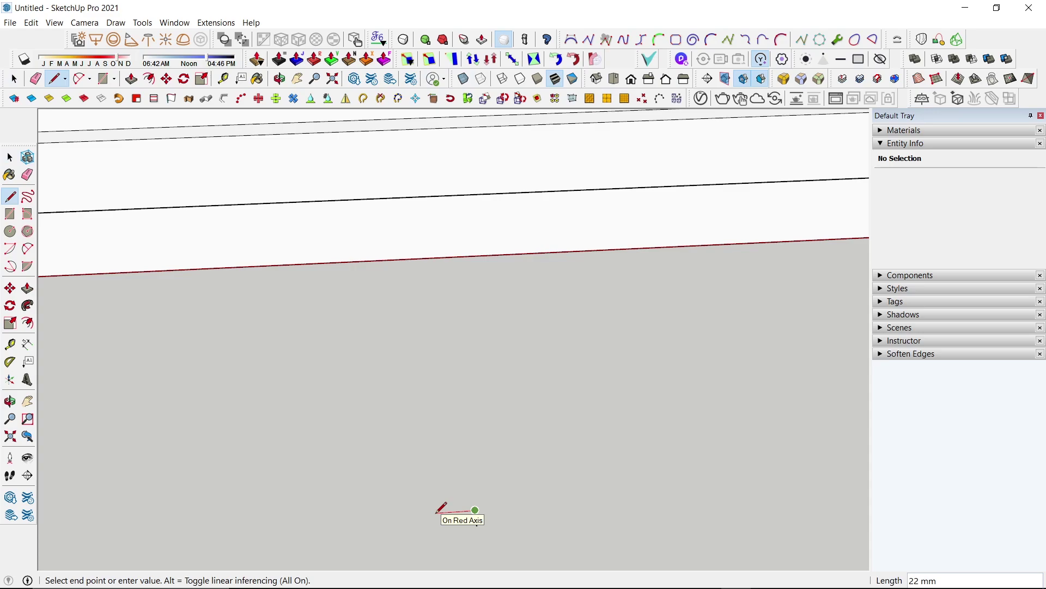
text(25)
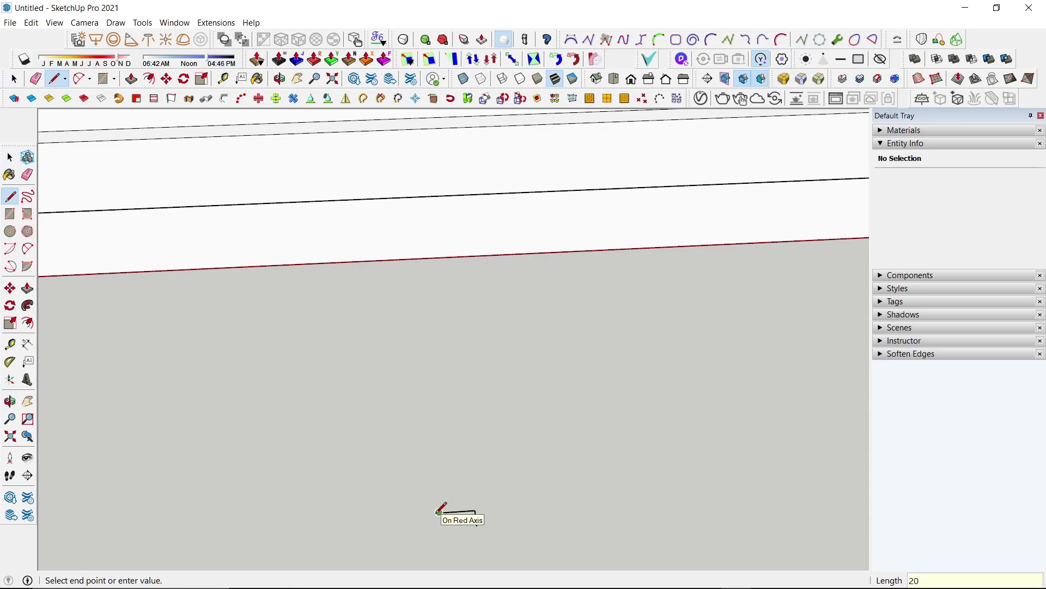
key(Return)
scroll(440, 509, down, 1)
scroll(441, 508, down, 2)
scroll(439, 508, up, 3)
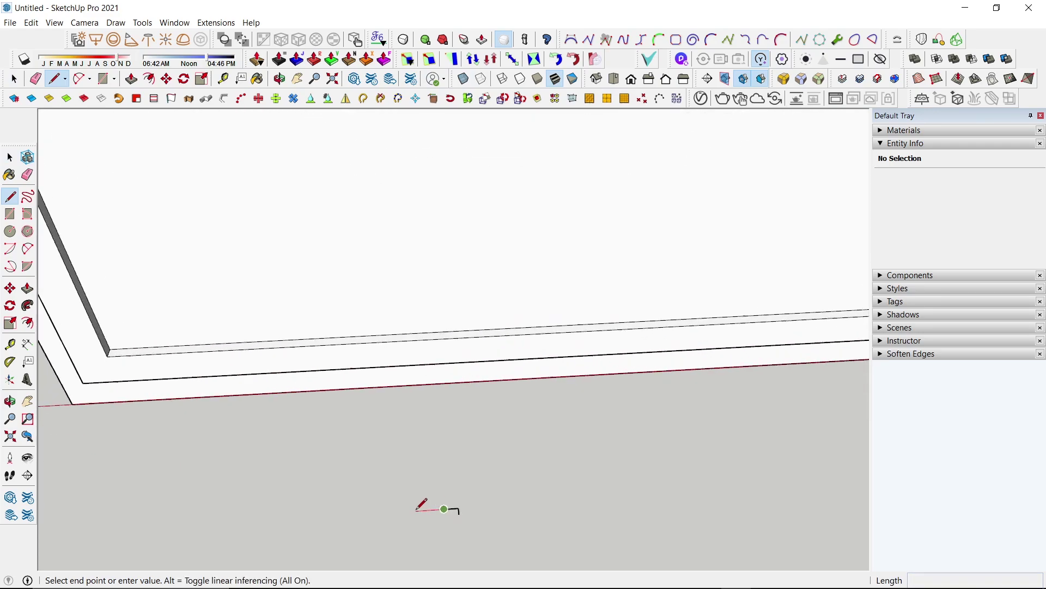
scroll(431, 506, up, 2)
text(15)
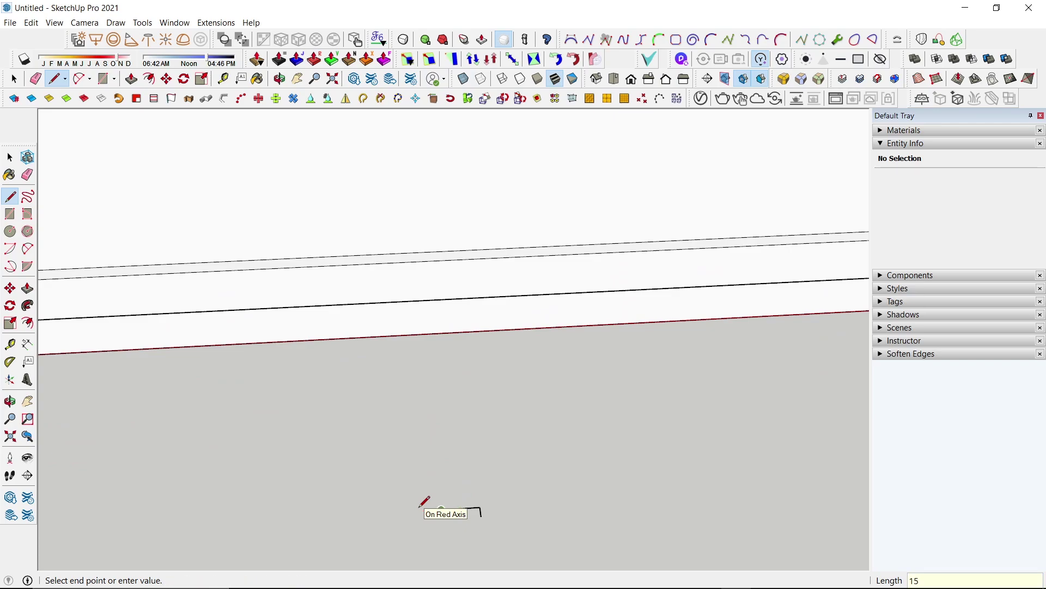
key(Return)
key(Escape)
Complete the outline with a 5 mm edge and the remaining edges, closing it into a face
click(479, 506)
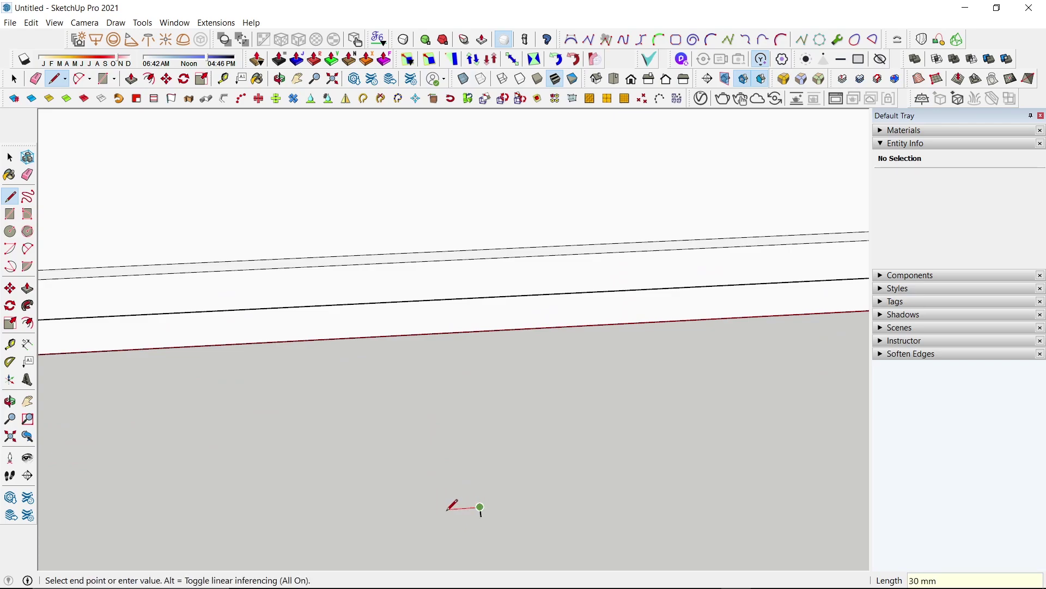
text(5)
scroll(461, 512, up, 3)
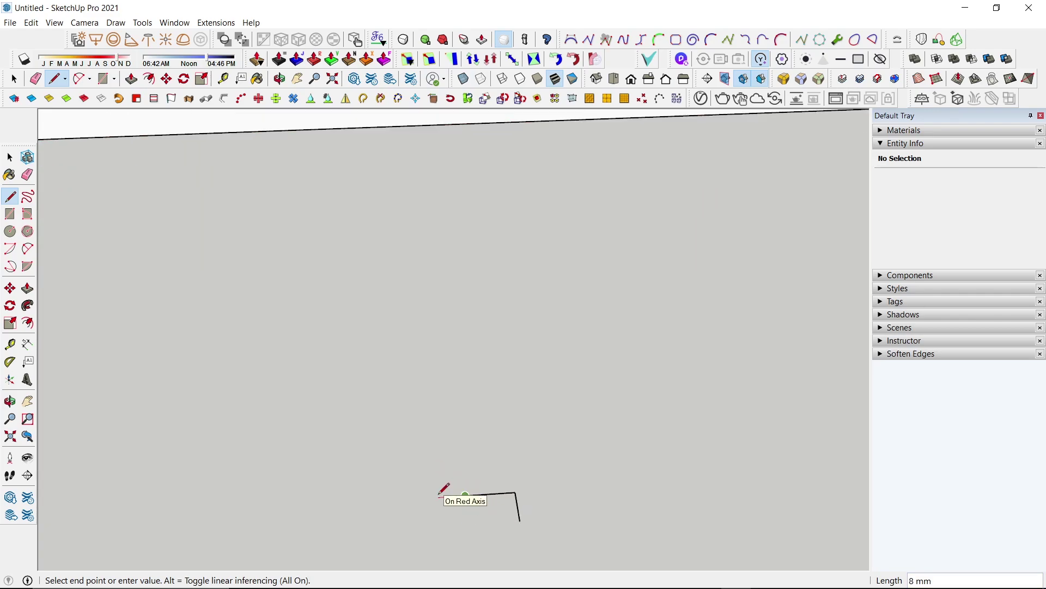
click(441, 494)
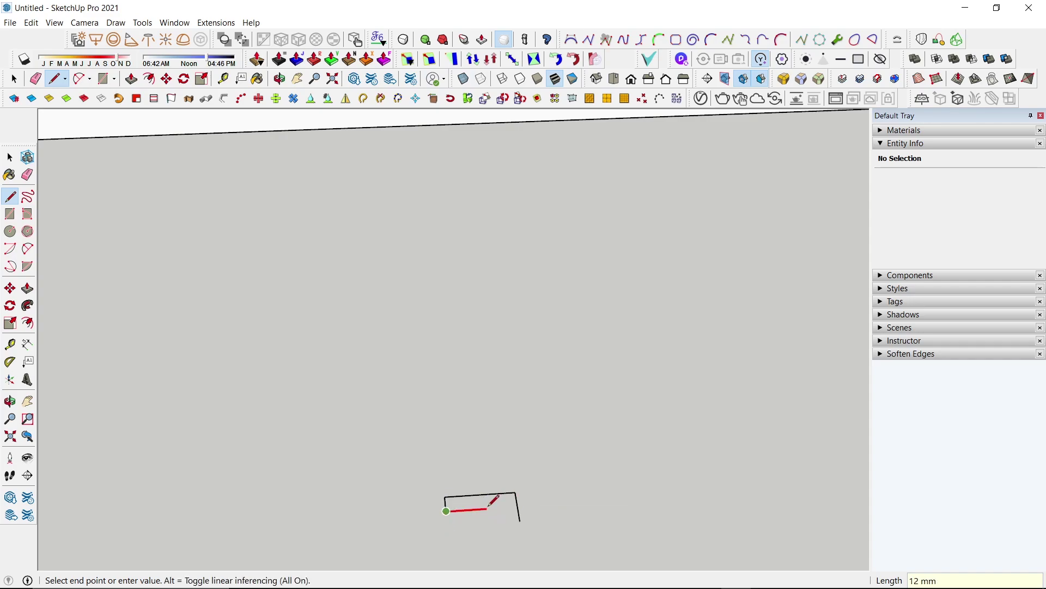
click(521, 520)
click(521, 520)
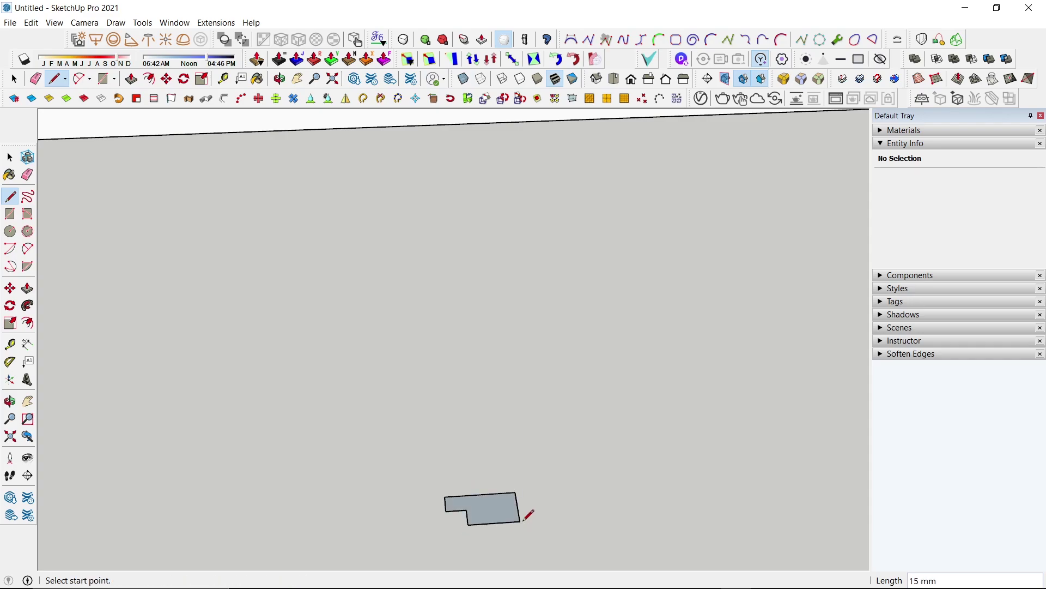
key(space)
Make the profile face and its edges into a component with the default name
click(495, 516)
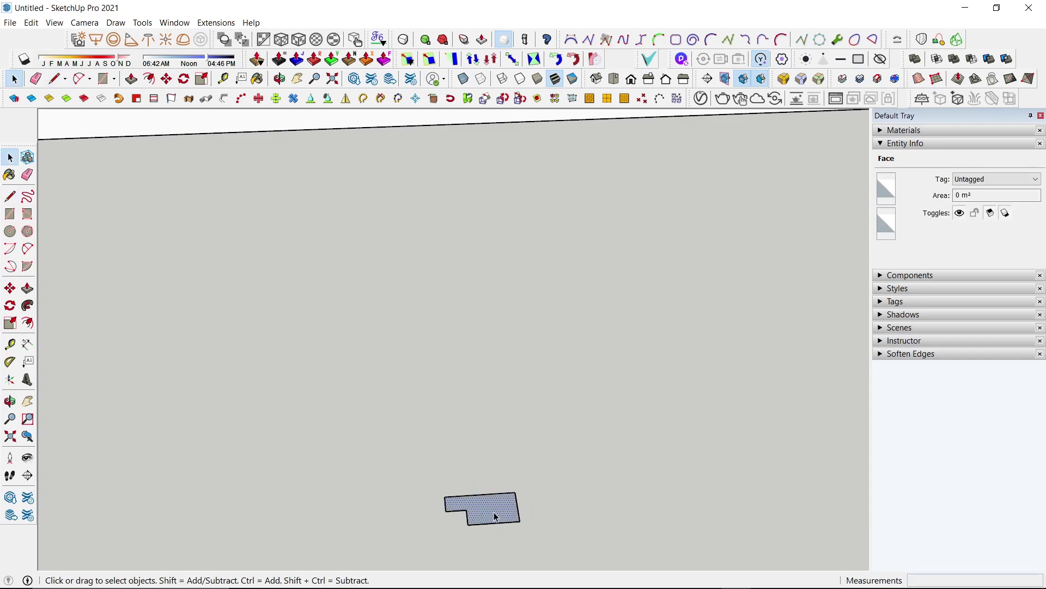
double_click(495, 517)
key(g)
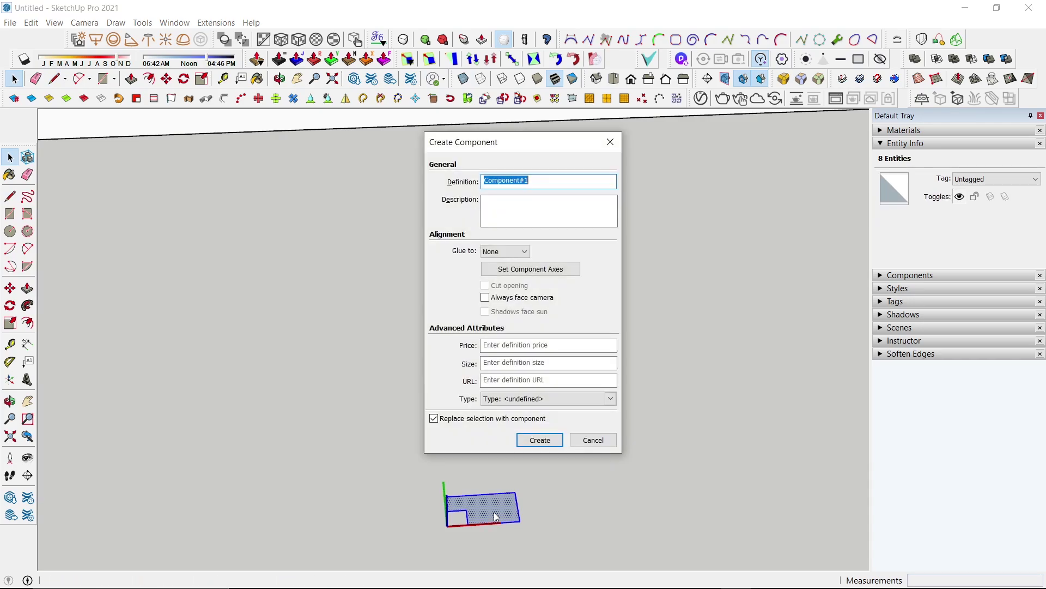
click(611, 141)
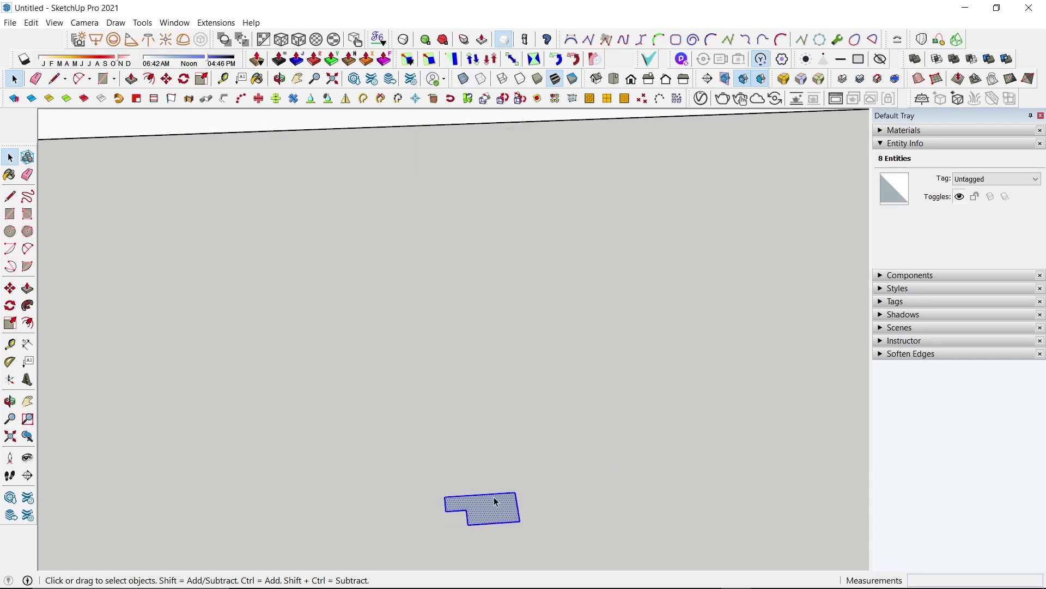
right_click(494, 512)
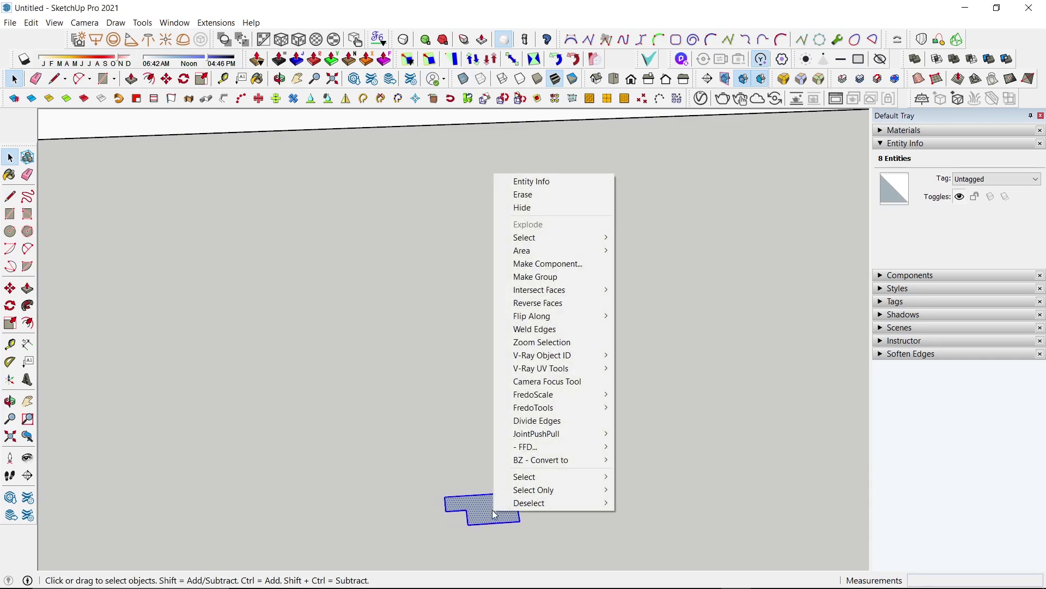
click(576, 264)
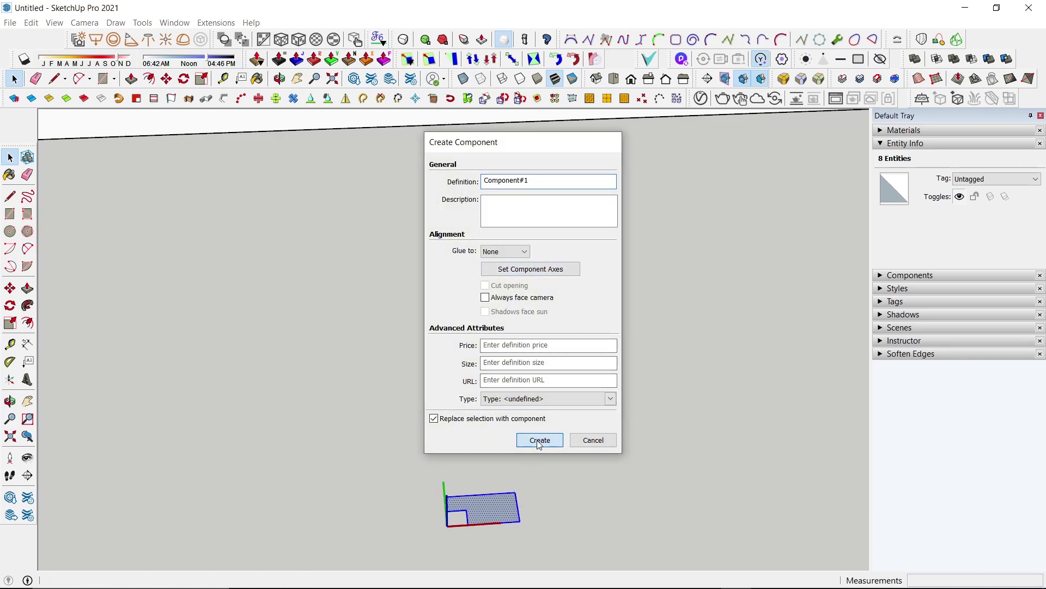
click(537, 438)
Move the profile component to the bottom band's inner corner
key(m)
click(521, 523)
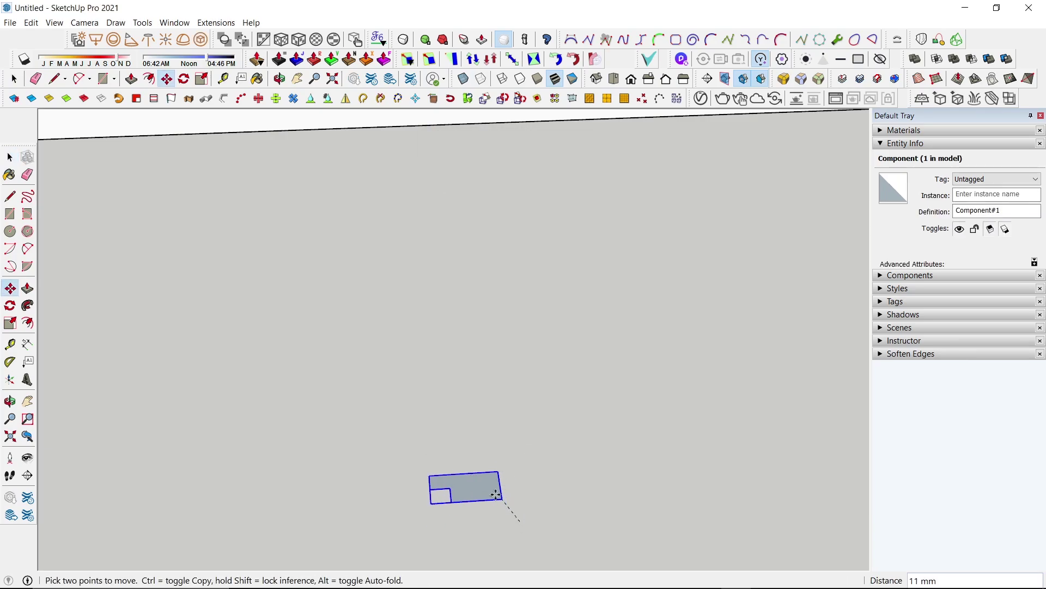
mouse_move(468, 502)
middle_down()
mouse_move(512, 463)
mouse_move(713, 421)
mouse_move(706, 450)
middle_up()
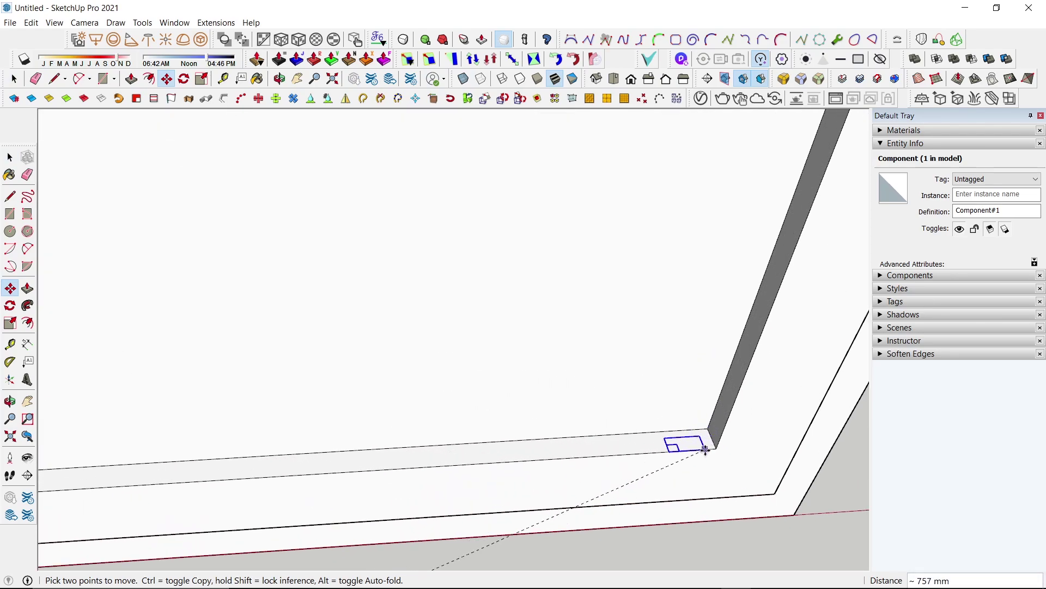
scroll(716, 449, up, 3)
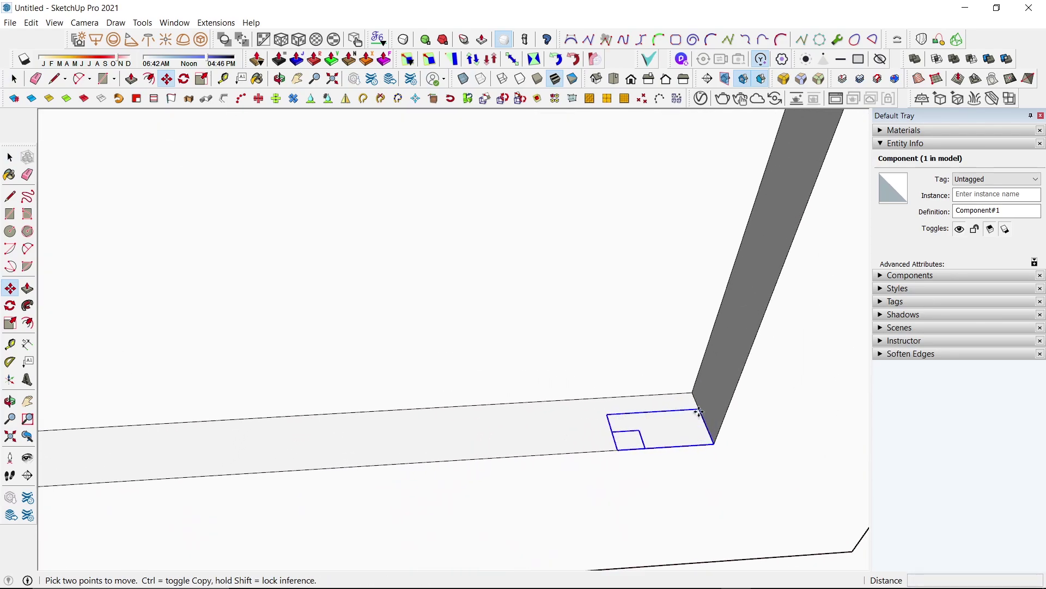
click(693, 392)
Copy the profile one width along the edge and array it, ending with 60 copies
key(ctrl)
click(706, 426)
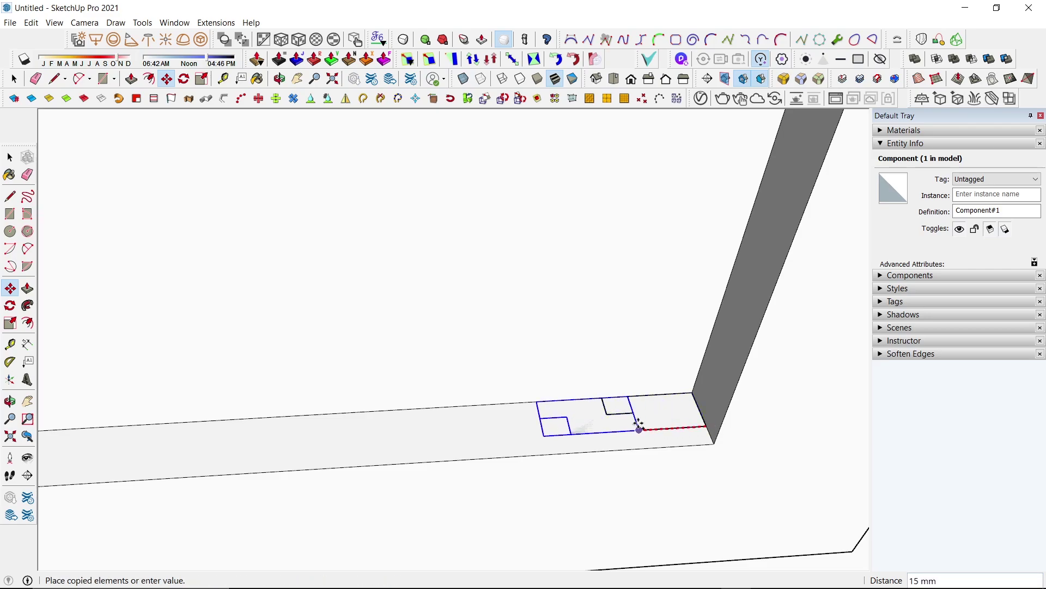
click(607, 406)
scroll(610, 408, down, 2)
scroll(620, 400, down, 3)
scroll(599, 384, down, 3)
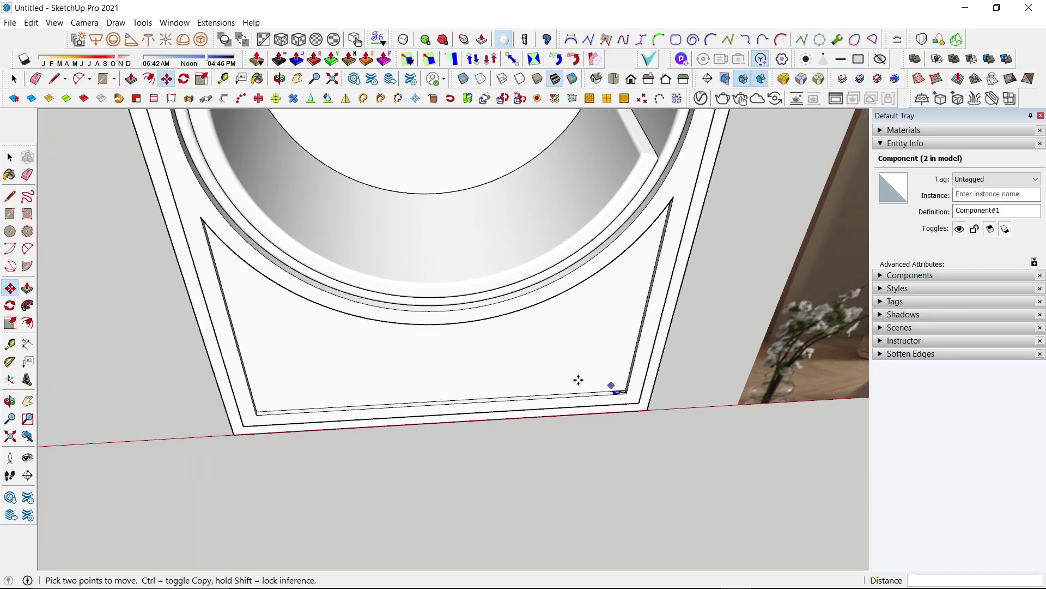
scroll(556, 380, down, 2)
text(50)
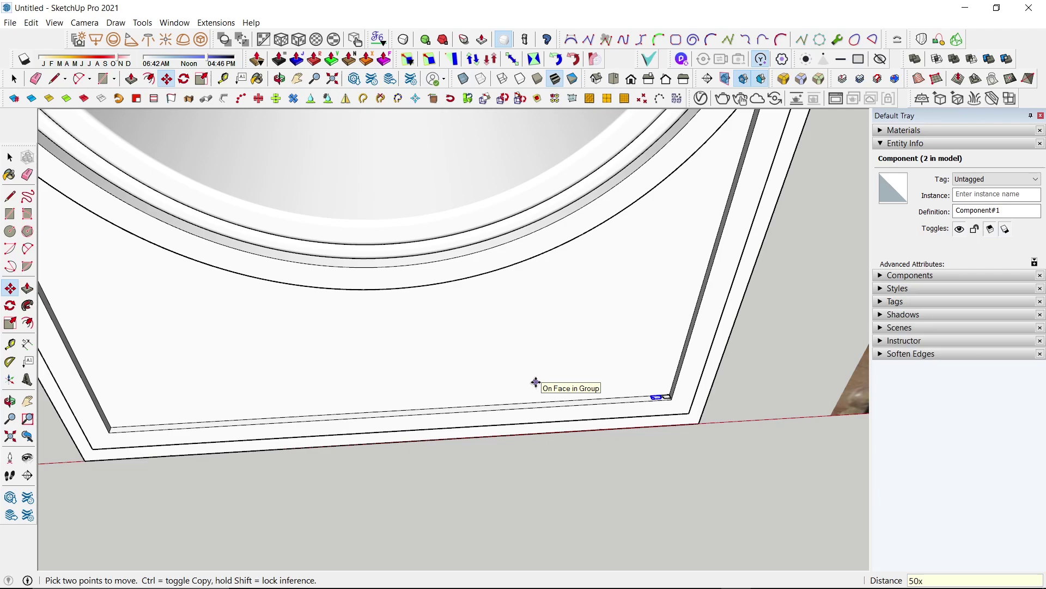
text(20)
key(Return)
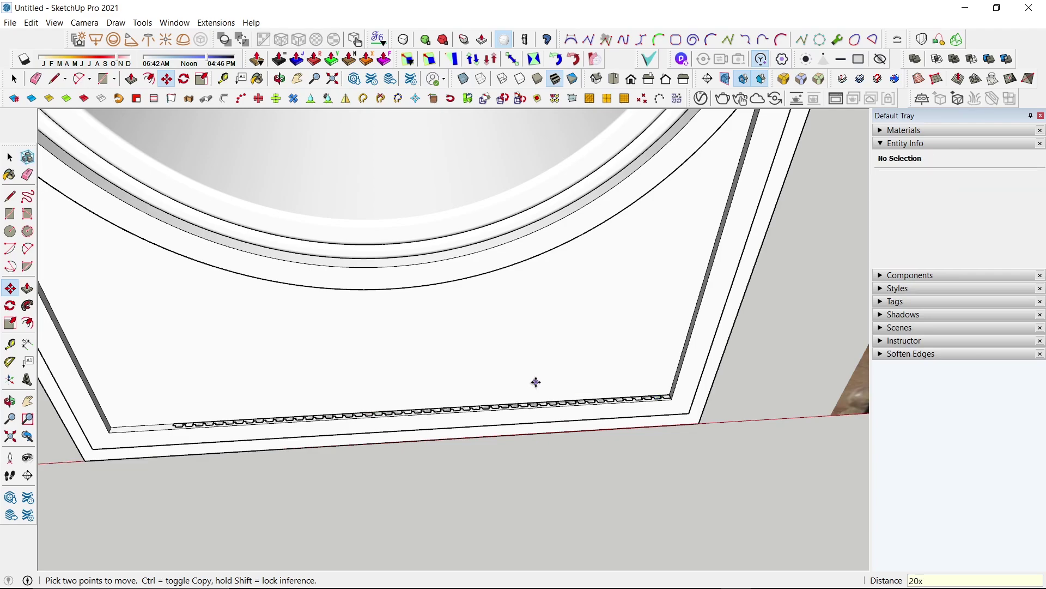
text(80)
key(Return)
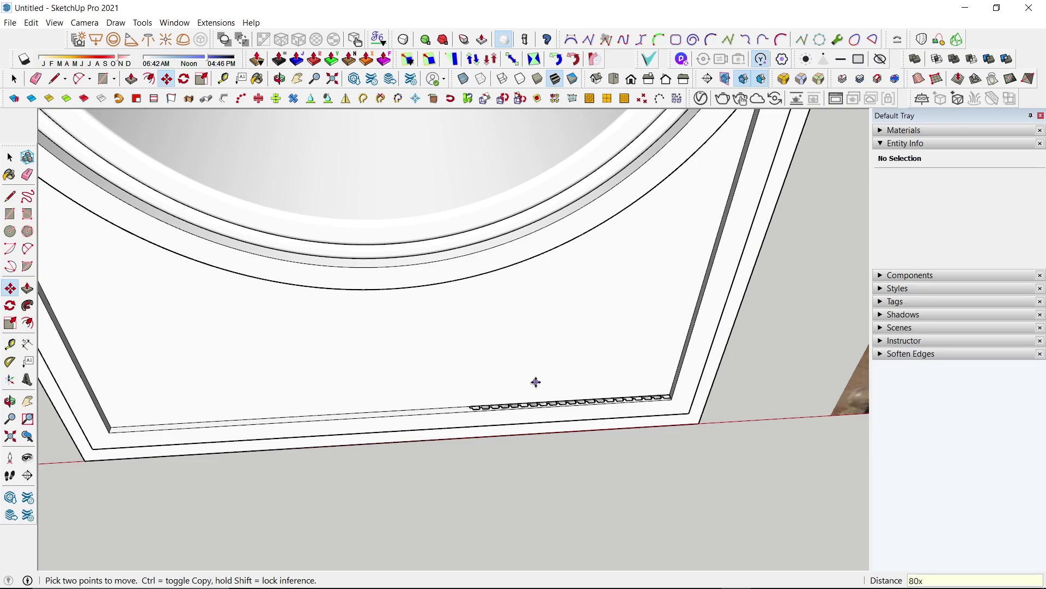
text(60)
key(Return)
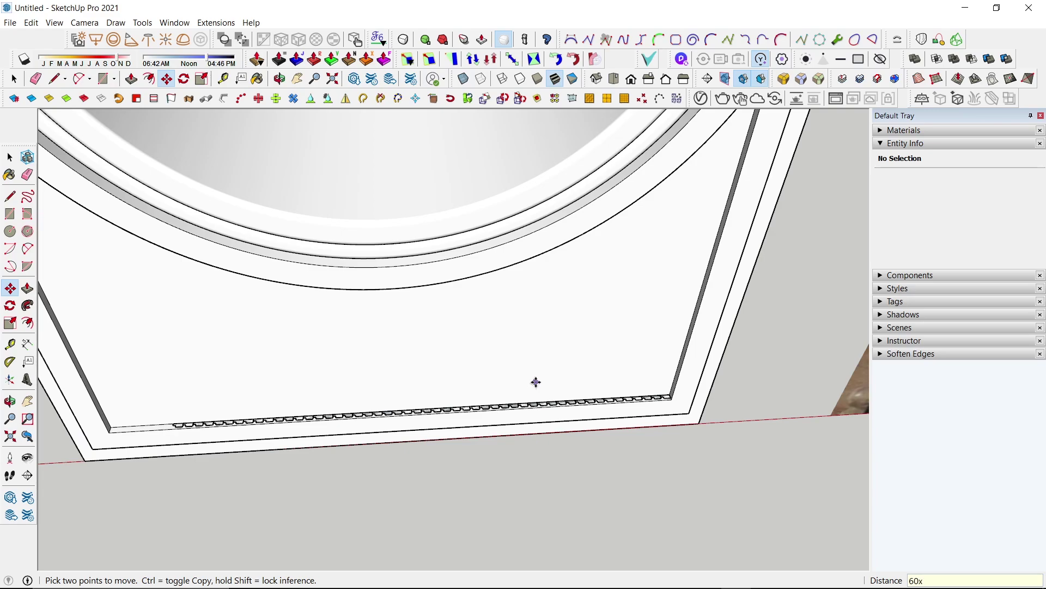
key(space)
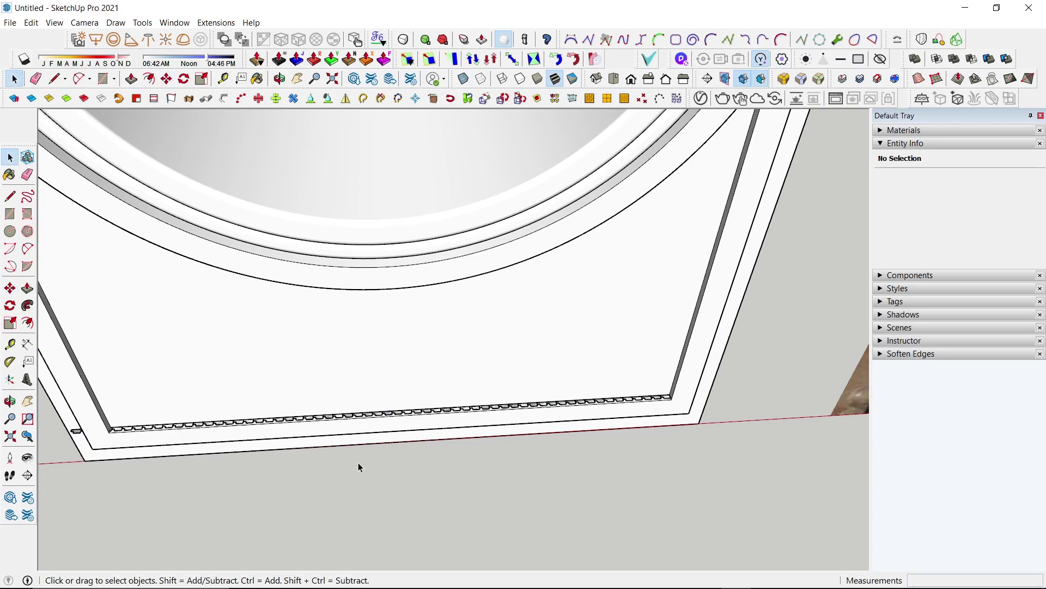
Find the four small stray parts in X-ray view and delete them
scroll(138, 449, up, 3)
scroll(130, 450, down, 3)
scroll(126, 451, up, 3)
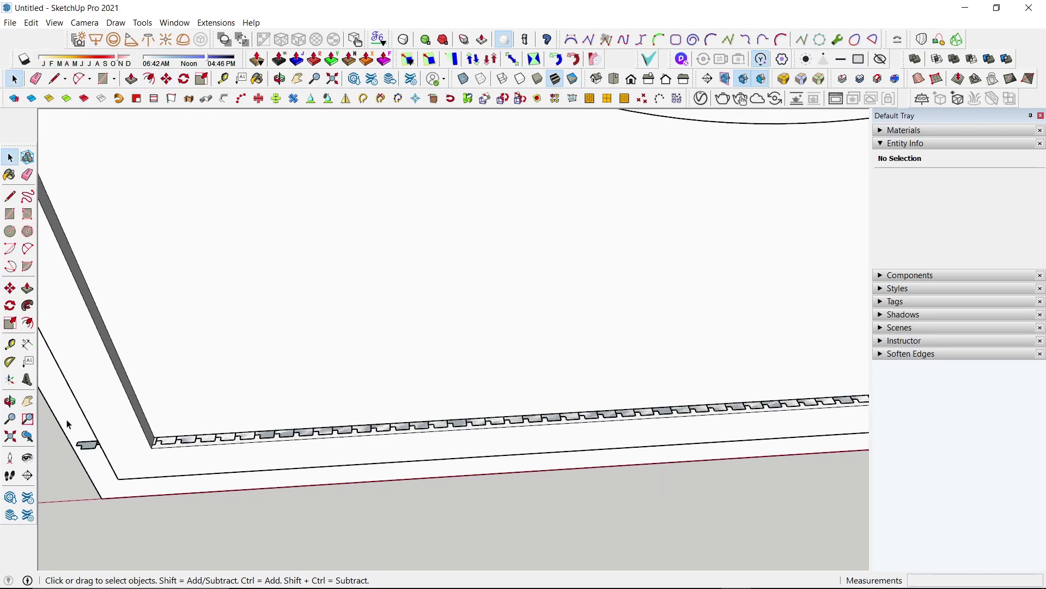
scroll(118, 454, down, 2)
scroll(118, 454, up, 2)
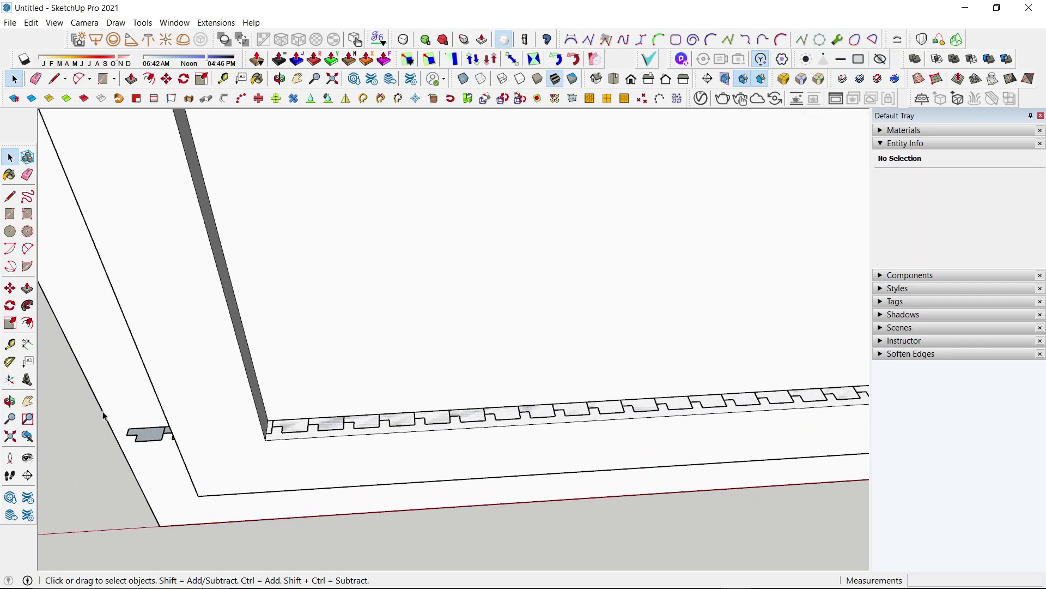
key(x)
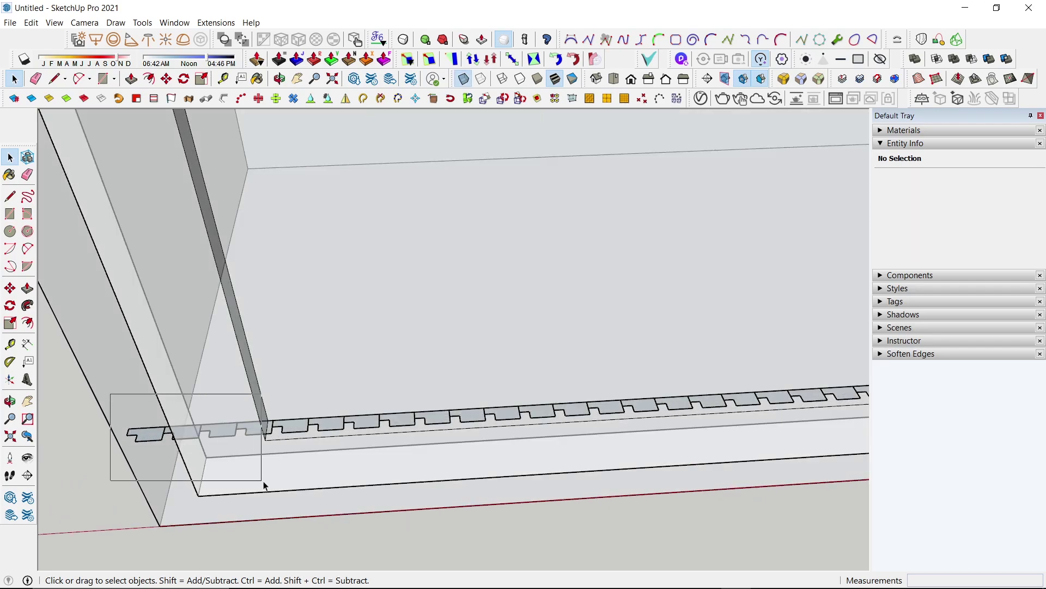
drag(265, 485, 273, 482)
key(x)
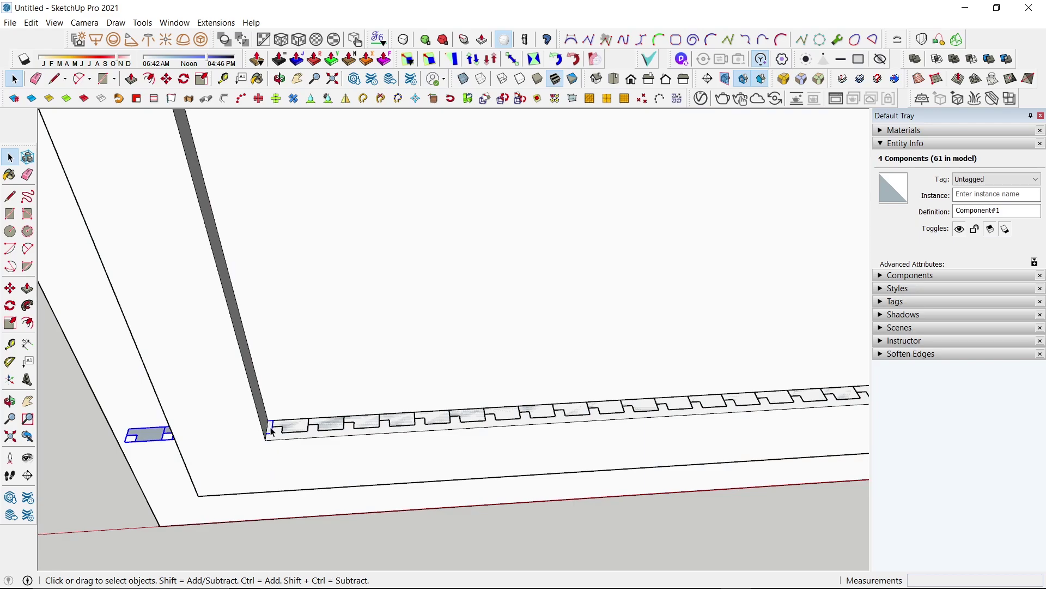
key(Delete)
Window-select the whole row of slat profiles and make it a group
scroll(267, 450, down, 3)
middle_drag(267, 449, 309, 428)
scroll(712, 400, up, 3)
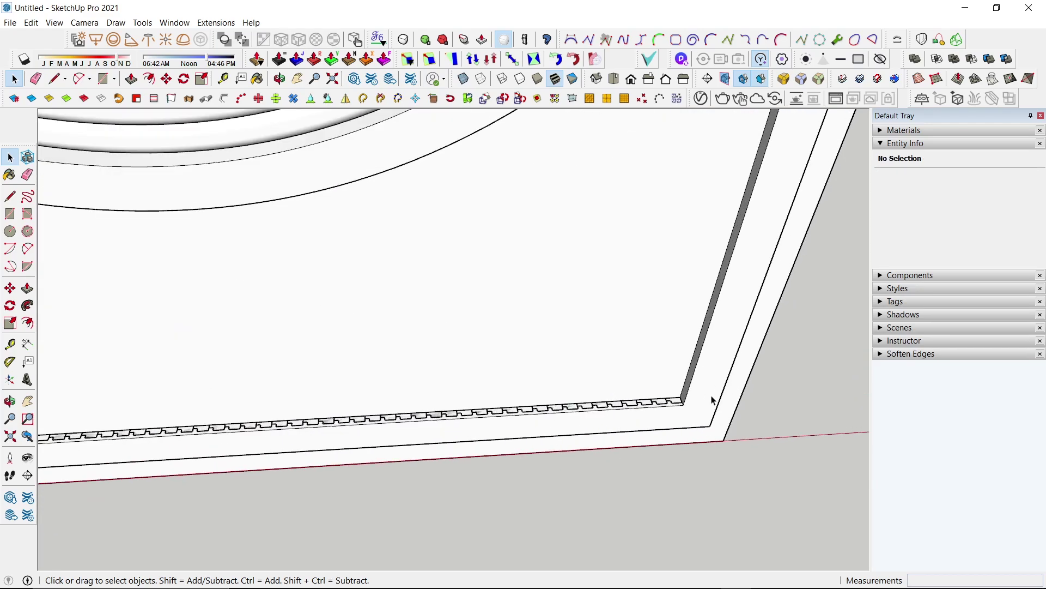
scroll(712, 400, down, 2)
scroll(712, 400, down, 2)
scroll(712, 400, down, 3)
drag(245, 391, 659, 476)
scroll(377, 445, up, 3)
scroll(364, 428, up, 2)
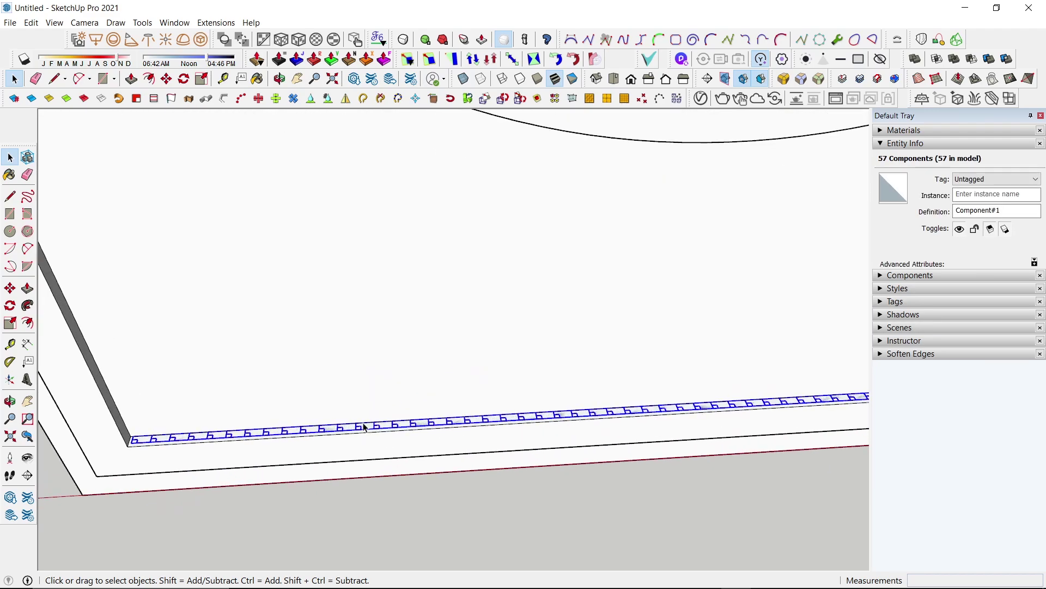
right_click(364, 428)
click(382, 211)
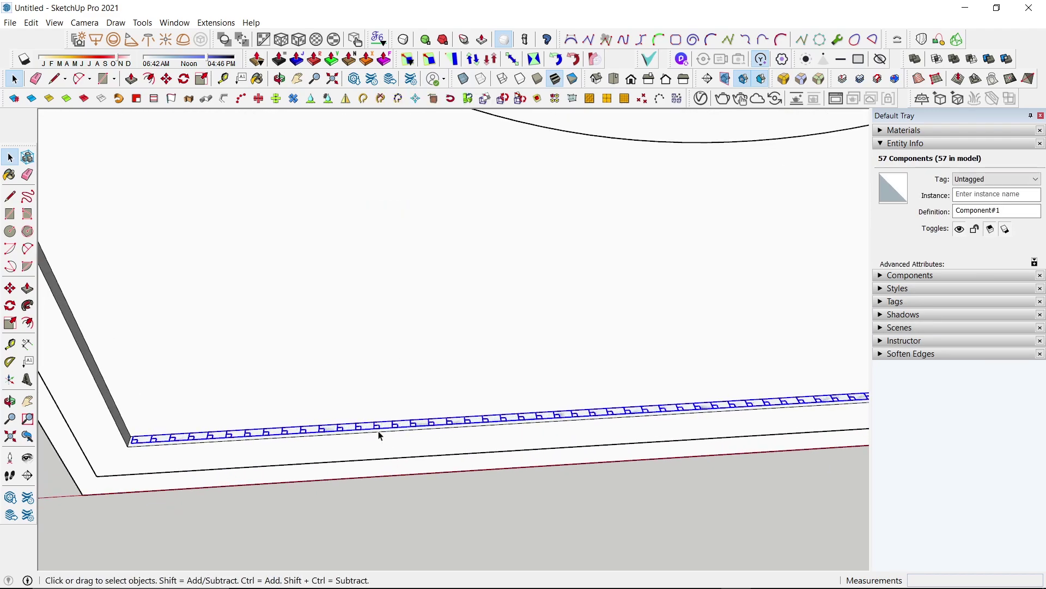
Inside the group, push/pull the slat profile face upward into tall fluted slats
double_click(382, 433)
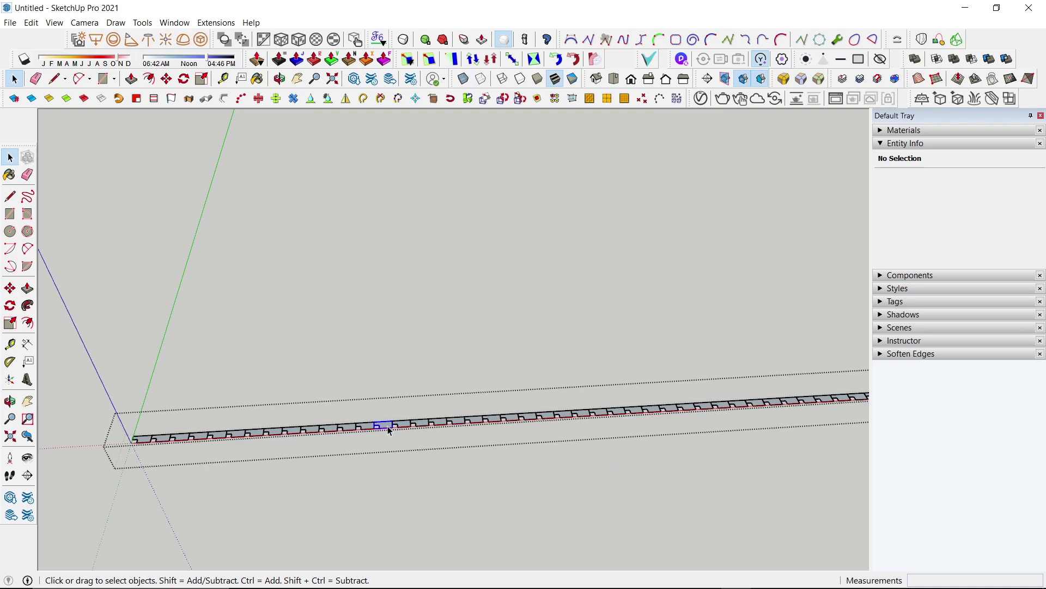
middle_drag(389, 431, 385, 427)
key(p)
click(386, 427)
scroll(385, 427, up, 3)
scroll(410, 367, down, 2)
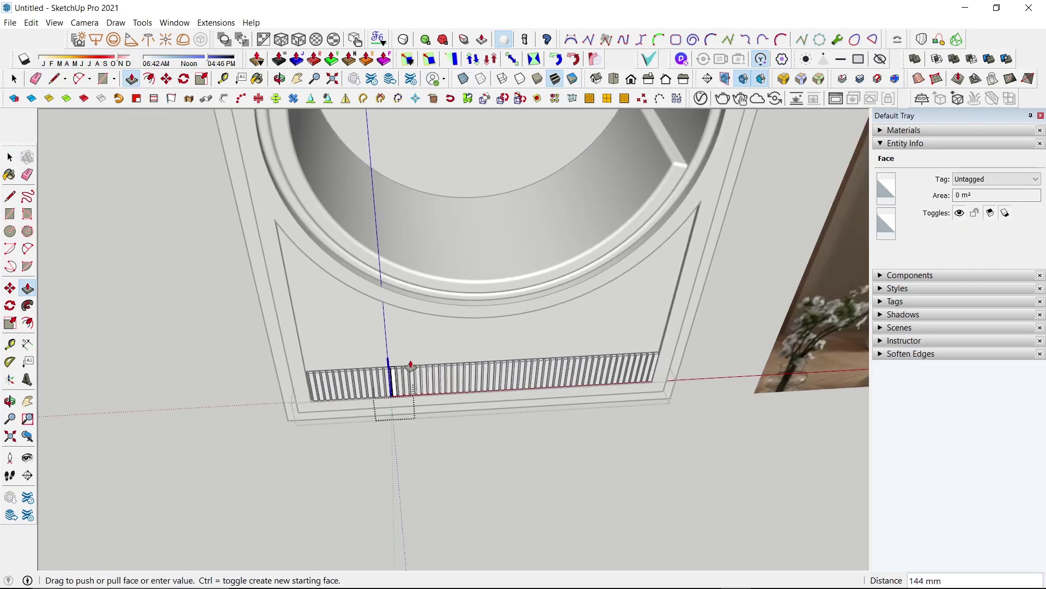
scroll(703, 197, up, 2)
scroll(712, 183, up, 2)
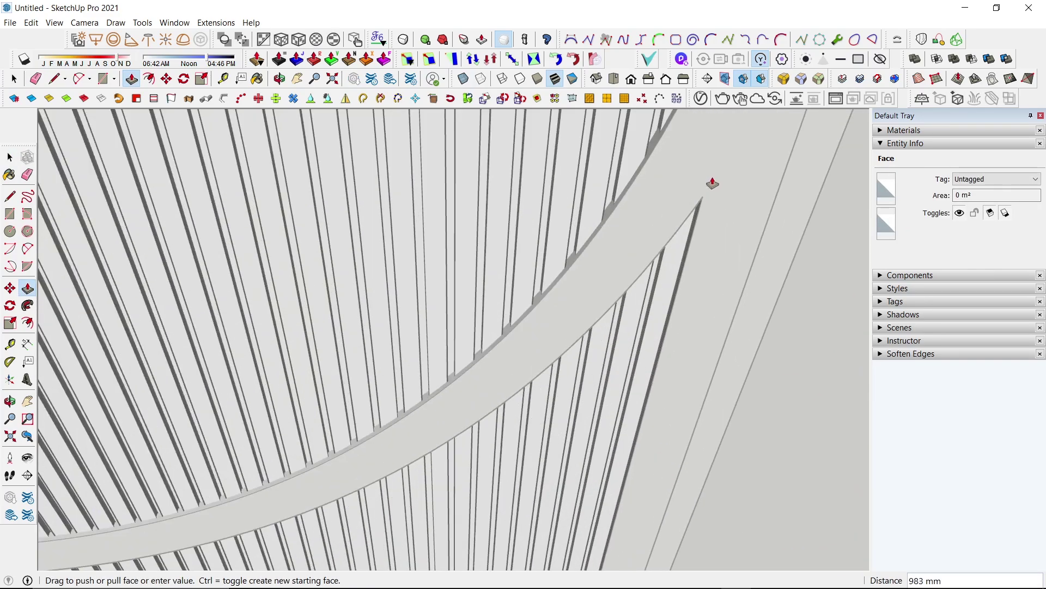
scroll(708, 201, down, 3)
click(700, 217)
scroll(609, 285, up, 2)
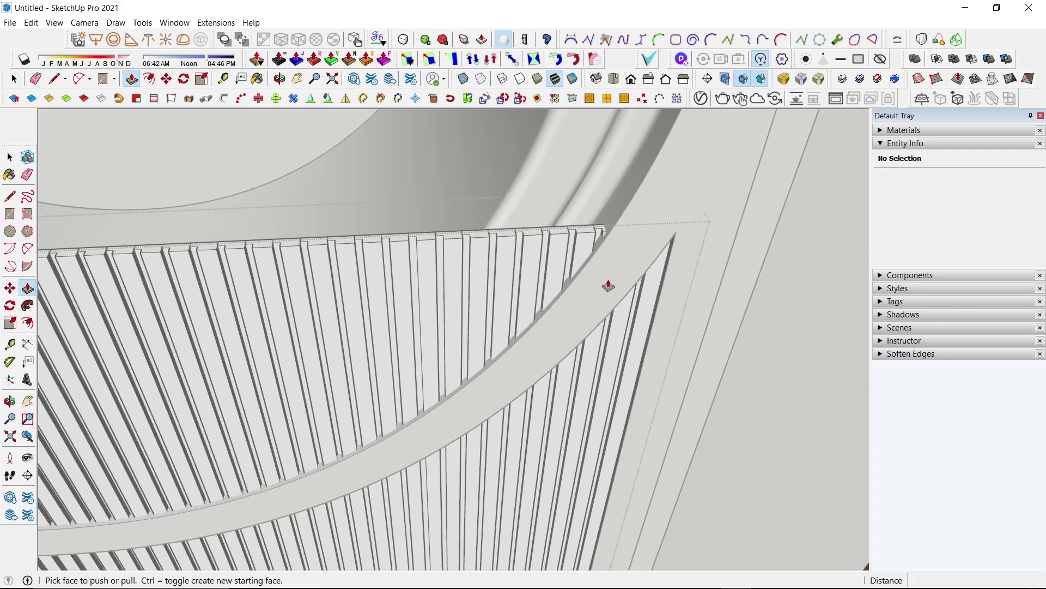
scroll(608, 286, down, 3)
scroll(572, 322, down, 3)
key(space)
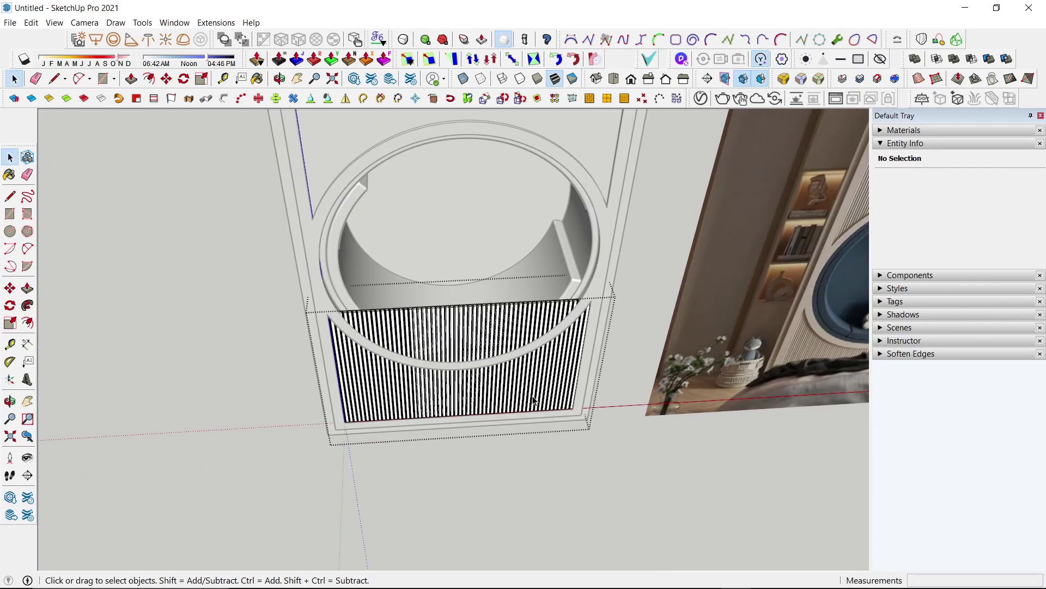
Copy the fluted slat group upward with Move and Ctrl, placing the copy above the ring
click(534, 401)
mouse_move(537, 401)
middle_down()
mouse_move(549, 385)
mouse_move(539, 431)
middle_up()
scroll(540, 431, down, 3)
scroll(533, 438, up, 5)
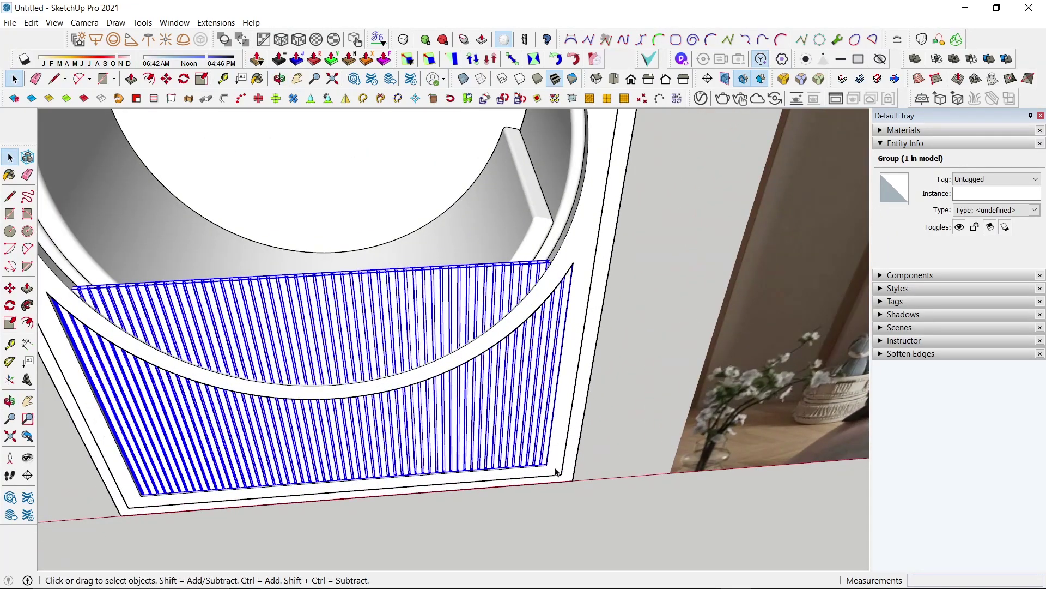
scroll(556, 472, up, 3)
scroll(545, 471, up, 2)
key(m)
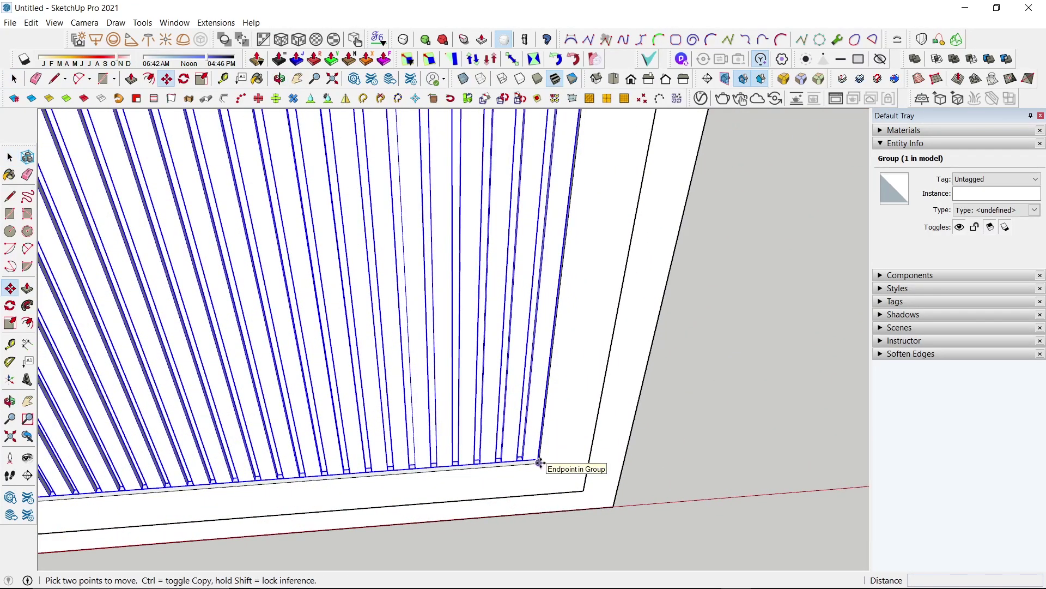
click(539, 462)
key(ctrl)
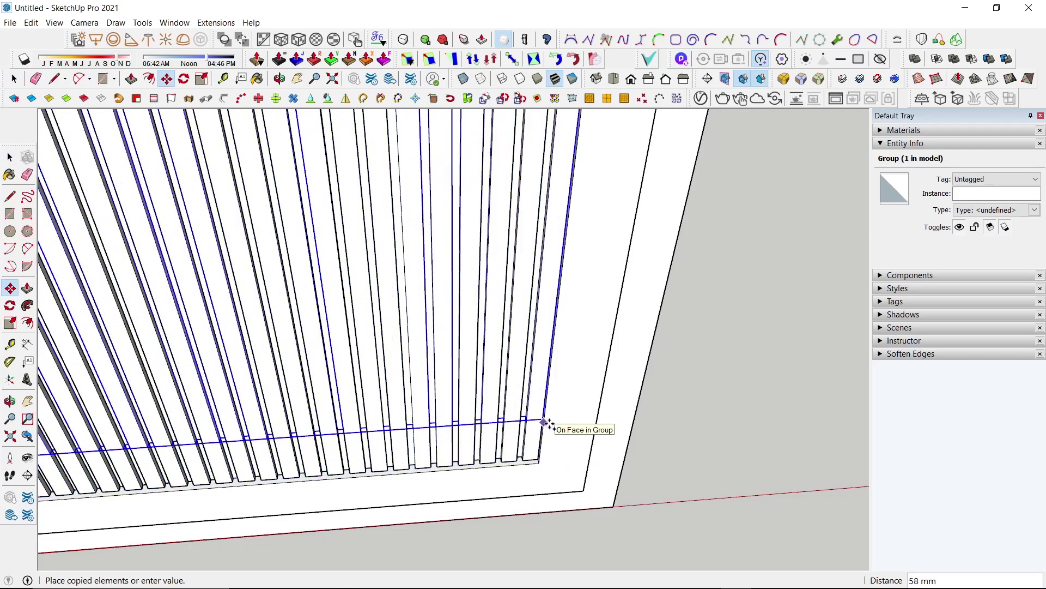
scroll(560, 346, down, 3)
scroll(560, 296, down, 3)
middle_drag(561, 296, 540, 452)
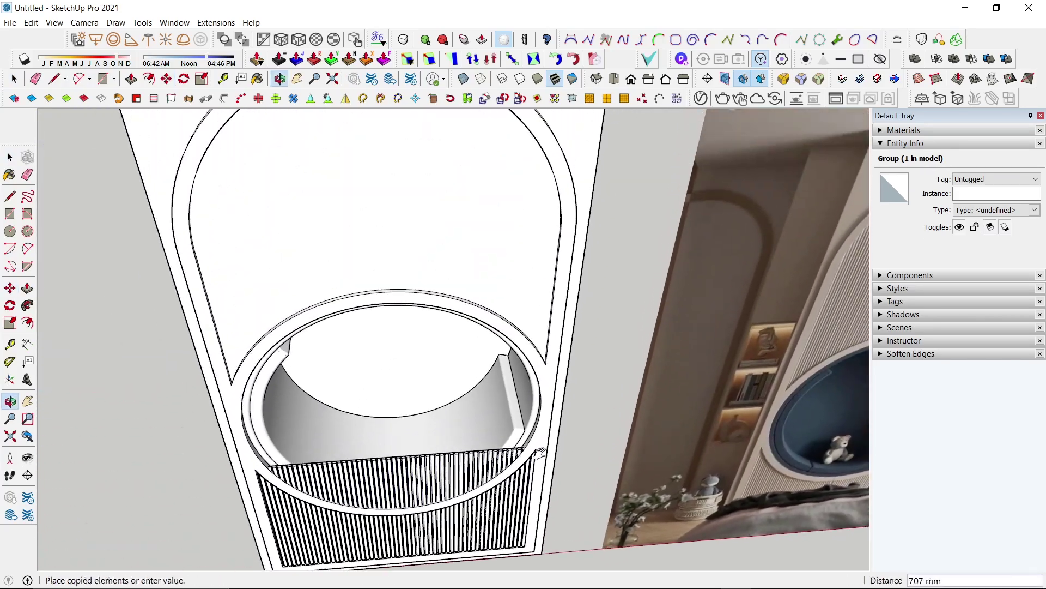
scroll(540, 453, up, 3)
scroll(544, 373, up, 2)
scroll(542, 350, up, 2)
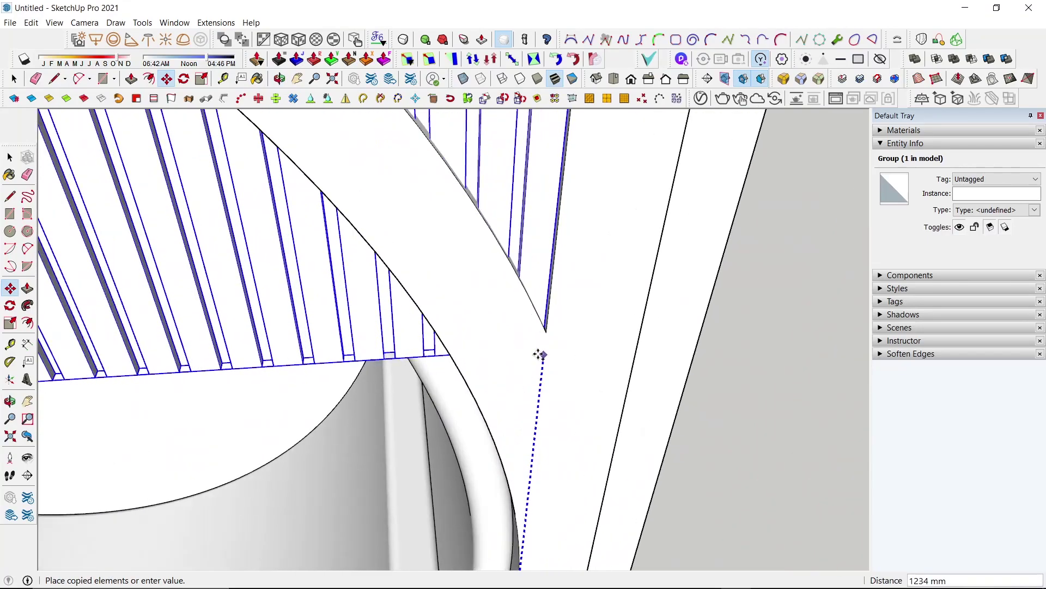
click(548, 330)
scroll(540, 401, down, 3)
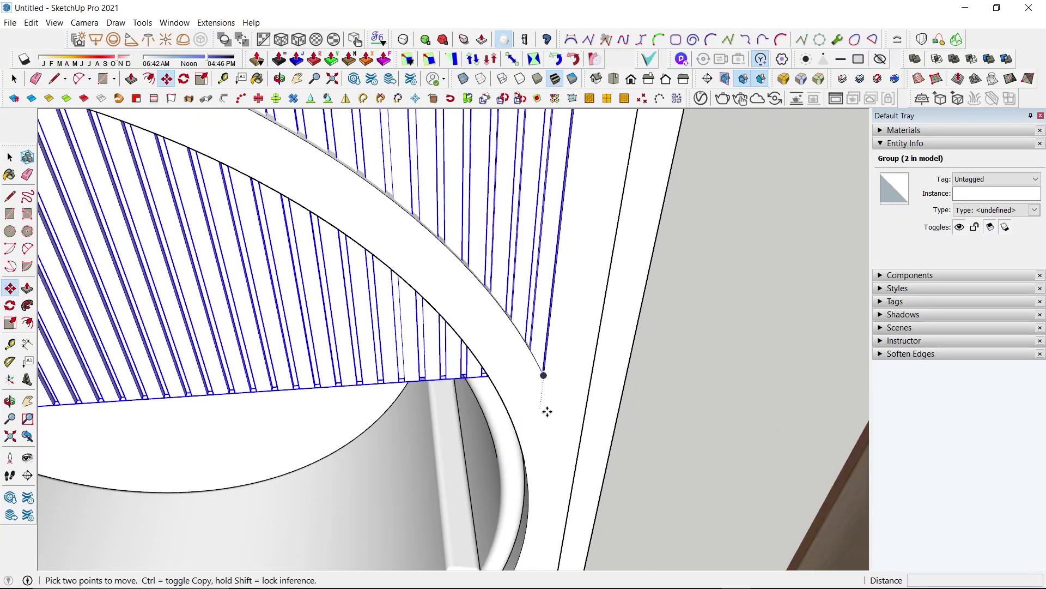
scroll(547, 412, down, 5)
scroll(370, 240, up, 2)
scroll(369, 241, down, 1)
Scale the copied slats from the top grip until they reach the arch top
key(space)
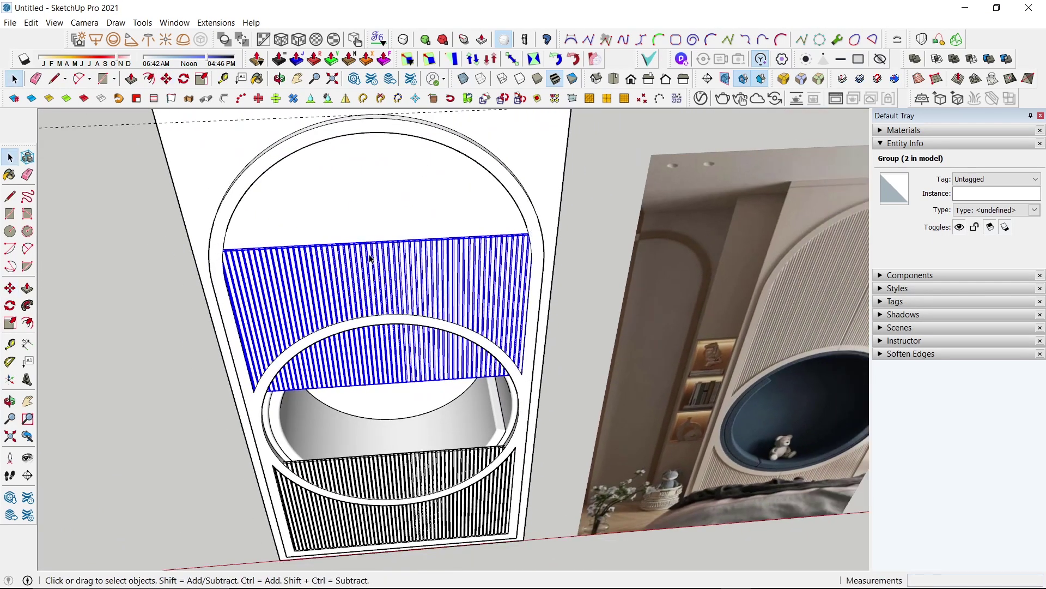
middle_drag(366, 250, 414, 290)
scroll(423, 295, up, 3)
scroll(435, 294, up, 2)
key(s)
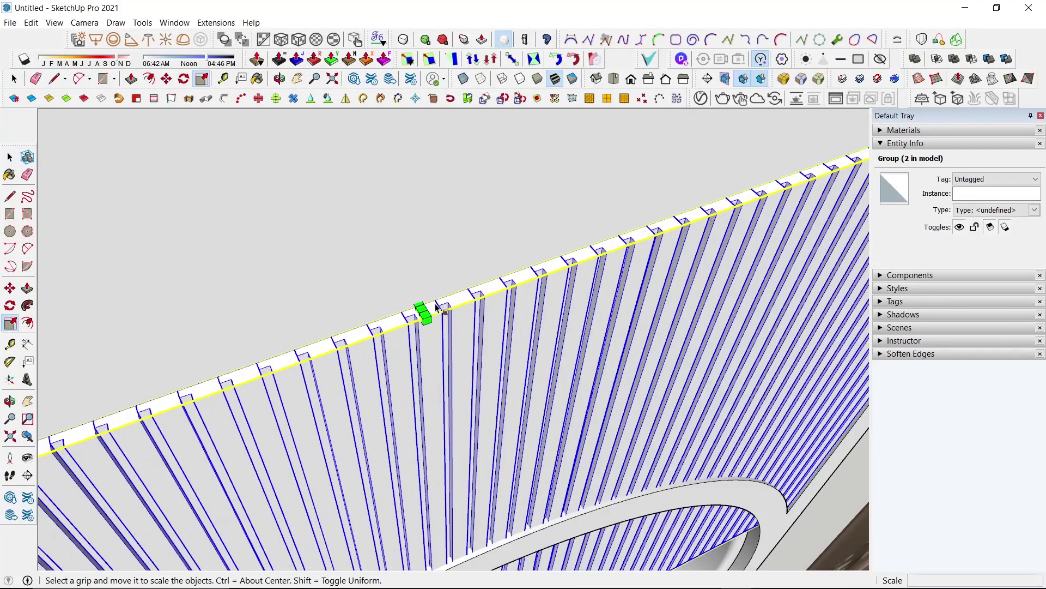
scroll(417, 312, up, 2)
scroll(414, 311, down, 2)
scroll(411, 299, down, 2)
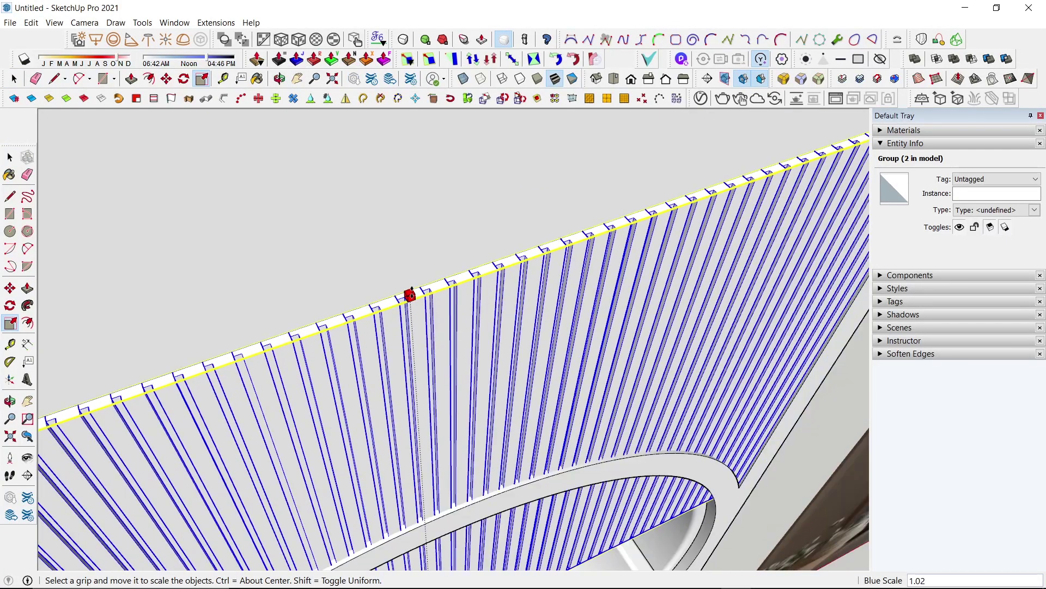
scroll(409, 292, down, 2)
scroll(411, 289, down, 3)
click(412, 290)
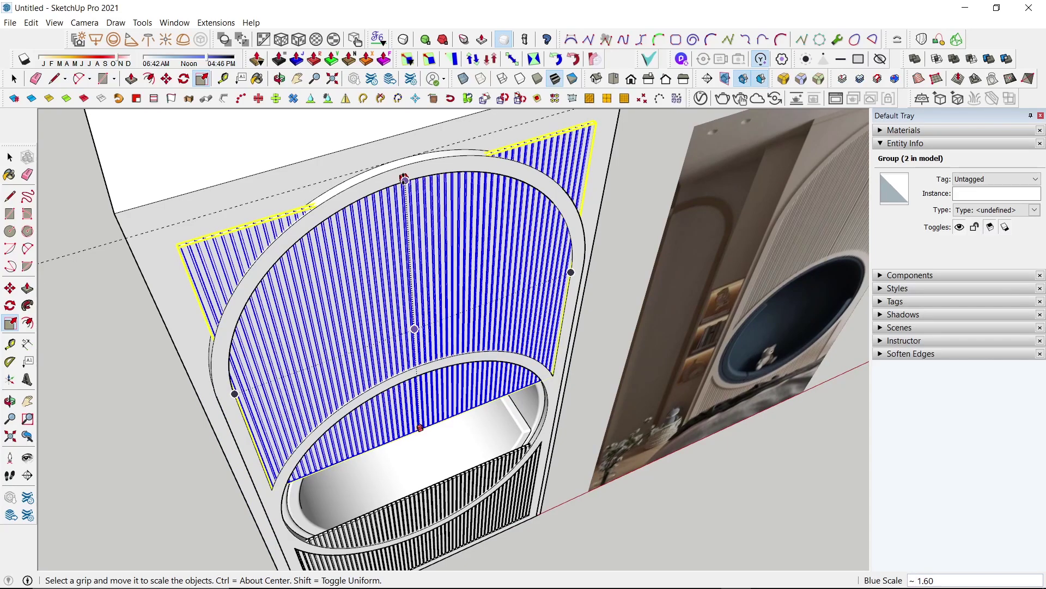
click(403, 181)
key(space)
mouse_move(403, 181)
middle_down()
mouse_move(524, 372)
mouse_move(432, 250)
middle_up()
scroll(415, 321, down, 3)
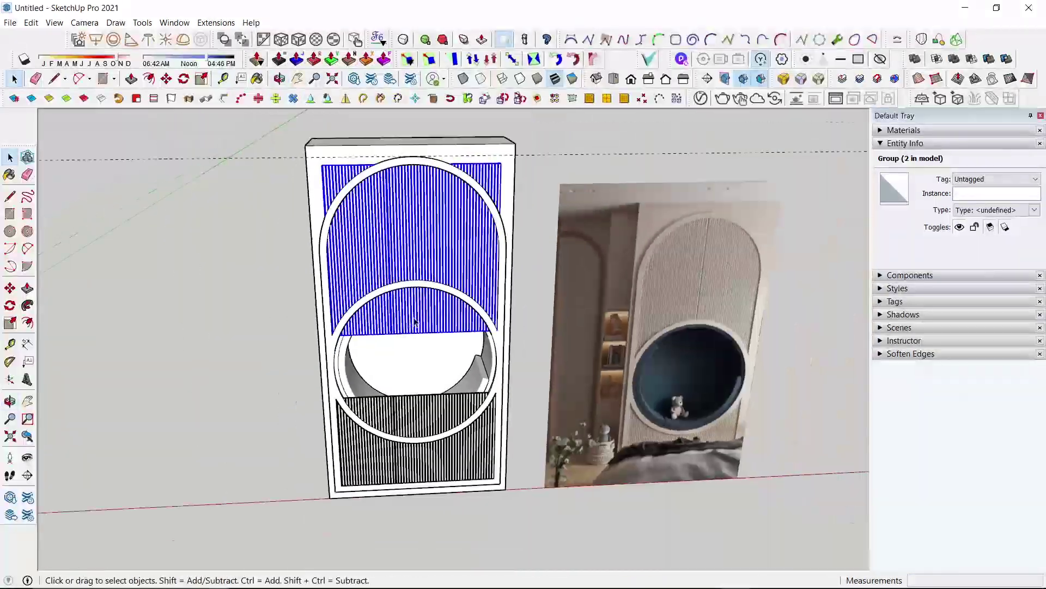
Open the lower fluted slat group for editing
click(253, 363)
scroll(444, 346, up, 3)
scroll(455, 337, down, 1)
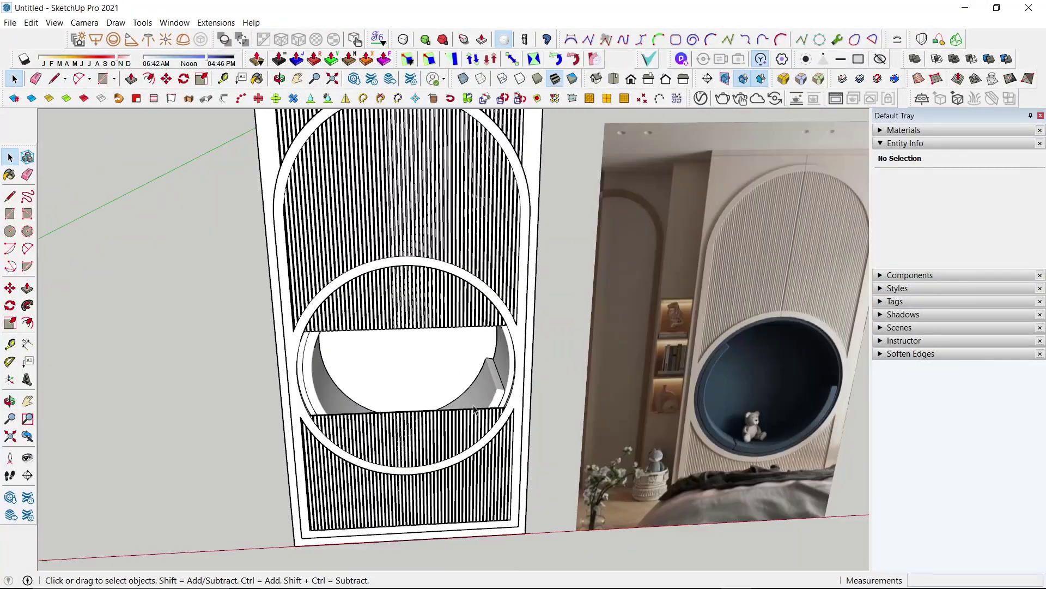
scroll(446, 494, up, 2)
click(447, 495)
scroll(242, 367, down, 2)
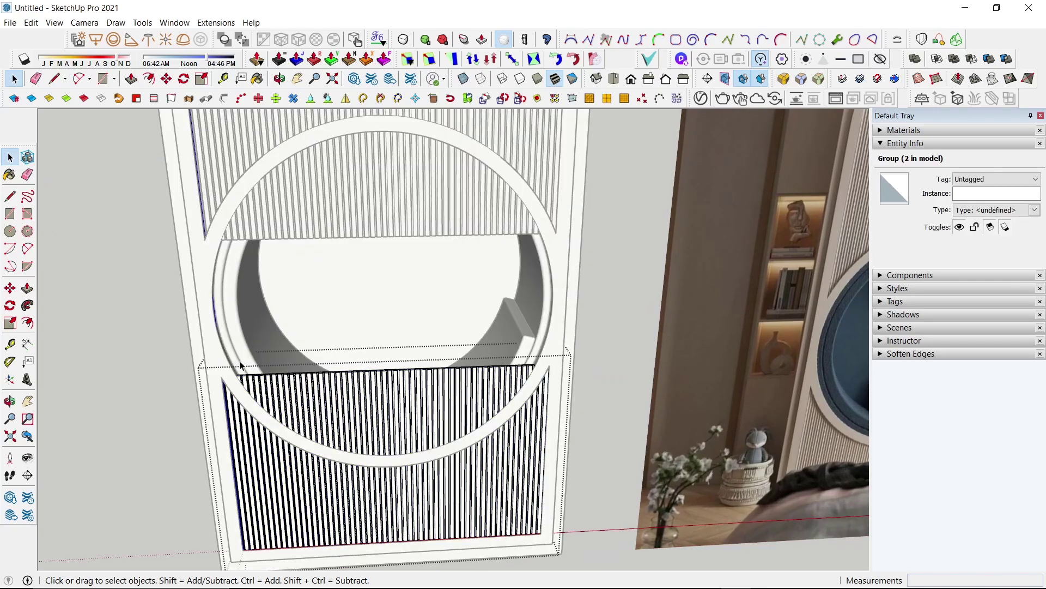
double_click(232, 360)
Explode all 57 slat components inside into loose geometry and reselect the lower group
drag(201, 322, 561, 523)
right_click(335, 404)
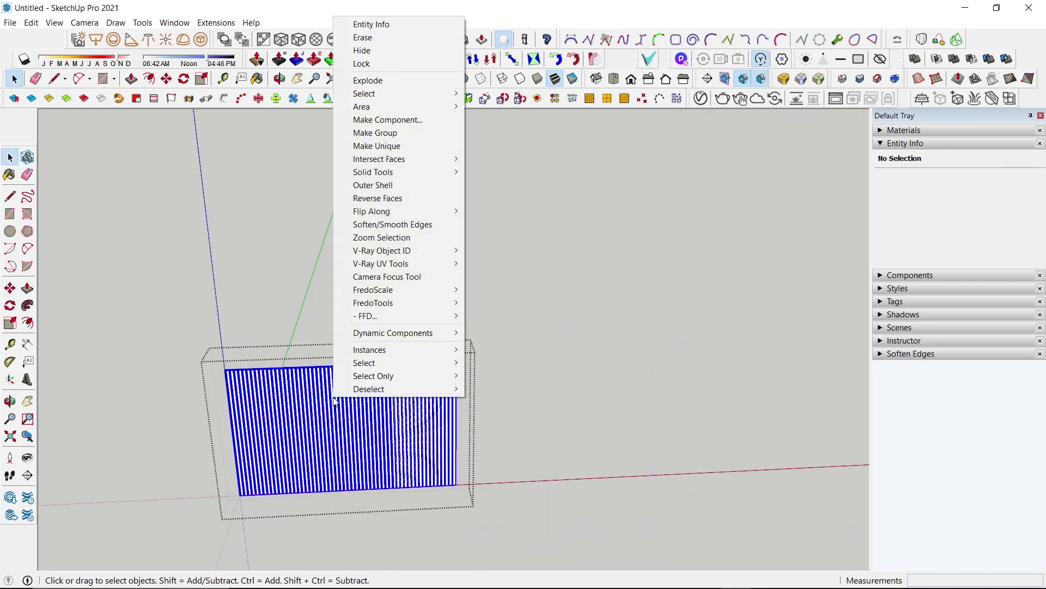
click(391, 80)
scroll(362, 396, up, 2)
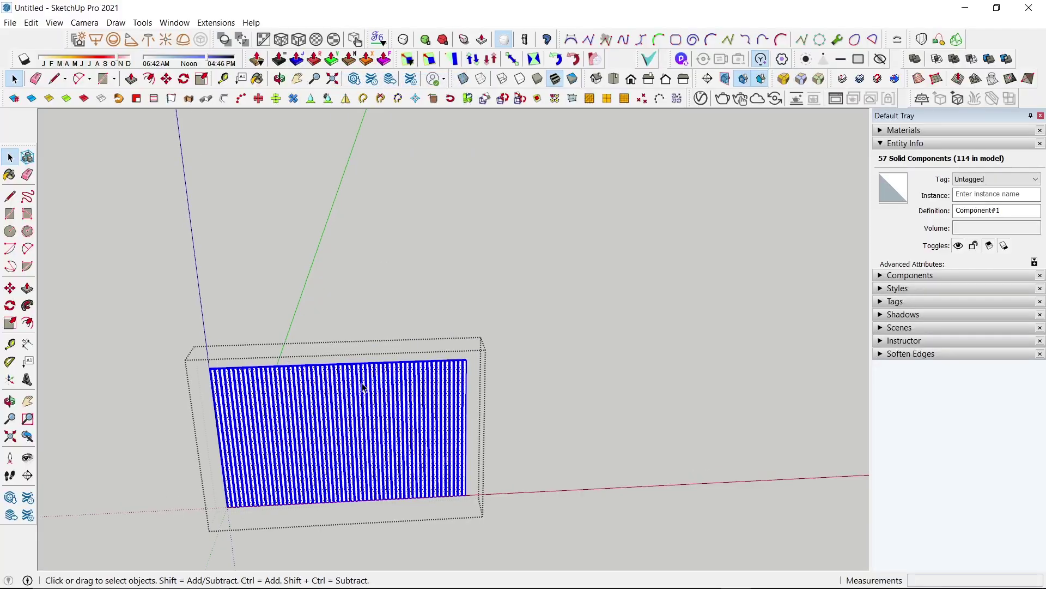
scroll(383, 366, up, 3)
middle_drag(383, 365, 415, 391)
scroll(435, 429, down, 3)
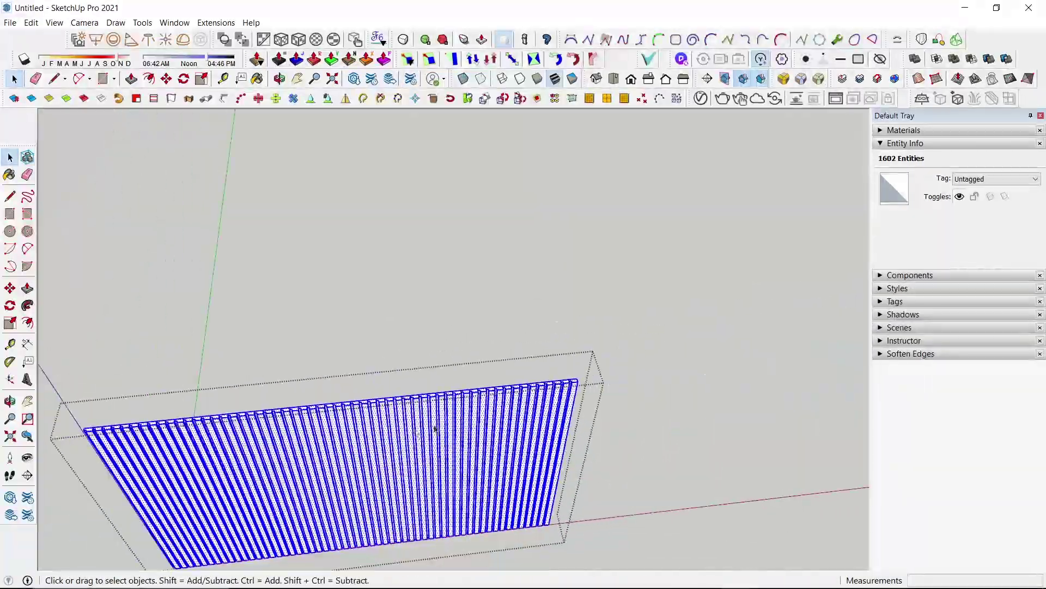
scroll(180, 433, up, 2)
scroll(82, 417, down, 3)
scroll(163, 425, down, 2)
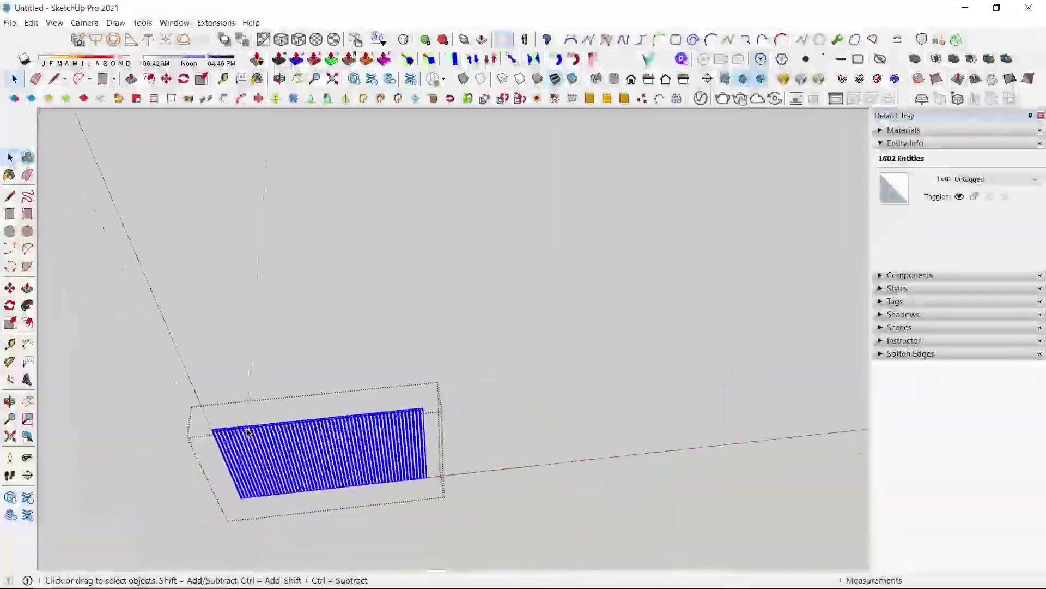
scroll(321, 439, up, 3)
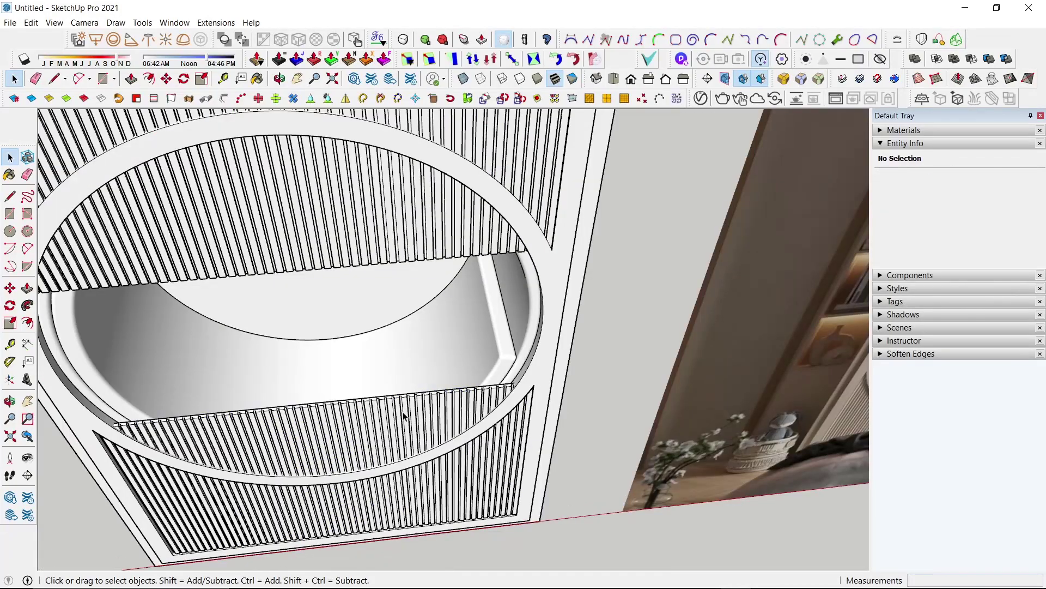
click(403, 416)
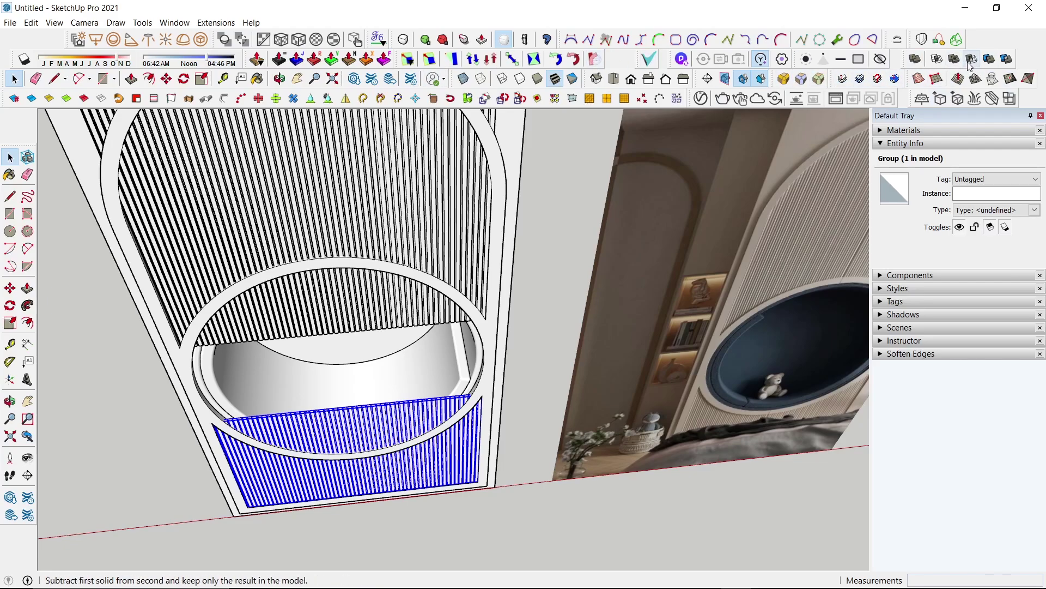
Enable the Solid Inspector² toolbar and fix the fluted group's 56 internal faces
right_click(992, 40)
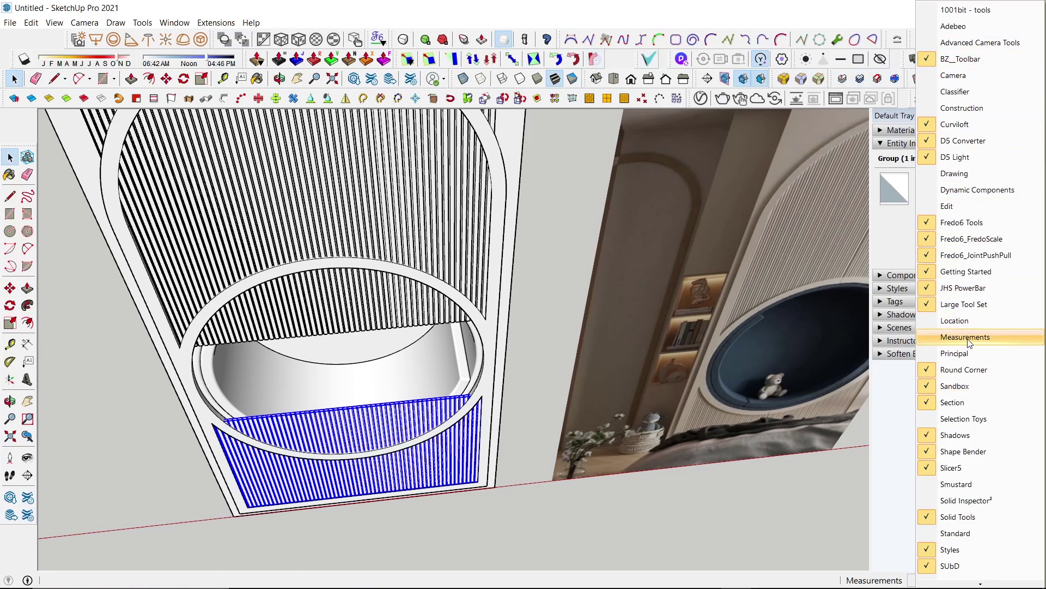
click(972, 500)
click(775, 140)
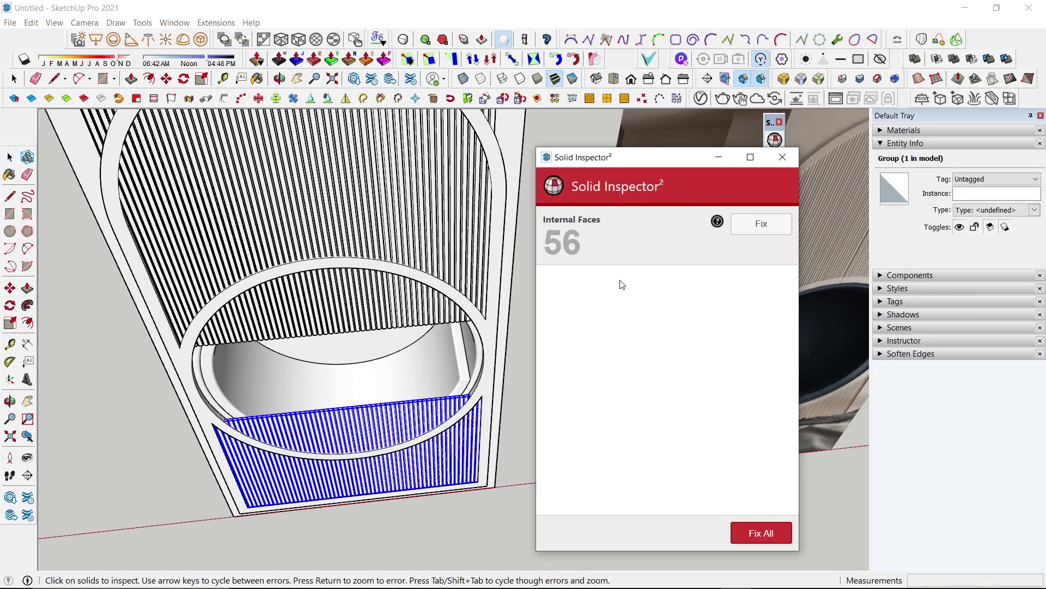
click(750, 224)
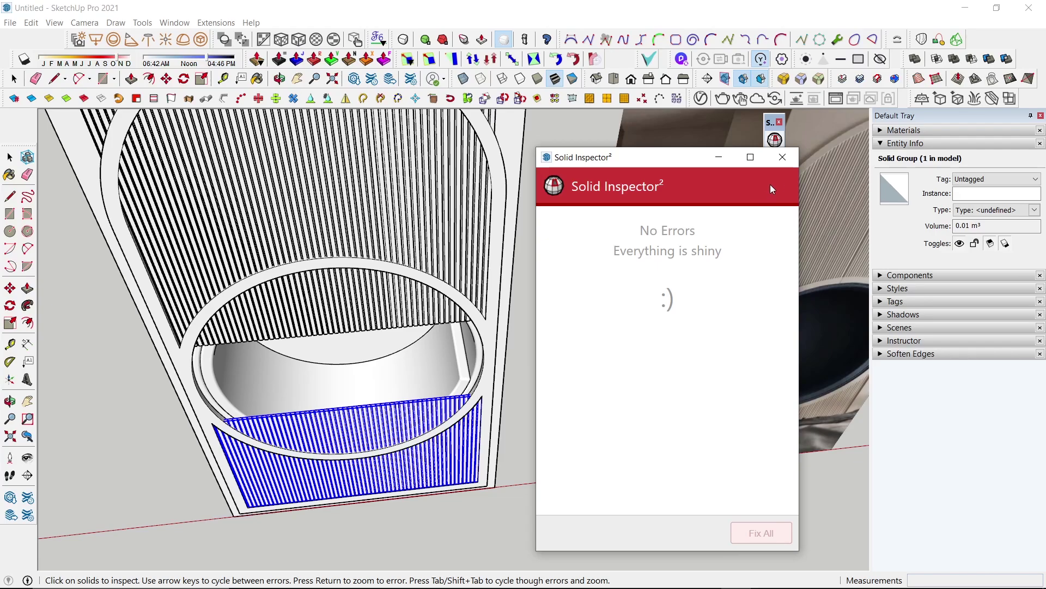
click(719, 157)
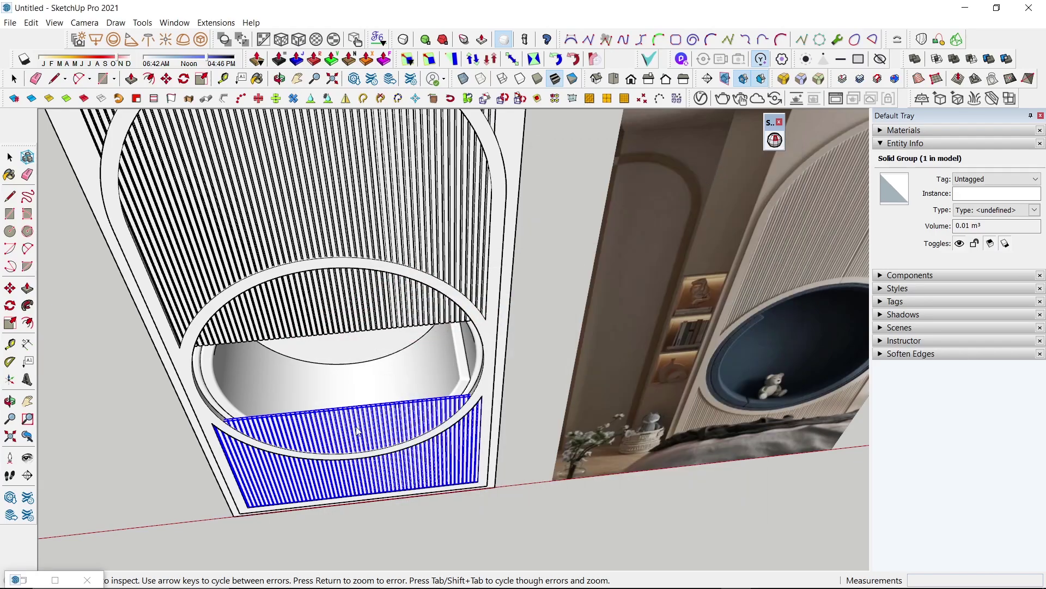
Open the upper fluted group and select its 57 slat components, then dismiss the context menu
scroll(376, 419, up, 3)
scroll(411, 382, down, 3)
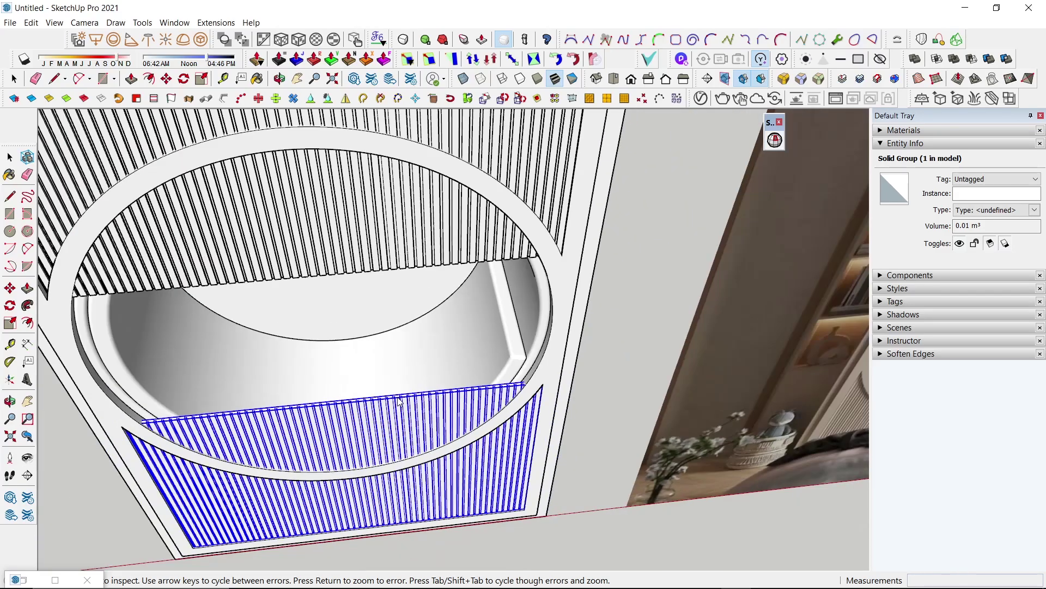
middle_drag(426, 286, 491, 327)
click(504, 331)
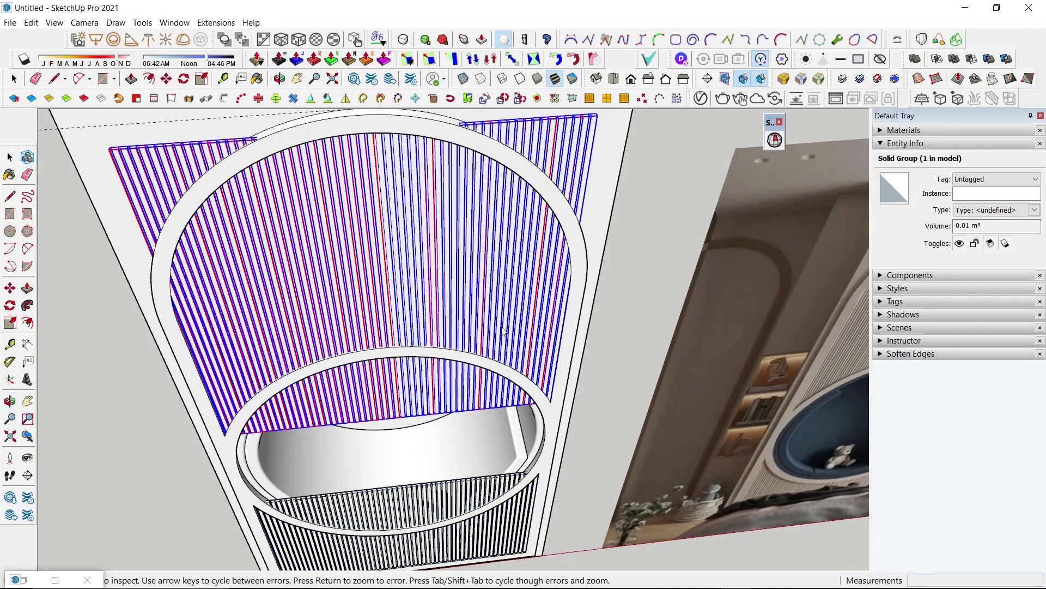
scroll(428, 283, down, 3)
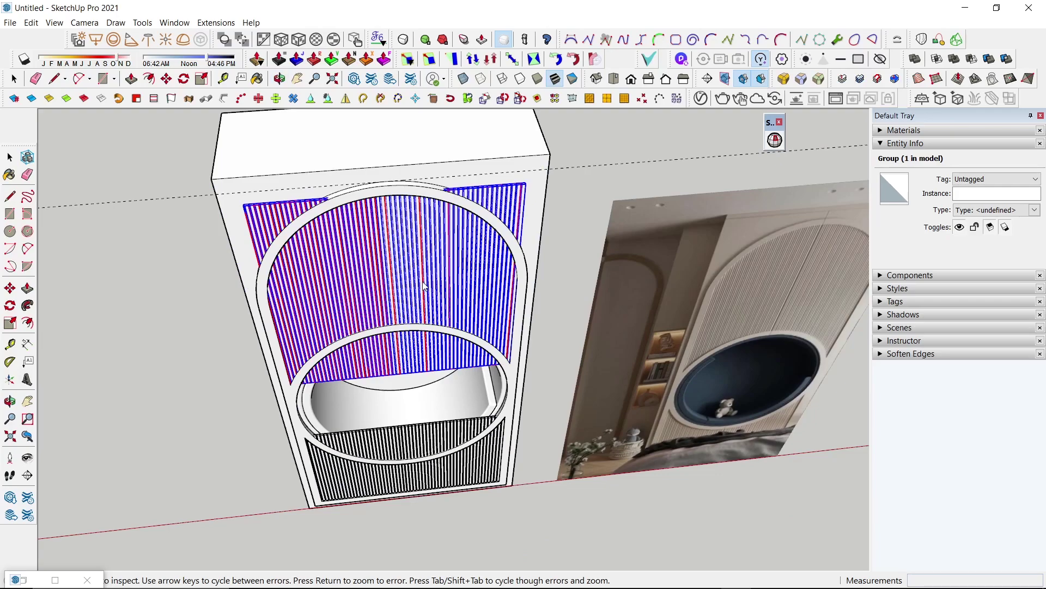
key(space)
double_click(416, 282)
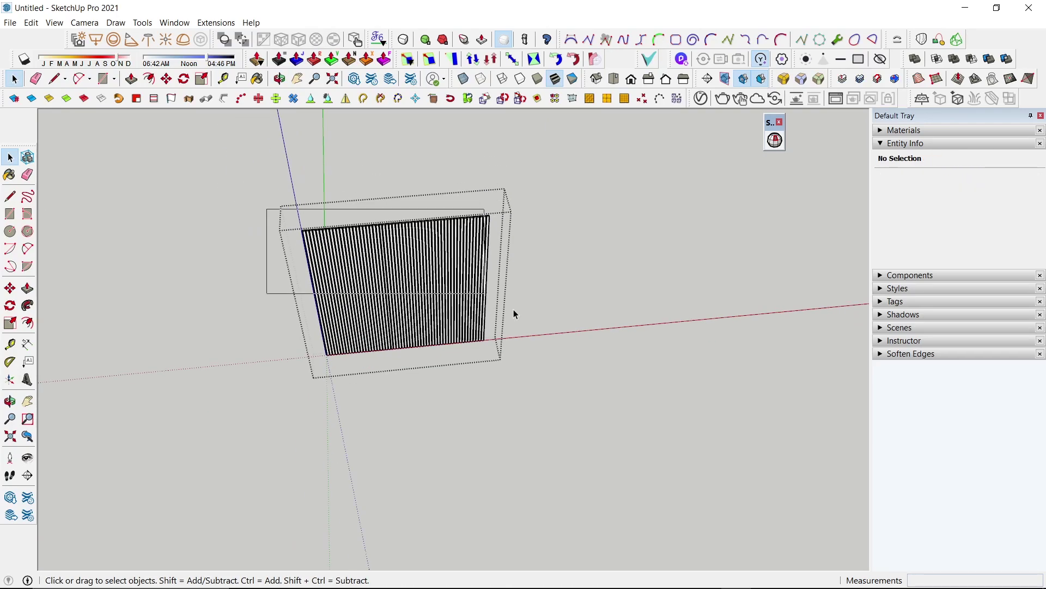
key(ctrl+a)
scroll(434, 313, up, 5)
right_click(435, 312)
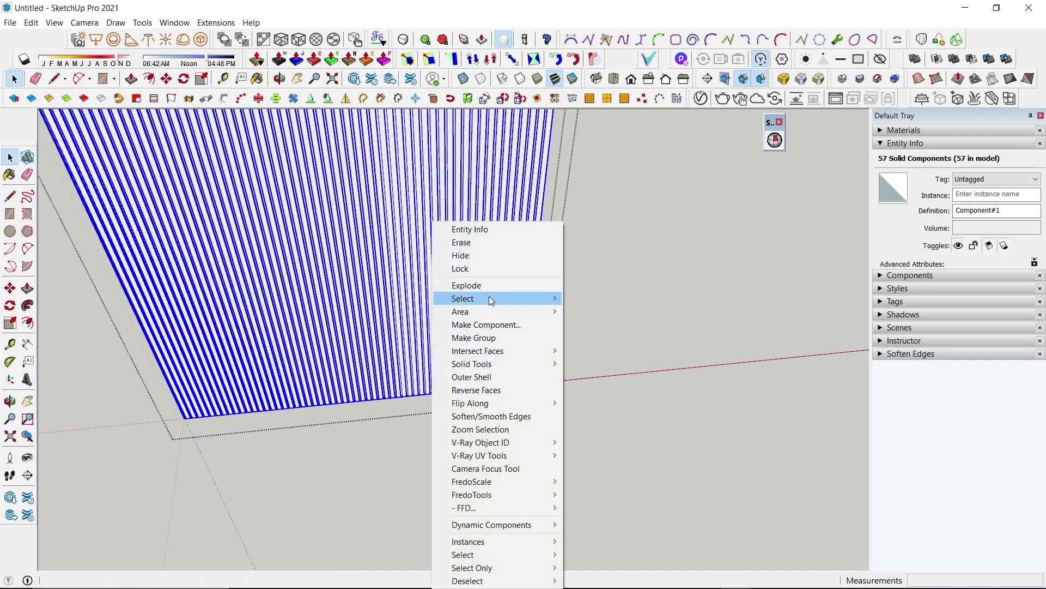
key(Escape)
scroll(466, 329, down, 2)
scroll(466, 329, down, 5)
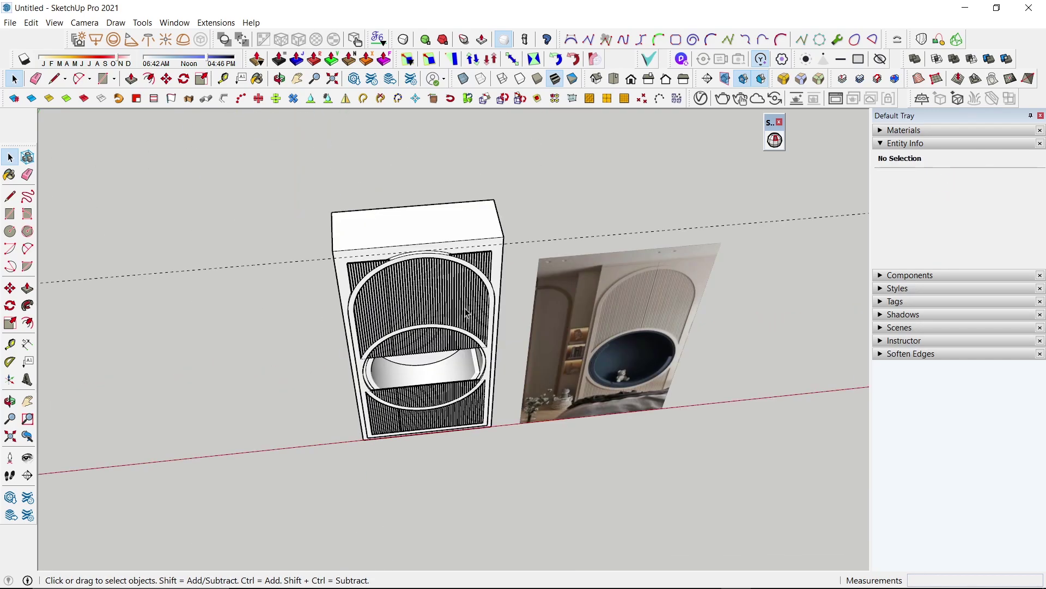
Try trimming the upper grille, dismiss the non-solid warning, and review the nested-instance and image notes
click(466, 313)
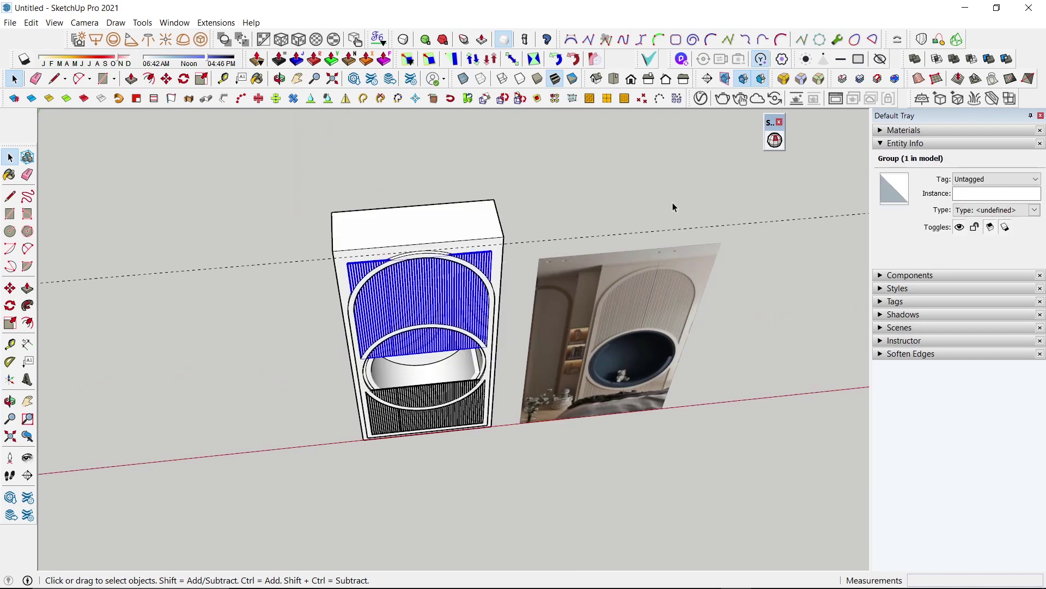
click(995, 59)
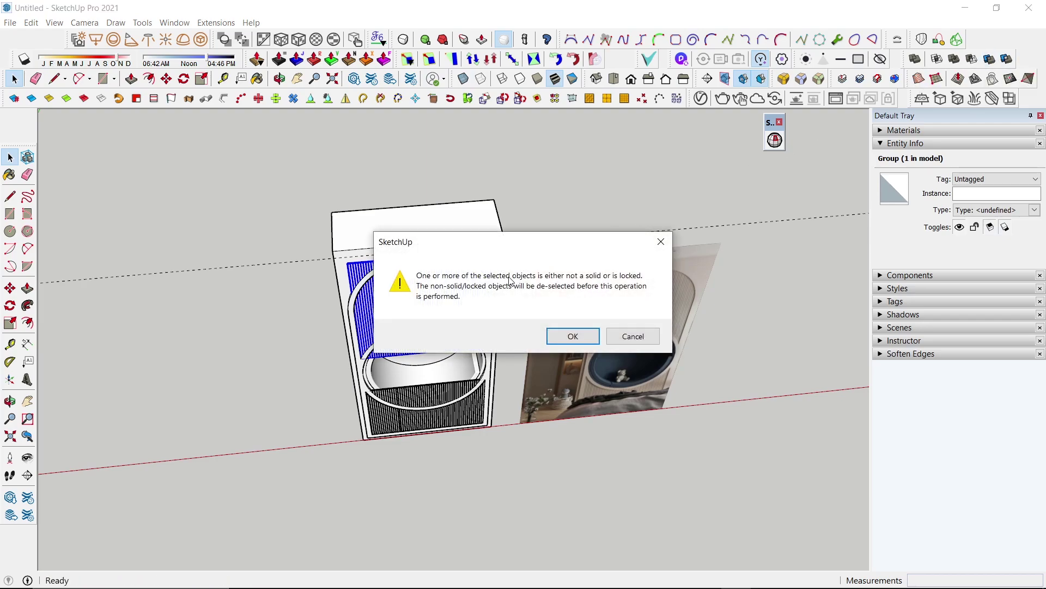
click(574, 342)
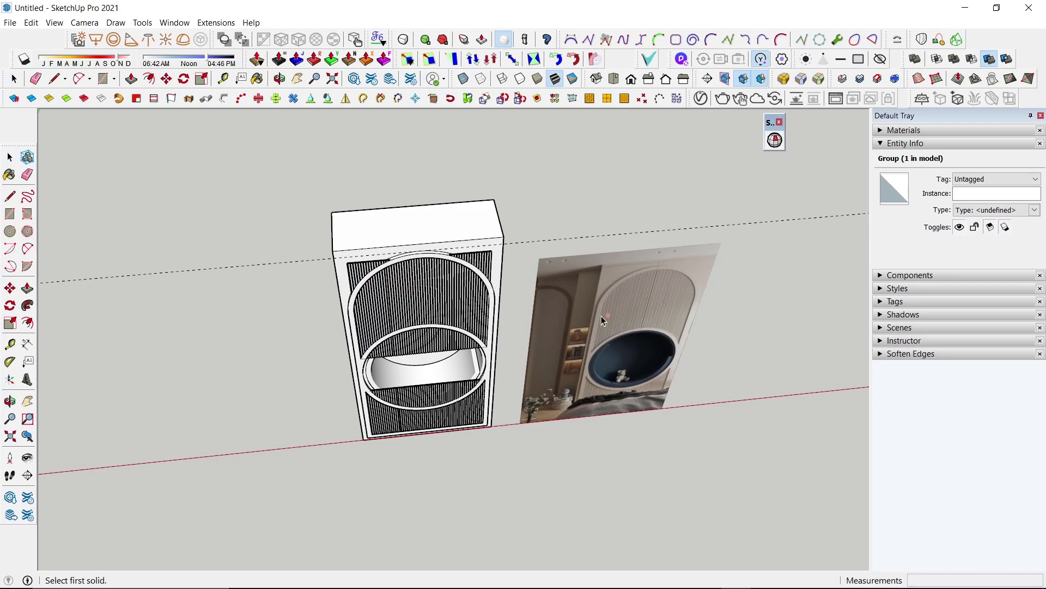
click(775, 141)
click(786, 227)
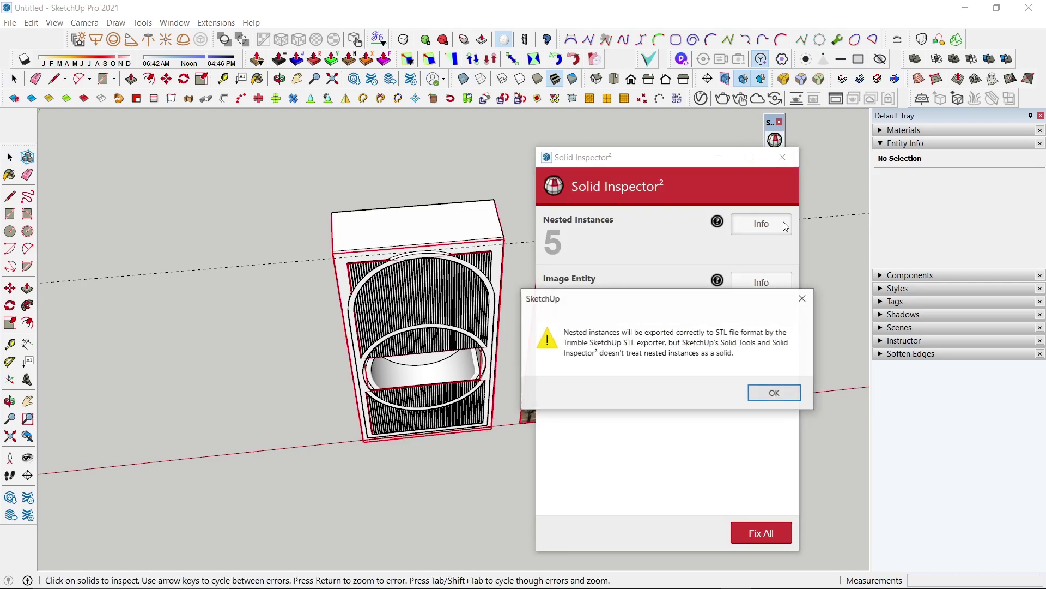
click(802, 298)
click(784, 283)
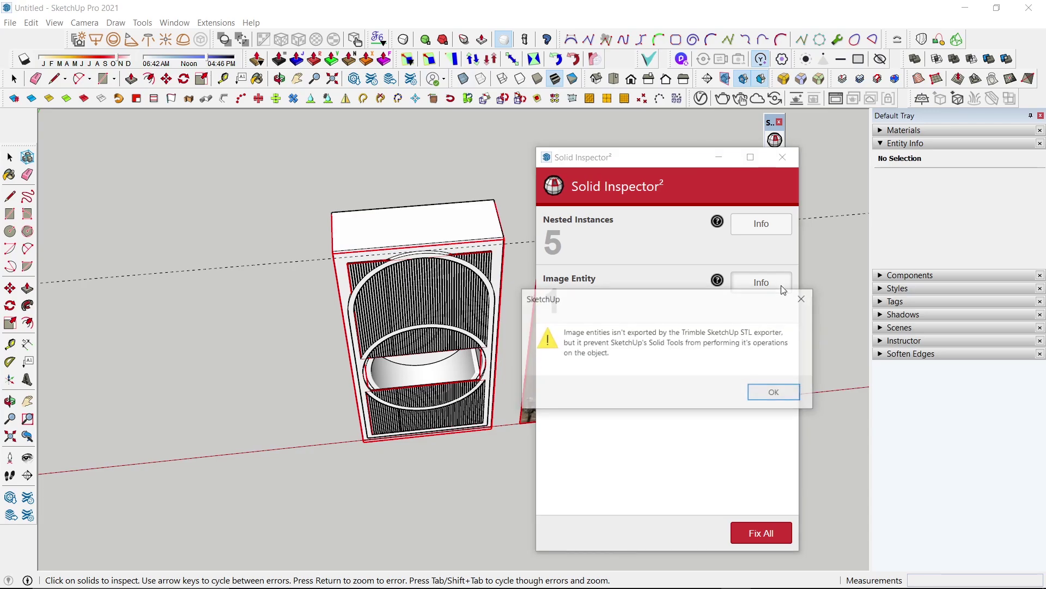
click(774, 393)
key(space)
Select the upper grille group and fix its 56 internal faces with Solid Inspector²
scroll(444, 270, up, 3)
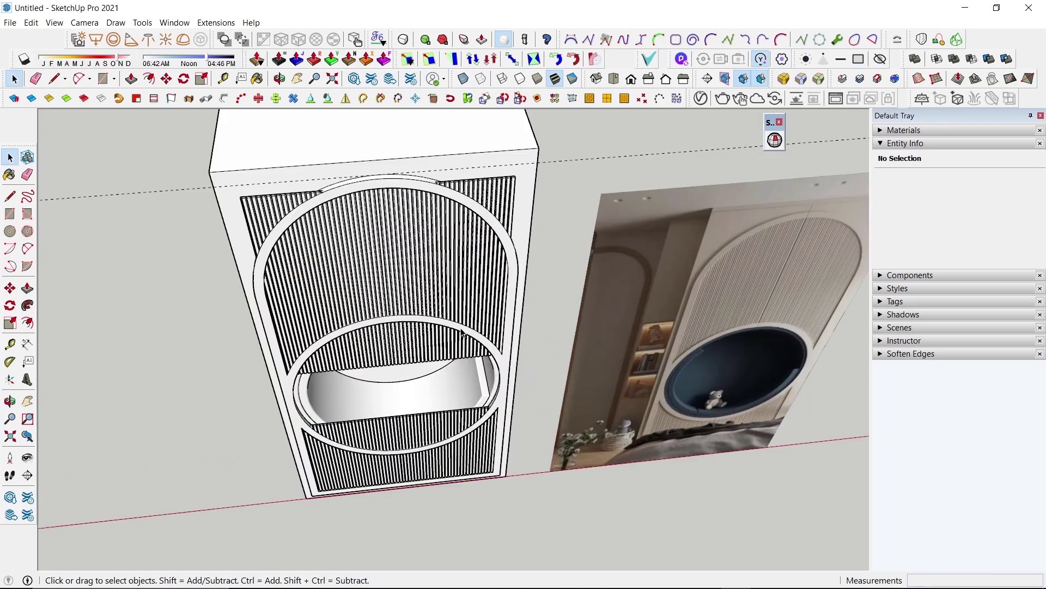
scroll(444, 270, up, 2)
scroll(444, 270, up, 3)
triple_click(445, 270)
scroll(444, 269, down, 3)
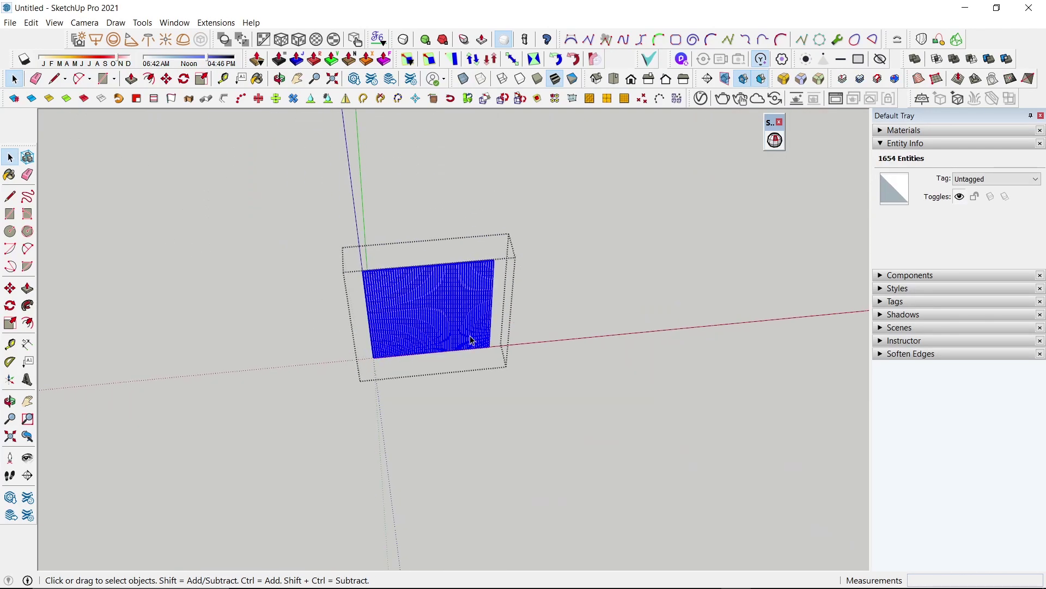
scroll(455, 316, down, 3)
click(422, 329)
scroll(421, 329, up, 2)
scroll(398, 386, up, 3)
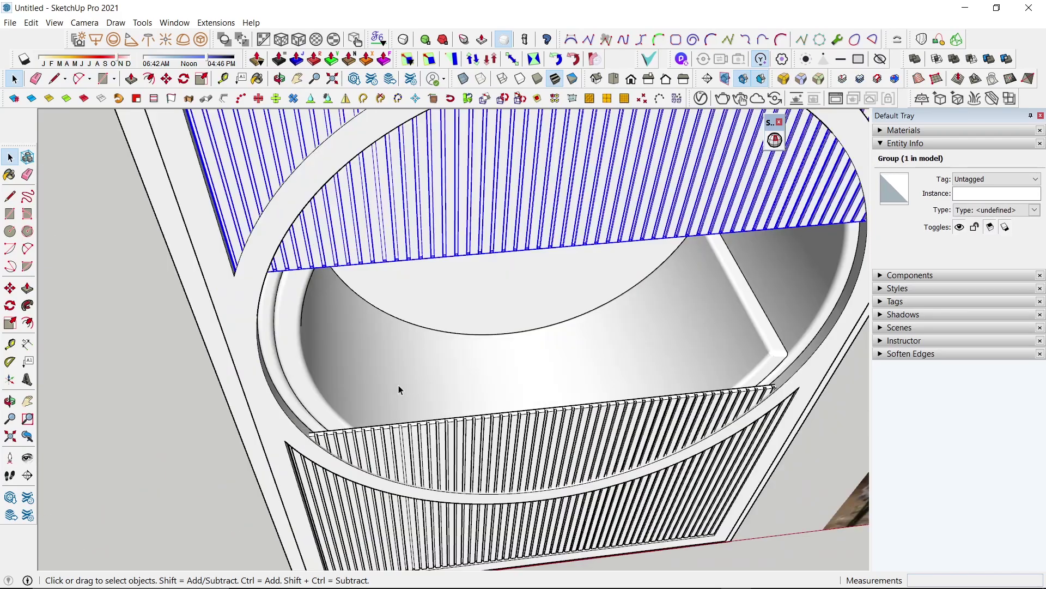
scroll(542, 264, down, 1)
click(775, 140)
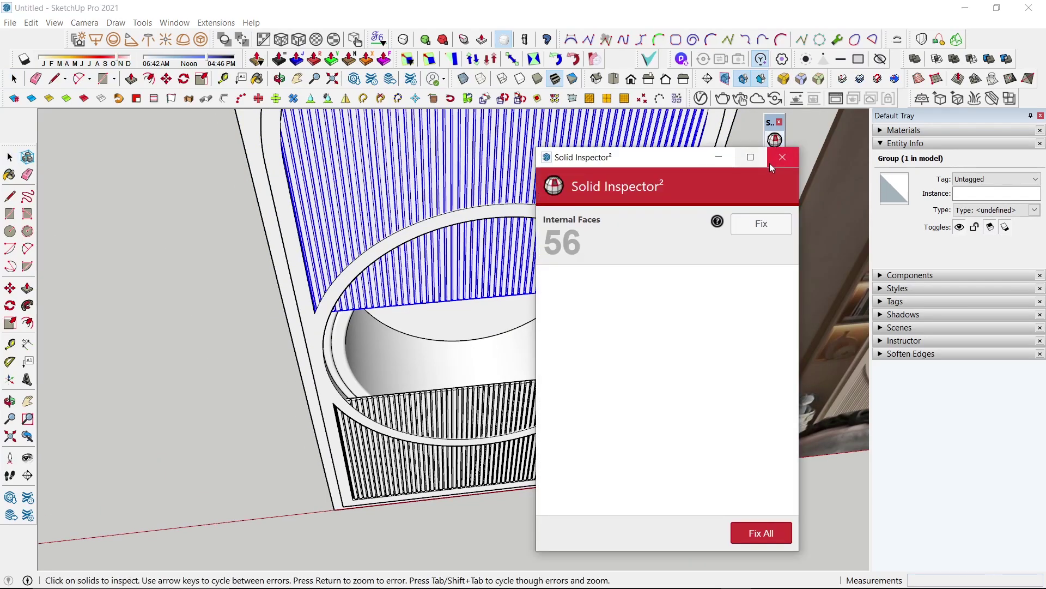
click(763, 233)
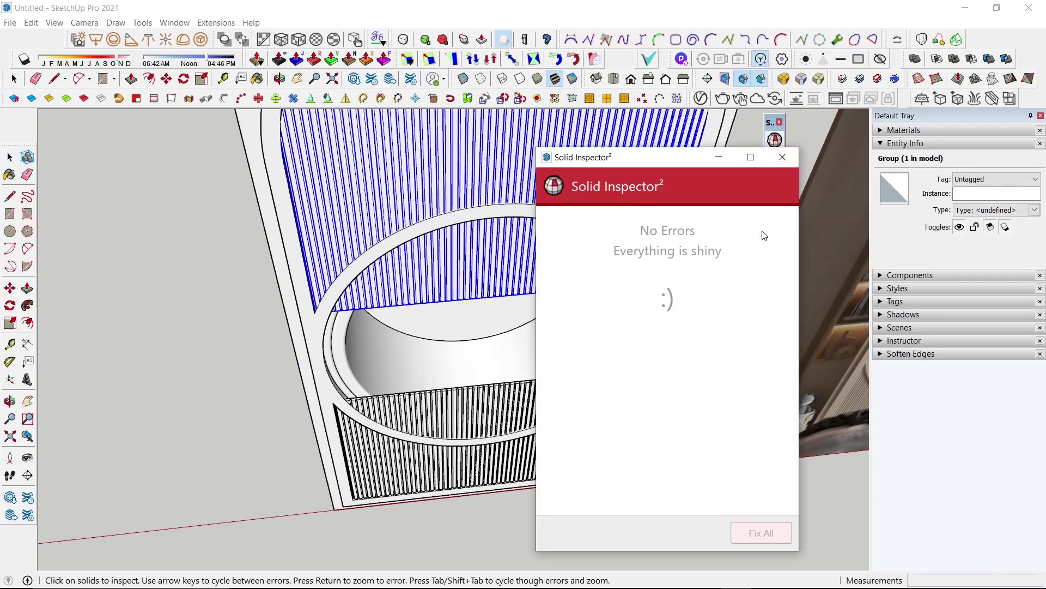
click(779, 158)
Orbit to the grille and ring and select the repaired grille solid
middle_drag(602, 238, 519, 358)
scroll(523, 299, up, 3)
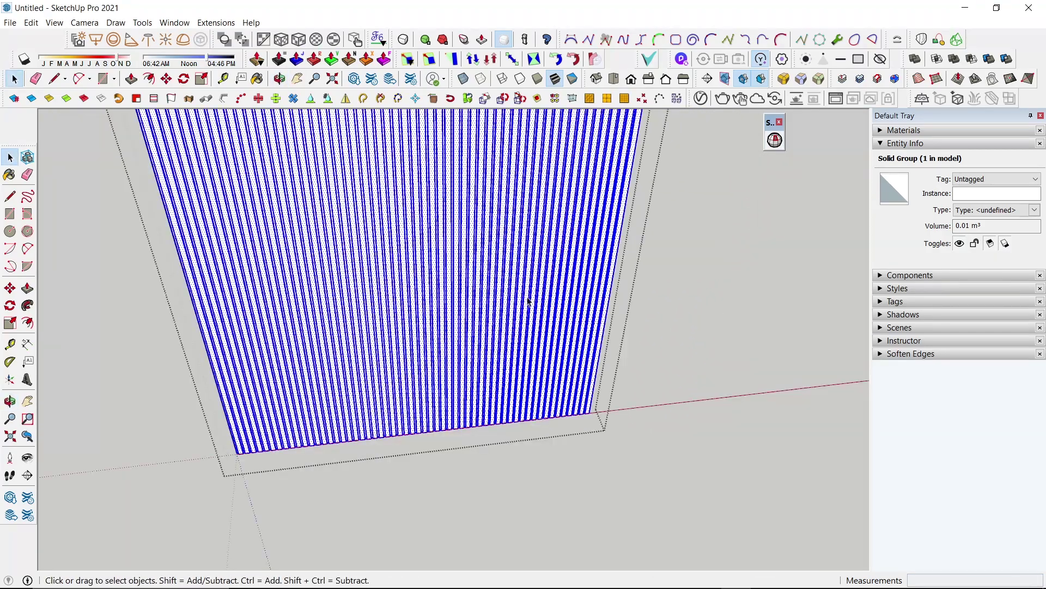
scroll(549, 299, down, 2)
click(549, 300)
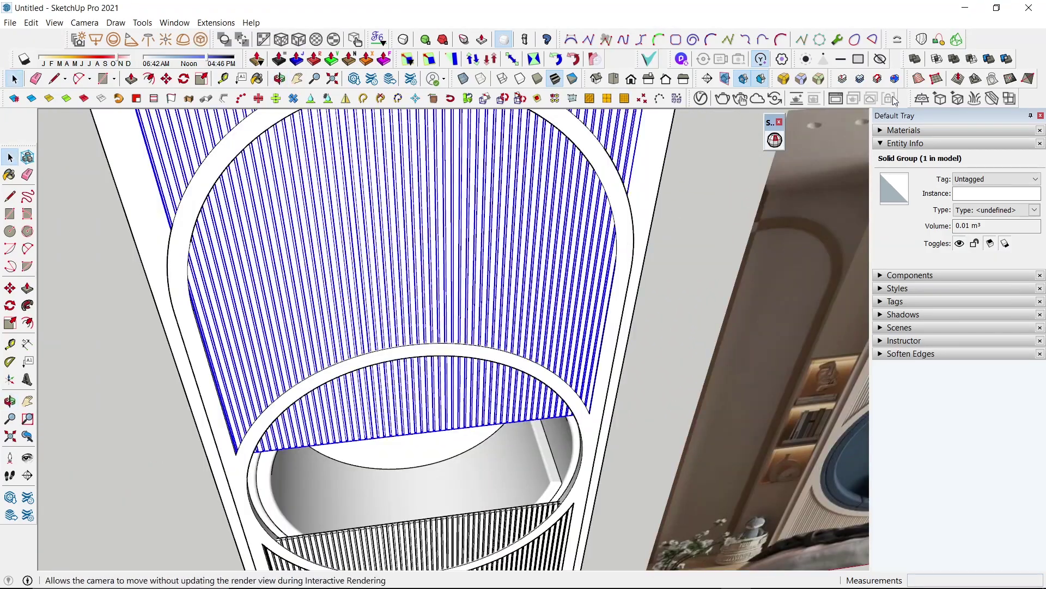
Apply Solid Tools Trim with the upper grille as first solid against the arched ring frame
click(991, 64)
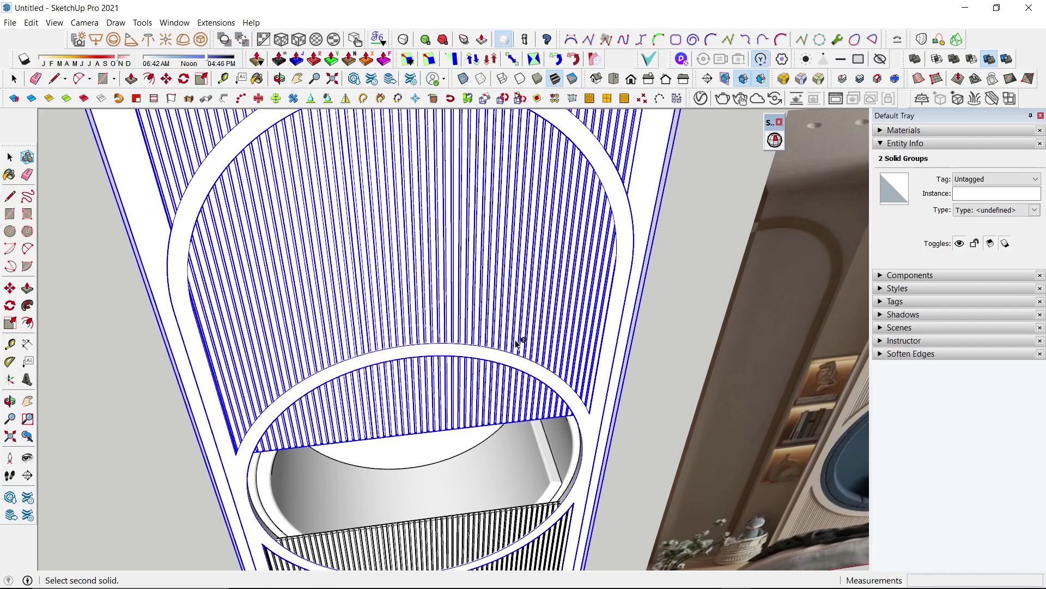
scroll(518, 343, down, 1)
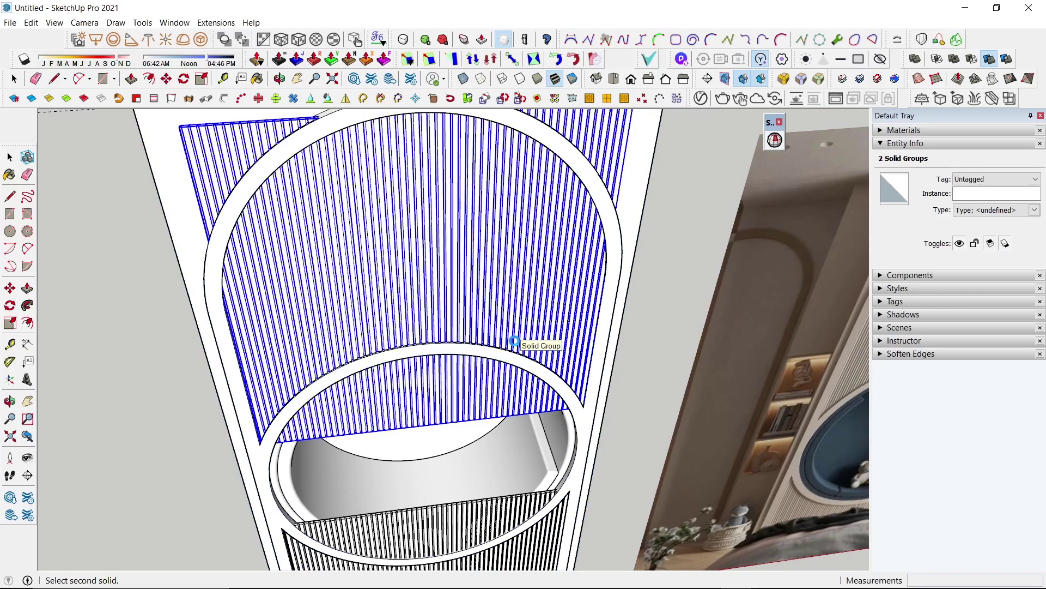
scroll(515, 341, down, 2)
click(515, 340)
scroll(514, 341, down, 3)
Enter and exit the grille and cabinet groups to inspect the trimmed cut at the ring edge
double_click(495, 380)
click(495, 380)
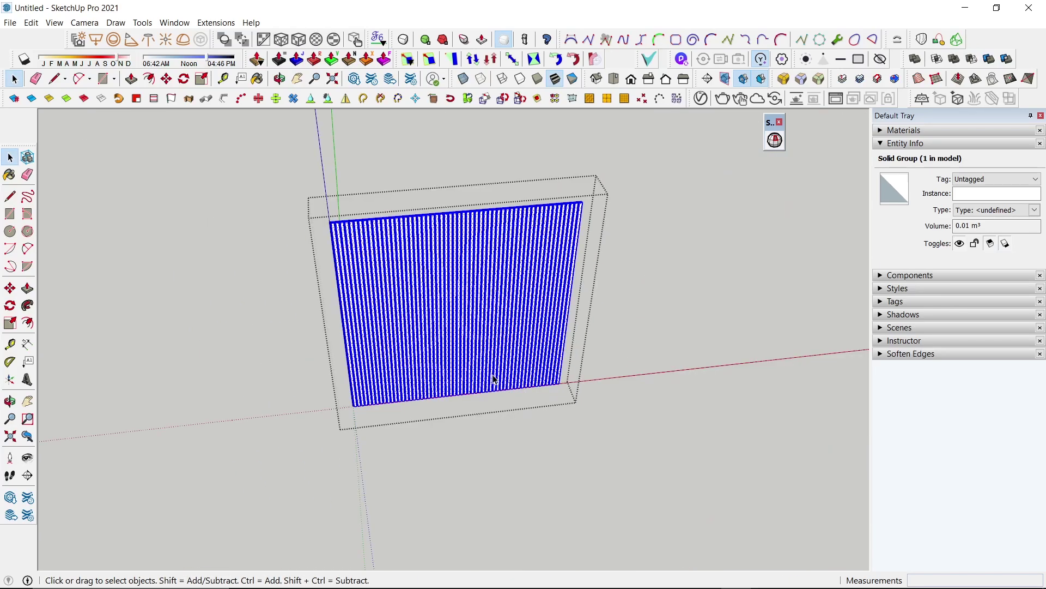
key(Escape)
double_click(591, 220)
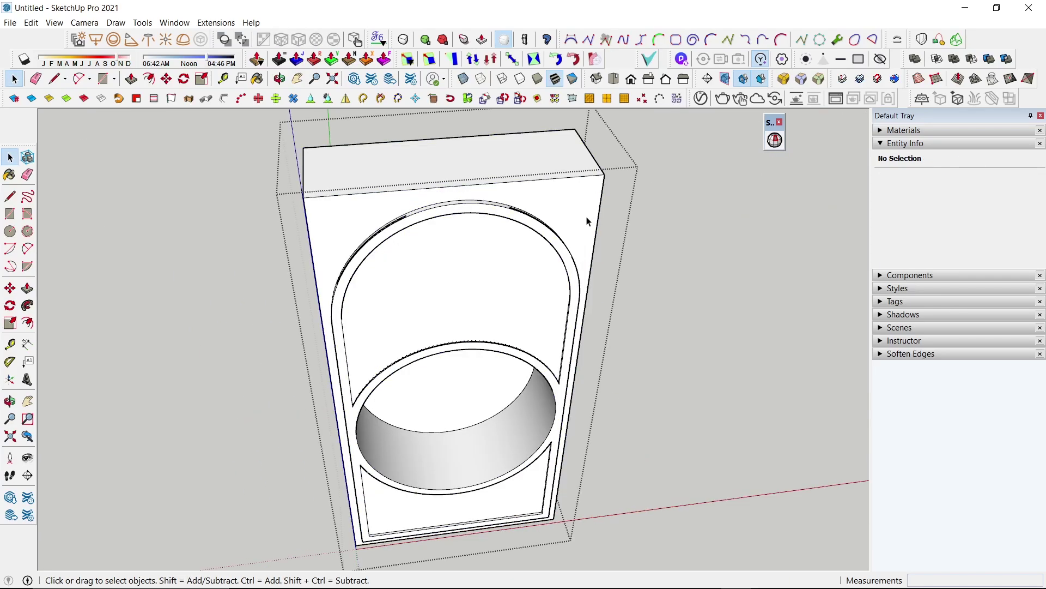
scroll(584, 222, up, 3)
middle_drag(498, 250, 280, 323)
scroll(595, 291, up, 4)
mouse_move(595, 292)
middle_down()
mouse_move(588, 276)
mouse_move(479, 361)
middle_up()
scroll(553, 353, down, 3)
key(Escape)
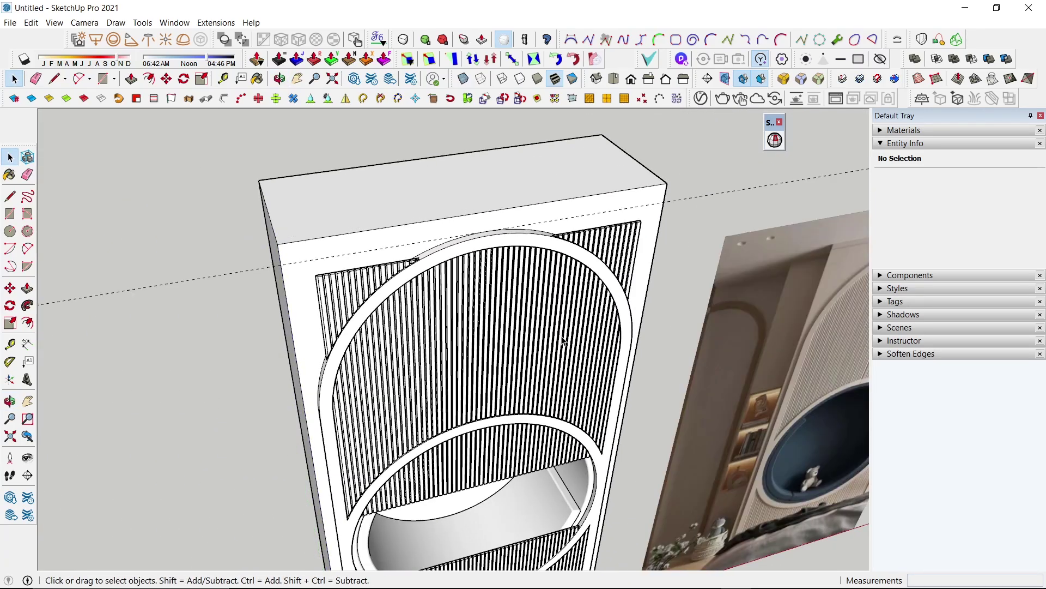
double_click(543, 365)
key(Escape)
scroll(399, 471, up, 1)
scroll(396, 464, up, 3)
Trim the fluted grille using the cabinet body as the first solid
scroll(436, 442, down, 2)
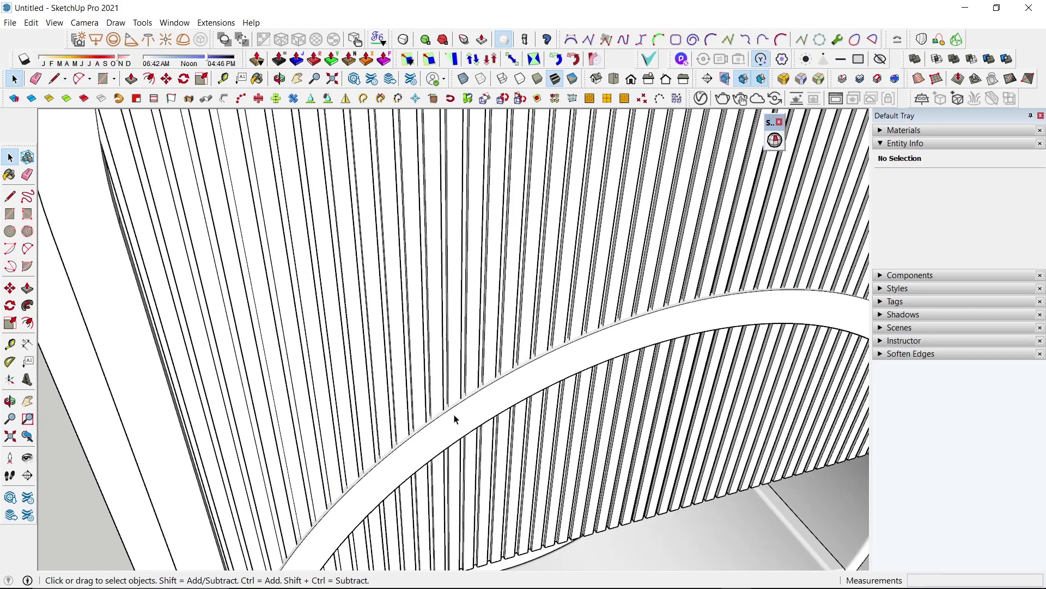
scroll(455, 421, down, 3)
click(466, 414)
scroll(466, 414, down, 2)
scroll(464, 417, down, 1)
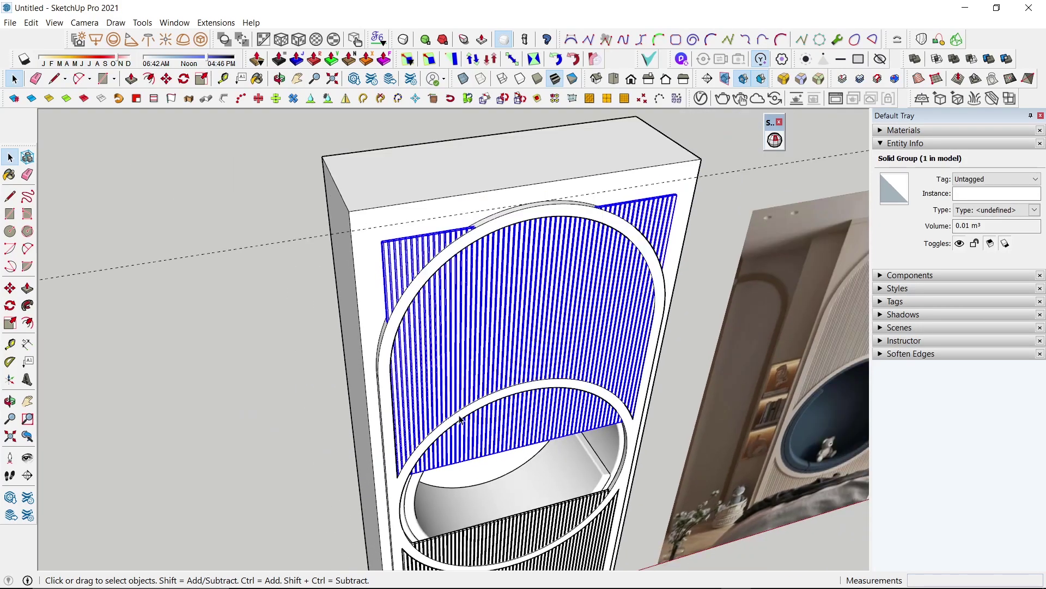
scroll(464, 418, up, 3)
click(469, 340)
scroll(468, 341, down, 3)
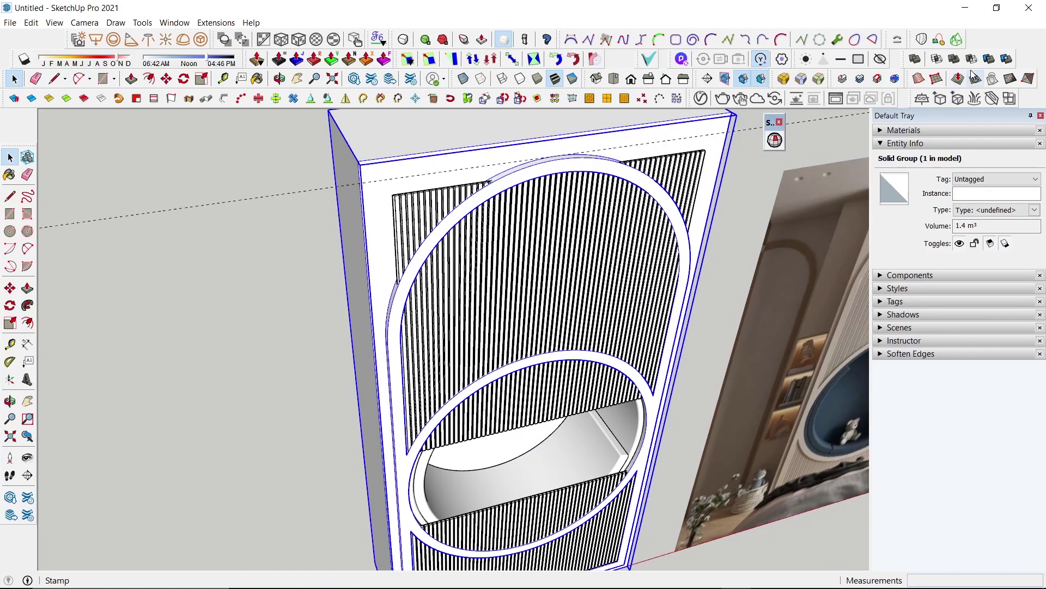
click(989, 59)
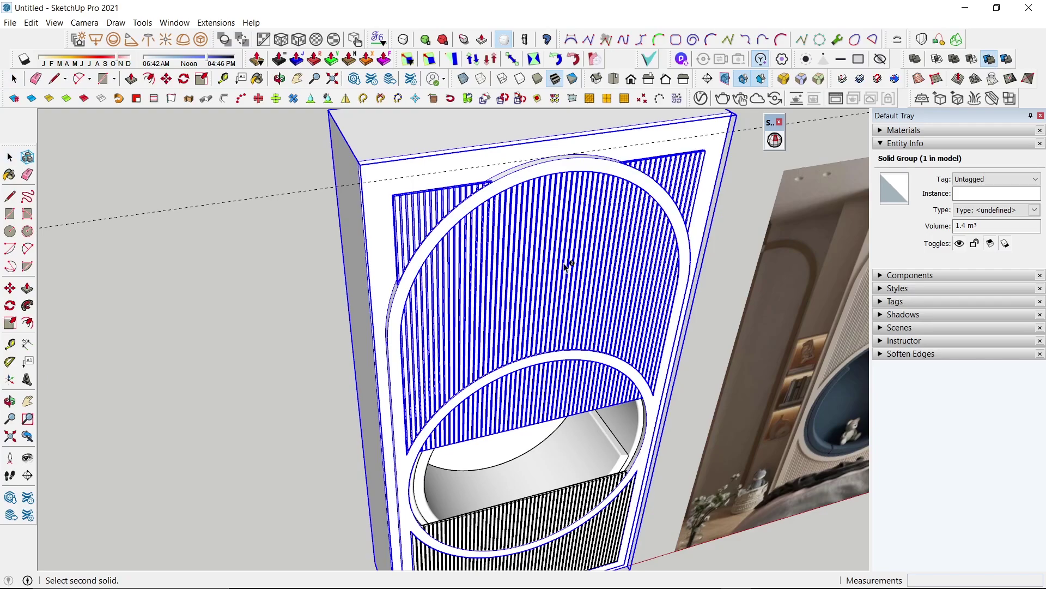
scroll(567, 265, down, 3)
key(space)
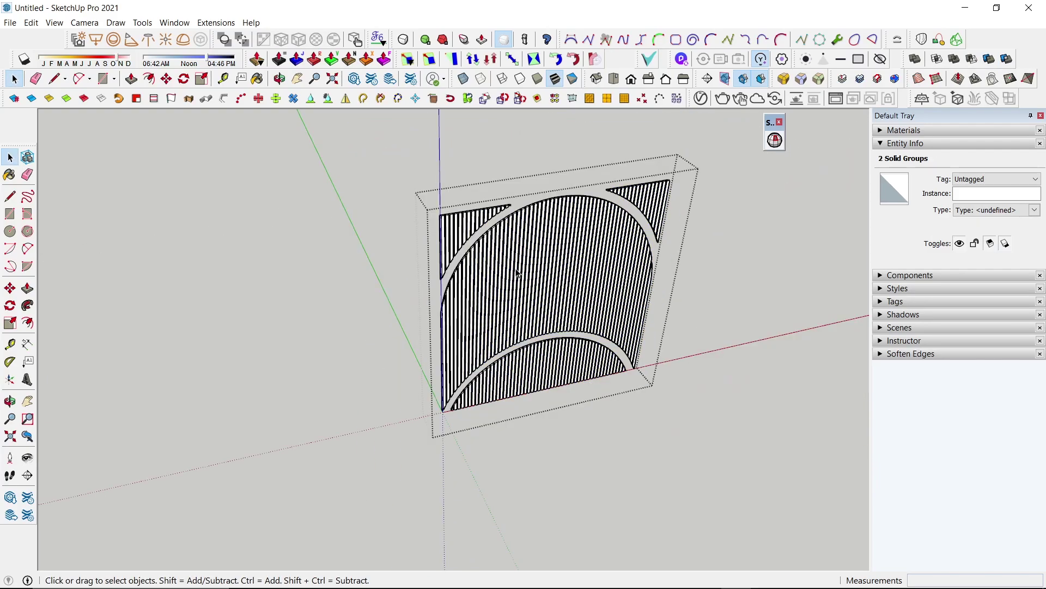
Delete the upper-left and upper-right triangular offcuts and the lower slat offcut
scroll(464, 240, up, 3)
scroll(463, 240, up, 2)
click(460, 239)
scroll(460, 239, down, 2)
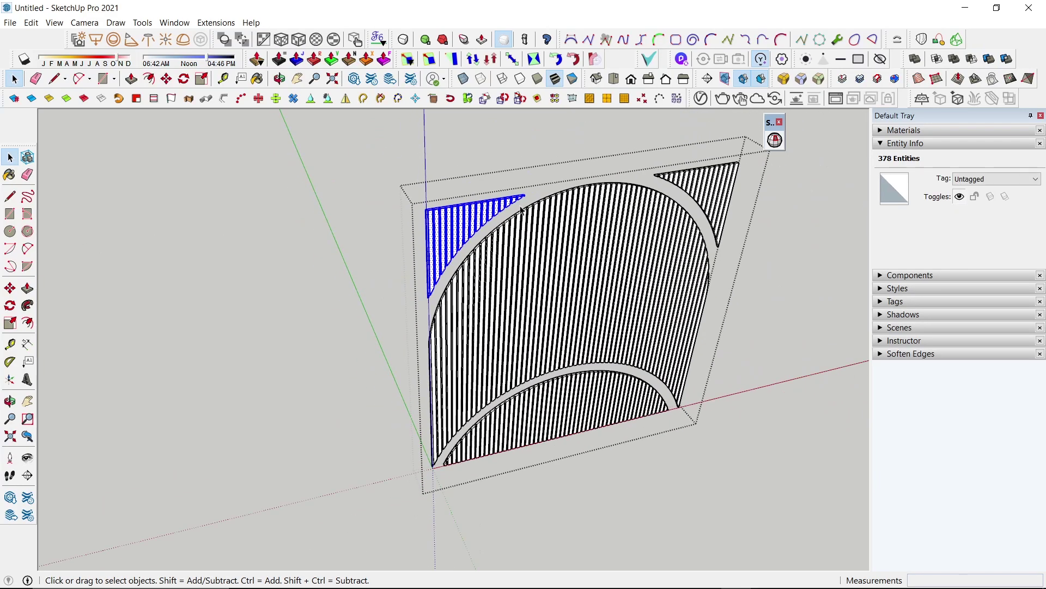
key(Delete)
click(720, 188)
key(Delete)
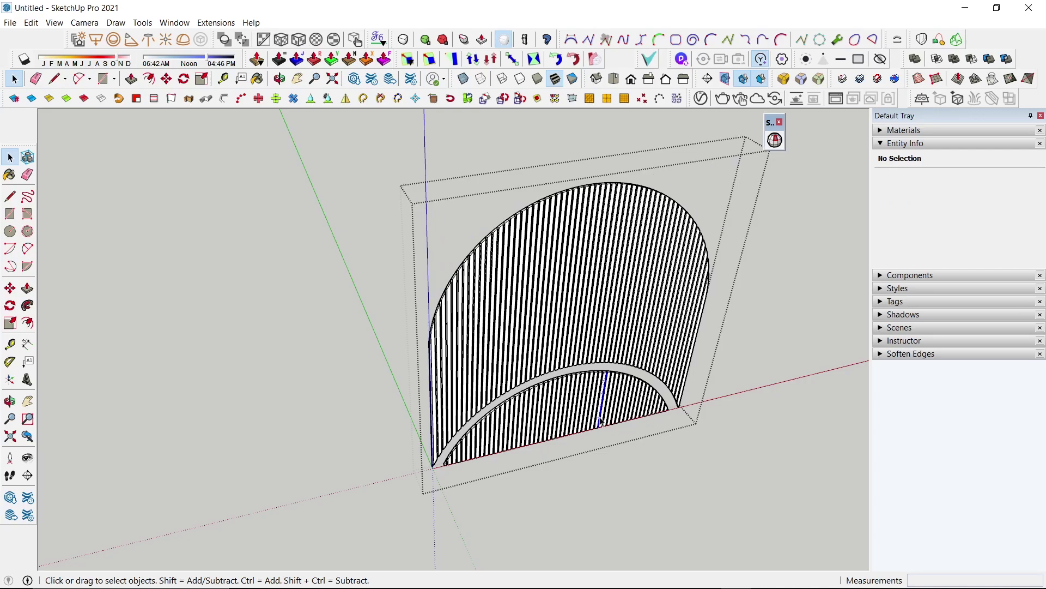
click(601, 421)
key(Delete)
scroll(601, 421, down, 3)
mouse_move(497, 420)
middle_down()
mouse_move(597, 394)
mouse_move(513, 251)
middle_up()
Check the cabinet group for solid errors with Solid Inspector² and close the report
click(512, 251)
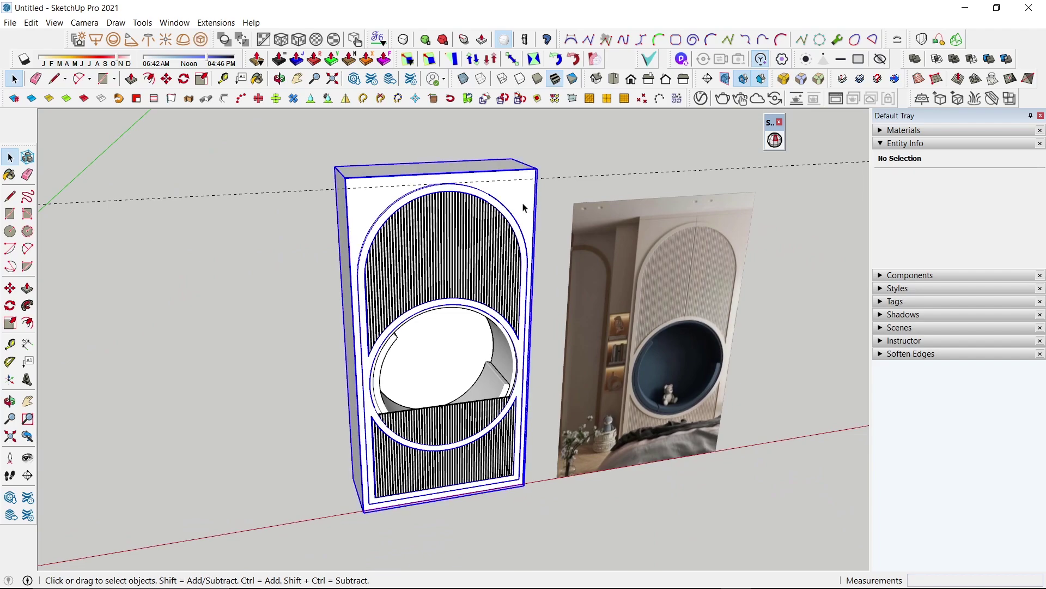
click(775, 140)
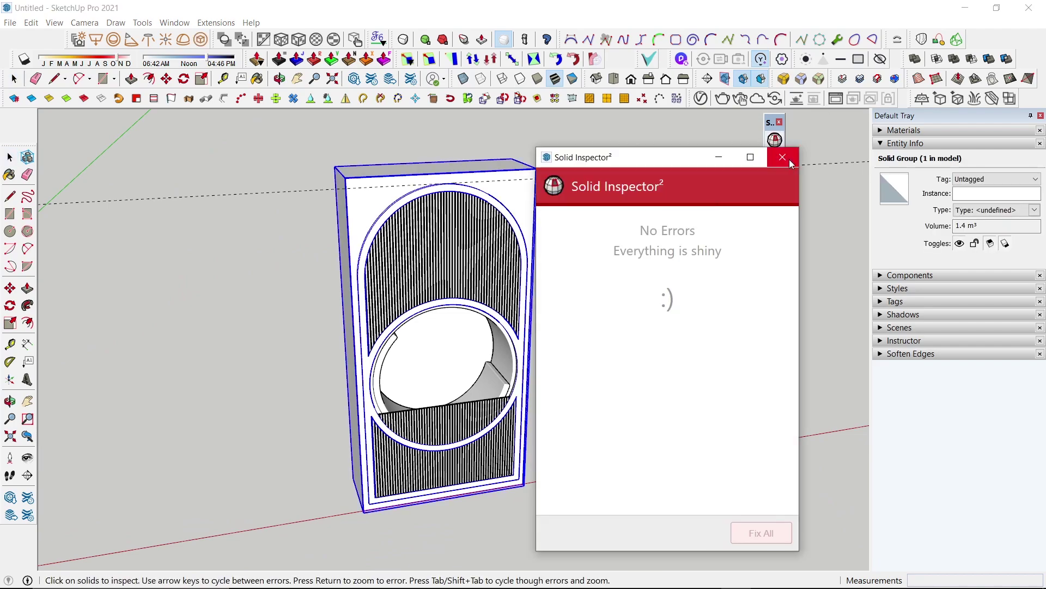
click(783, 157)
click(780, 122)
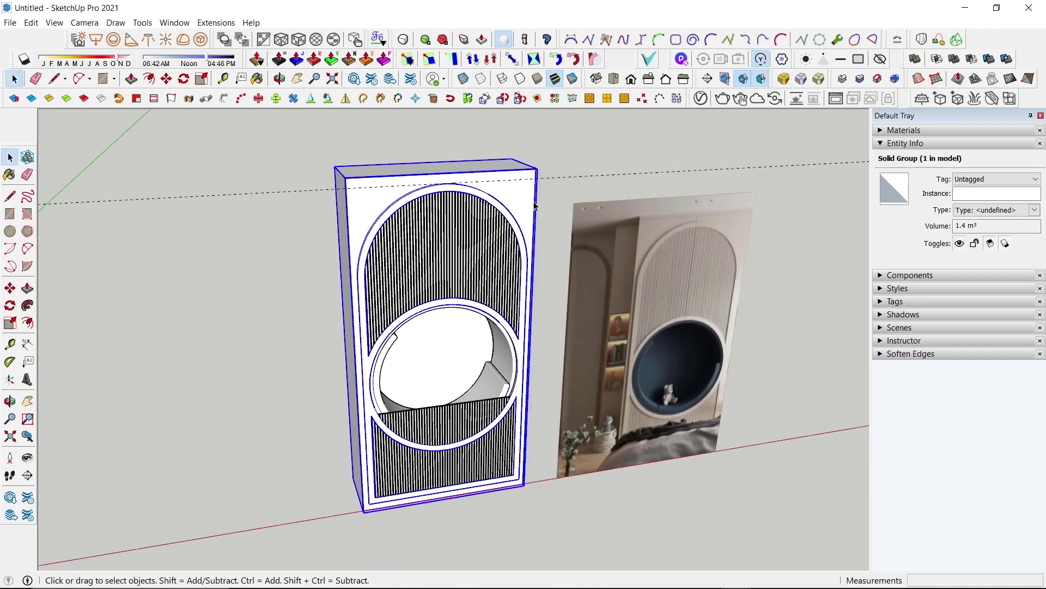
Trim the lower slats against the cabinet solid and delete the leftover slat offcut
click(681, 212)
click(524, 192)
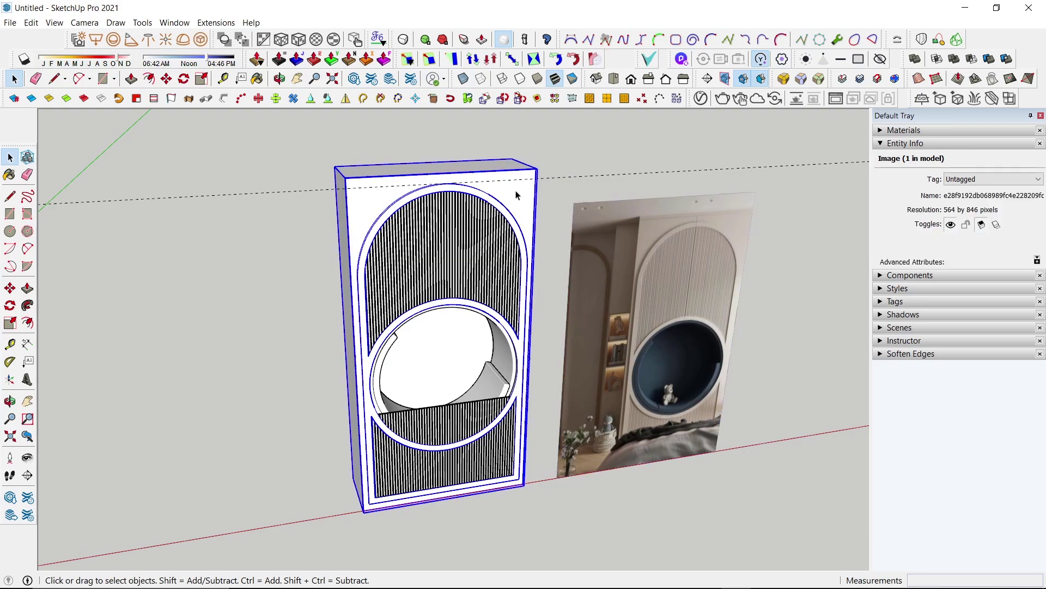
click(995, 59)
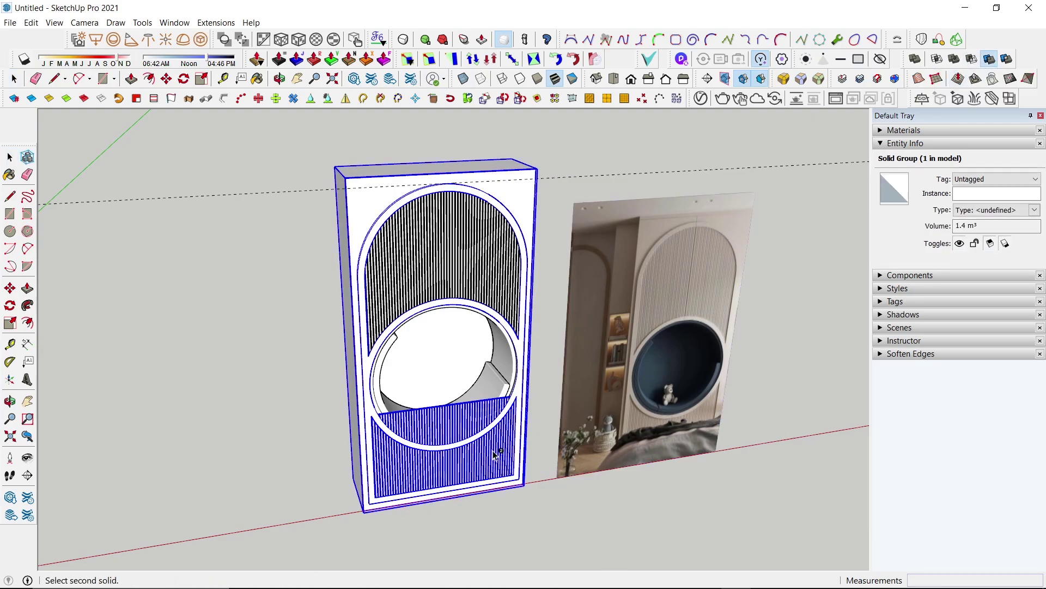
scroll(492, 457, up, 3)
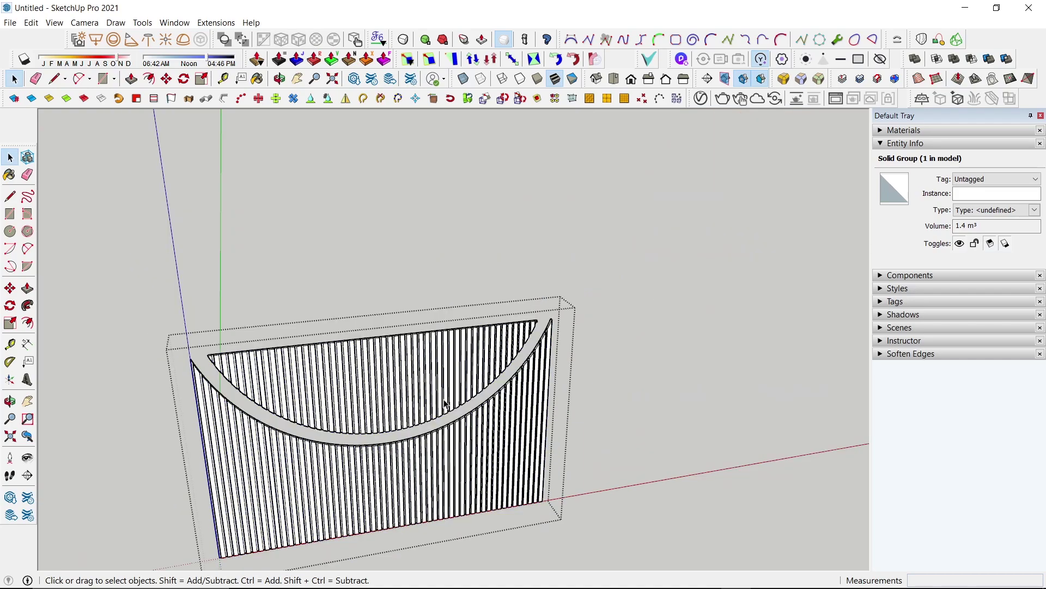
click(420, 385)
key(Delete)
scroll(453, 398, down, 2)
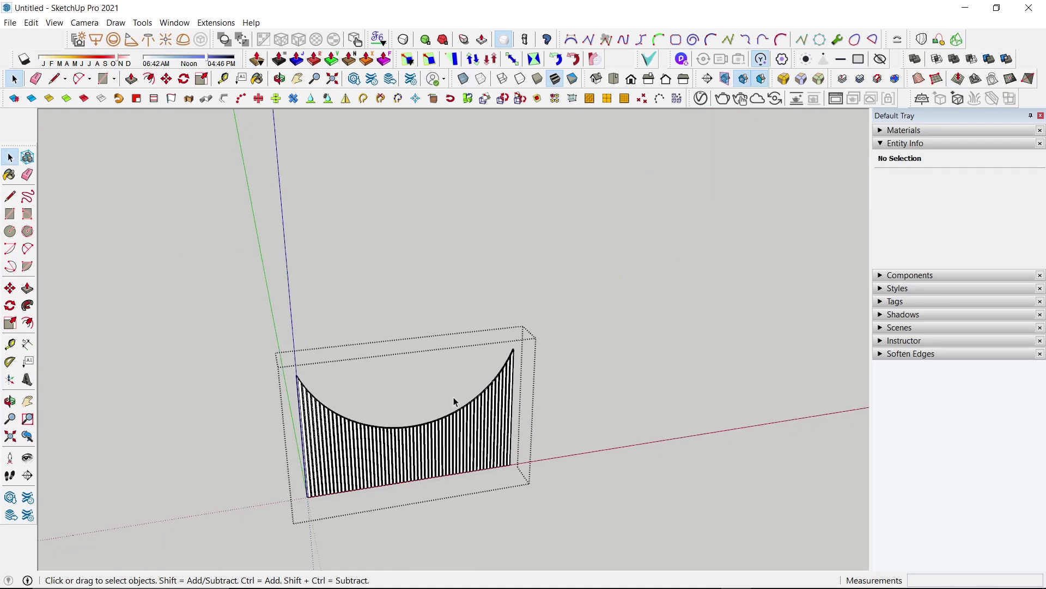
Orbit around the cabinet to inspect the trimmed slats by the opening
mouse_move(462, 399)
middle_down()
mouse_move(514, 393)
mouse_move(585, 482)
middle_up()
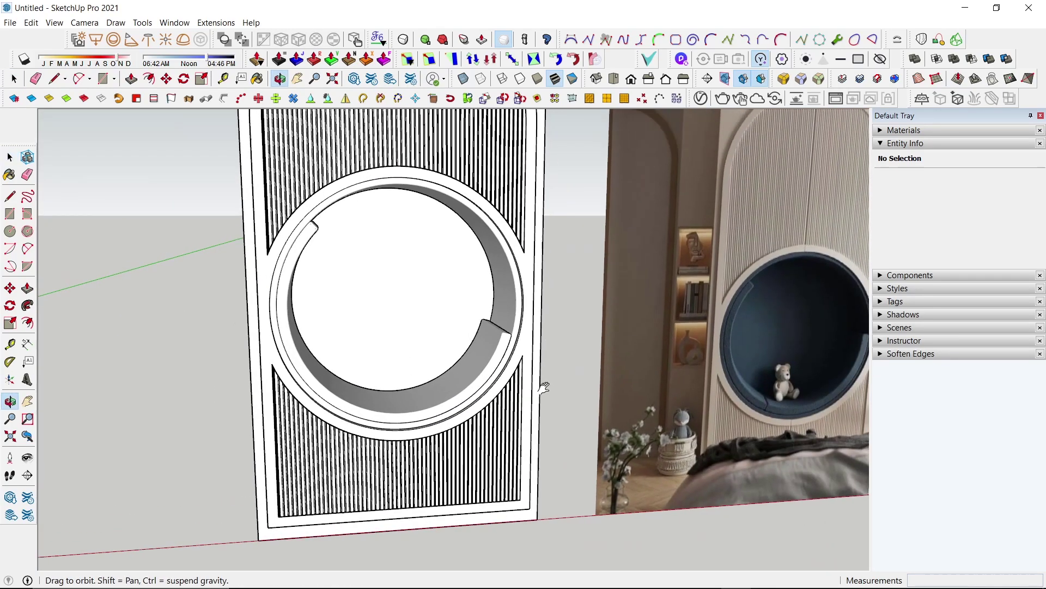
scroll(584, 482, up, 3)
scroll(519, 494, up, 3)
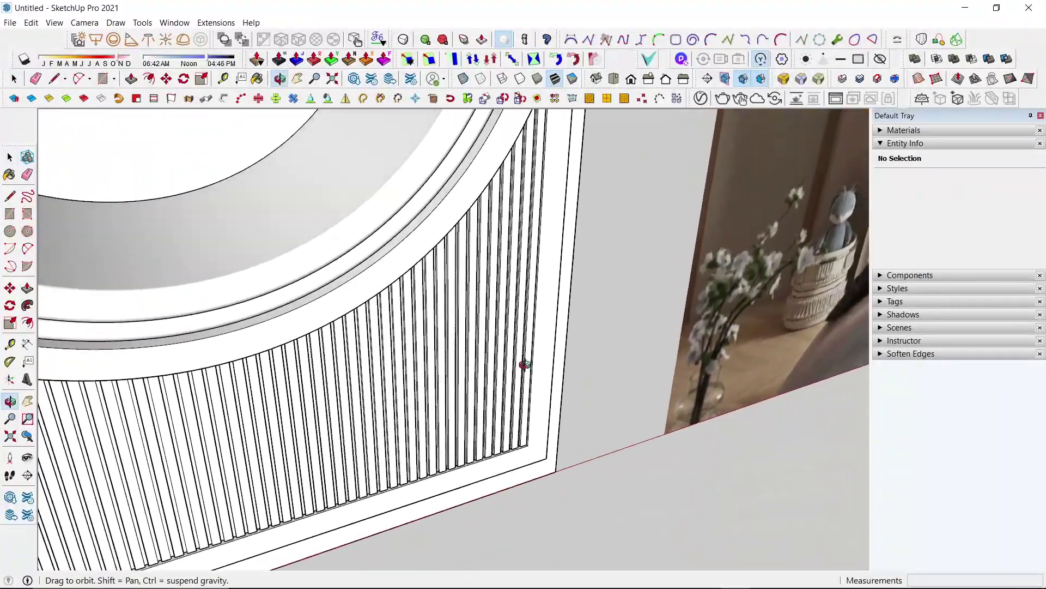
middle_drag(523, 362, 621, 418)
scroll(622, 419, down, 3)
middle_drag(479, 397, 491, 386)
scroll(577, 362, down, 2)
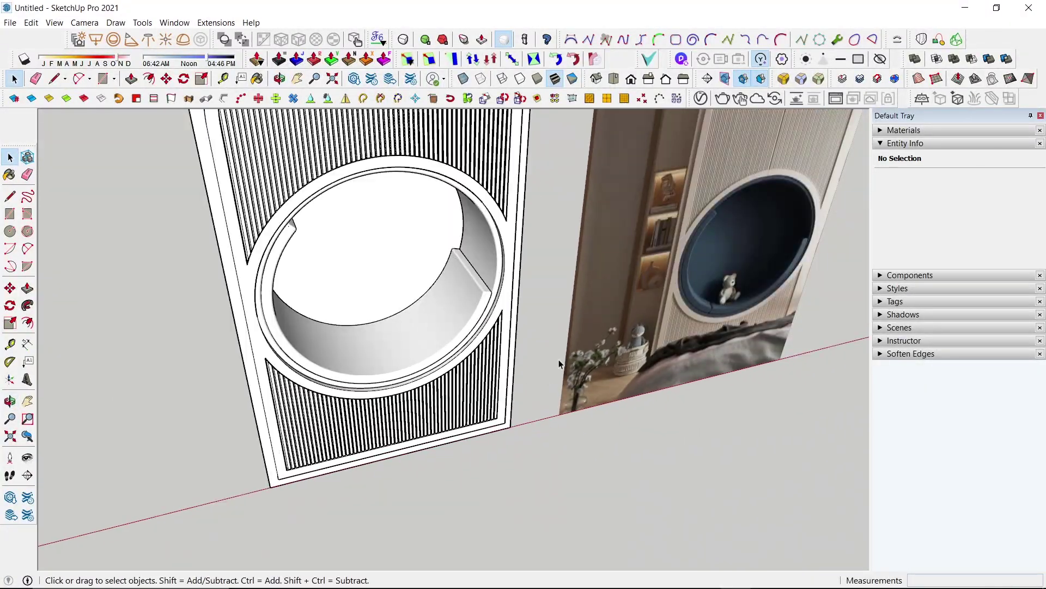
Bring the cabinet upright in view and delete the dashed guide line behind it
middle_drag(577, 362, 500, 257)
scroll(500, 257, down, 2)
scroll(530, 292, down, 2)
mouse_move(530, 292)
middle_down()
mouse_move(528, 358)
mouse_move(541, 357)
mouse_move(518, 342)
mouse_move(616, 269)
middle_up()
scroll(615, 269, down, 2)
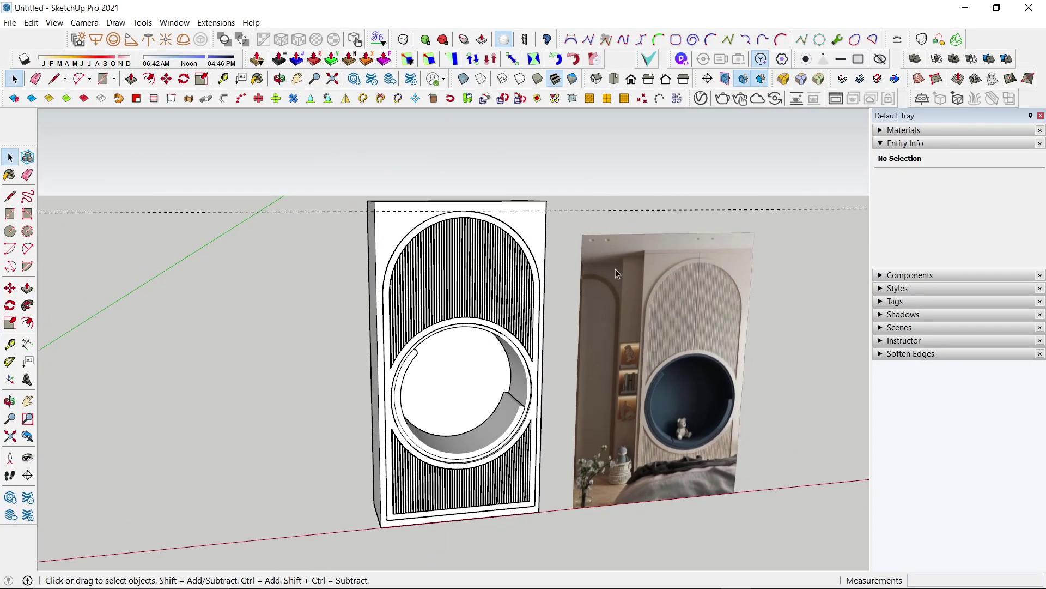
drag(574, 182, 572, 180)
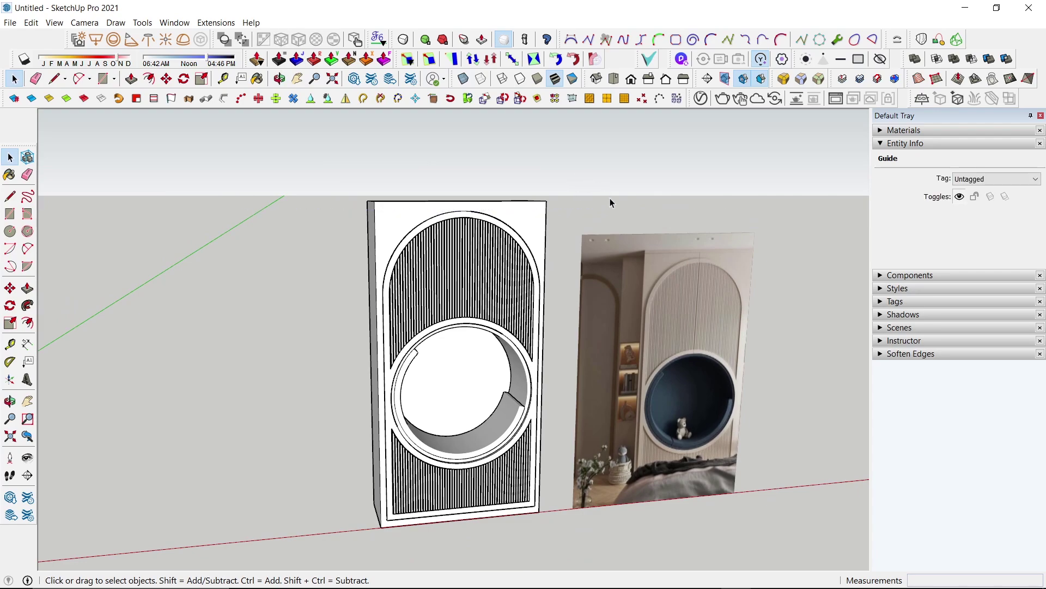
key(Delete)
Open the V-Ray Asset Editor and position it beside the model
click(700, 98)
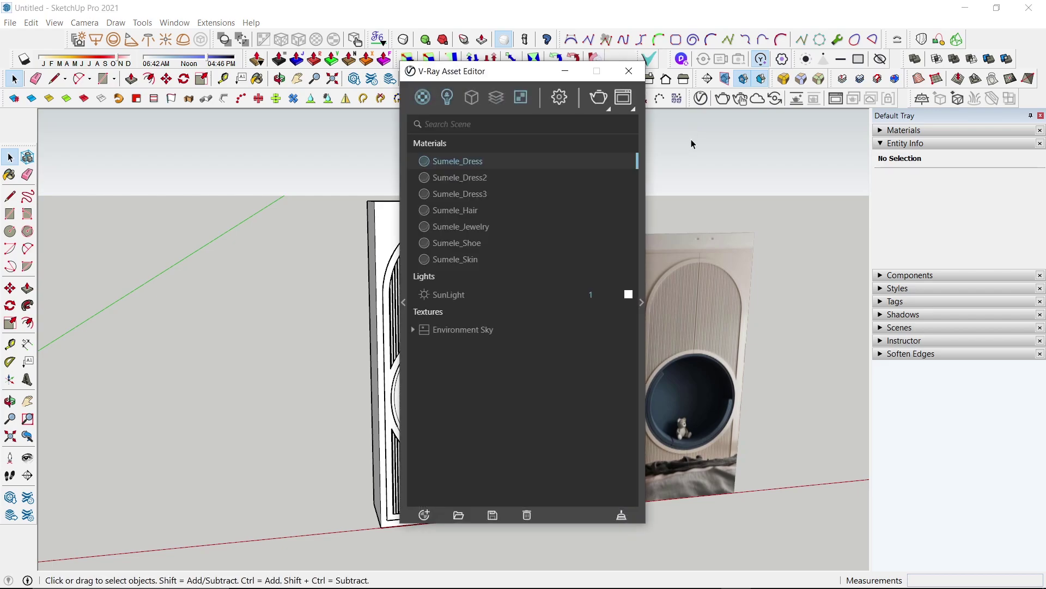
mouse_move(493, 72)
mouse_down()
mouse_move(223, 167)
mouse_move(169, 140)
mouse_up()
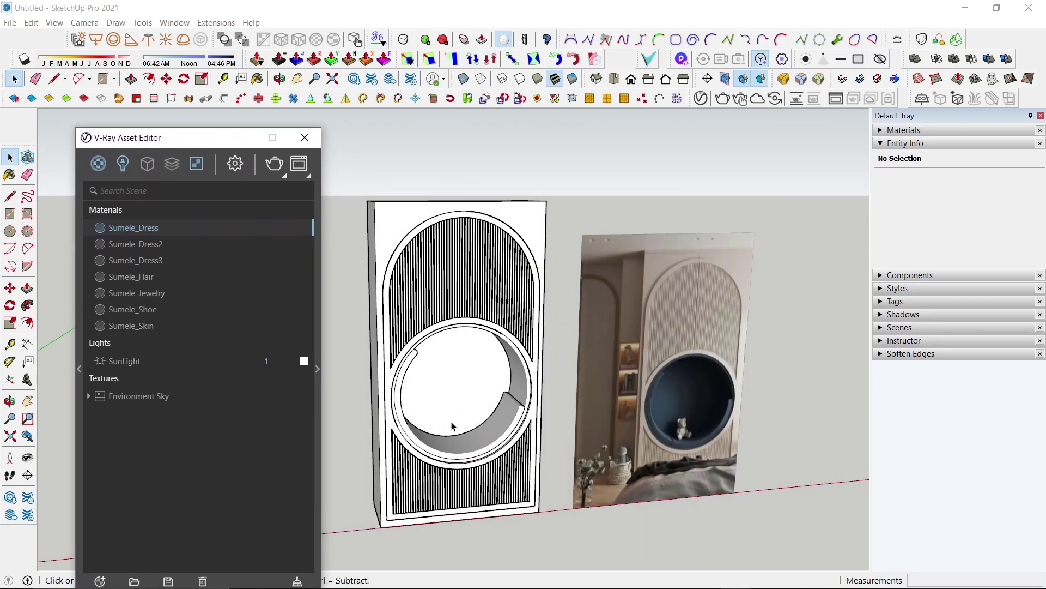
scroll(452, 426, up, 5)
scroll(490, 382, down, 2)
scroll(520, 329, down, 3)
scroll(512, 330, up, 2)
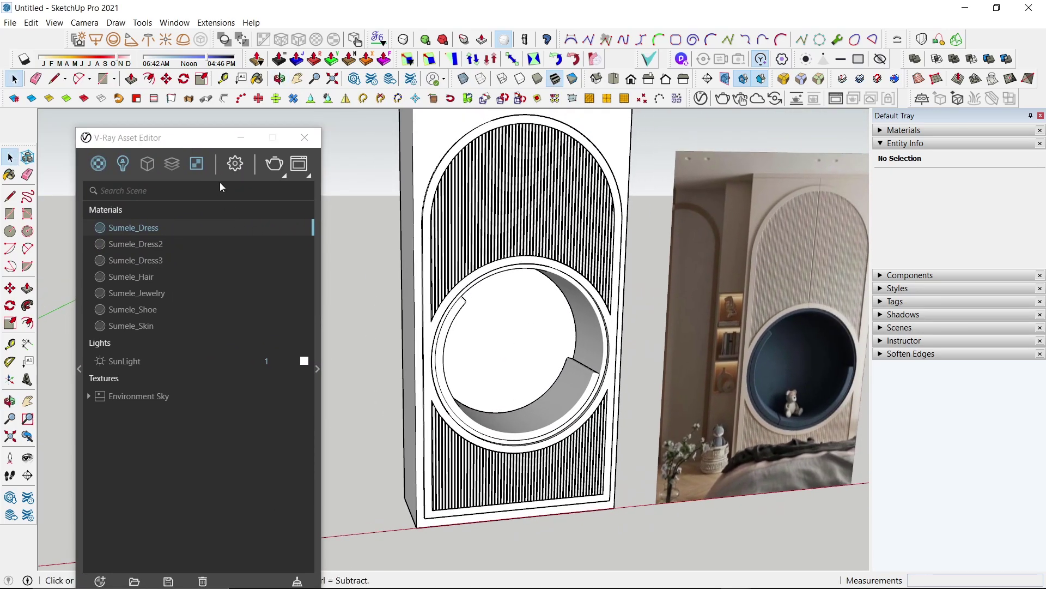
drag(163, 138, 312, 95)
Set the V-Ray render output width to 1500 pixels, giving 1500×844
click(384, 121)
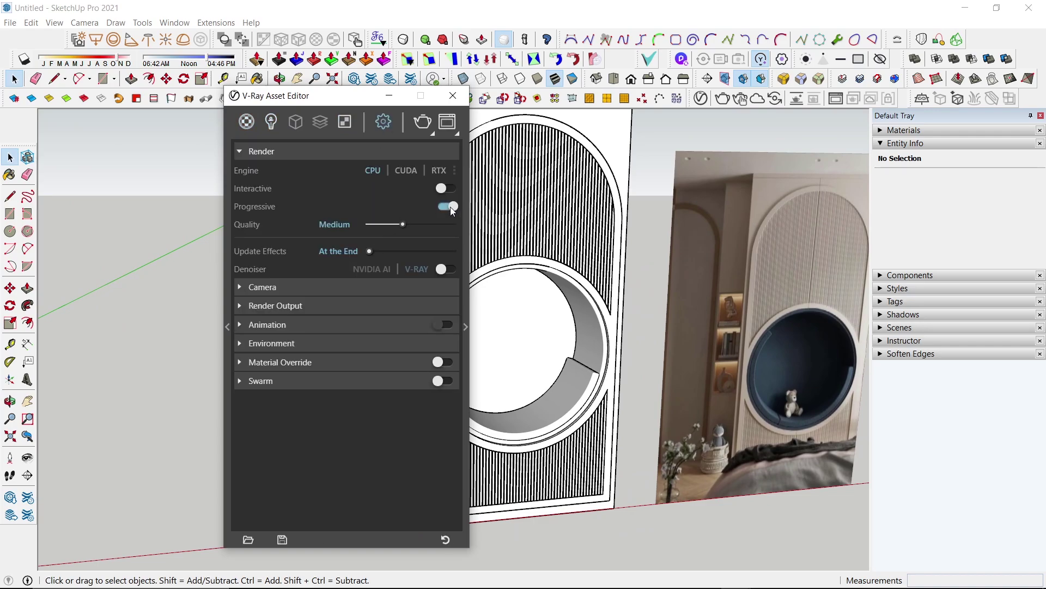
click(448, 188)
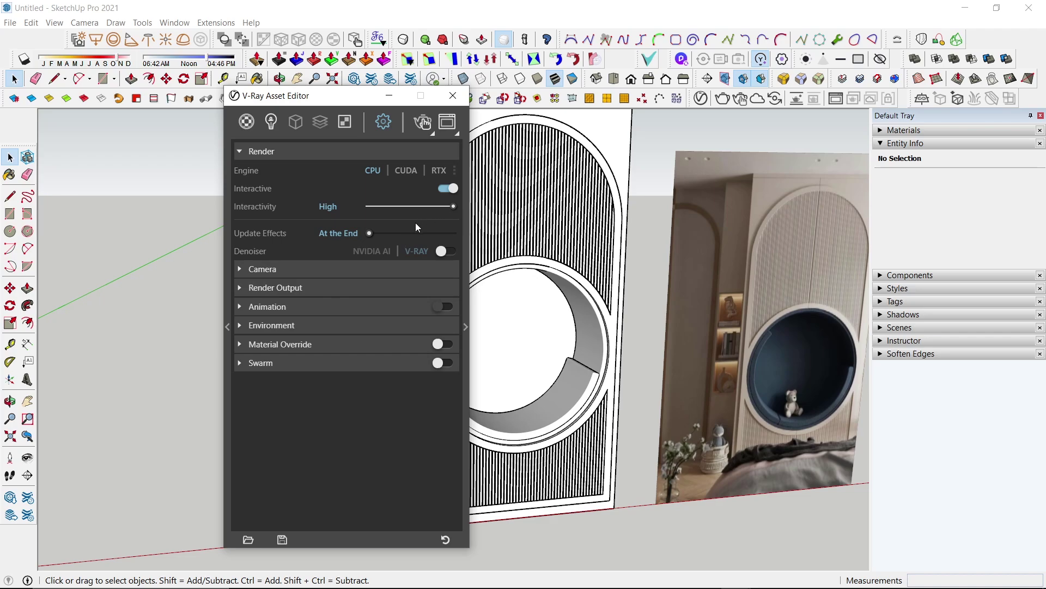
click(449, 189)
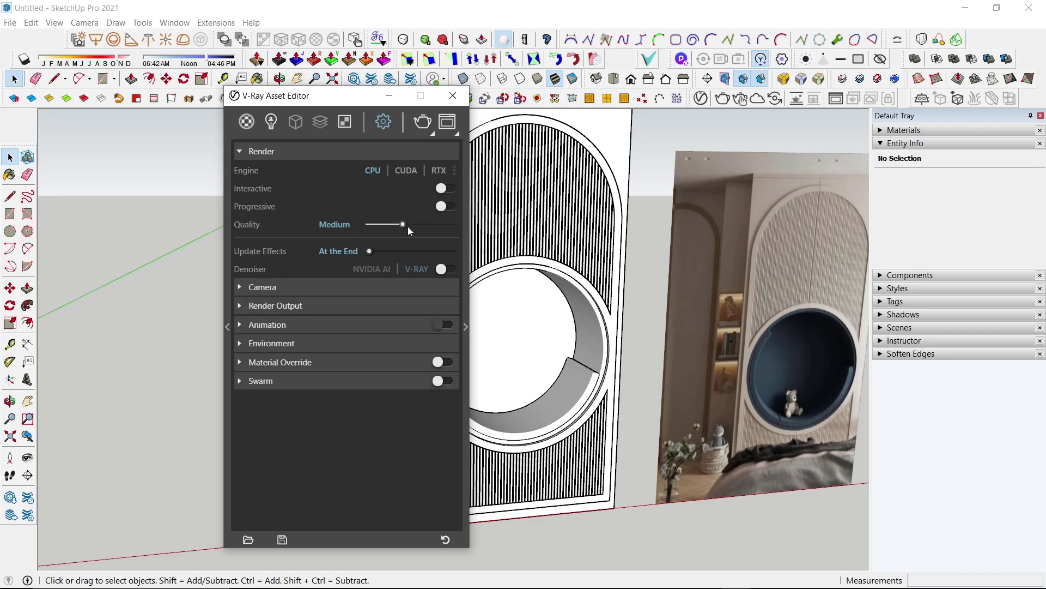
click(326, 307)
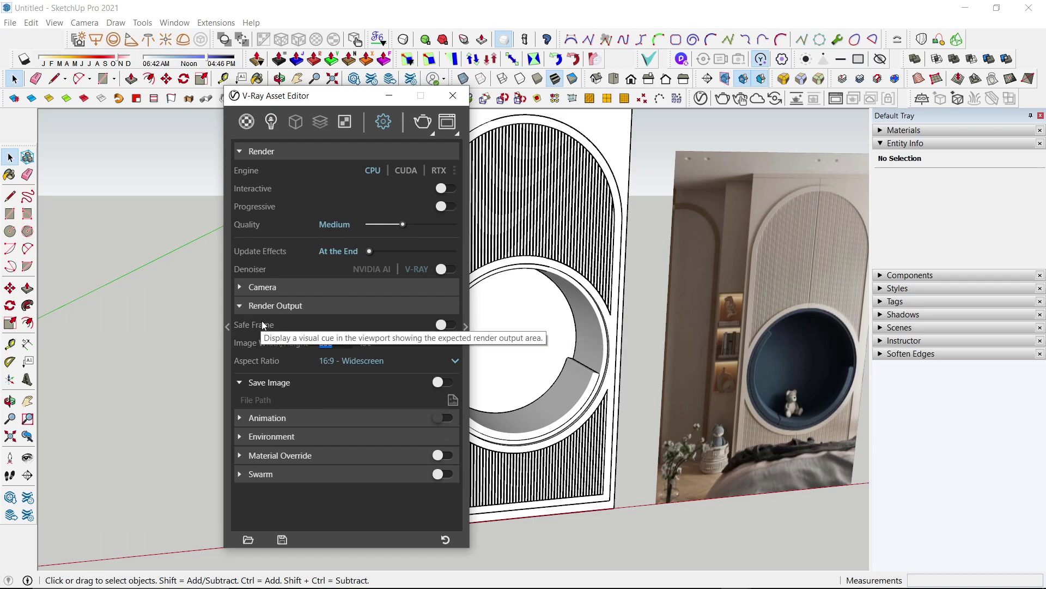
text(1500)
key(Return)
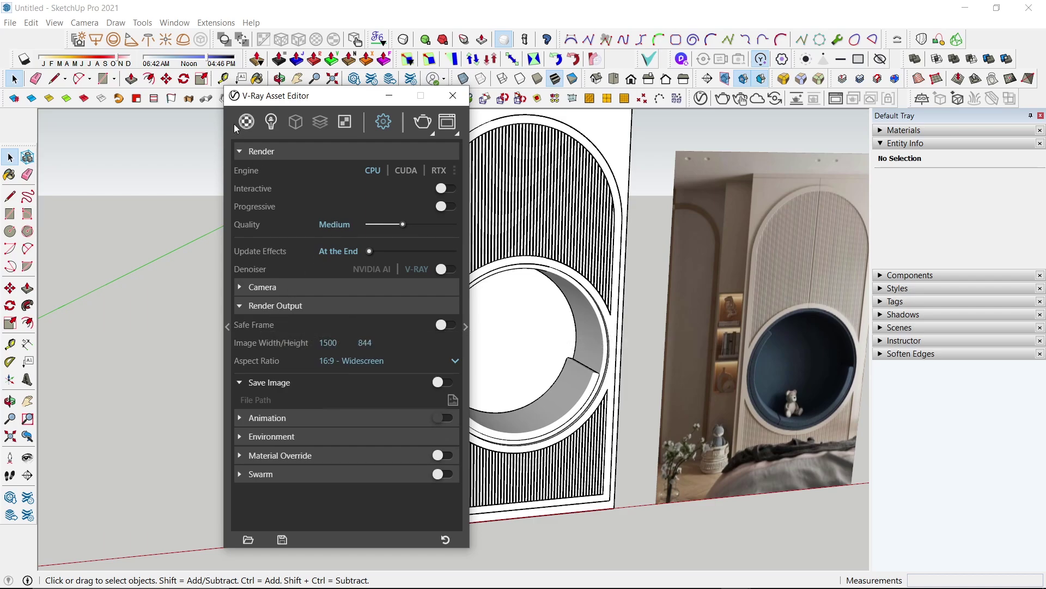
Set Primary Rays to Irradiance map and enable Ambient Occlusion
click(227, 176)
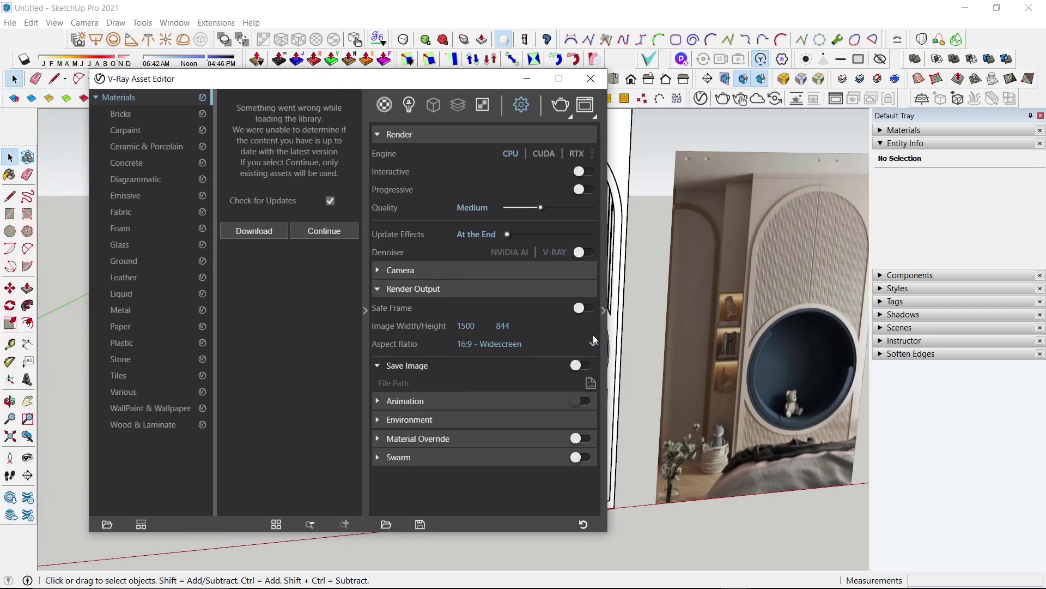
click(605, 315)
click(804, 342)
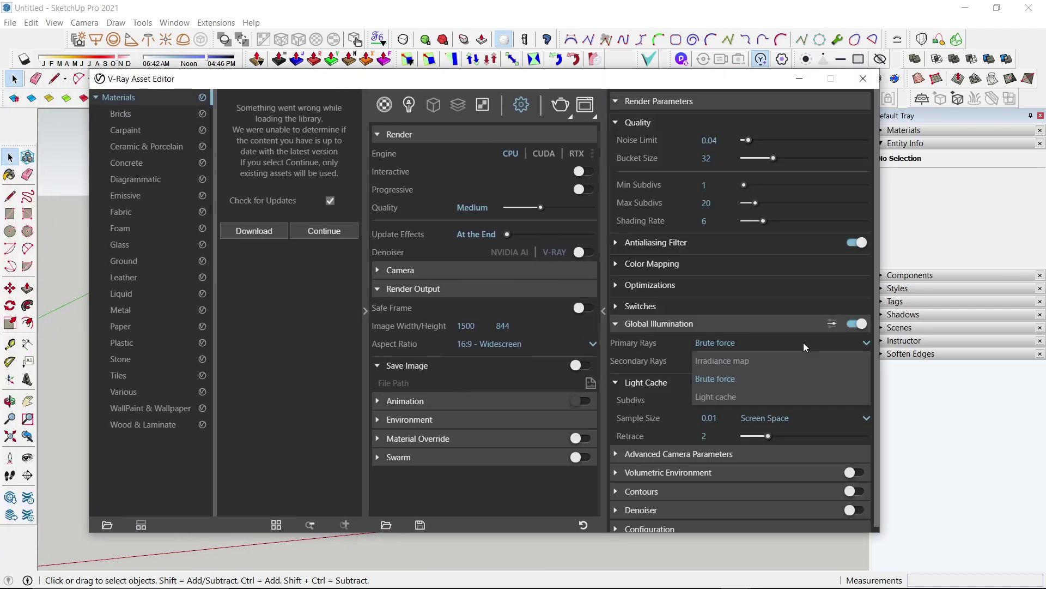
click(792, 361)
scroll(687, 408, down, 5)
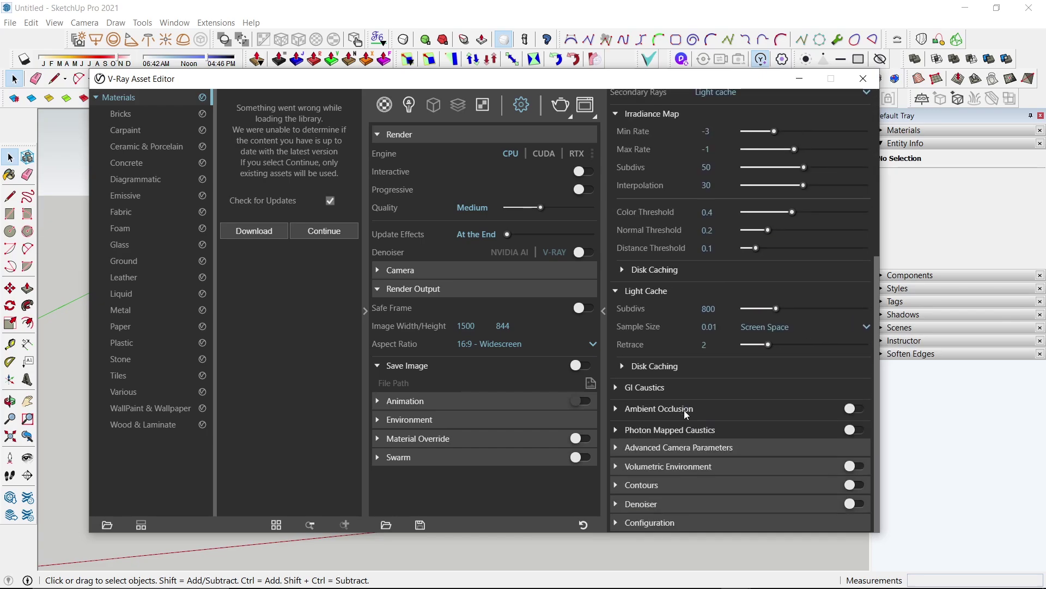
click(725, 406)
click(853, 410)
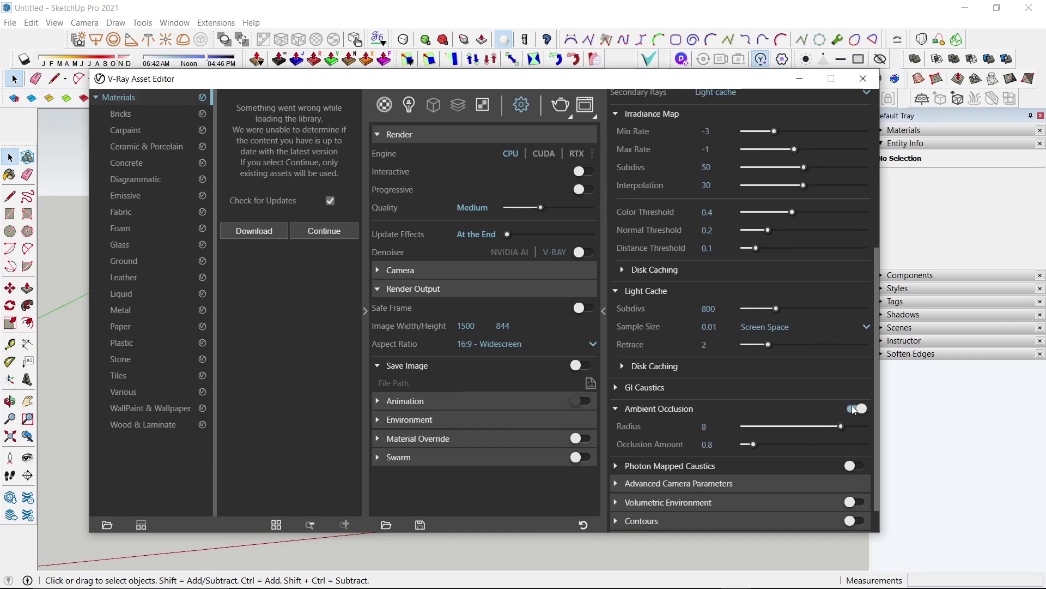
Load the V-Ray material library and browse its Fabric materials
click(319, 232)
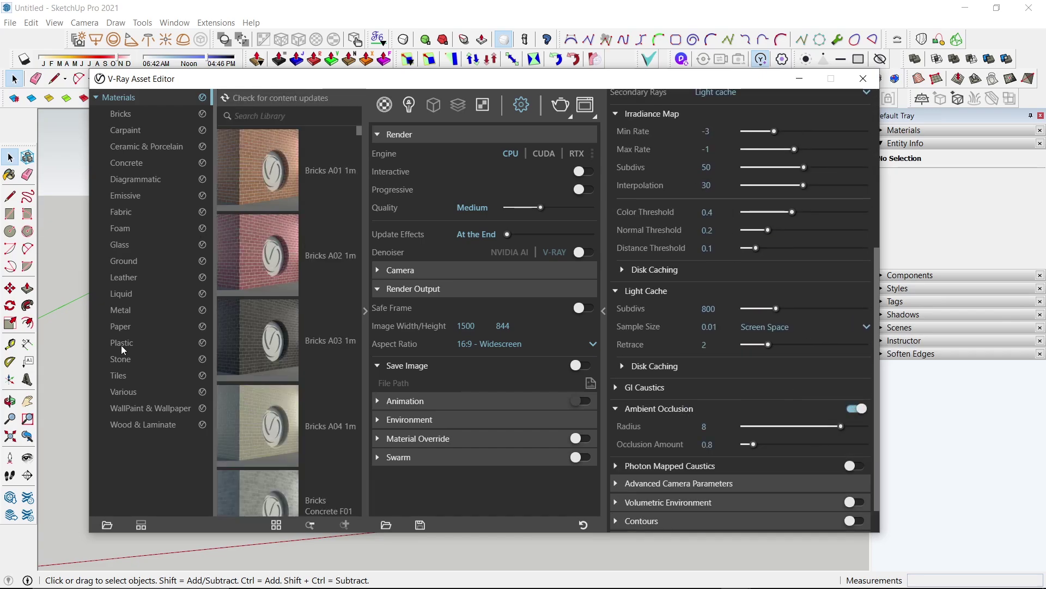
click(141, 263)
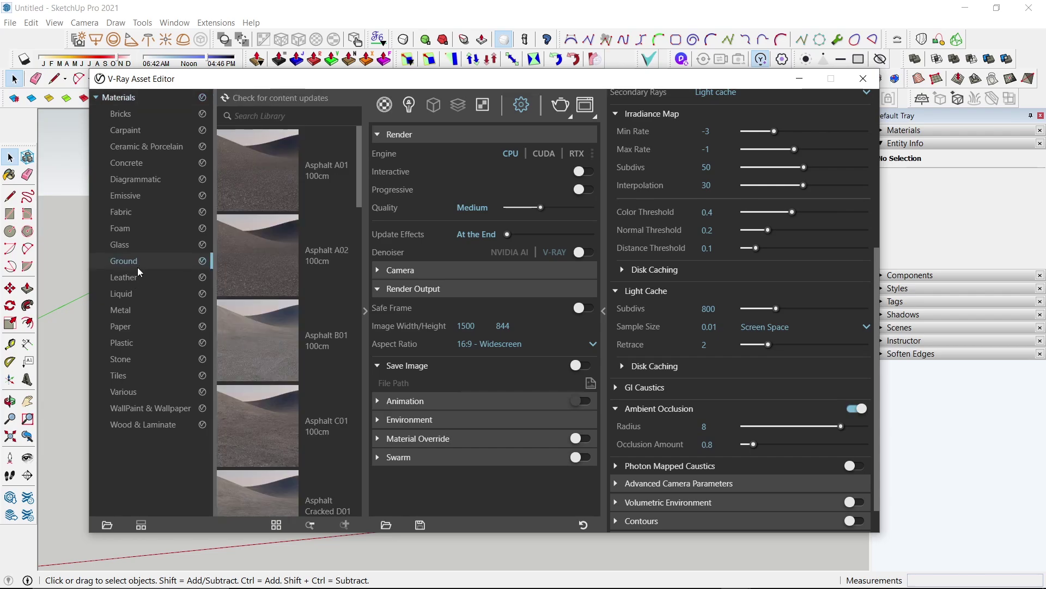
scroll(259, 332, down, 3)
scroll(259, 332, down, 3)
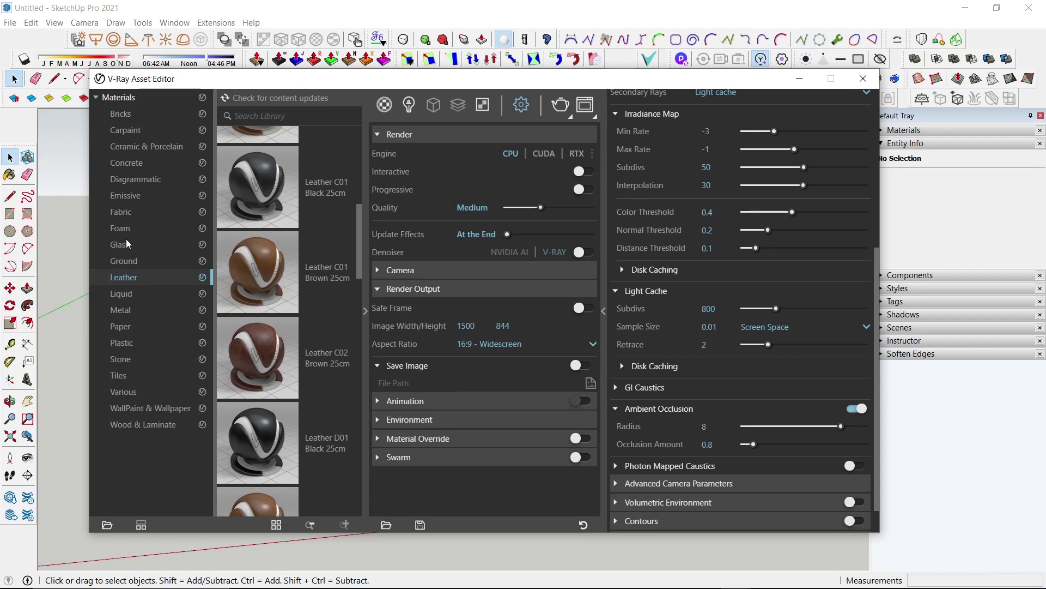
click(152, 211)
scroll(263, 290, down, 3)
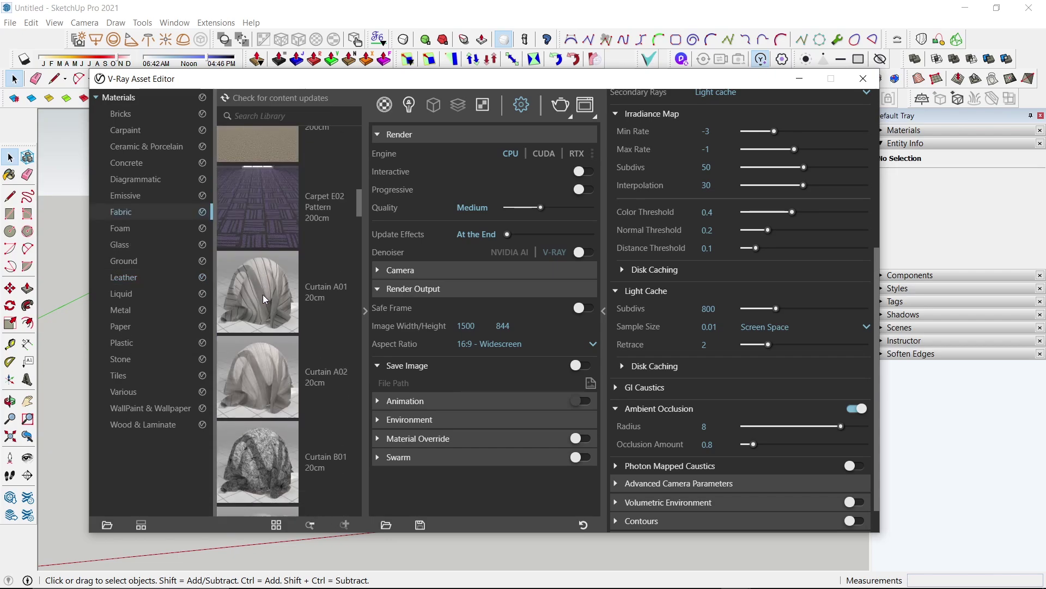
scroll(262, 294, down, 2)
scroll(263, 294, down, 2)
scroll(263, 295, down, 2)
scroll(263, 299, down, 2)
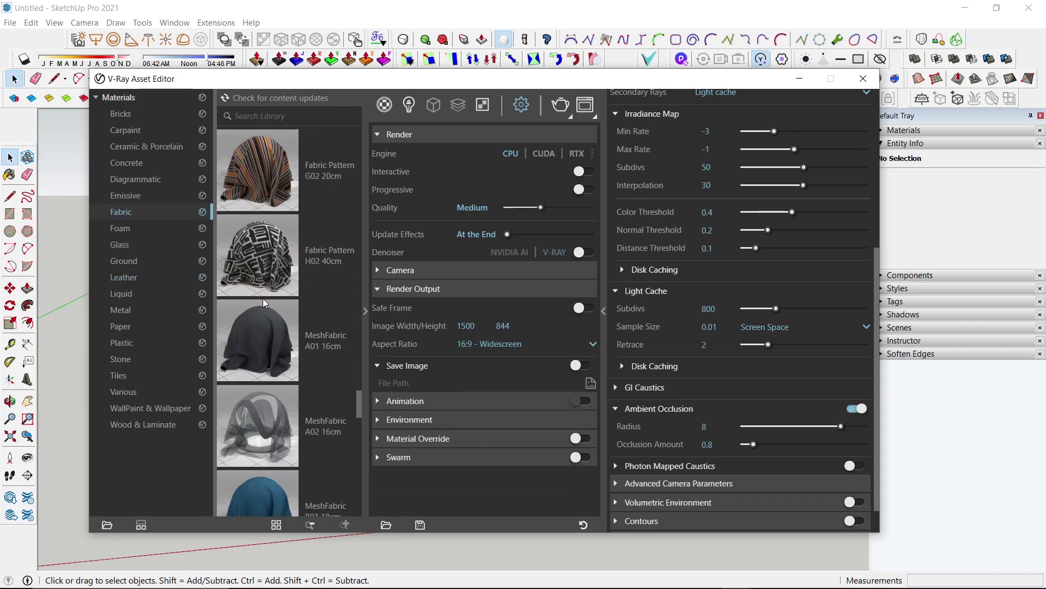
scroll(263, 299, down, 2)
scroll(263, 299, down, 2)
scroll(263, 300, down, 2)
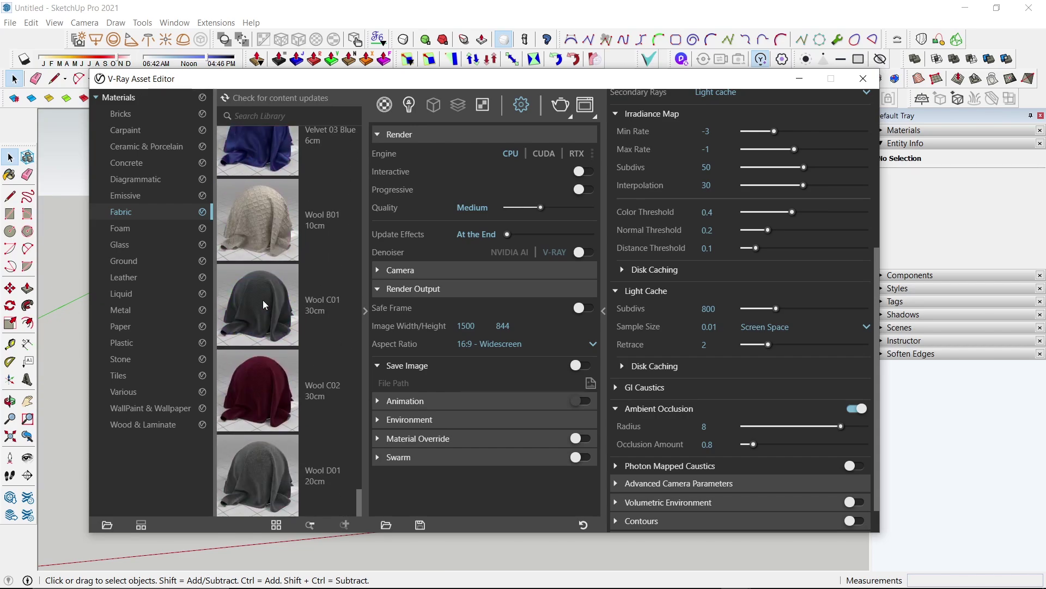
scroll(262, 300, down, 2)
scroll(266, 301, up, 3)
scroll(266, 302, up, 3)
scroll(266, 303, up, 3)
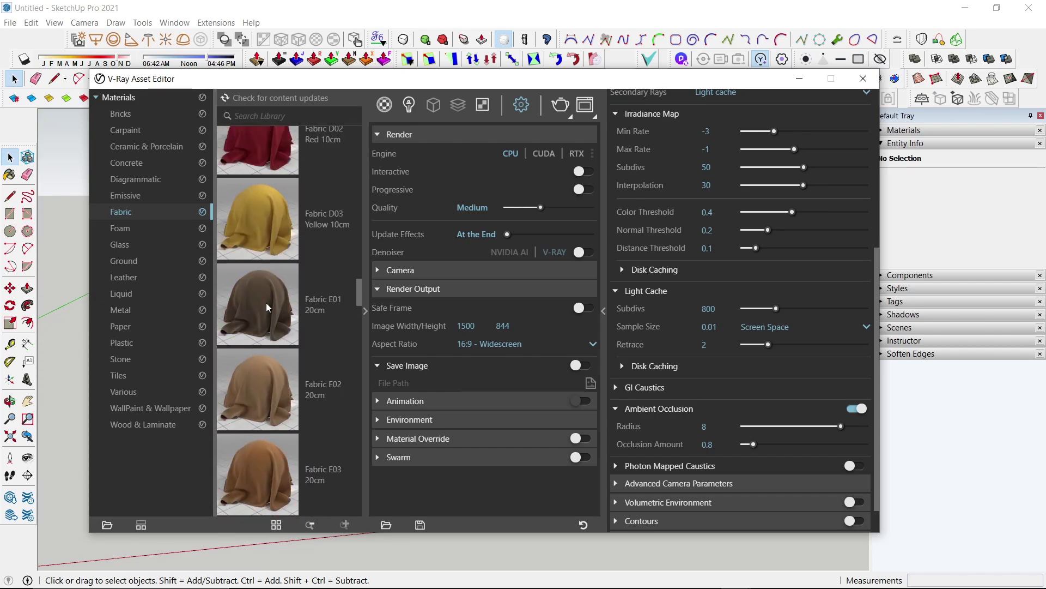
scroll(266, 303, up, 3)
scroll(266, 302, up, 3)
scroll(266, 303, up, 3)
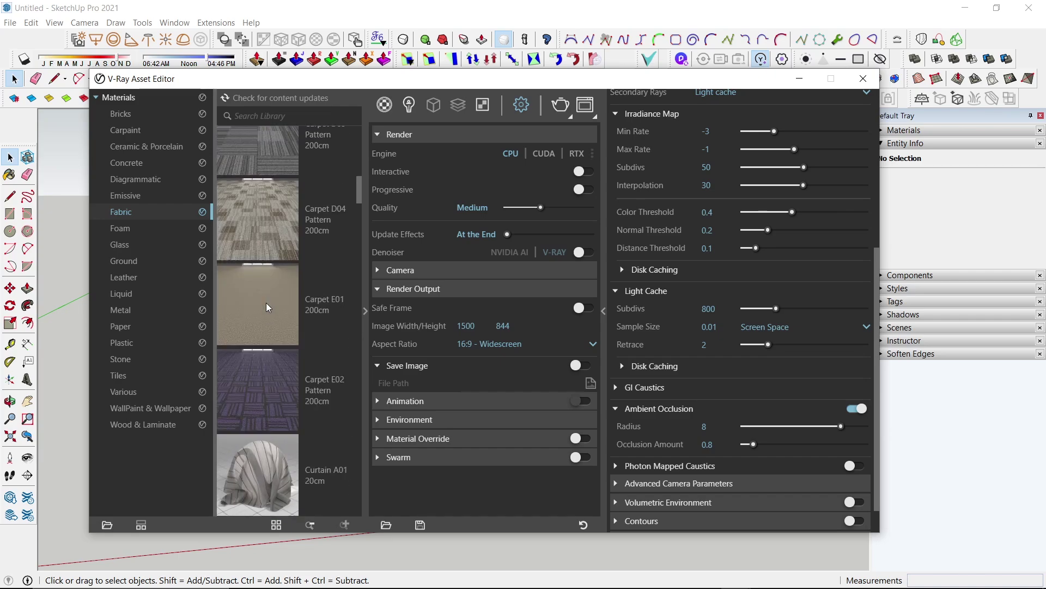
scroll(266, 303, up, 3)
scroll(266, 302, down, 3)
scroll(266, 303, down, 3)
scroll(266, 302, down, 3)
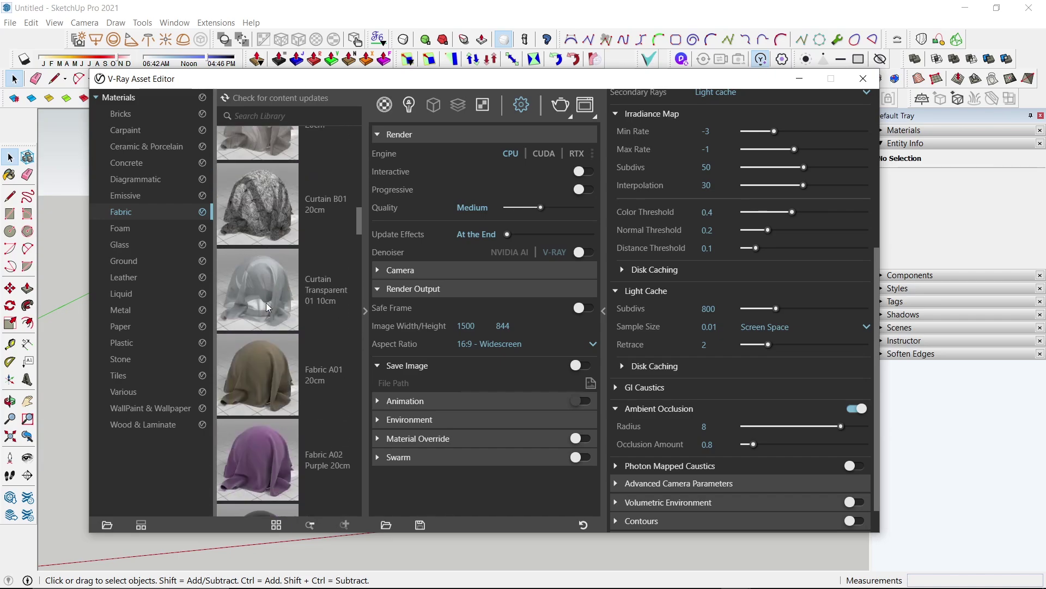
scroll(266, 302, down, 2)
scroll(267, 306, down, 3)
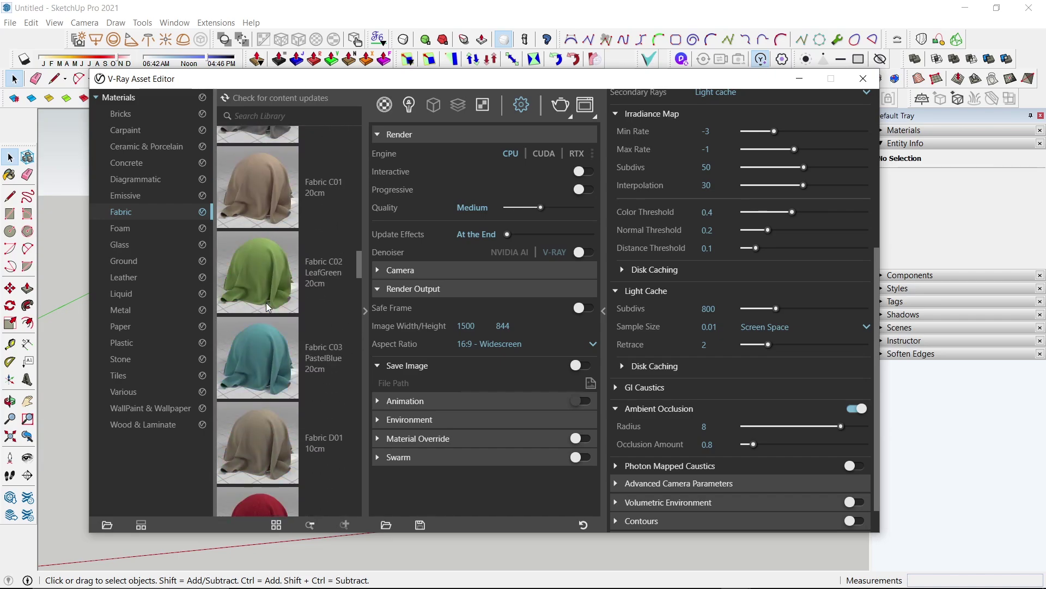
scroll(266, 303, up, 3)
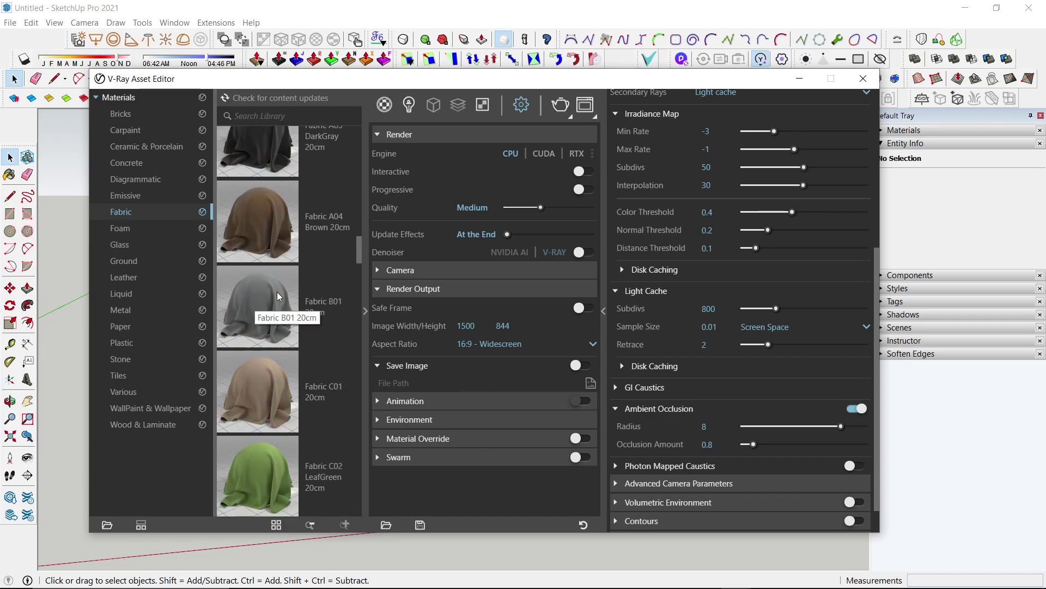
Open the ring seat group and select all of its geometry
mouse_move(434, 84)
mouse_down()
mouse_move(500, 332)
mouse_move(923, 77)
mouse_up()
scroll(250, 356, down, 3)
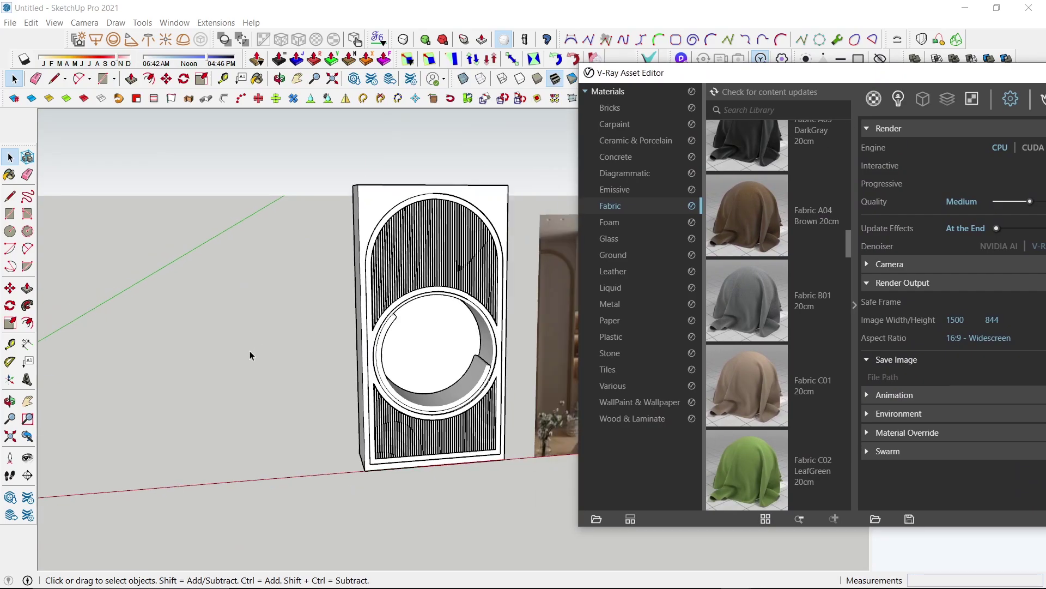
scroll(475, 403, up, 3)
scroll(475, 421, up, 3)
double_click(476, 421)
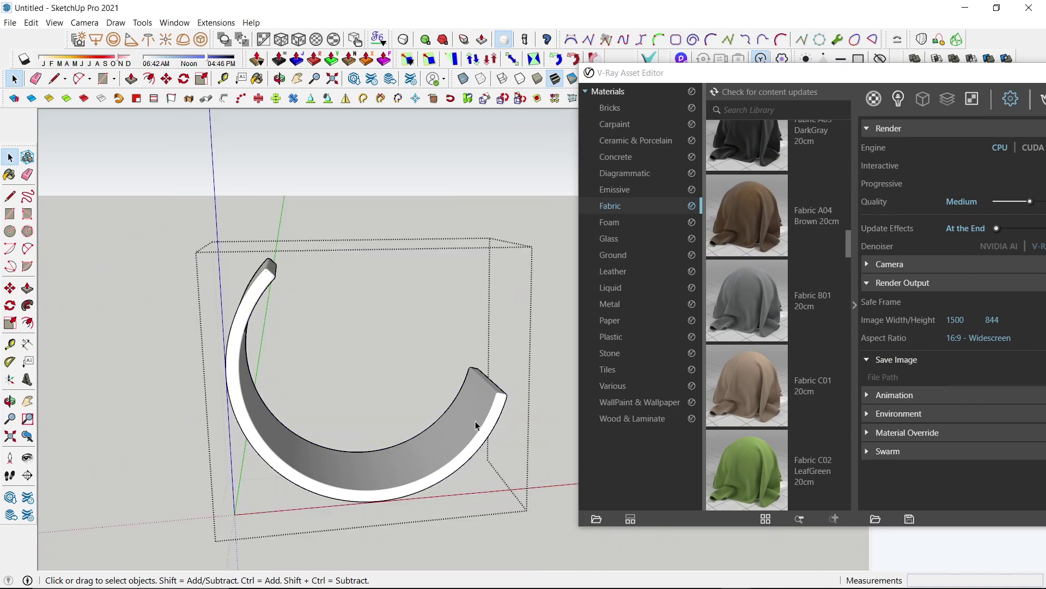
triple_click(475, 421)
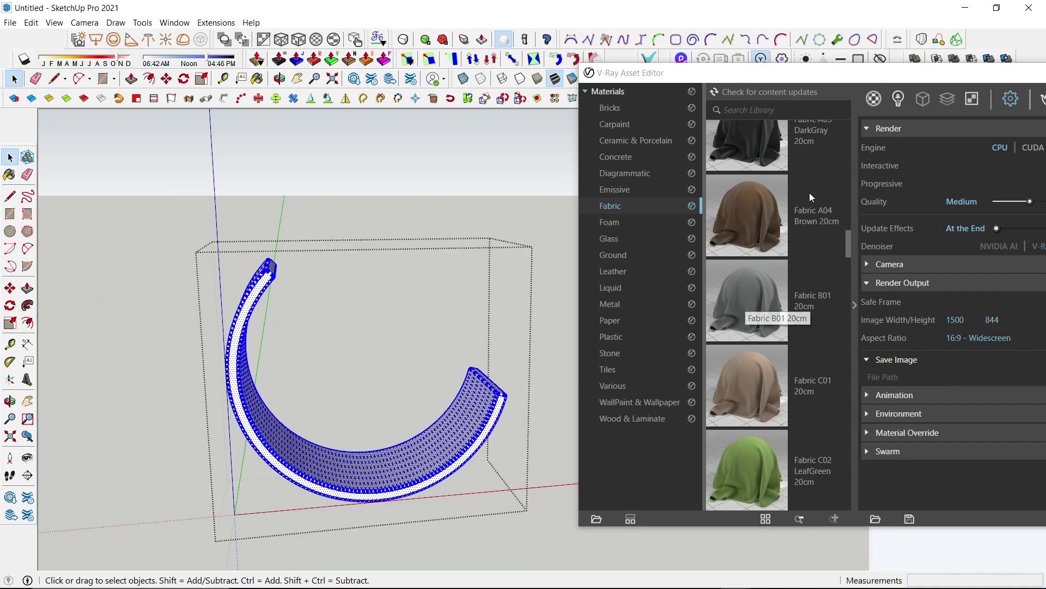
Add Fabric B01 20cm to the scene materials and apply it to the ring seat
click(802, 262)
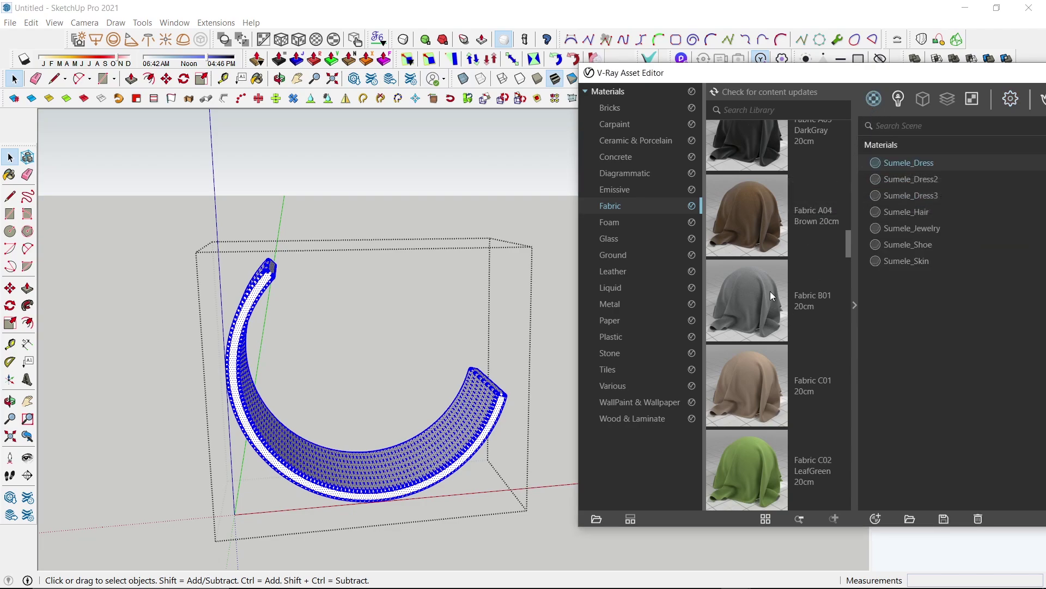
drag(770, 291, 915, 256)
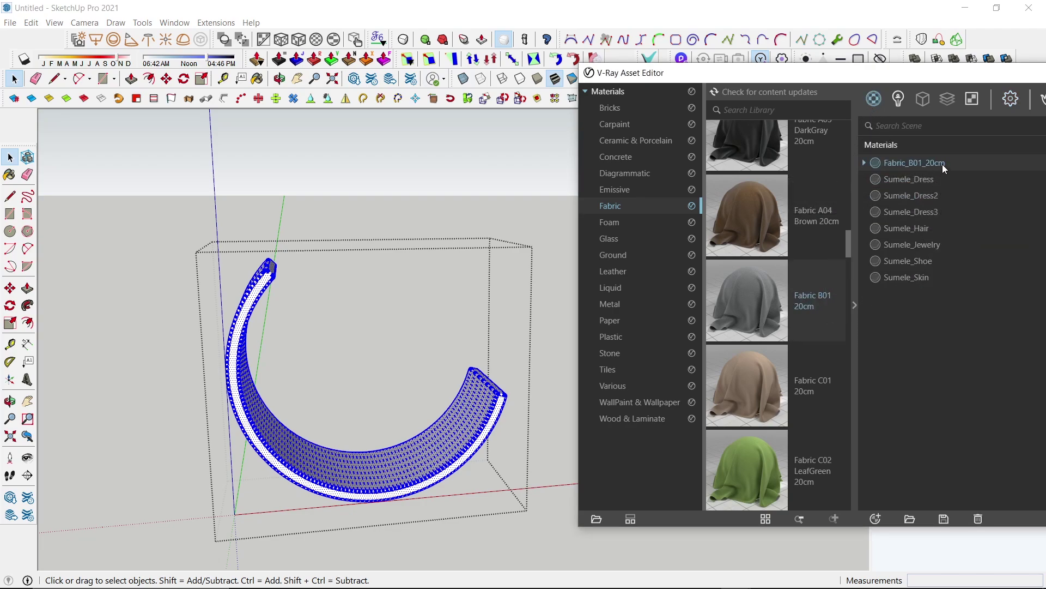
right_click(943, 164)
click(965, 191)
drag(910, 73, 522, 138)
Open the Fabric_B01_20cm material's colour and texture settings in the Materials tray
click(901, 139)
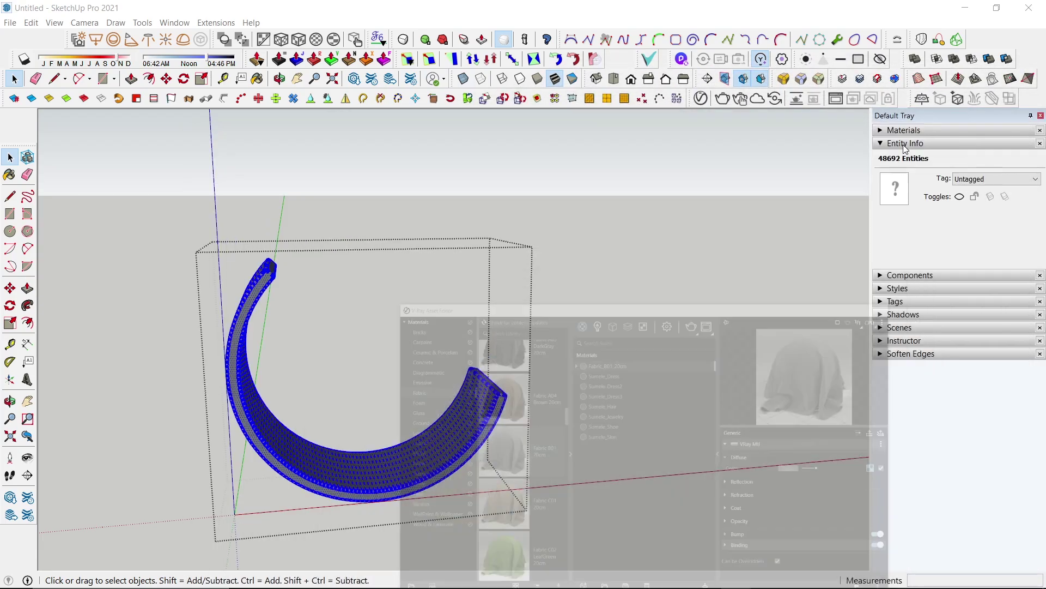
scroll(413, 470, up, 5)
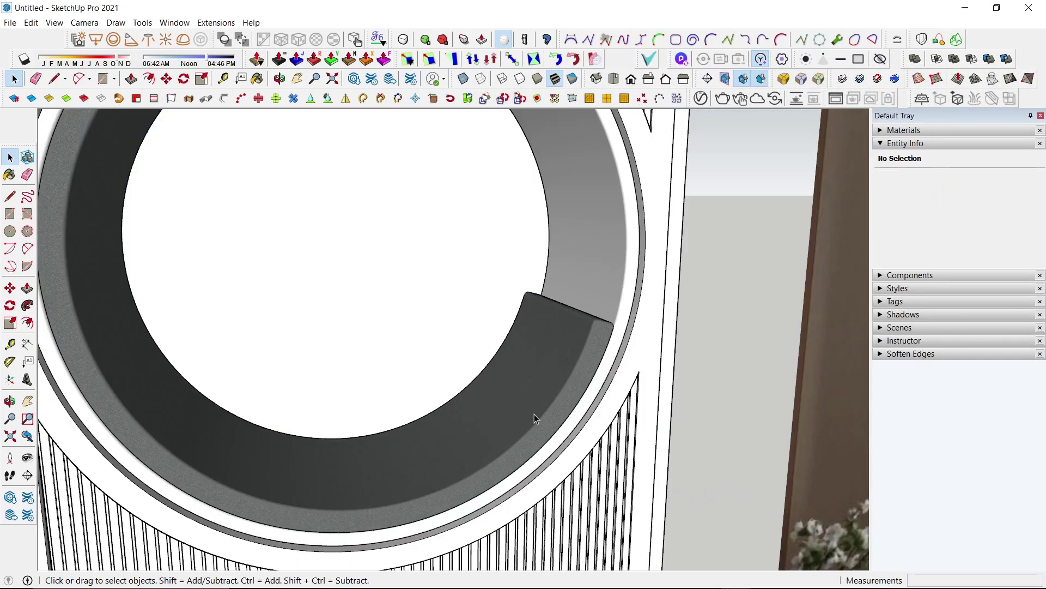
click(916, 135)
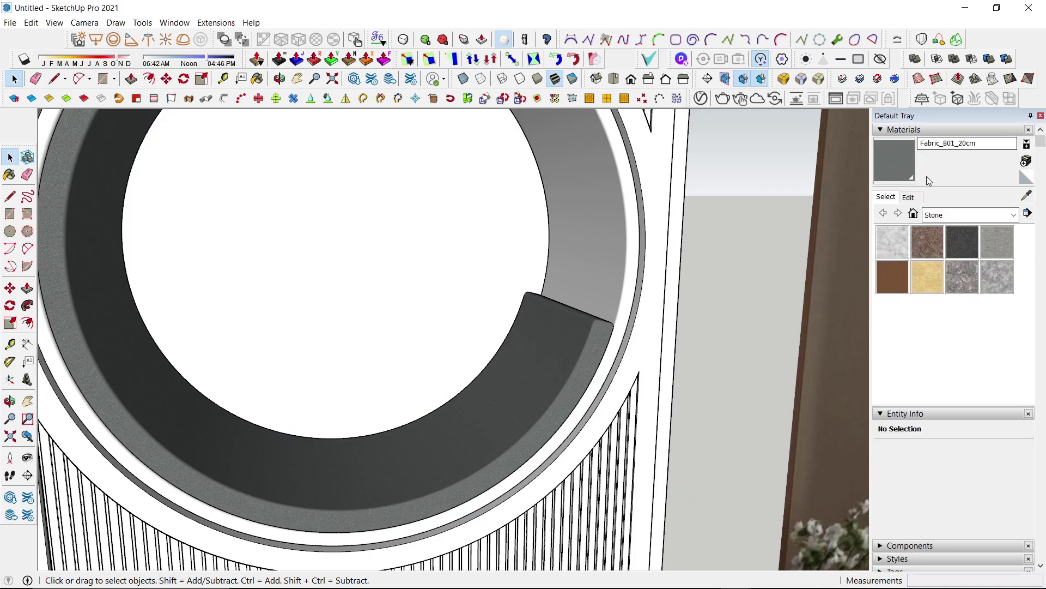
click(909, 197)
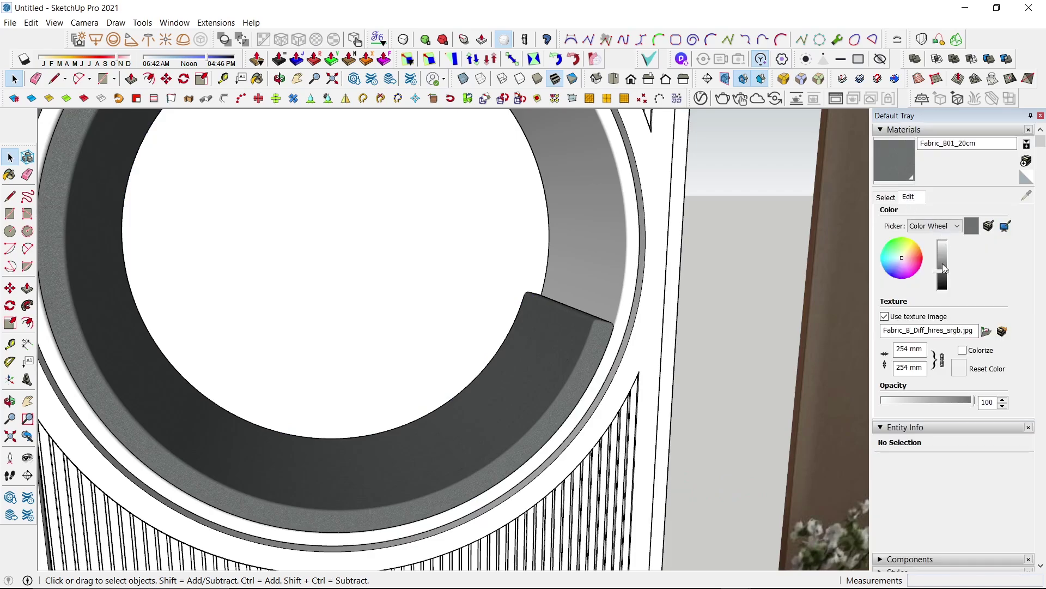
Tint the fabric a vivid purple-blue using the colour wheel and brightness slider
click(895, 272)
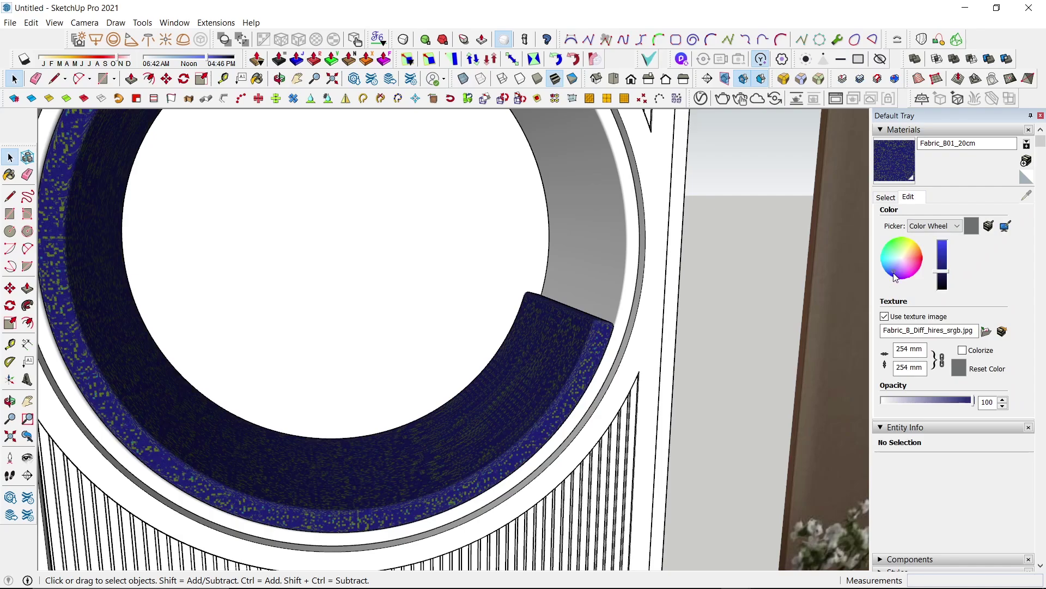
drag(895, 276, 904, 261)
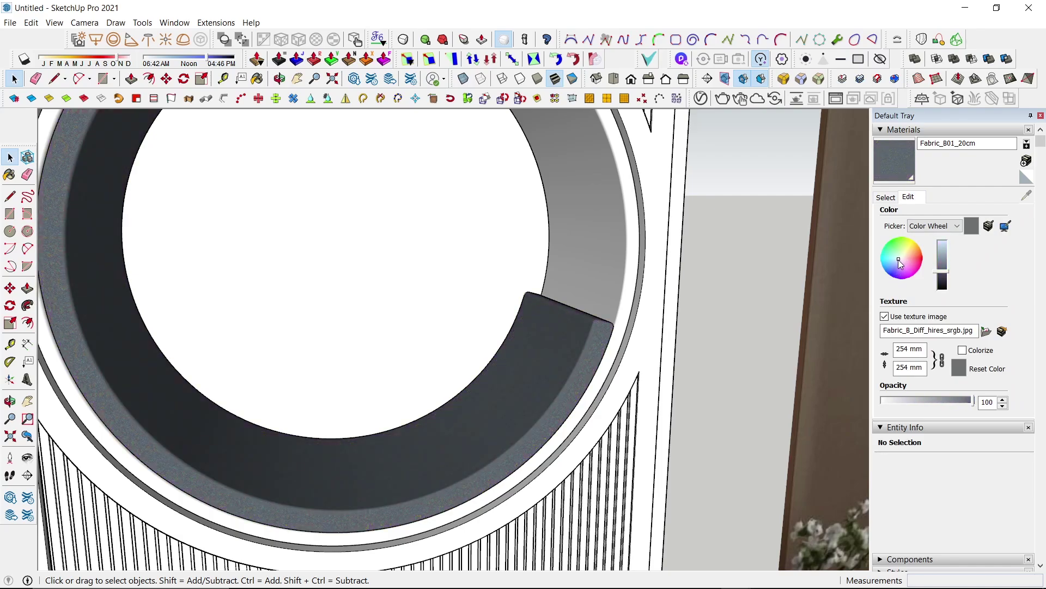
drag(902, 266, 902, 266)
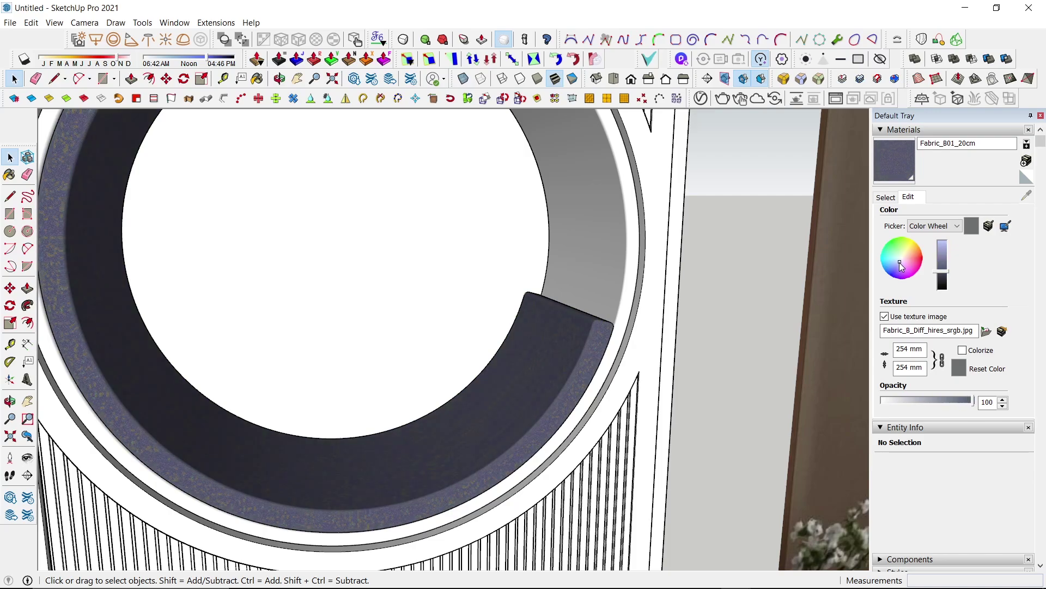
click(941, 257)
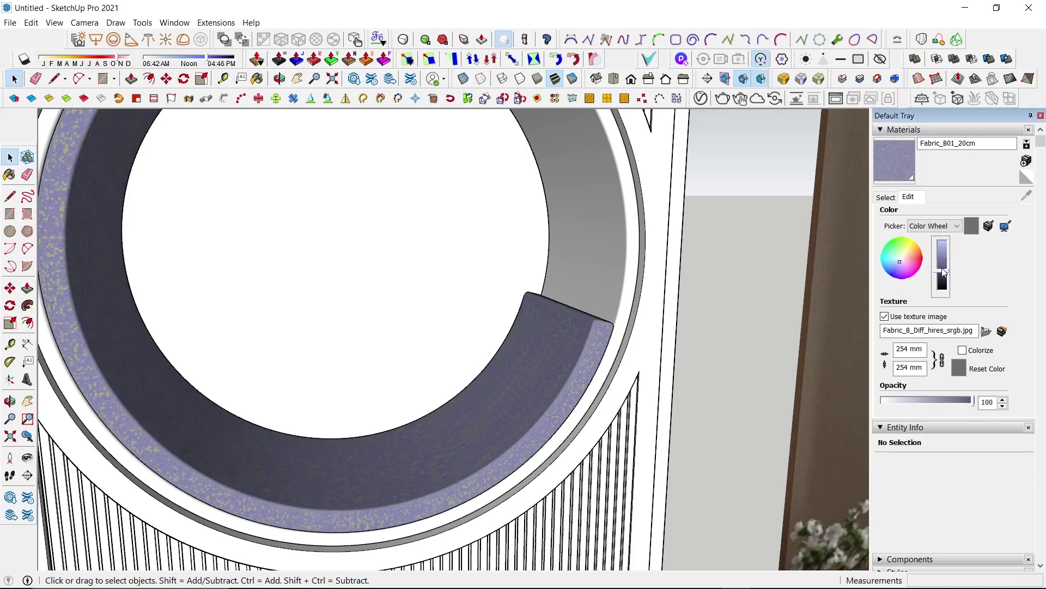
mouse_move(941, 257)
mouse_down()
mouse_move(943, 284)
mouse_move(899, 278)
mouse_up()
click(902, 269)
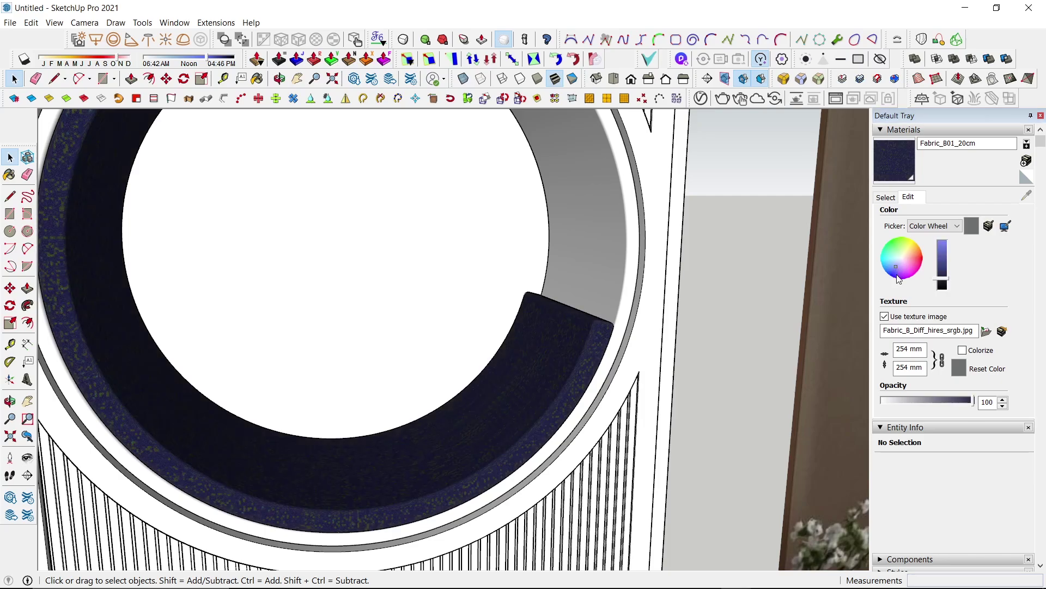
drag(943, 283, 943, 248)
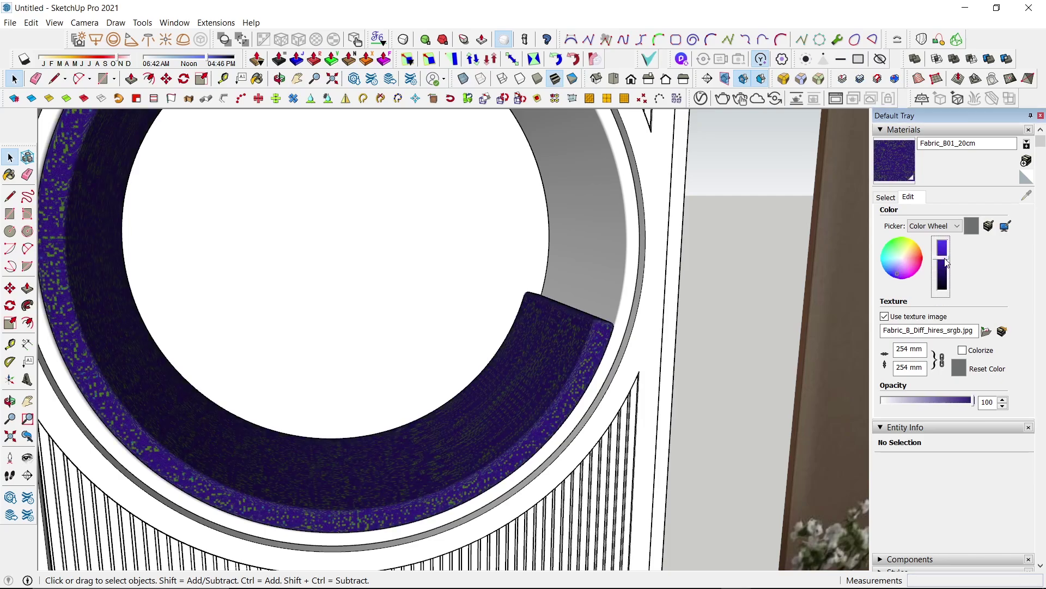
double_click(562, 356)
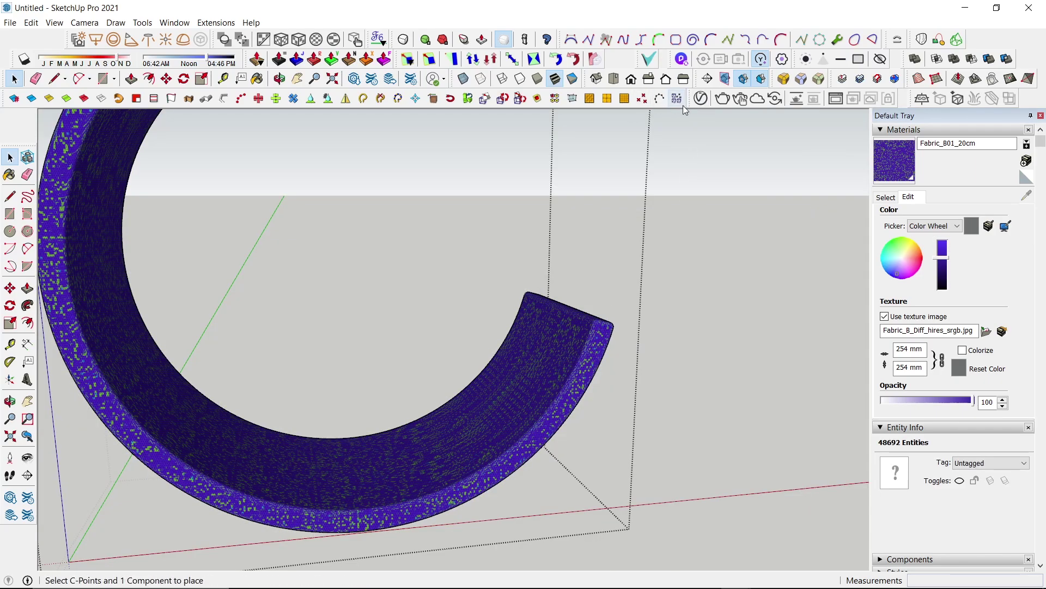
Reopen the V-Ray material library and scroll through the fabric materials
click(701, 99)
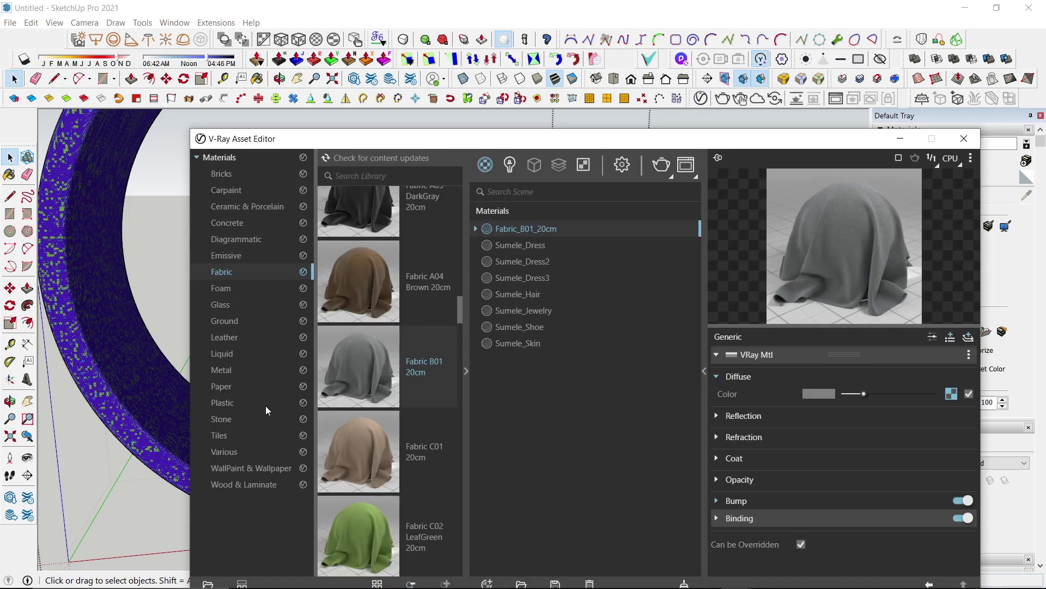
scroll(414, 368, down, 2)
scroll(413, 368, down, 4)
scroll(414, 369, down, 4)
scroll(414, 369, down, 3)
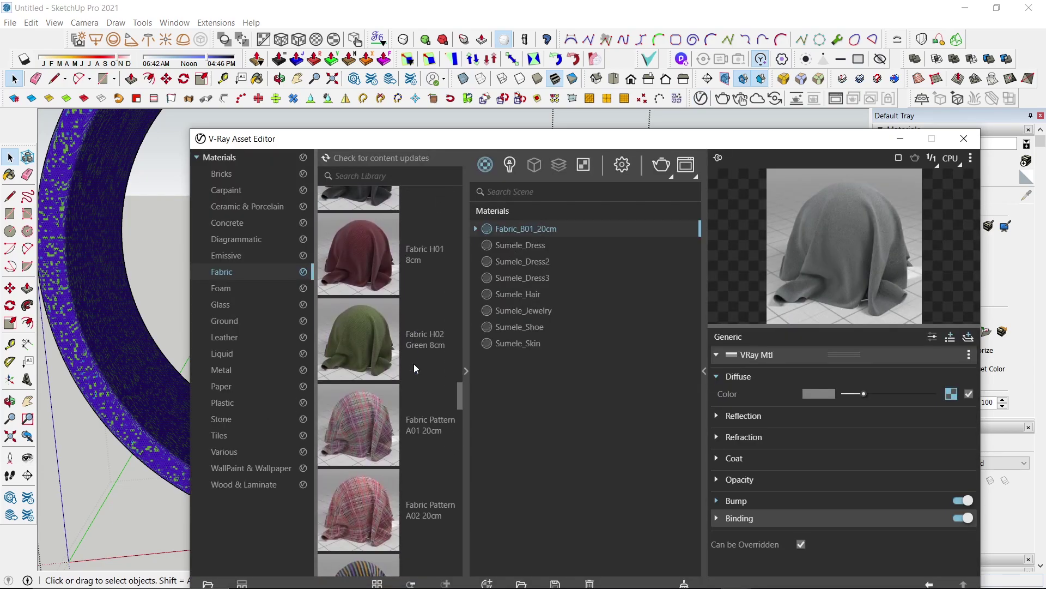
scroll(413, 364, up, 3)
scroll(417, 427, up, 2)
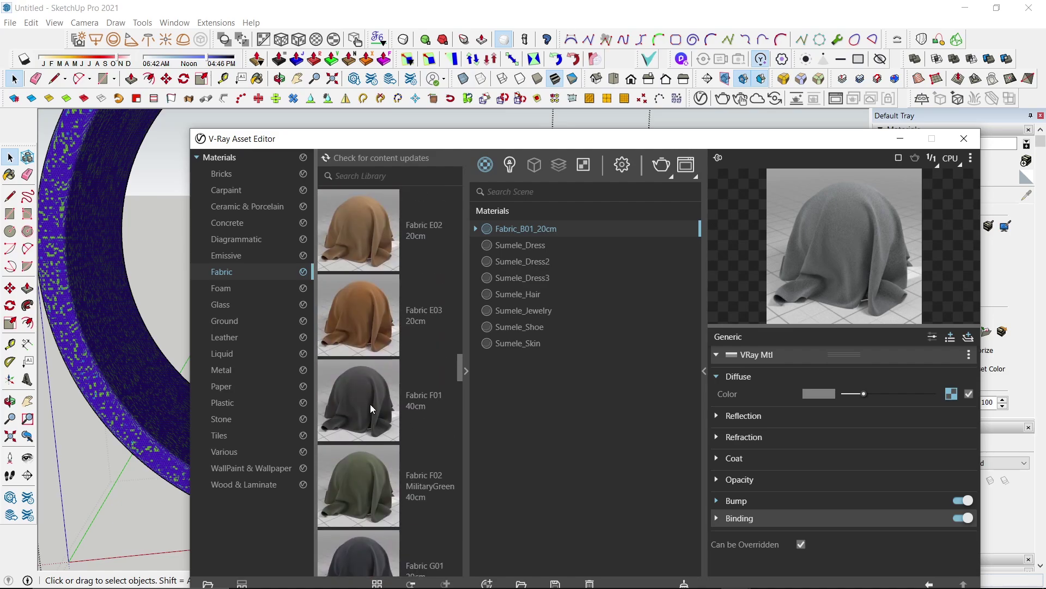
scroll(359, 400, up, 3)
scroll(359, 400, up, 3)
scroll(360, 400, up, 3)
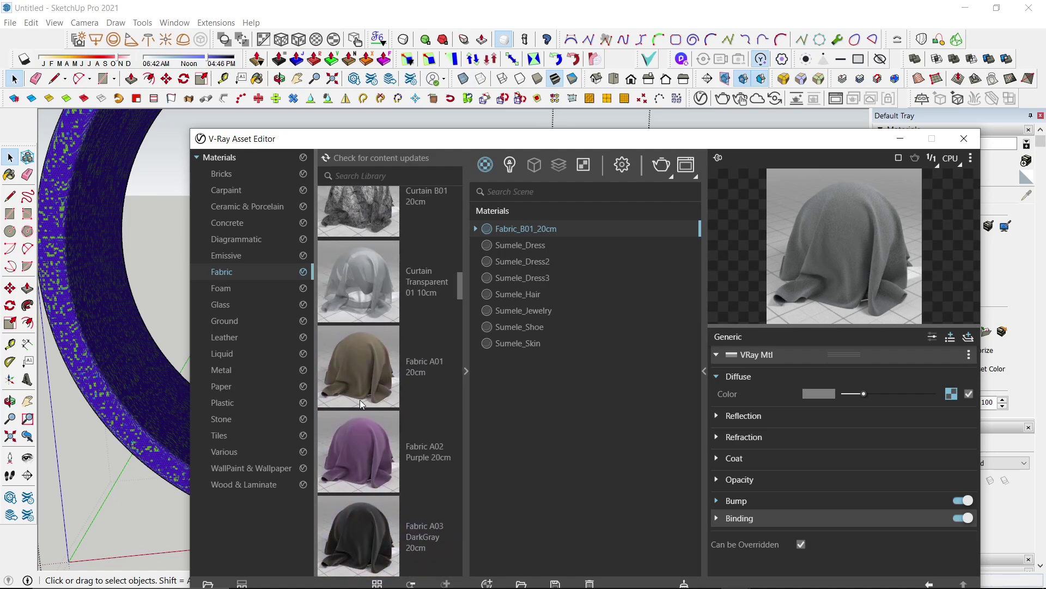
scroll(360, 400, up, 3)
scroll(360, 400, up, 2)
scroll(362, 397, down, 4)
scroll(362, 397, down, 4)
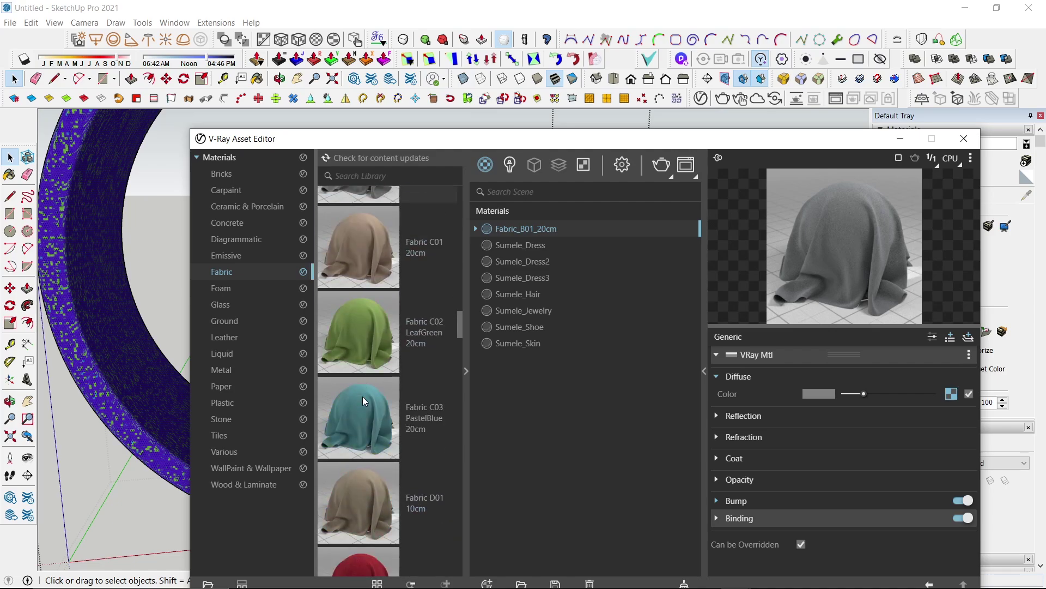
scroll(364, 395, down, 3)
scroll(367, 392, down, 4)
scroll(369, 391, down, 3)
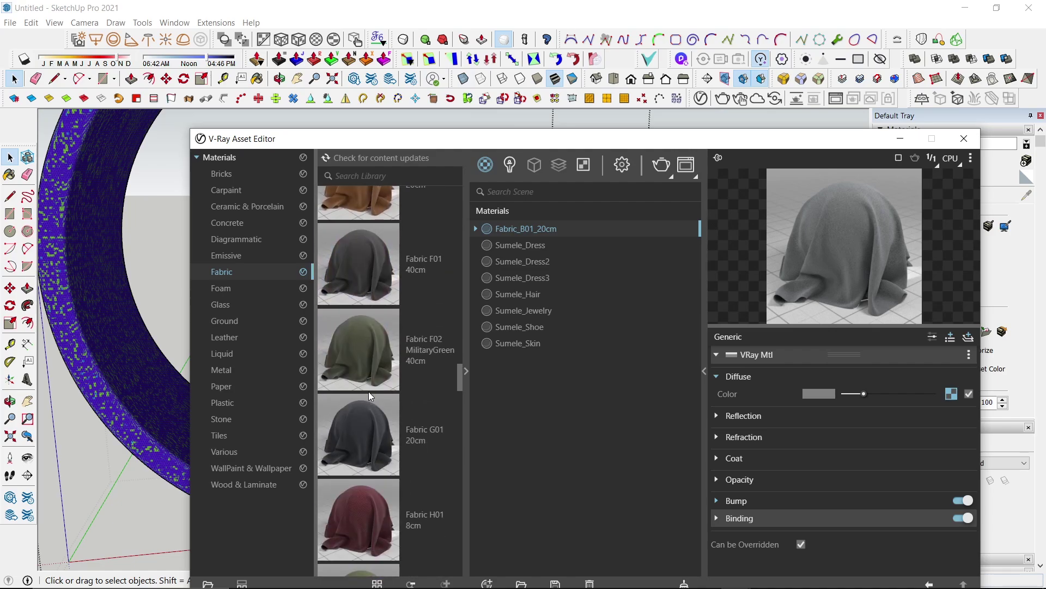
scroll(369, 391, up, 1)
Add Fabric_F01_40cm to the scene and apply it to the curved seat
drag(370, 341, 582, 281)
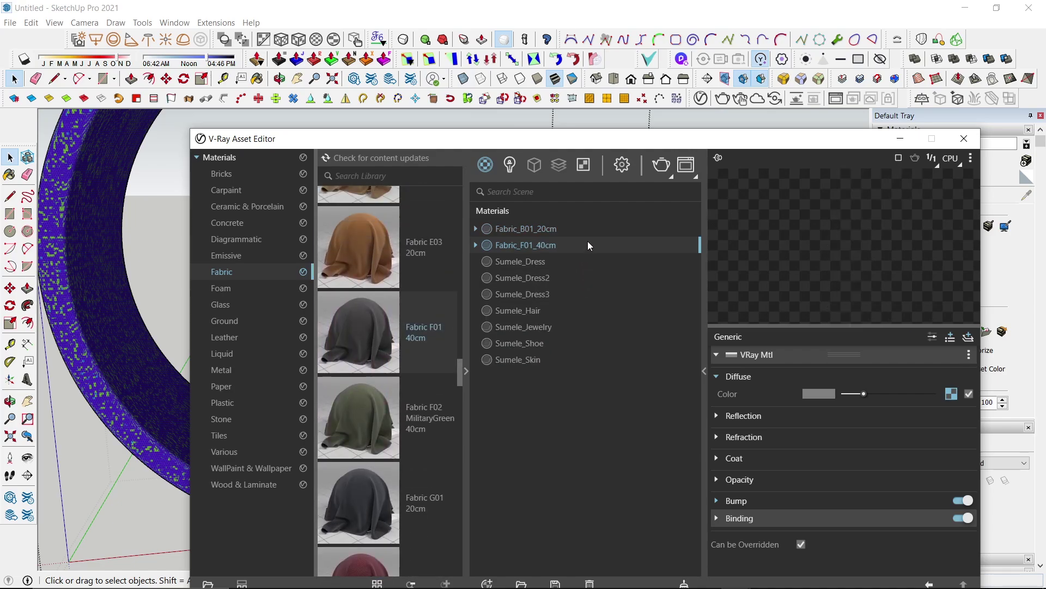
right_click(588, 242)
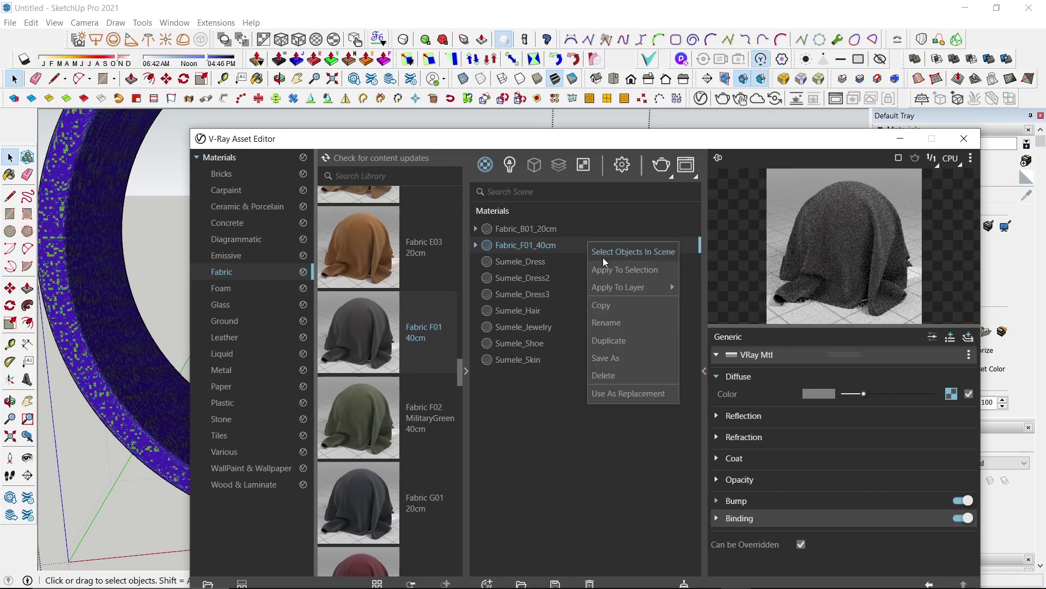
click(605, 269)
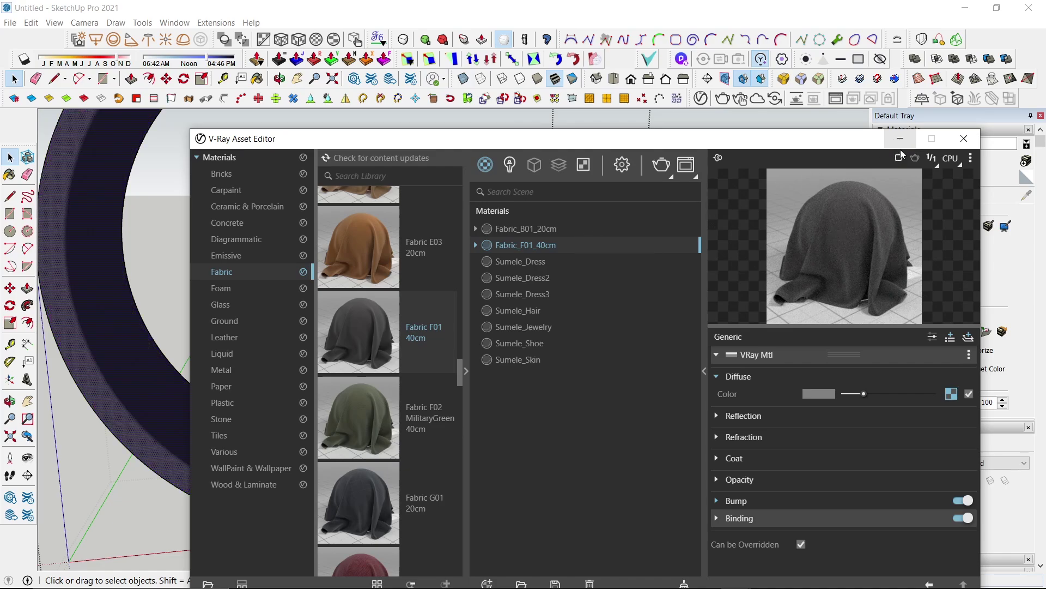
Tint the Fabric_F01_40cm material purple and adjust its brightness
click(890, 142)
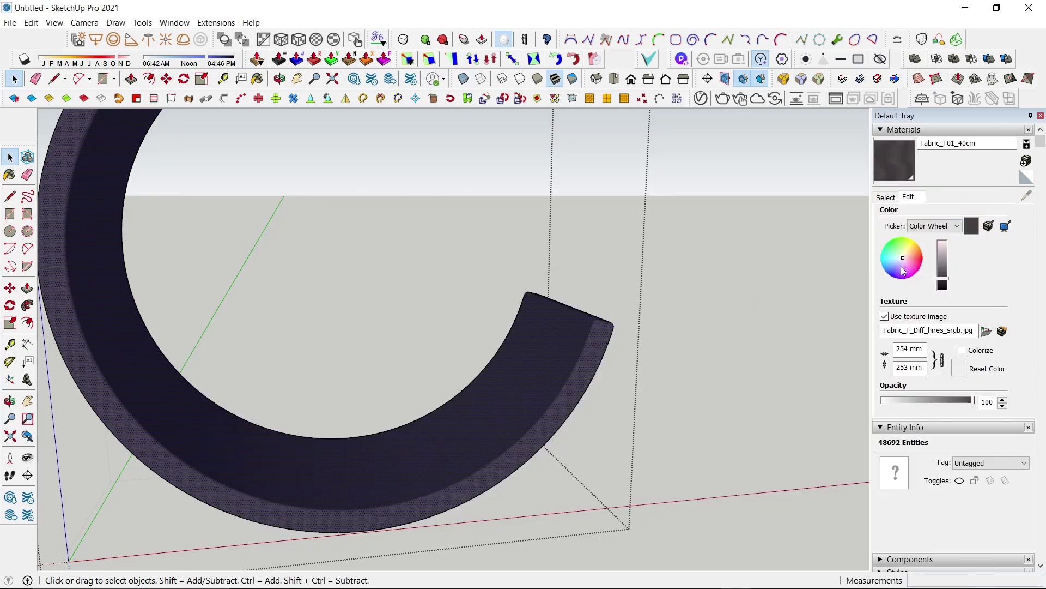
click(903, 271)
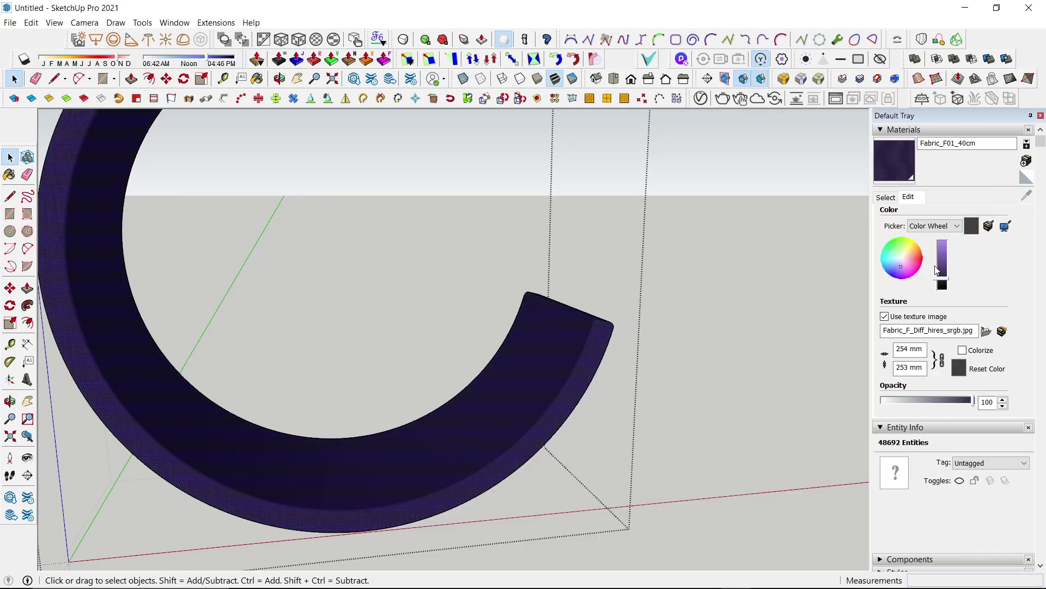
click(947, 275)
click(897, 267)
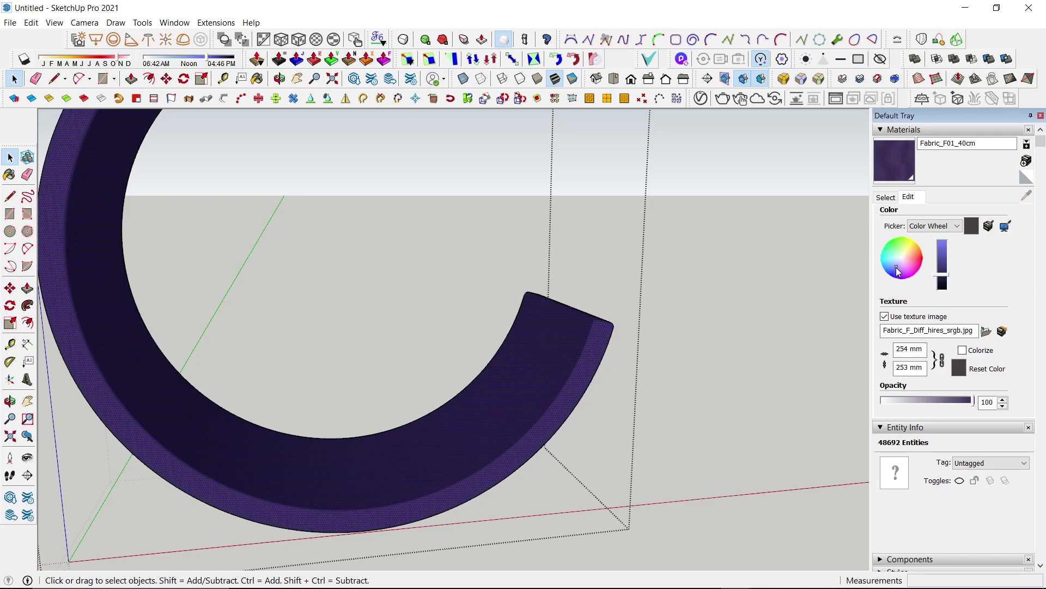
click(942, 271)
Orbit out to view the whole panel beside the reference photo
click(621, 354)
middle_drag(599, 363, 545, 352)
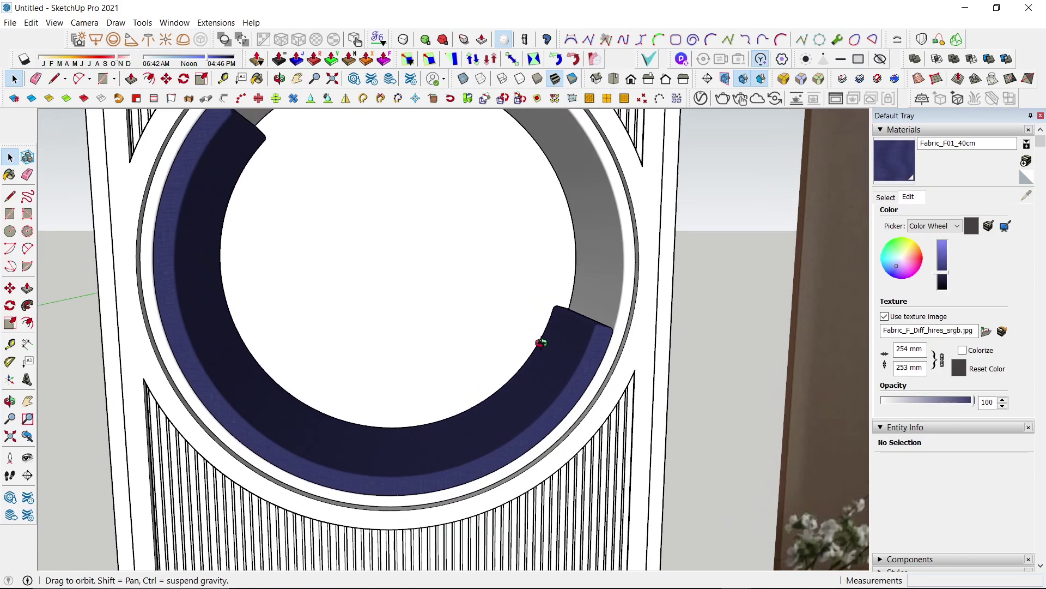
scroll(545, 352, down, 3)
scroll(634, 361, down, 2)
shift+middle_drag(636, 362, 543, 356)
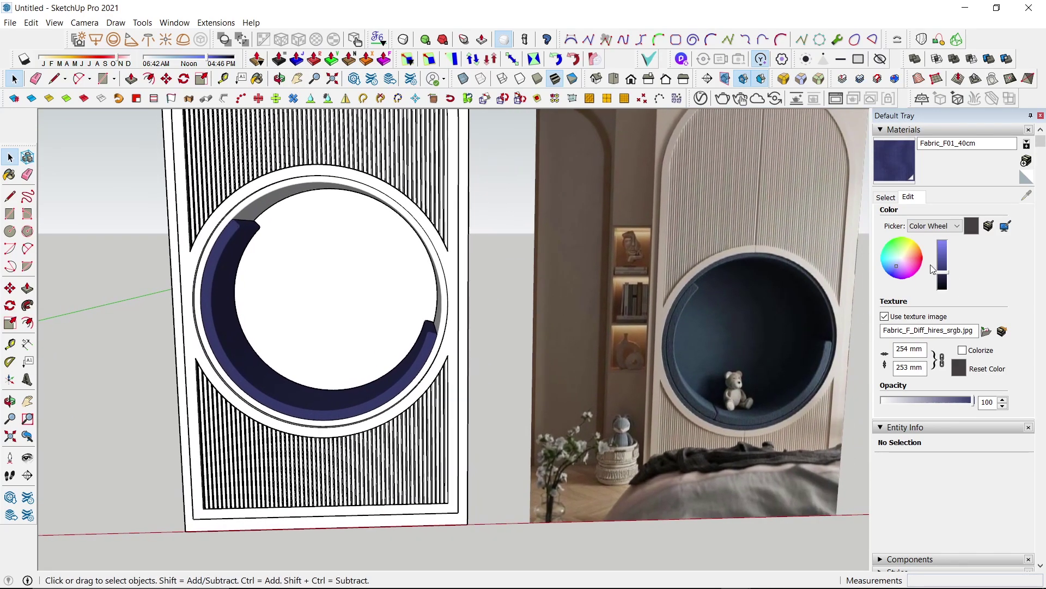
Refine the fabric tint to a muted dark purple via hue and brightness
click(942, 265)
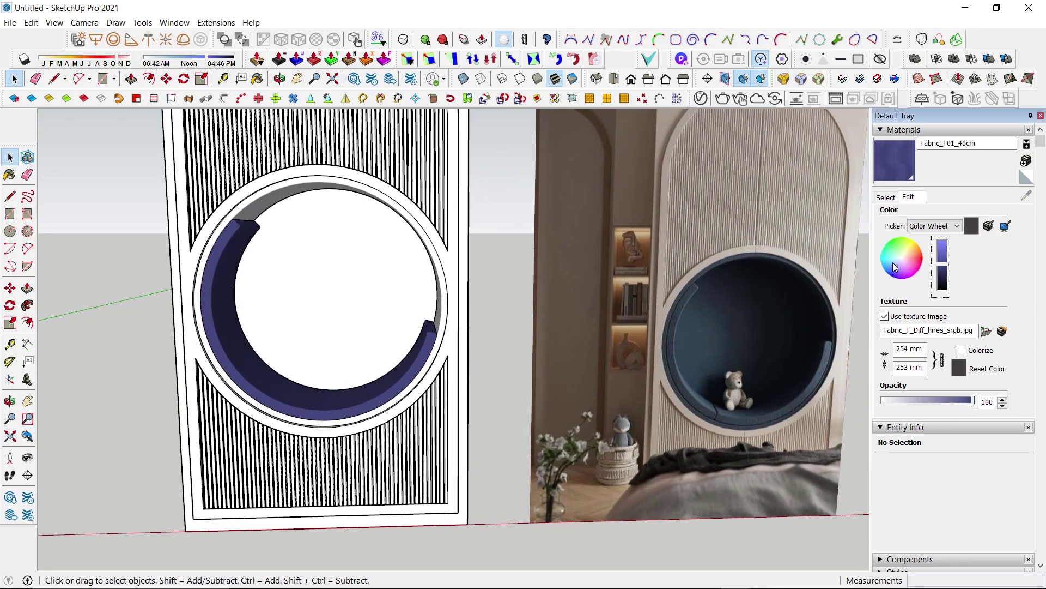
click(897, 268)
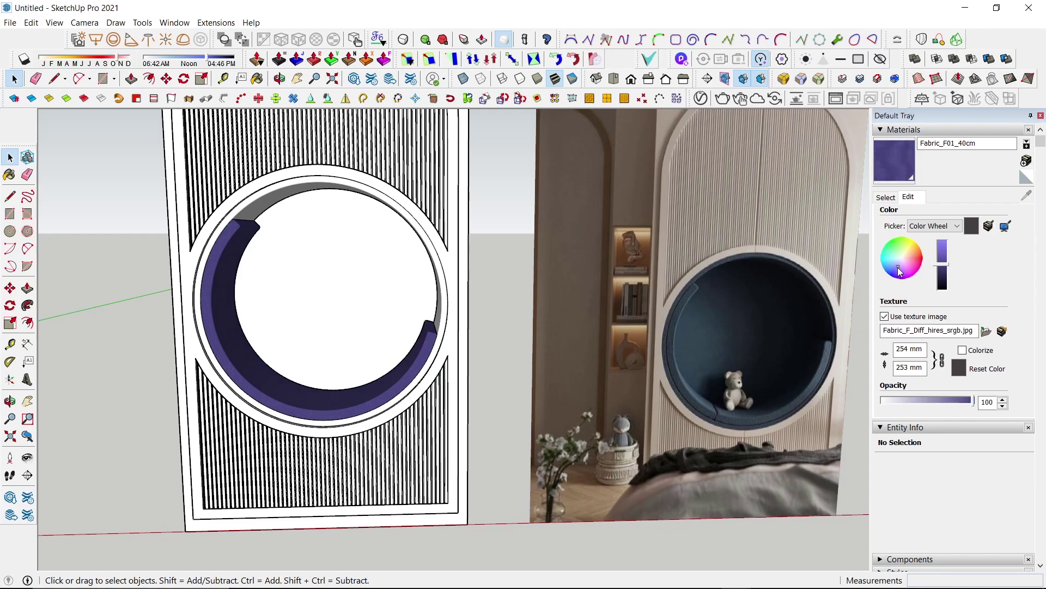
click(946, 268)
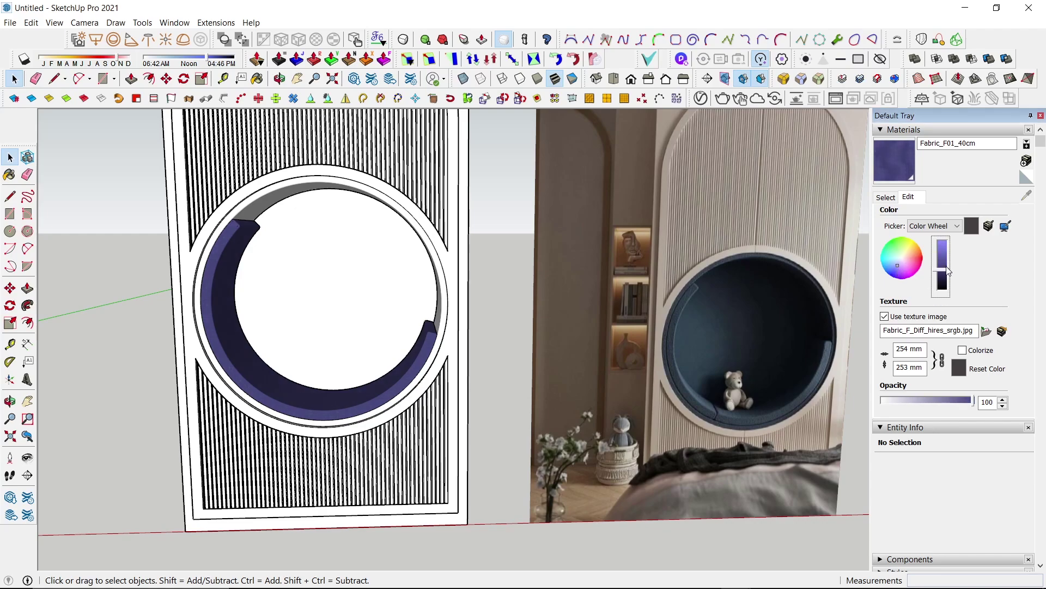
drag(949, 271, 902, 272)
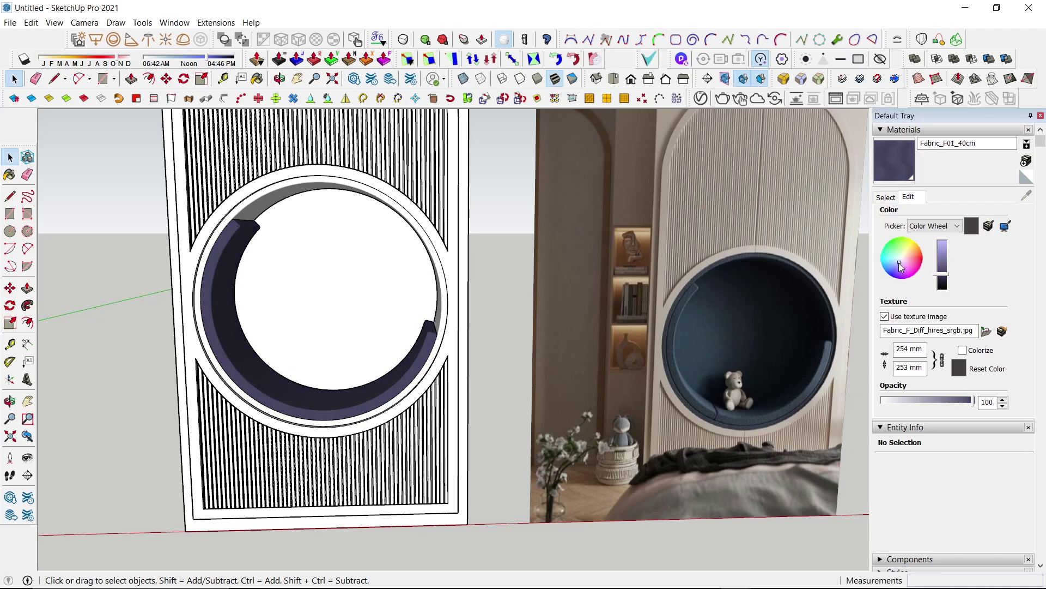
click(902, 272)
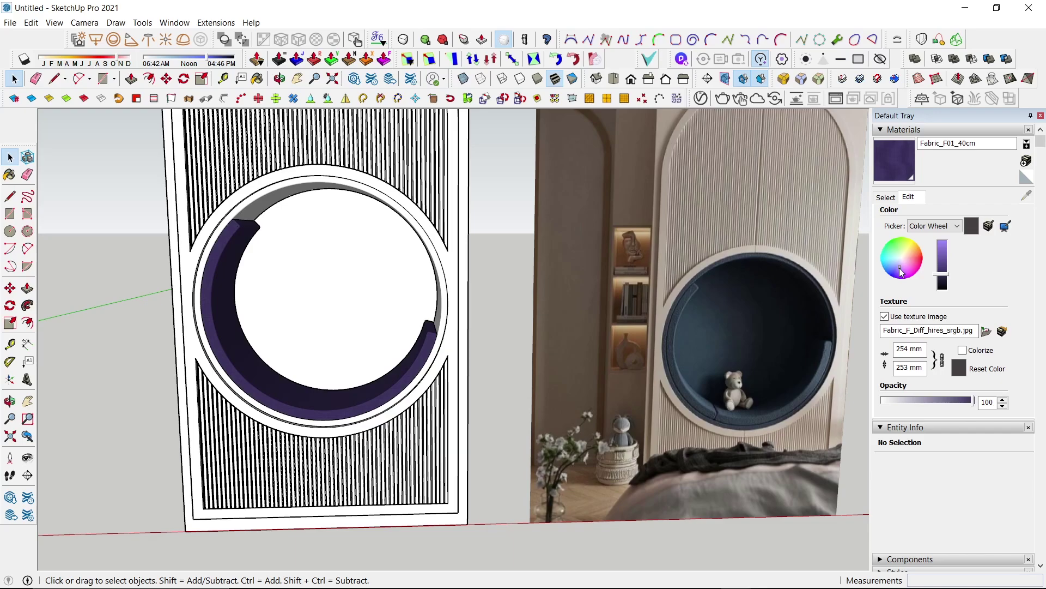
drag(902, 270, 902, 268)
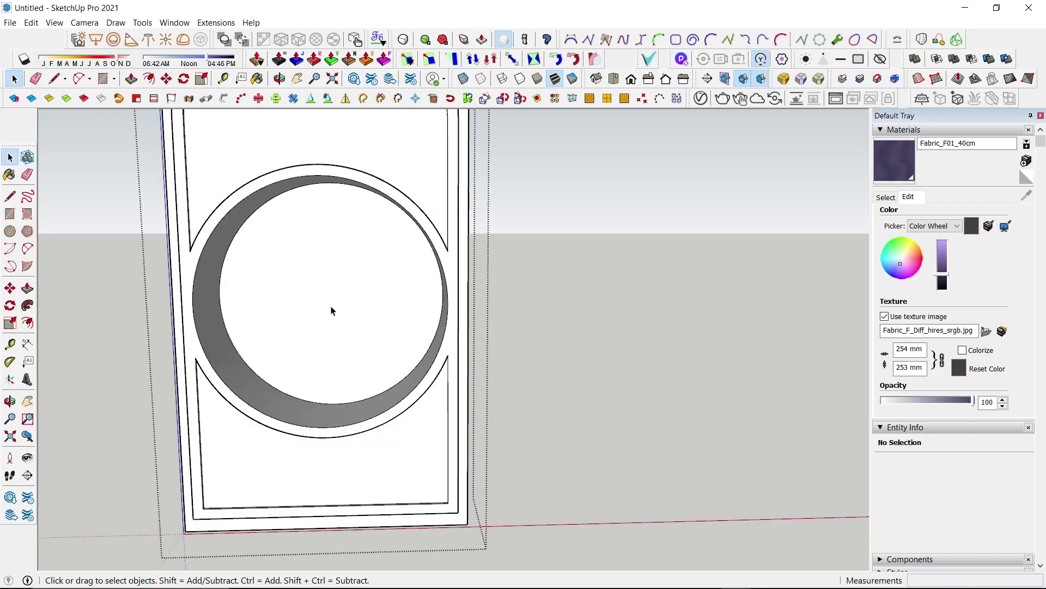
Paint the inner circle round back face with Fabric_F01_40cm
click(334, 312)
key(b)
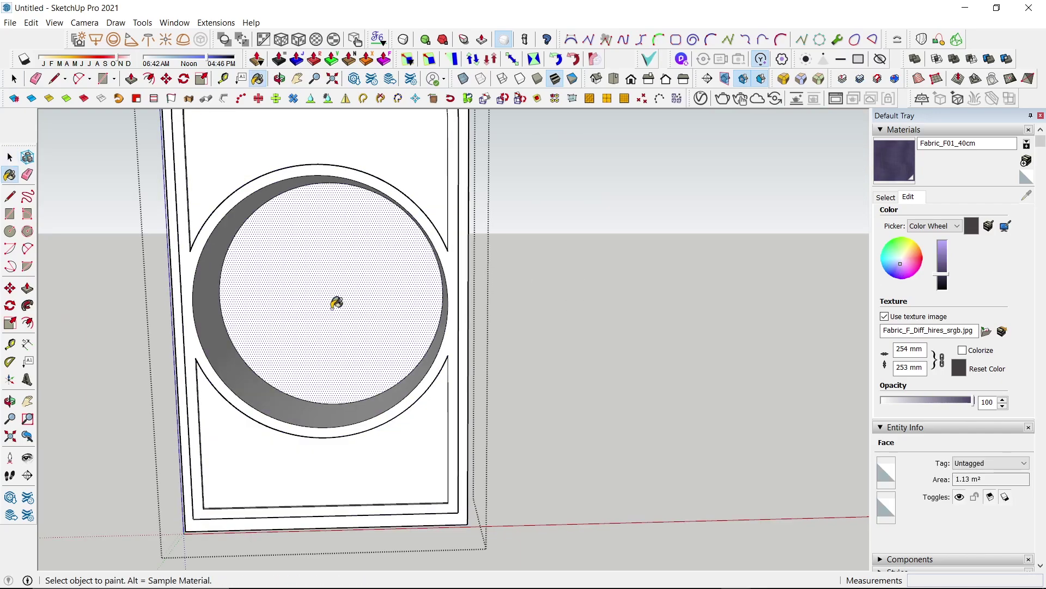
click(332, 313)
key(space)
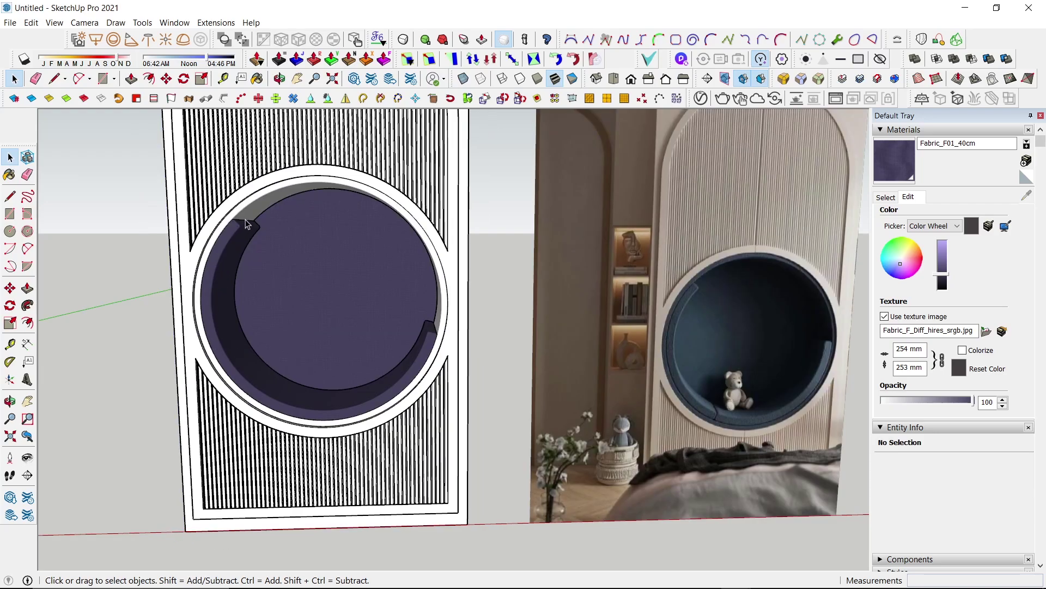
Paint the ring face around the circular opening with Fabric_F01_40cm too
scroll(226, 275, up, 3)
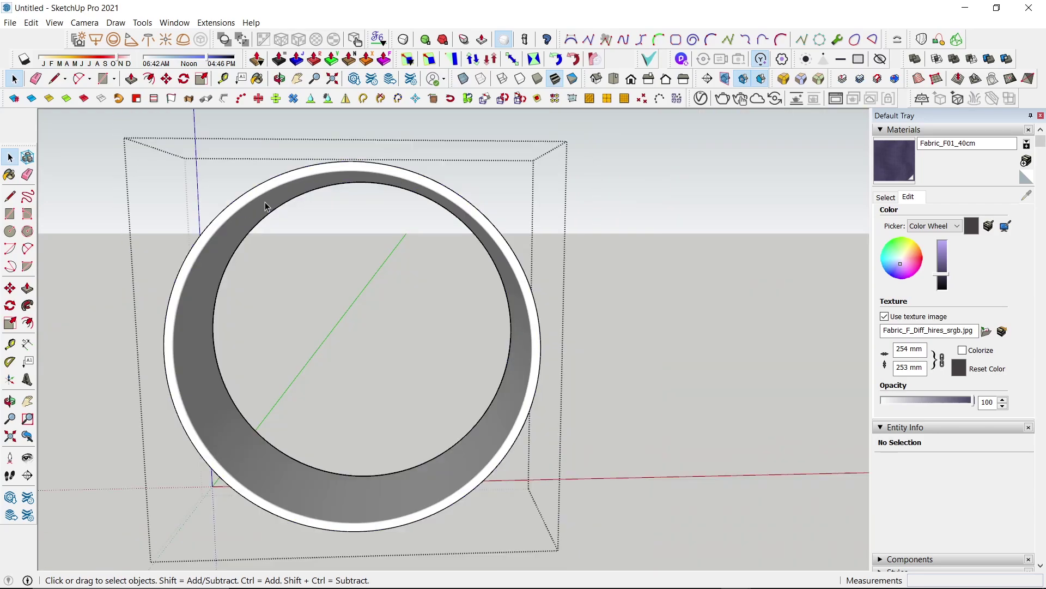
click(261, 203)
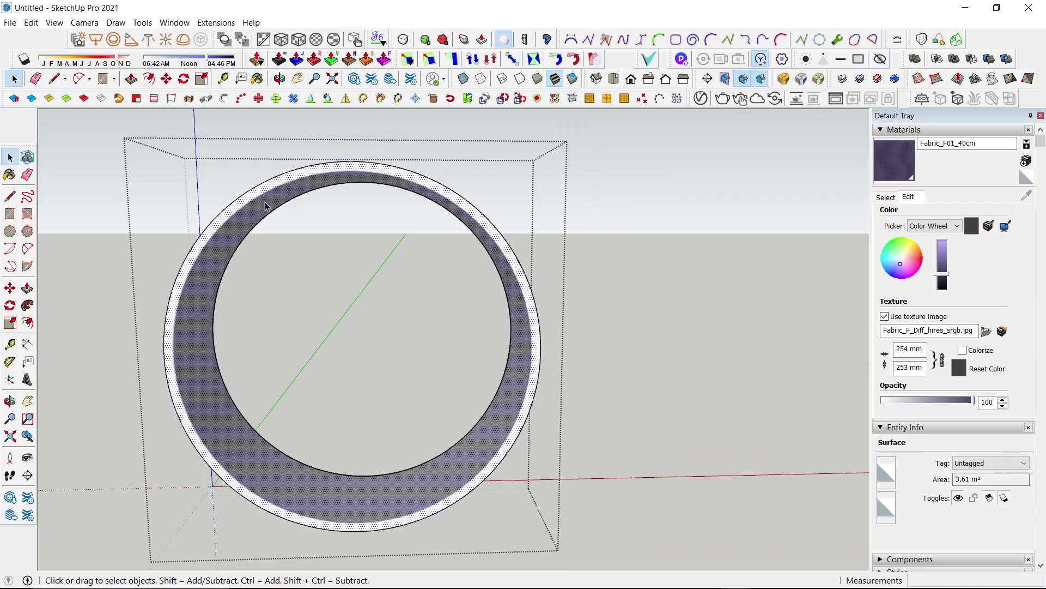
key(b)
click(262, 195)
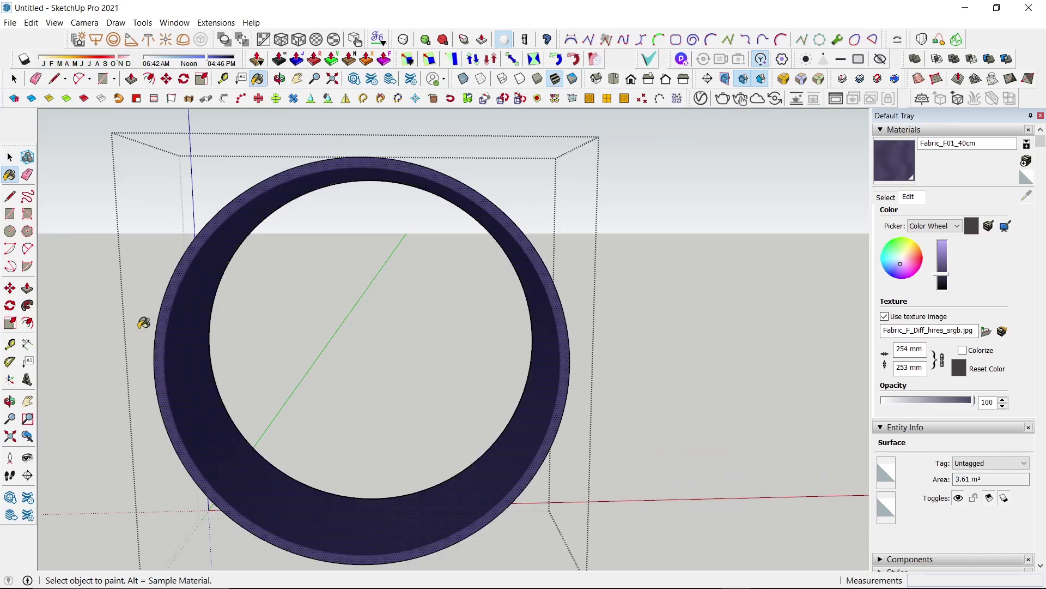
scroll(158, 338, up, 3)
scroll(190, 354, up, 3)
key(space)
Orbit in close to inspect the fabric ring and select the seat group
middle_drag(210, 364, 150, 404)
scroll(246, 390, up, 2)
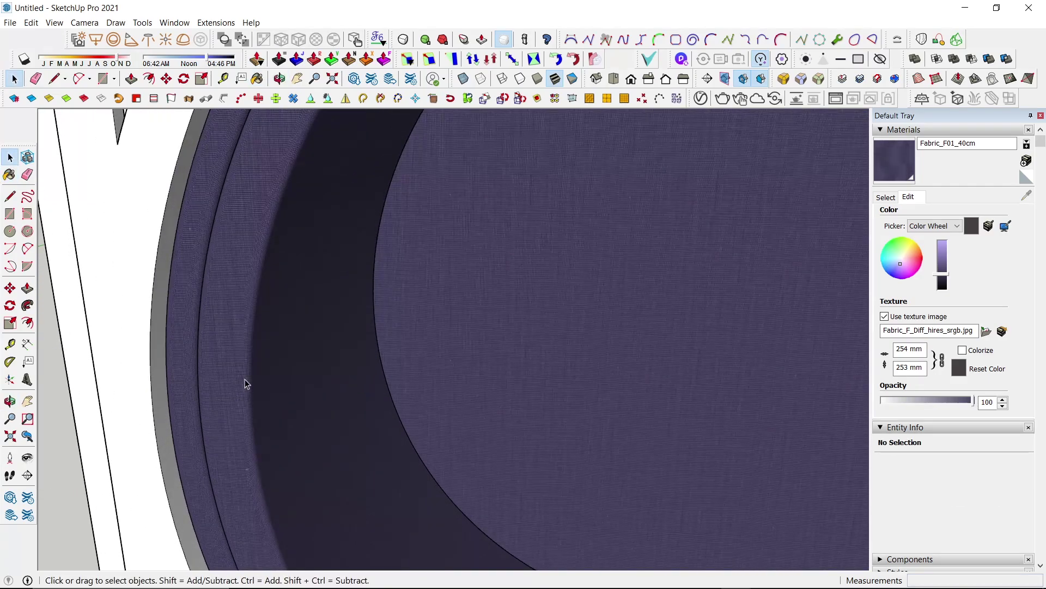
scroll(251, 381, up, 3)
middle_drag(252, 379, 159, 390)
click(243, 386)
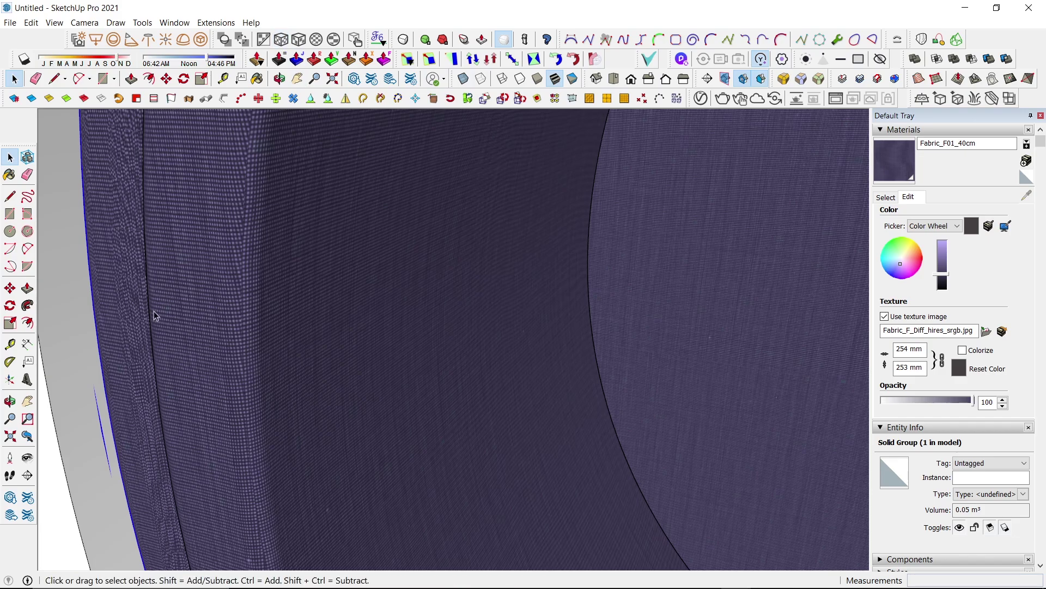
Zoom out to a front-on view of the panel and enter its group
scroll(196, 335, down, 3)
scroll(205, 341, down, 3)
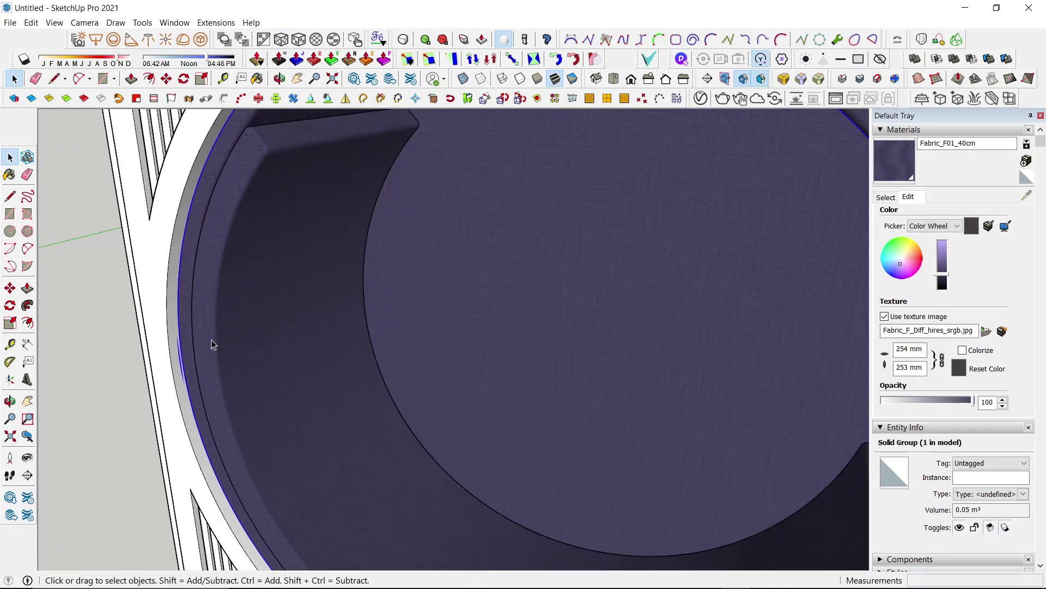
scroll(210, 346, down, 3)
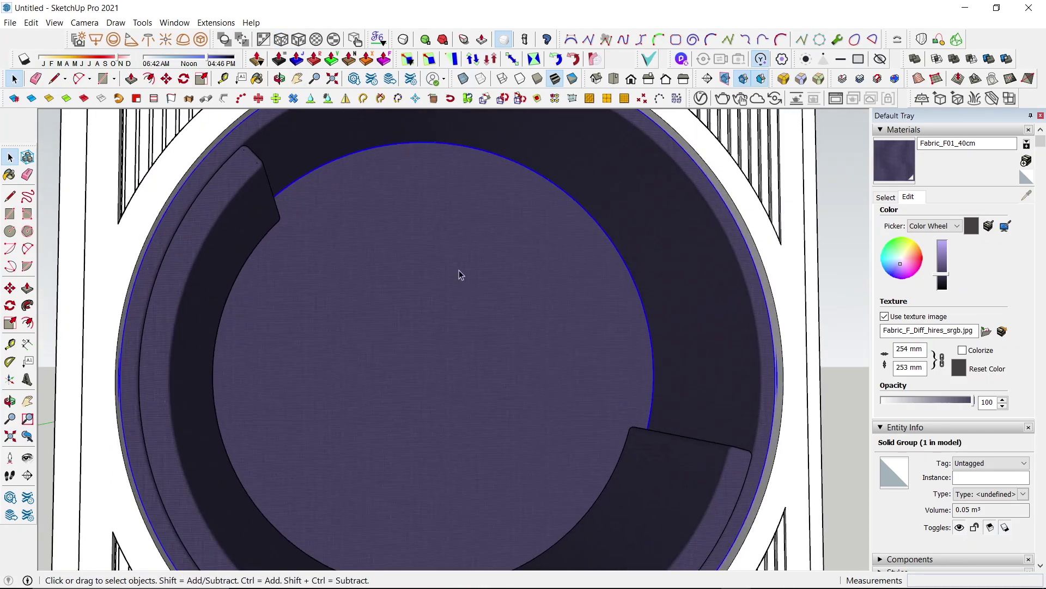
scroll(459, 274, down, 3)
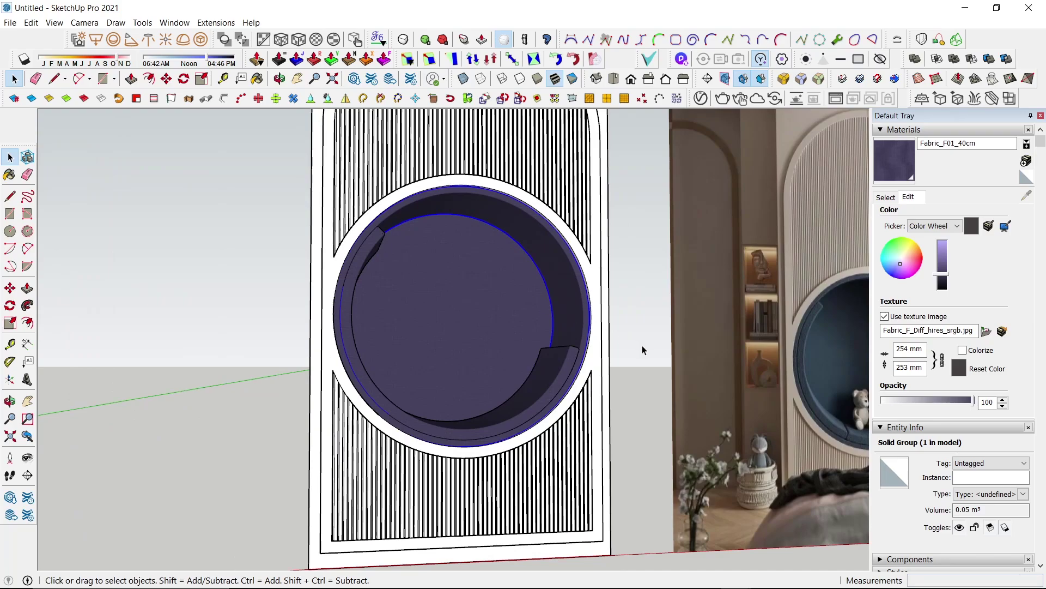
mouse_move(642, 350)
middle_down()
mouse_move(593, 346)
mouse_move(467, 415)
mouse_move(441, 378)
middle_up()
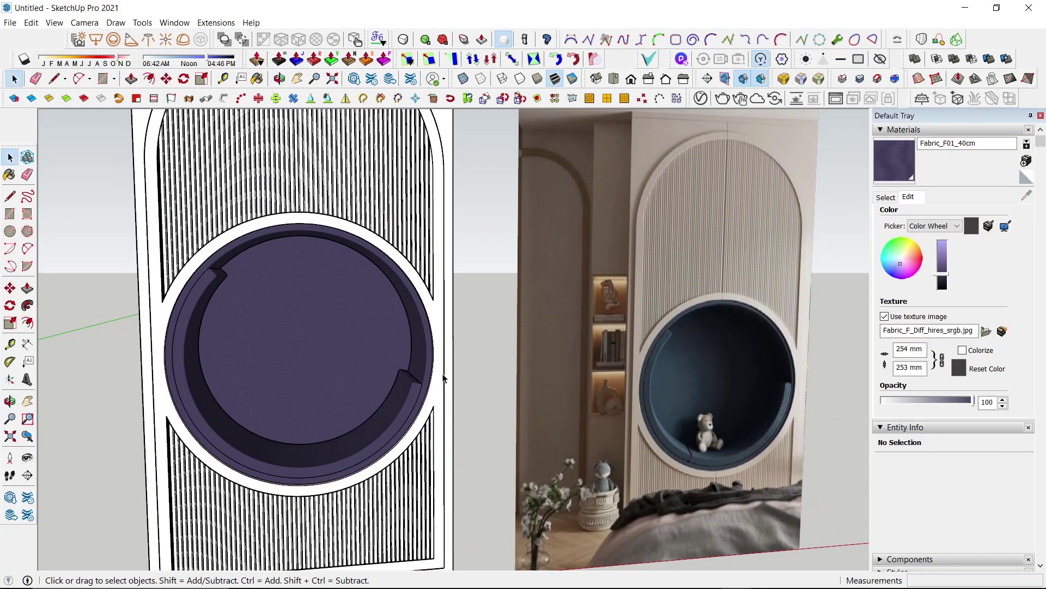
triple_click(443, 378)
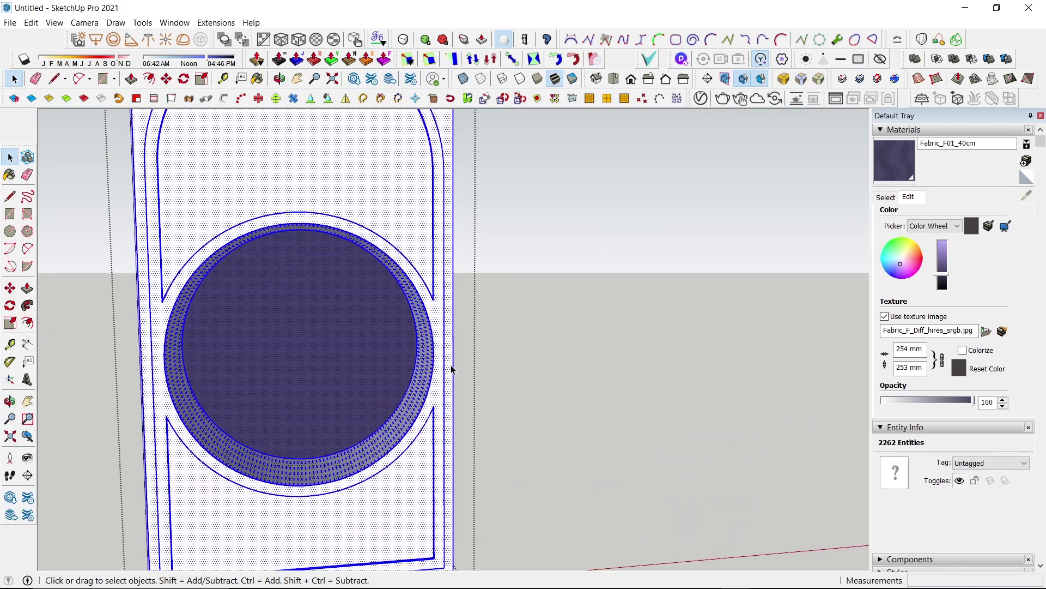
Select the upper slatted panel face and browse V-Ray's Plastic library materials
click(451, 369)
click(415, 221)
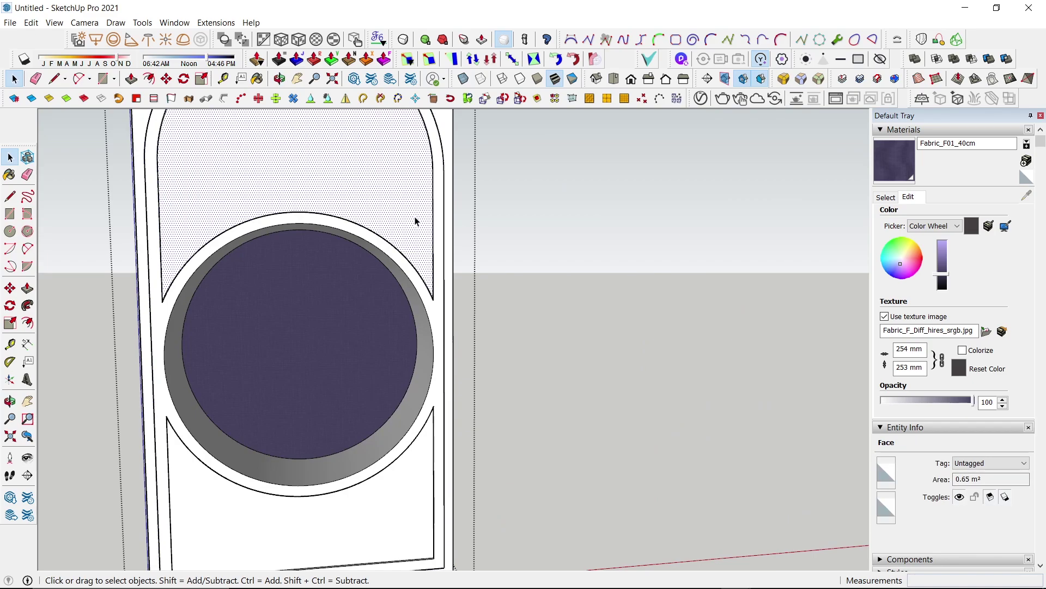
click(701, 98)
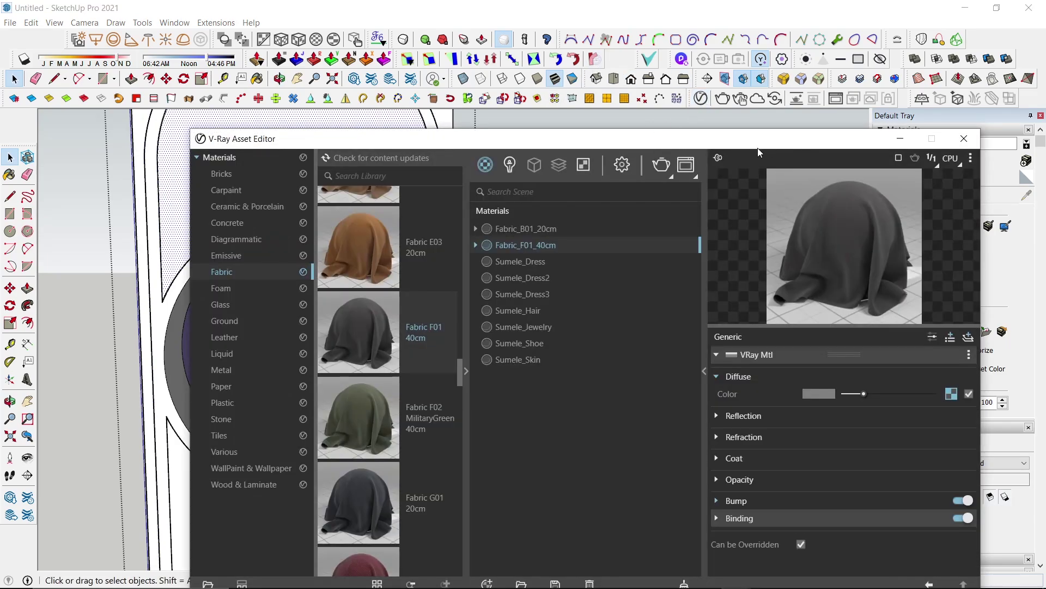
click(237, 404)
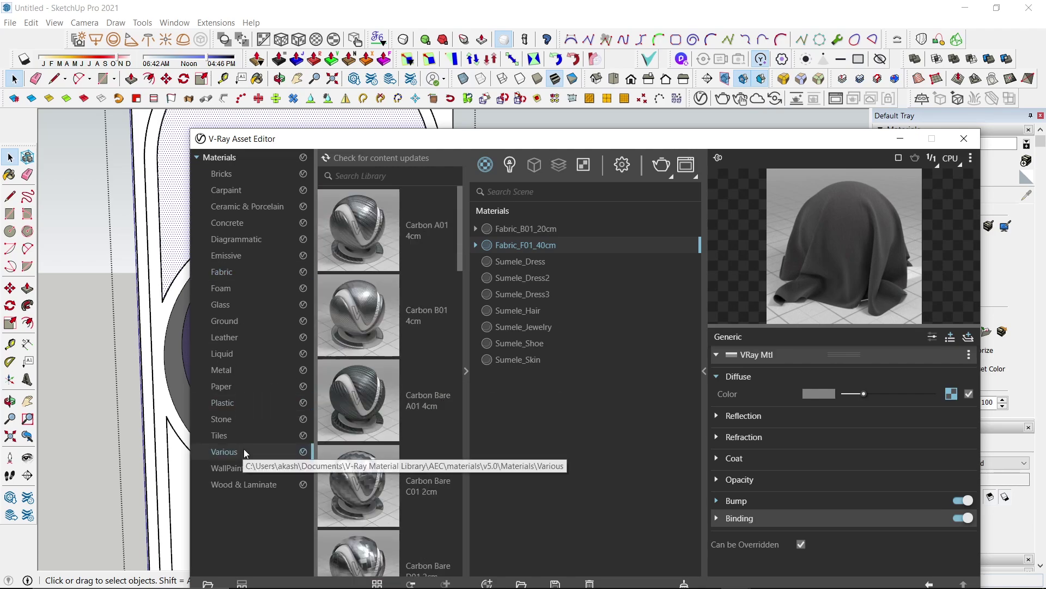
Browse the Wood & Laminate materials, then close the V-Ray material library
click(254, 483)
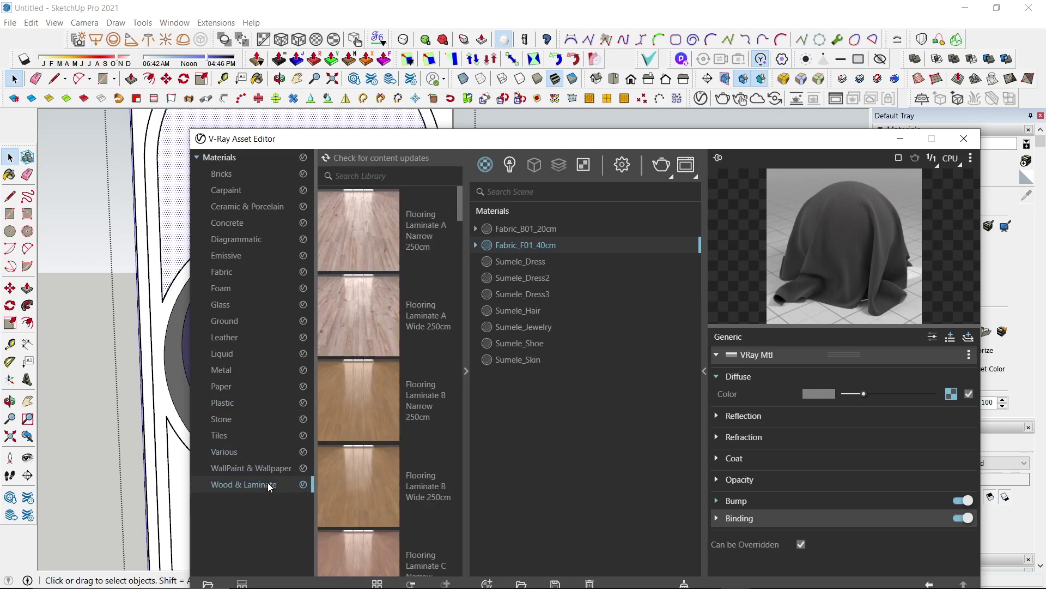
scroll(343, 443, down, 5)
scroll(361, 451, down, 5)
scroll(362, 450, down, 5)
scroll(362, 450, down, 5)
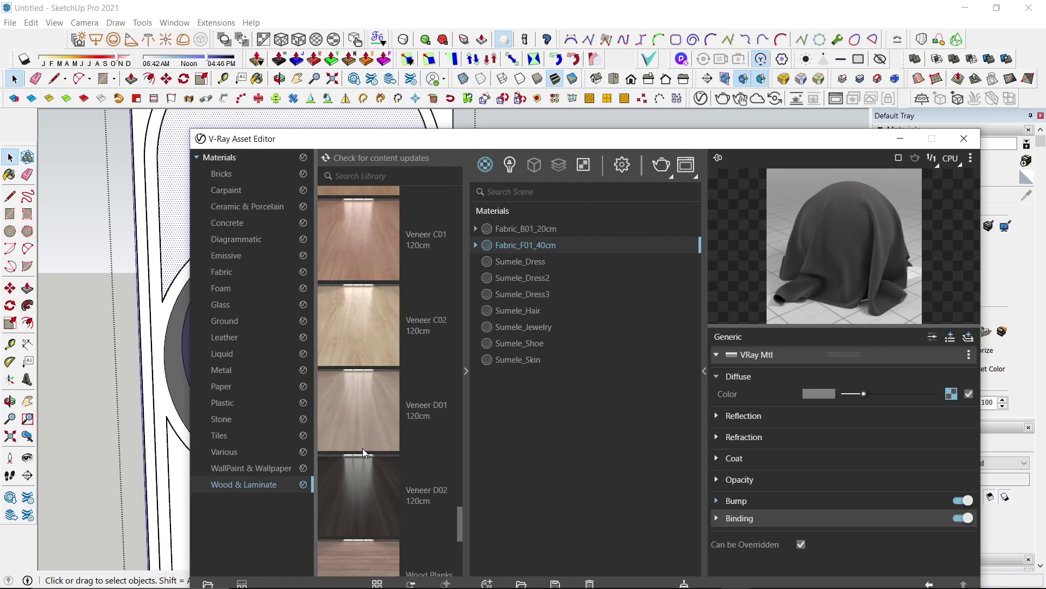
scroll(362, 448, down, 5)
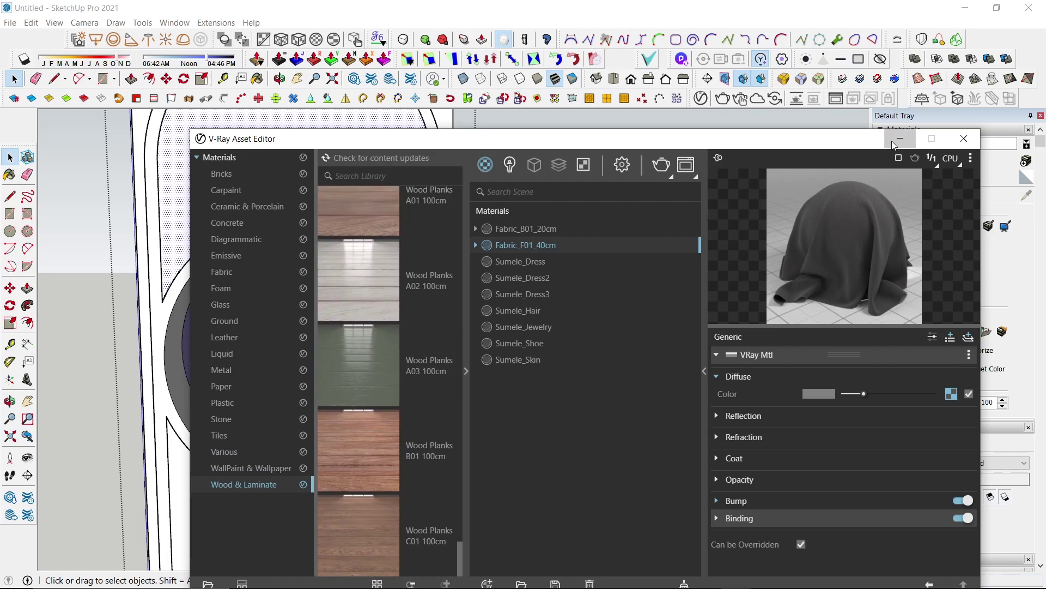
click(964, 138)
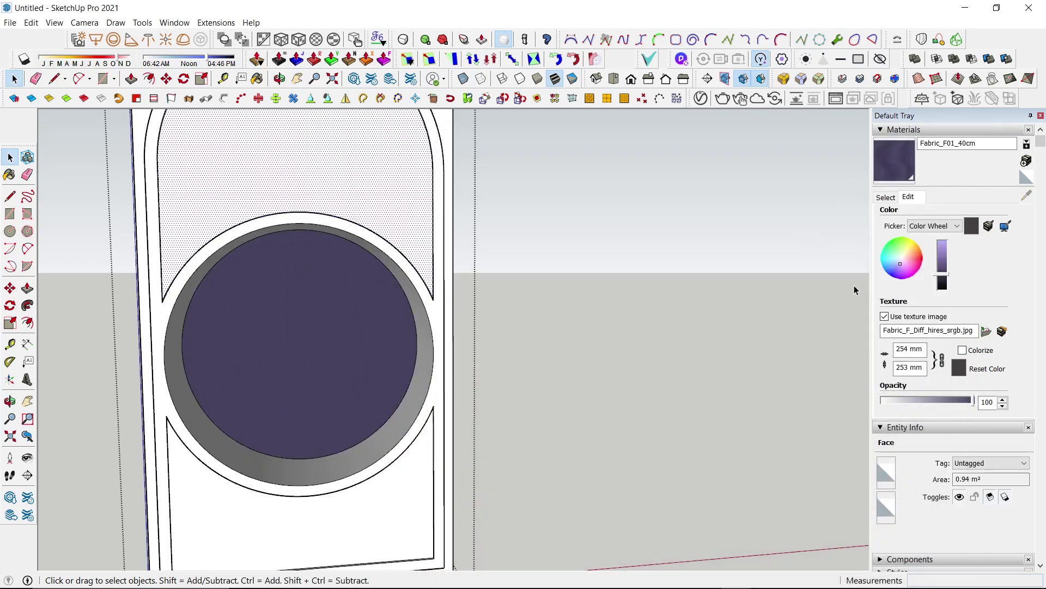
Pick the pale pink Color B01 from the Colors material library
click(886, 197)
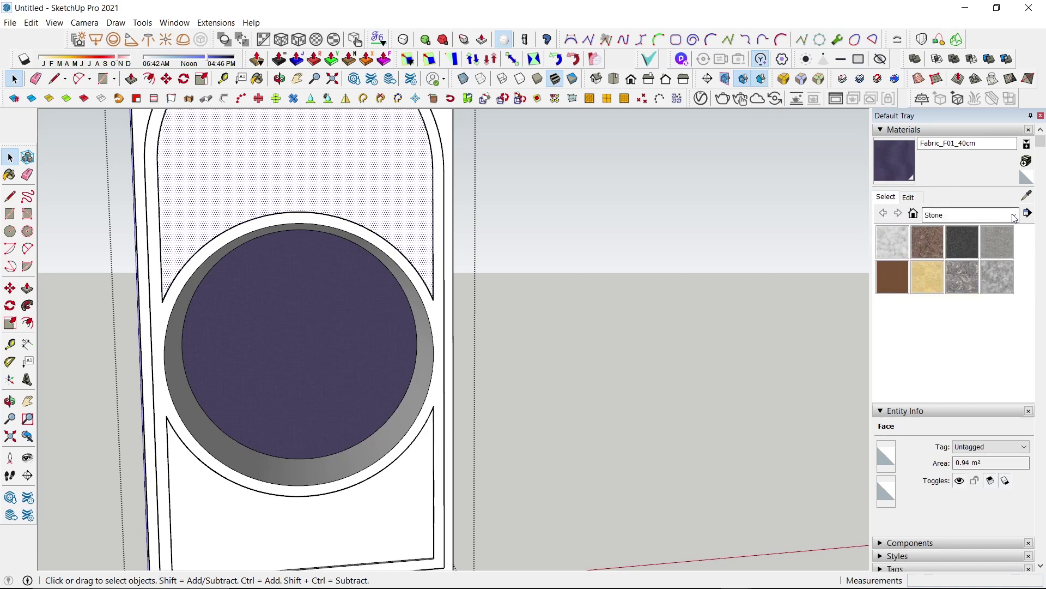
click(970, 215)
click(950, 267)
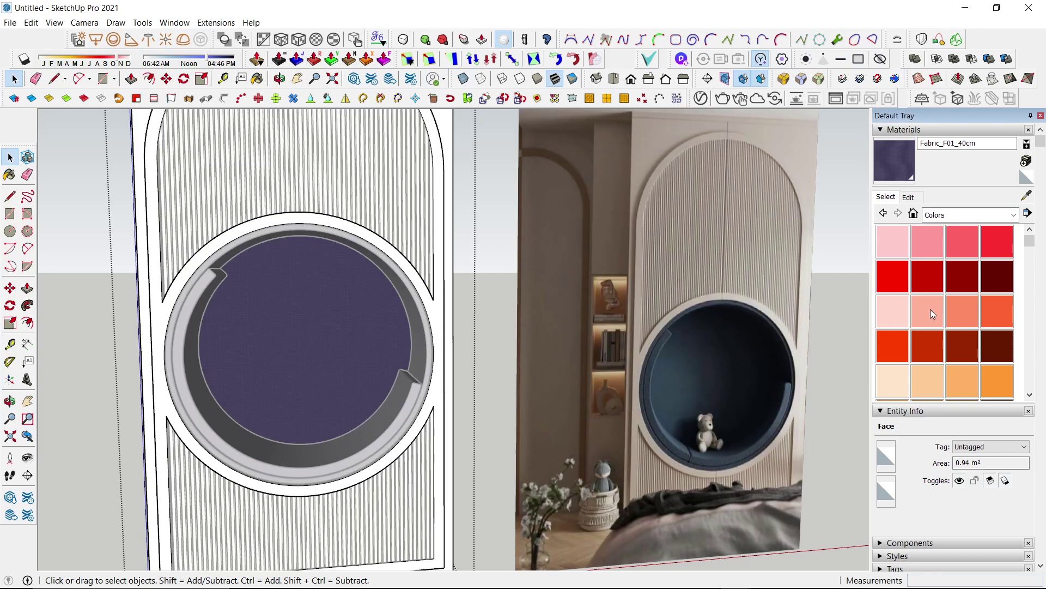
click(900, 314)
key(space)
Paint the panel's outer frame face with Color B01
click(441, 255)
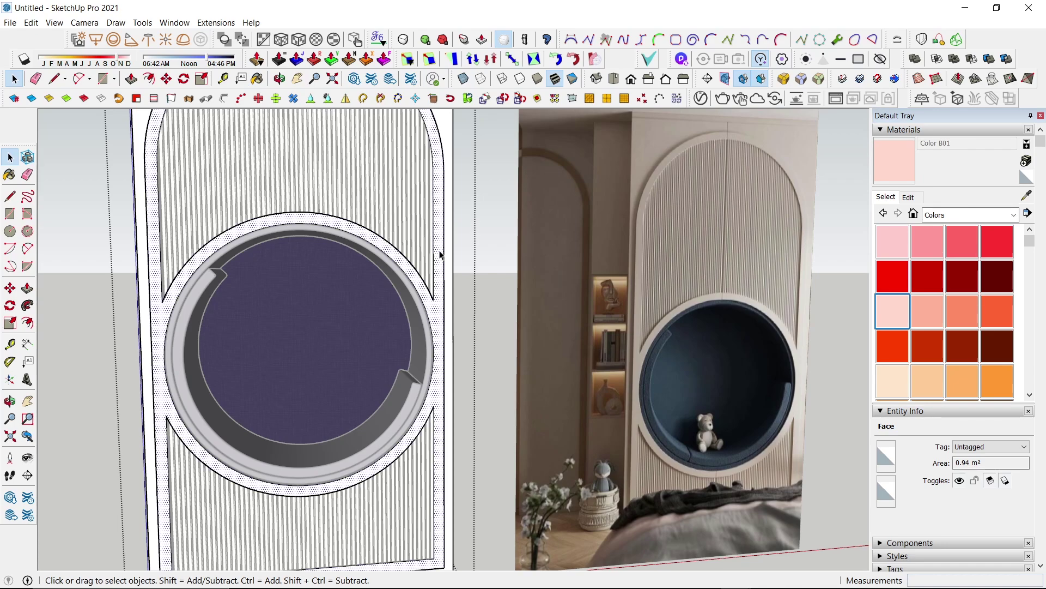
double_click(440, 254)
key(b)
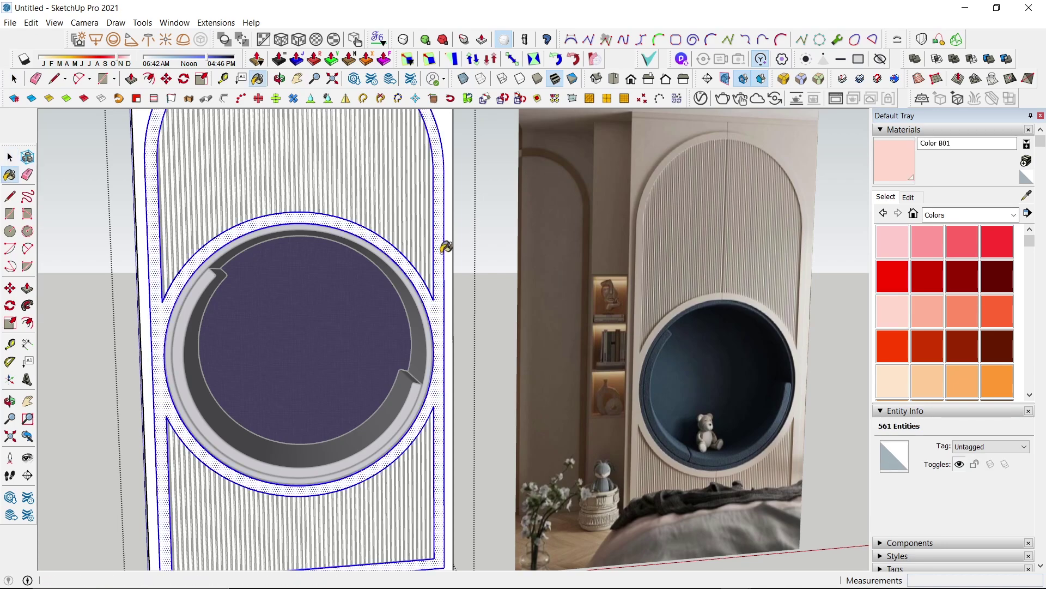
click(445, 248)
key(space)
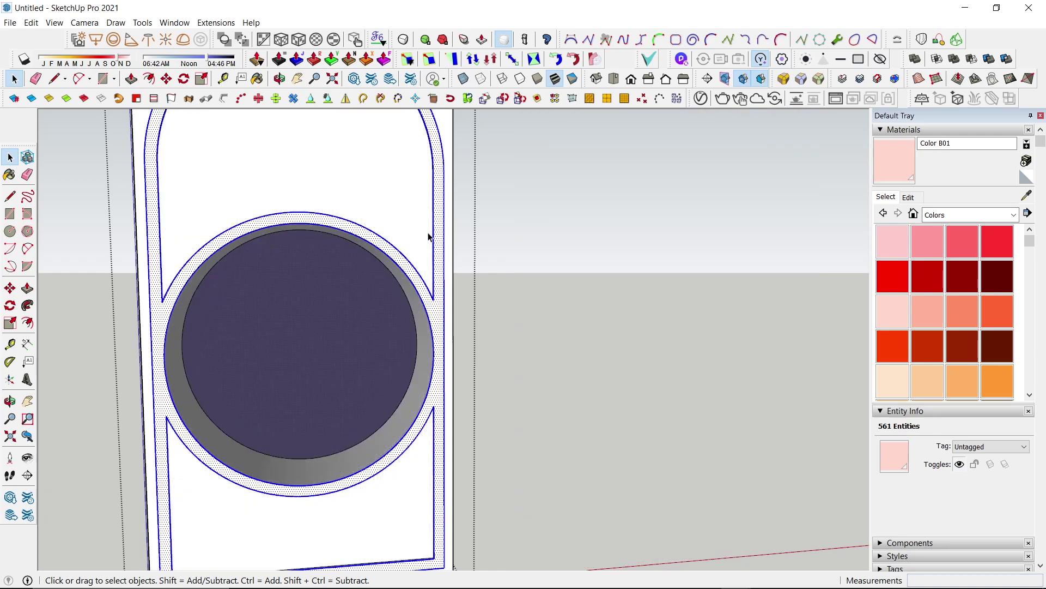
Sample Color B01 from the frame and paint the grey ring faces with it
key(b)
alt+click(409, 191)
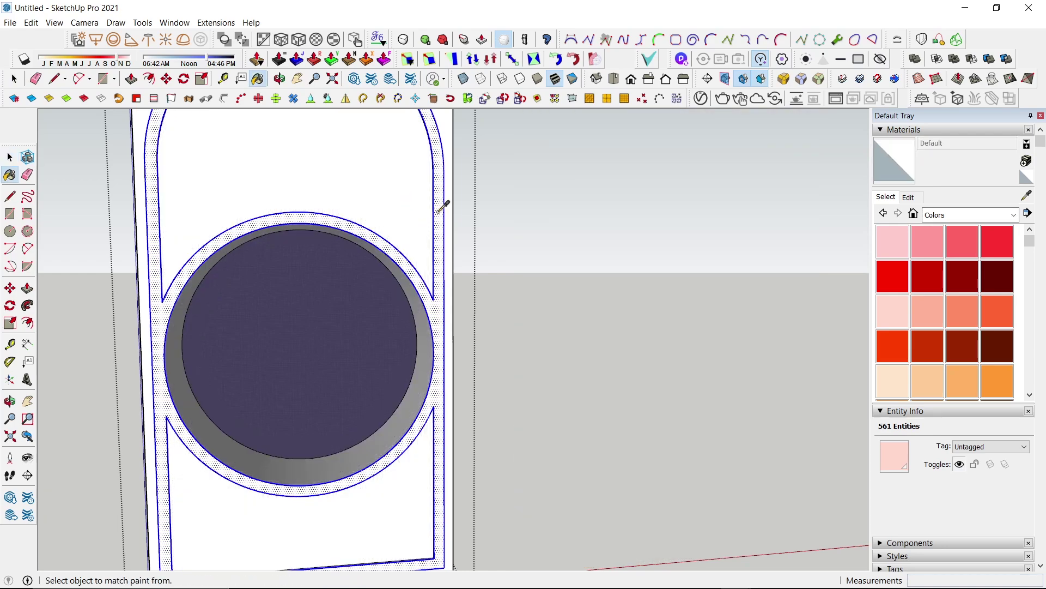
alt+click(438, 211)
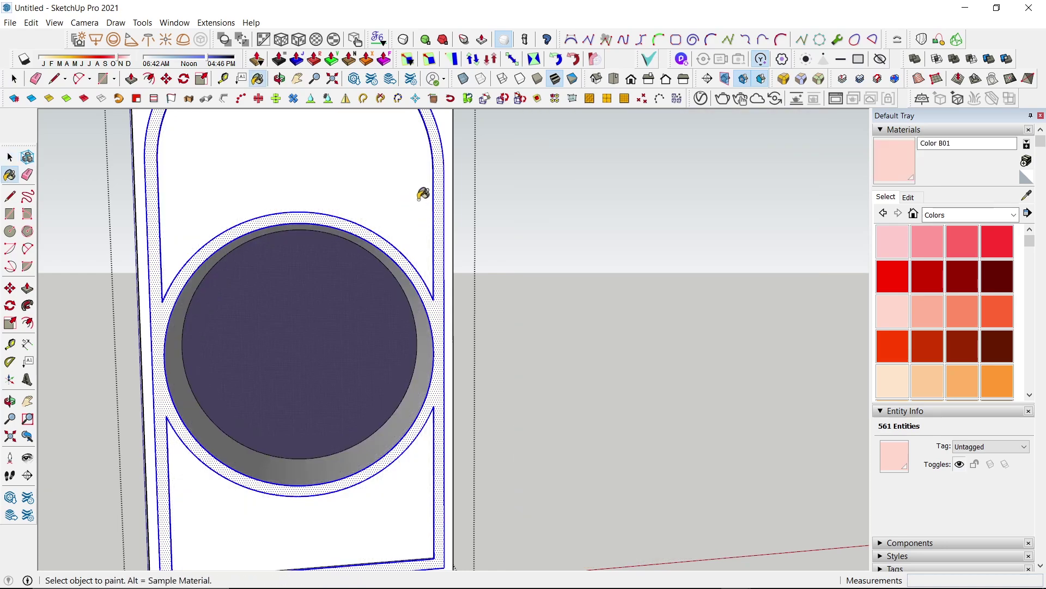
click(420, 449)
scroll(422, 450, down, 1)
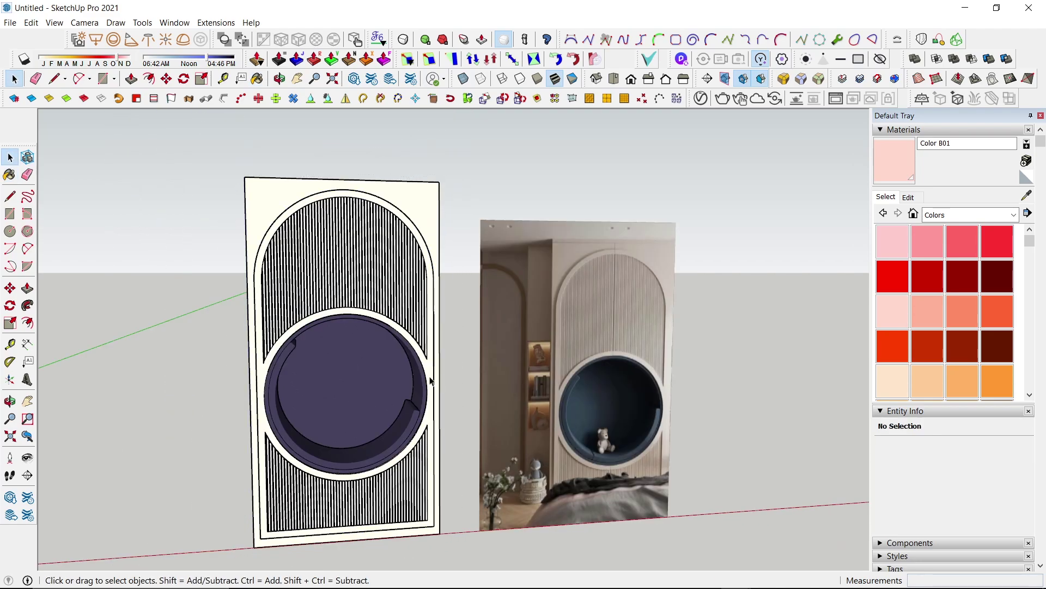
Darken Color B01's pink and bring up its V-Ray material settings
click(920, 200)
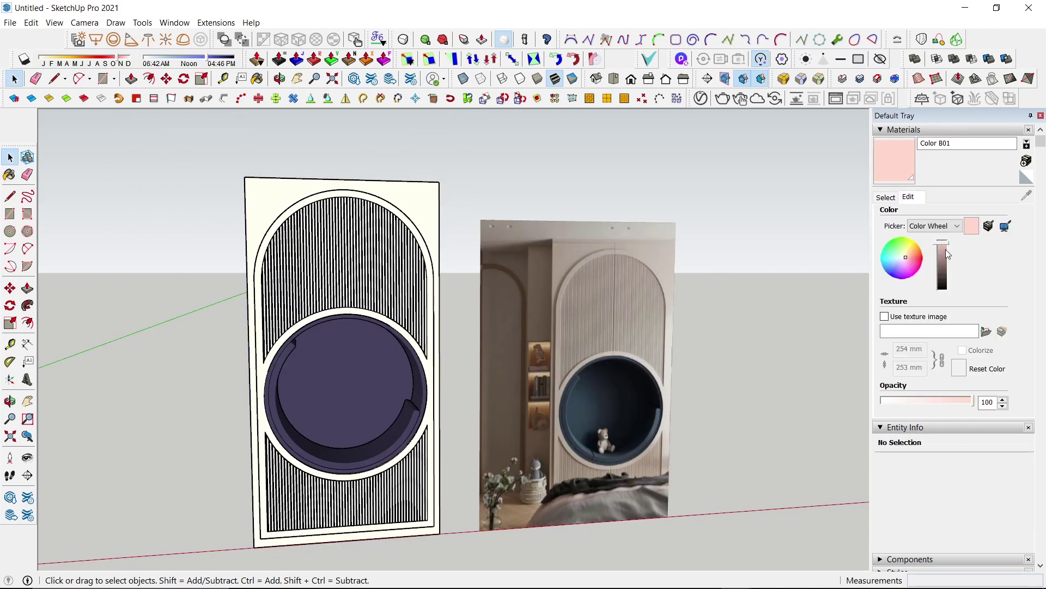
drag(946, 249, 946, 251)
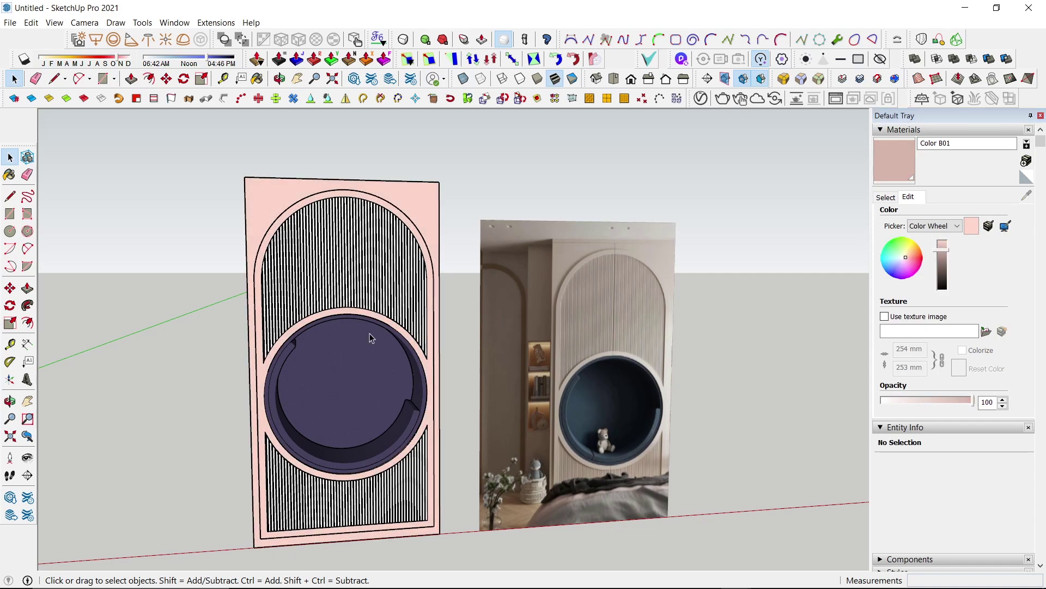
click(701, 98)
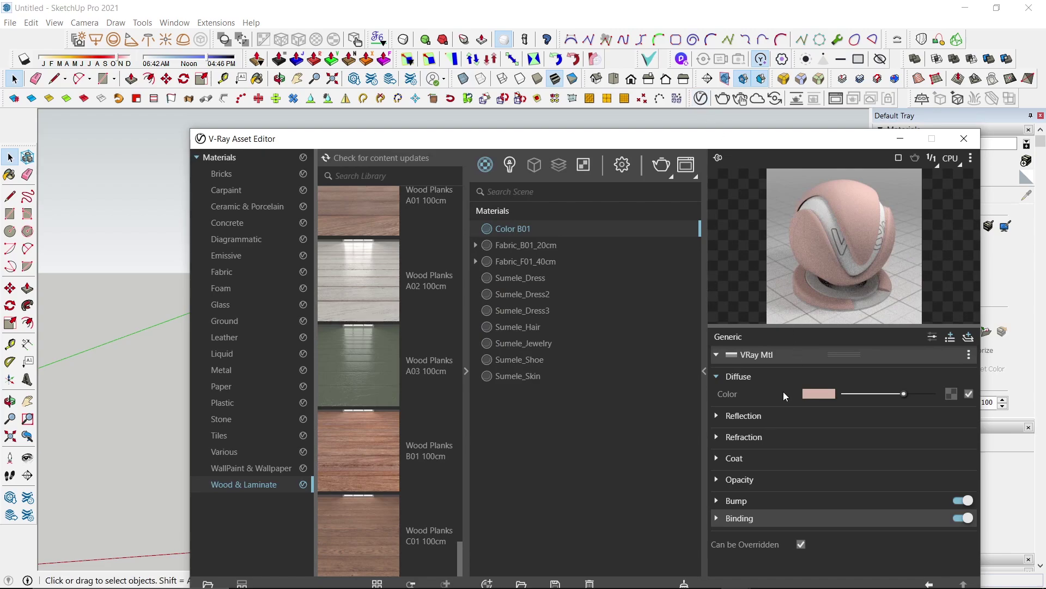
Give Color B01 a light V-Ray reflection with 0.85 glossiness
click(764, 419)
mouse_move(866, 433)
mouse_down()
mouse_move(901, 436)
mouse_move(909, 452)
mouse_up()
click(915, 452)
click(900, 140)
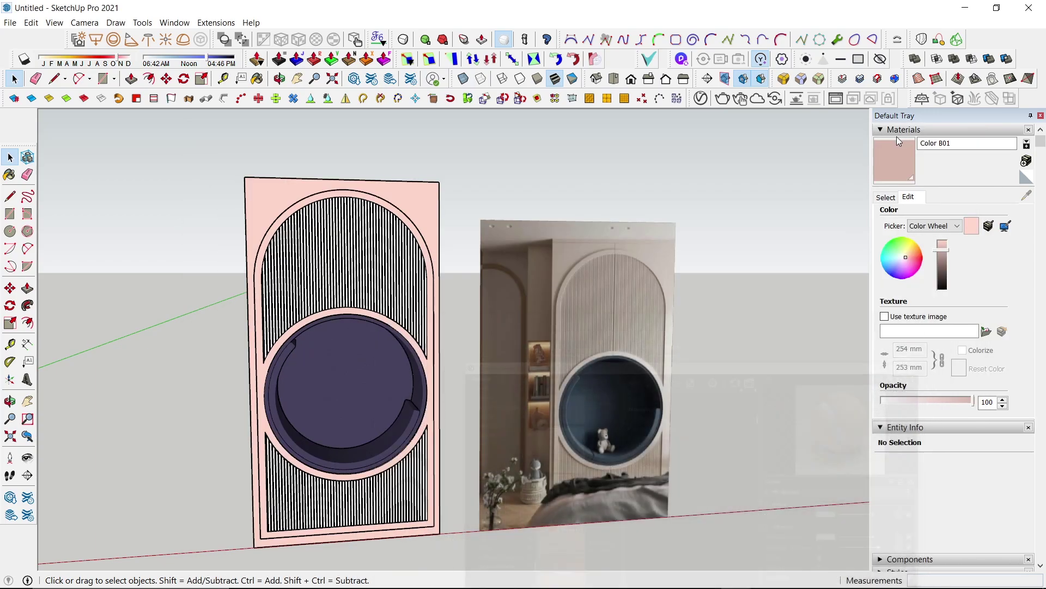
Paint the fluted slat arch with Color B01 and view the whole pink panel
middle_drag(382, 452, 426, 455)
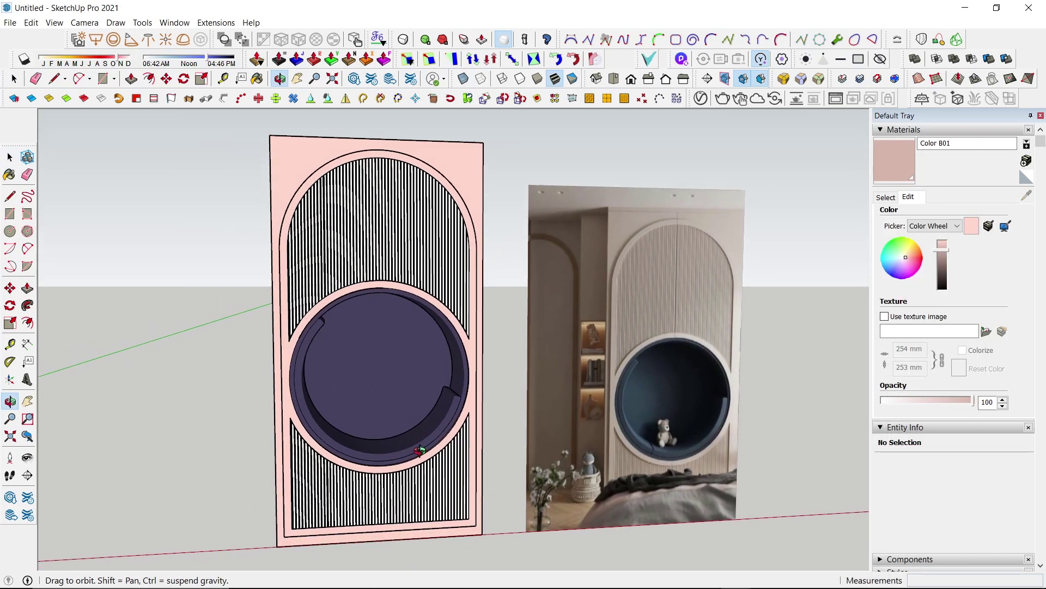
scroll(458, 486, up, 3)
scroll(460, 486, up, 3)
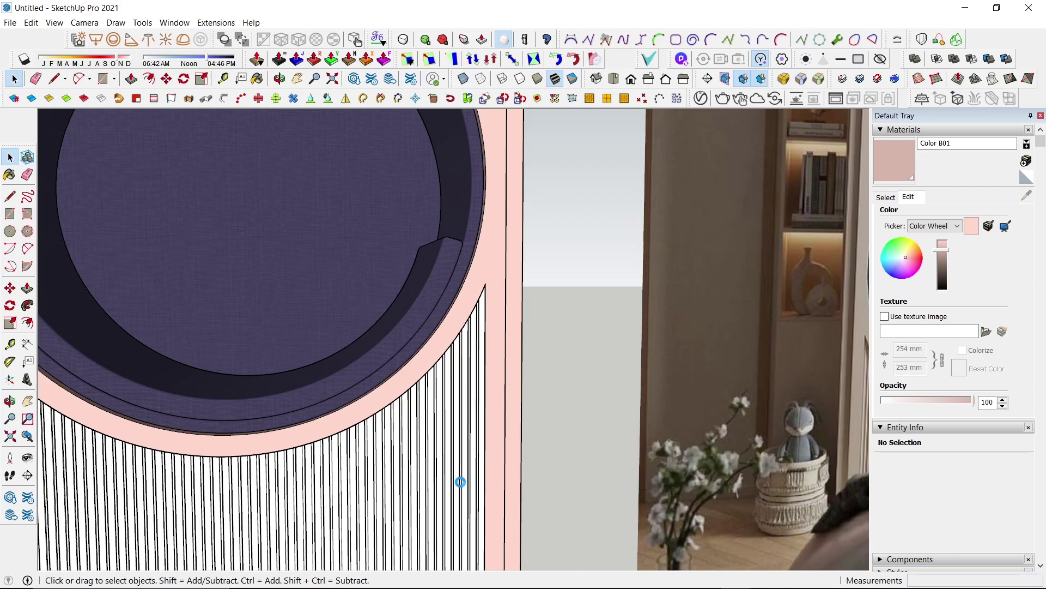
click(460, 482)
key(b)
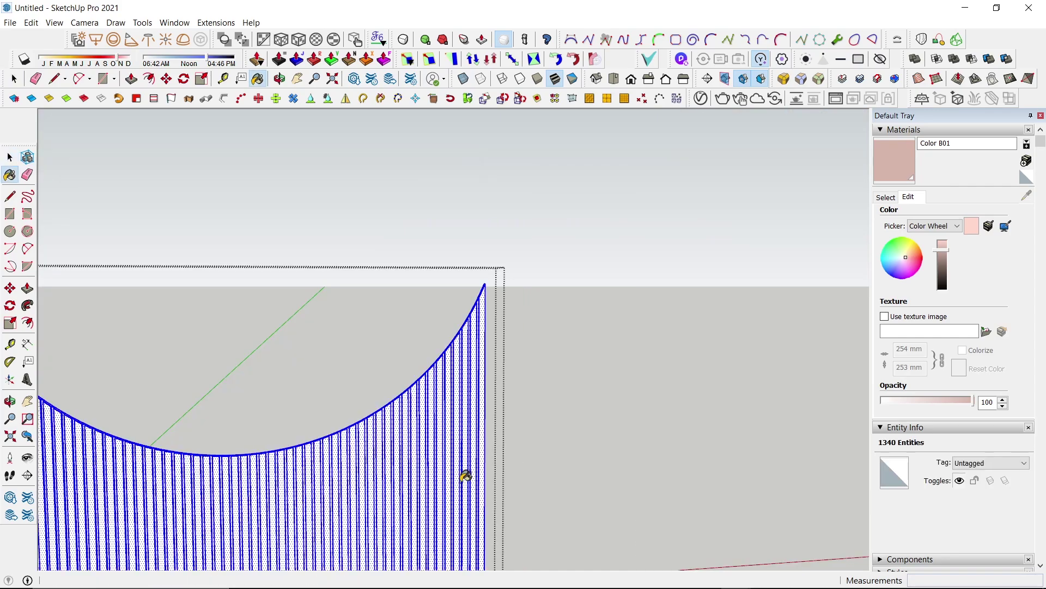
click(466, 476)
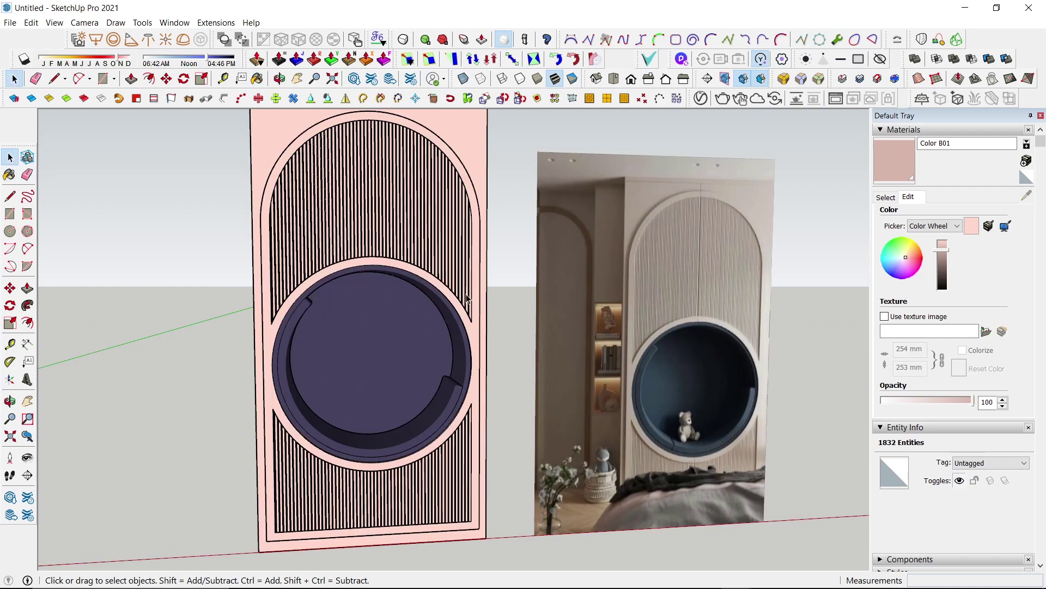
middle_drag(507, 283, 528, 277)
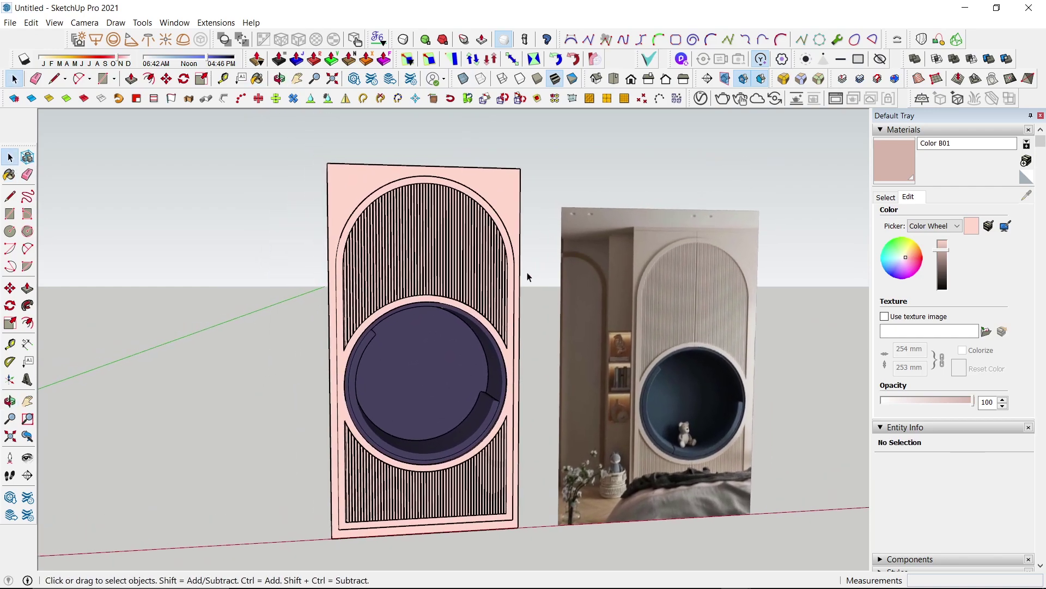
Run a V-Ray test render of the pink panel, then minimize the frame buffer
click(836, 98)
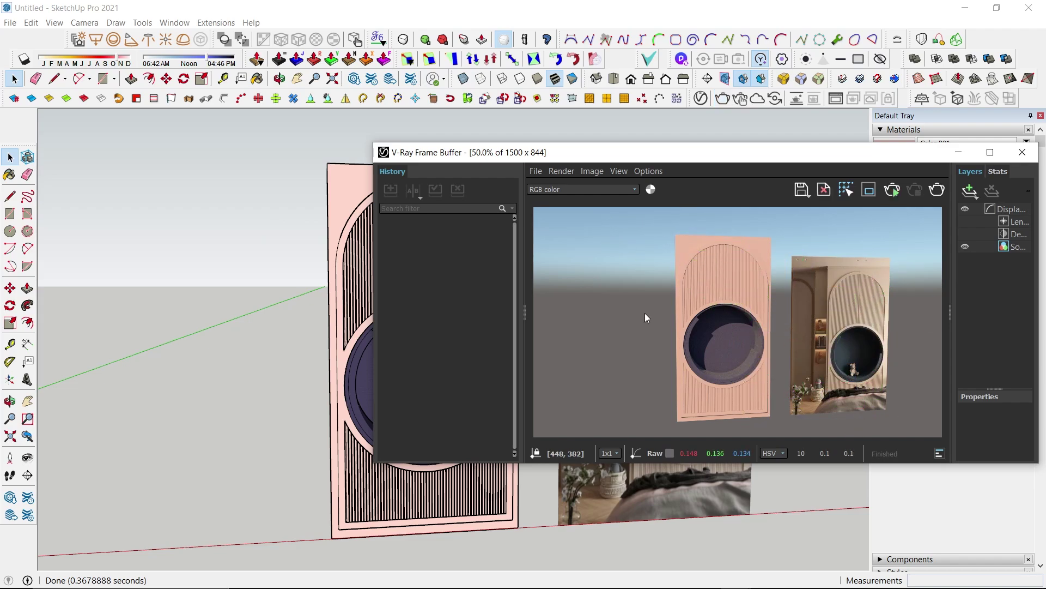
click(959, 158)
Zoom onto the circular seat opening and start an interactive V-Ray render of it
scroll(415, 421, up, 5)
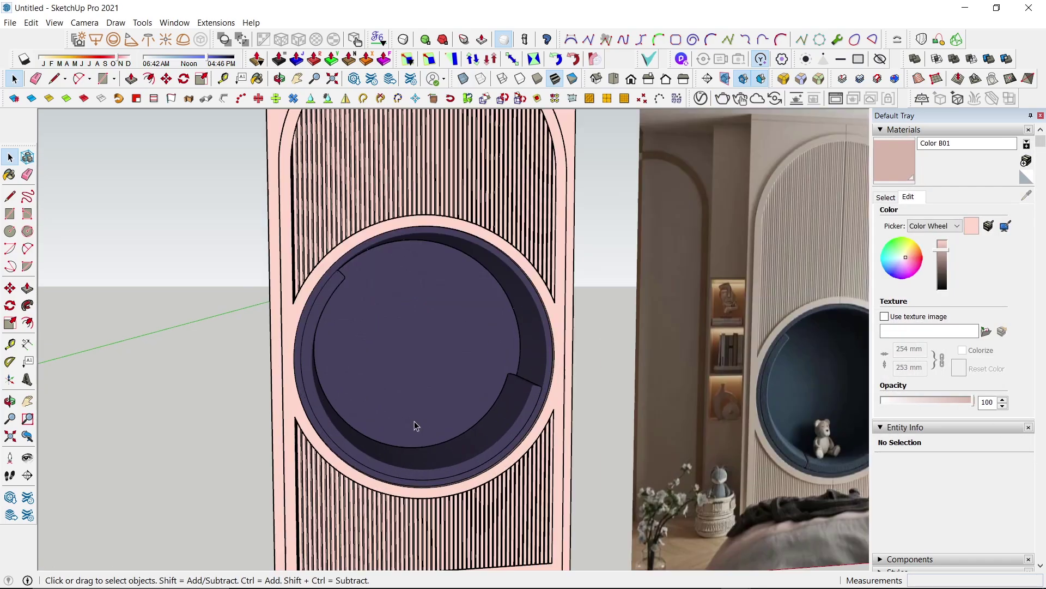
scroll(414, 420, up, 2)
scroll(384, 389, down, 2)
scroll(387, 385, down, 1)
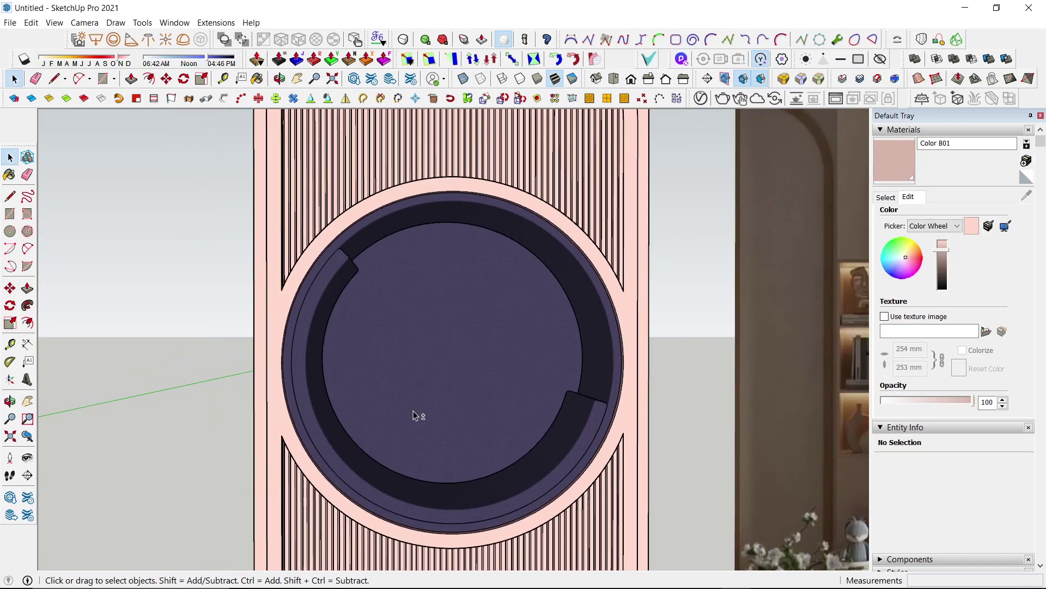
scroll(399, 406, up, 1)
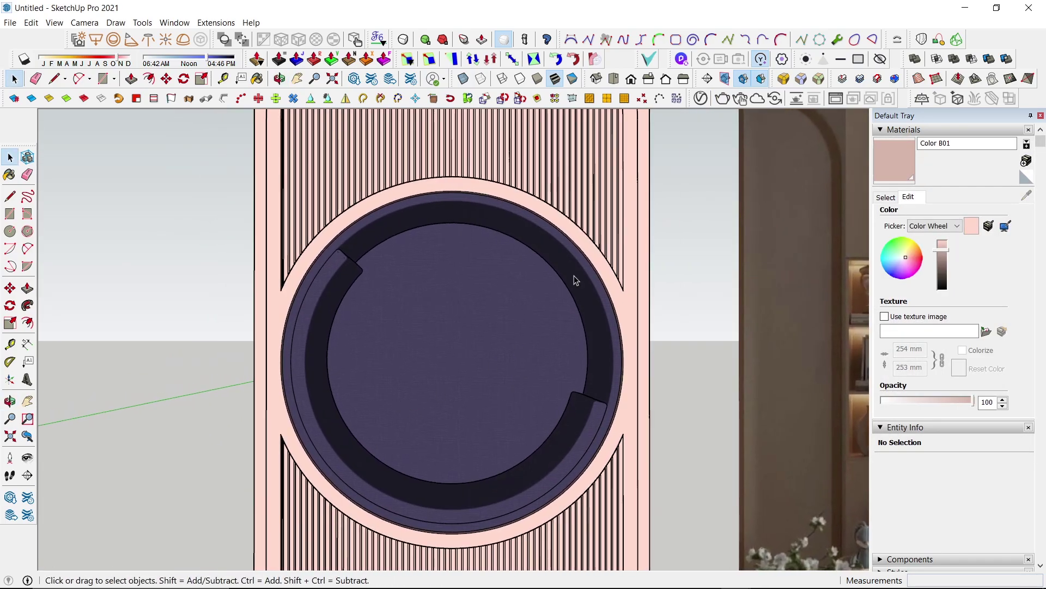
click(836, 99)
click(893, 189)
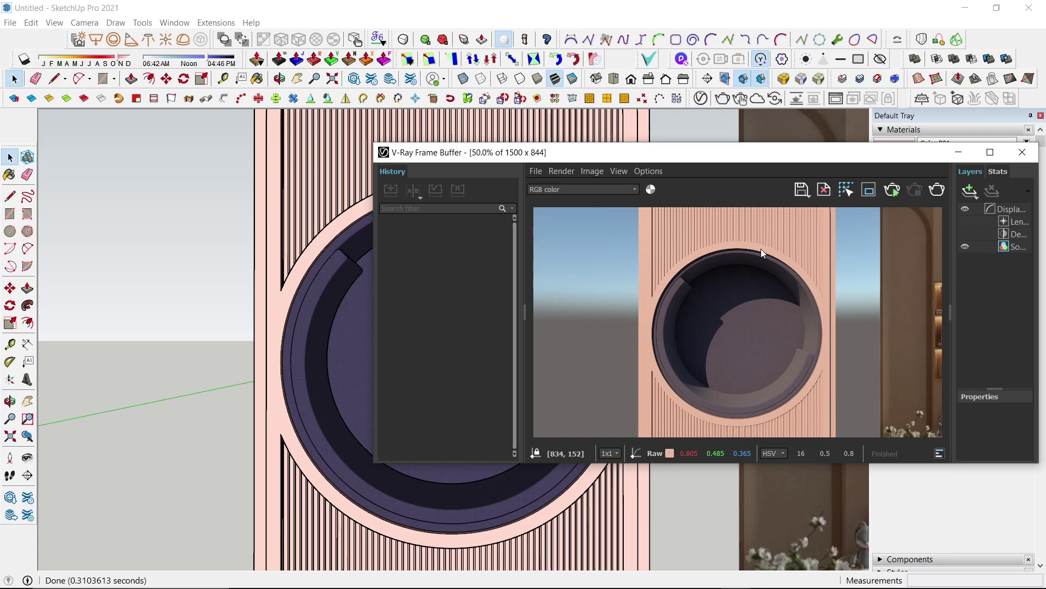
Zoom within the V-Ray Frame Buffer to inspect the close-up render
scroll(741, 263, up, 2)
scroll(698, 273, down, 2)
scroll(681, 432, up, 1)
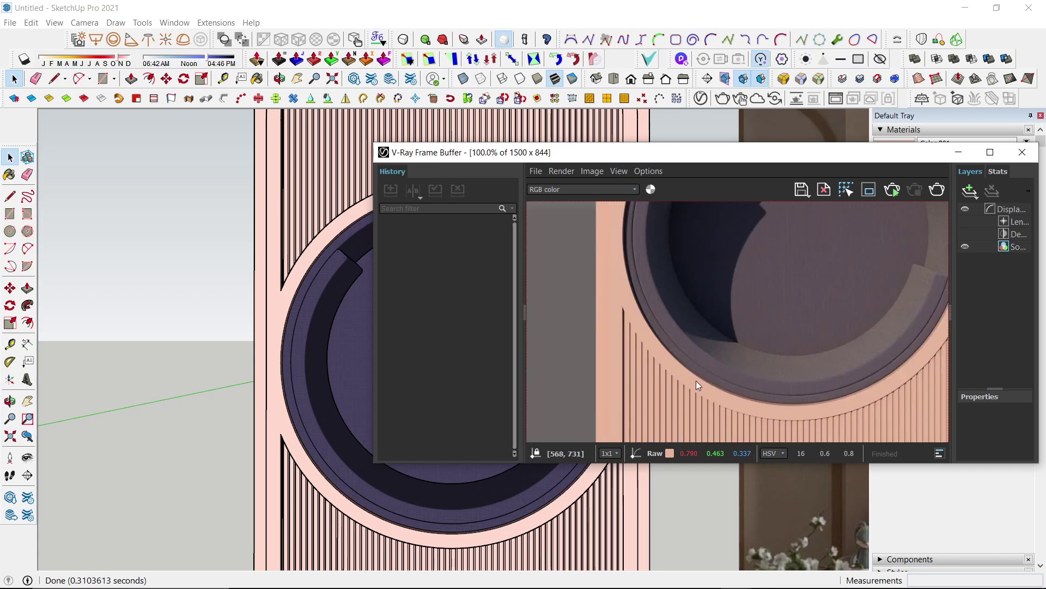
scroll(696, 380, down, 1)
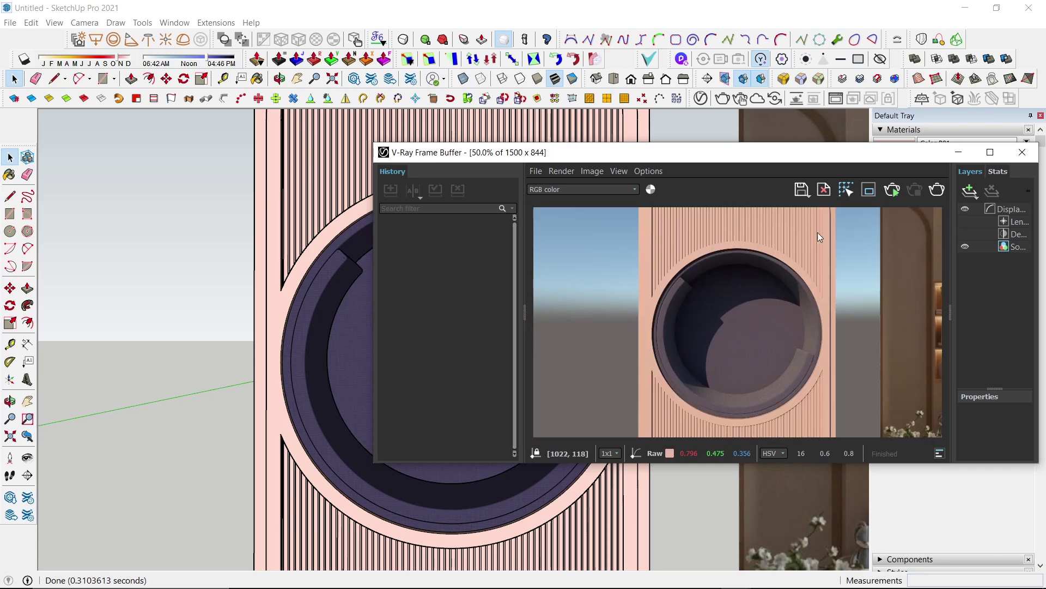